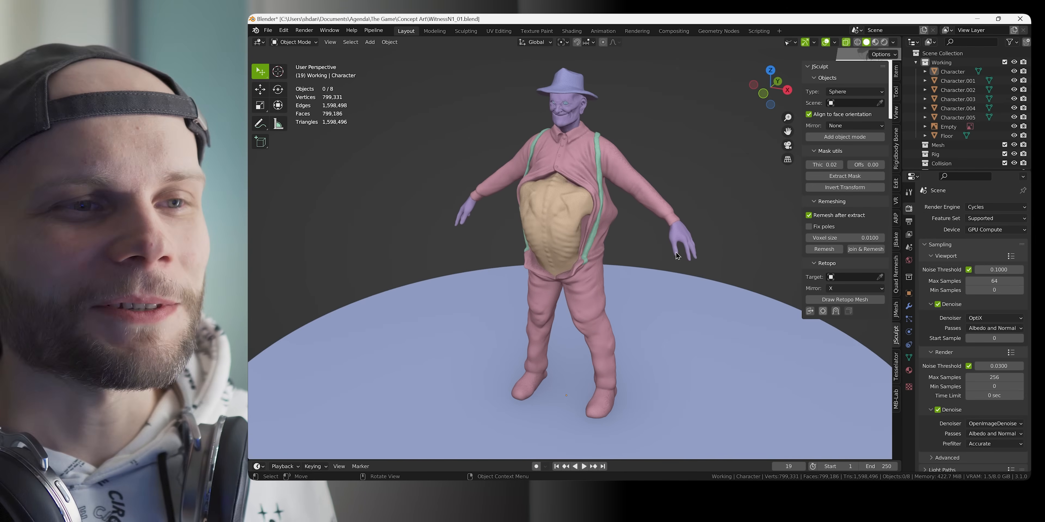
# Select the concept art reference image and examine its portrait sketch and full-body drawings up close
pyautogui.moveTo(703, 260)
pyautogui.mouseDown(button='middle')
pyautogui.moveTo(688, 242)
pyautogui.moveTo(669, 241)
pyautogui.moveTo(702, 245)
pyautogui.mouseUp(button='middle')
pyautogui.click(580, 208)
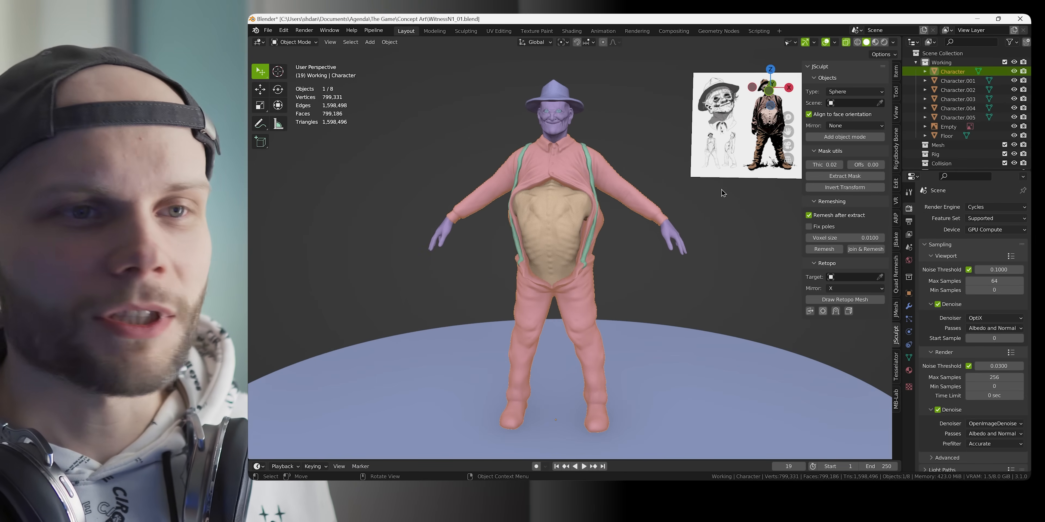
pyautogui.click(722, 195)
pyautogui.moveTo(721, 214); pyautogui.dragTo(718, 217, button='middle')
pyautogui.click(710, 179)
pyautogui.press('KP_Decimal')
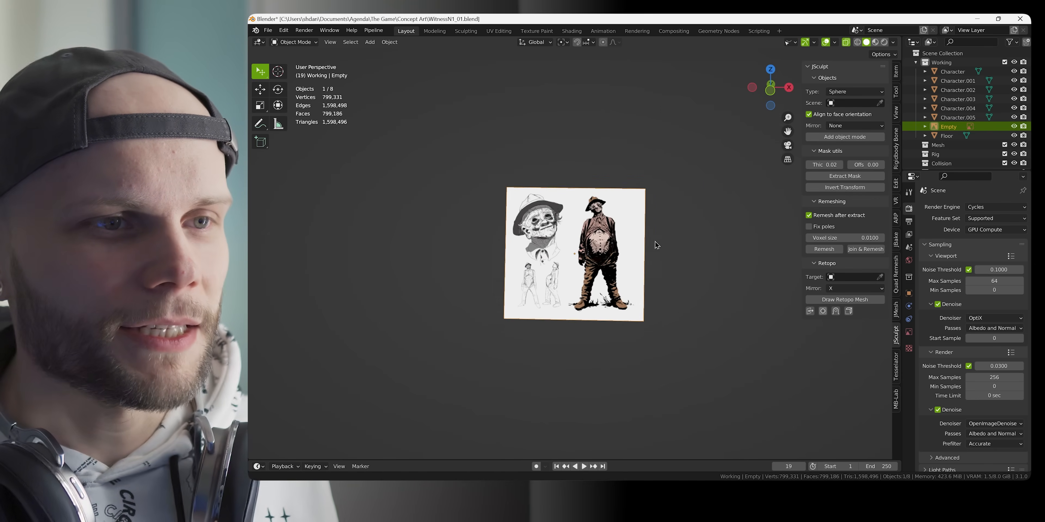
pyautogui.keyDown('ctrl'); pyautogui.moveTo(656, 243); pyautogui.dragTo(721, 195, button='middle'); pyautogui.keyUp('ctrl')
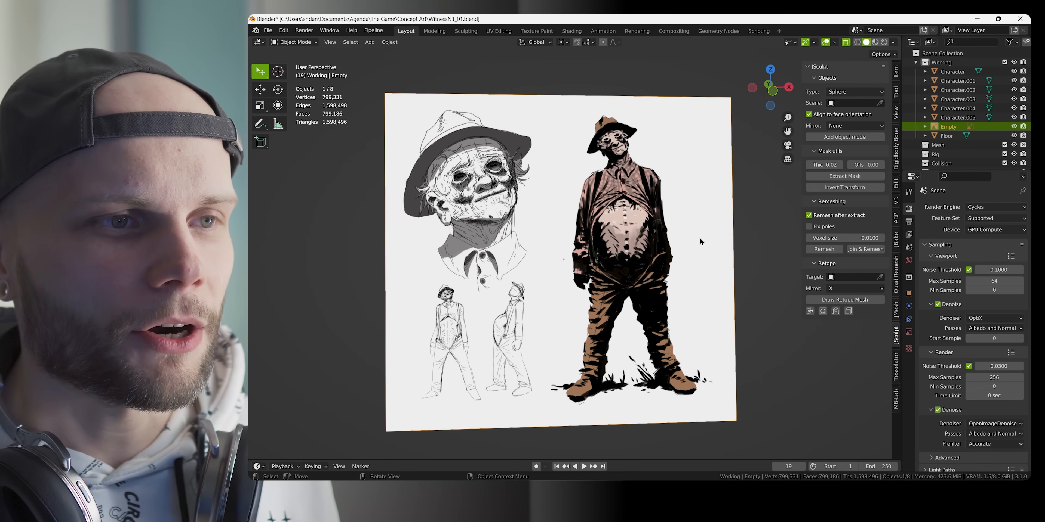
pyautogui.moveTo(699, 237)
pyautogui.mouseDown(button='middle')
pyautogui.moveTo(742, 234)
pyautogui.moveTo(699, 236)
pyautogui.moveTo(683, 255)
pyautogui.moveTo(546, 322)
pyautogui.moveTo(651, 208)
pyautogui.moveTo(686, 189)
pyautogui.moveTo(646, 189)
pyautogui.moveTo(612, 225)
pyautogui.moveTo(715, 262)
pyautogui.moveTo(642, 207)
pyautogui.moveTo(612, 240)
pyautogui.mouseUp(button='middle')
# Examine the sculpted character from the front, side and back, including the clothed body, shirt collar, suspenders and hat
pyautogui.click(632, 208)
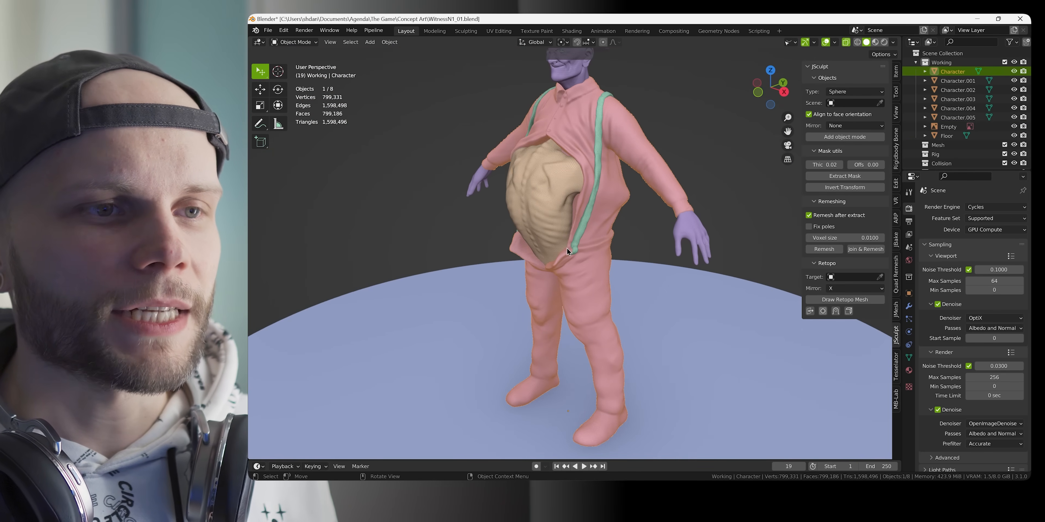
pyautogui.moveTo(600, 408); pyautogui.dragTo(625, 282, button='middle')
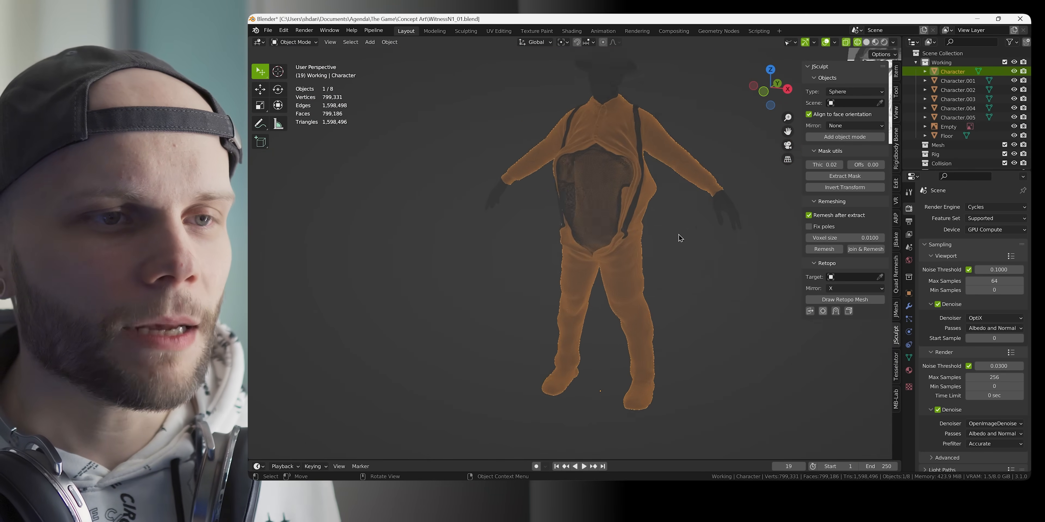
pyautogui.moveTo(679, 238); pyautogui.dragTo(674, 243, button='middle')
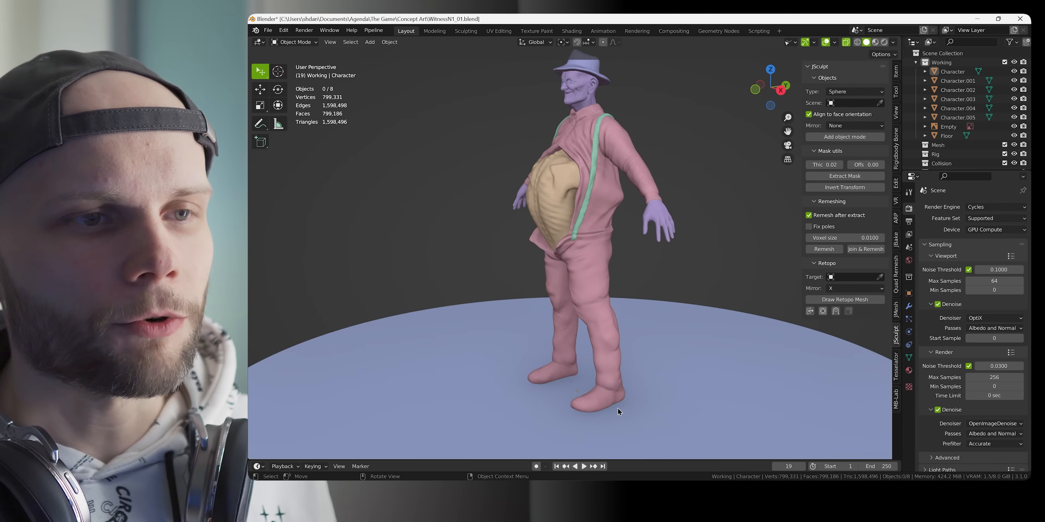
pyautogui.moveTo(588, 353); pyautogui.dragTo(595, 269, button='middle')
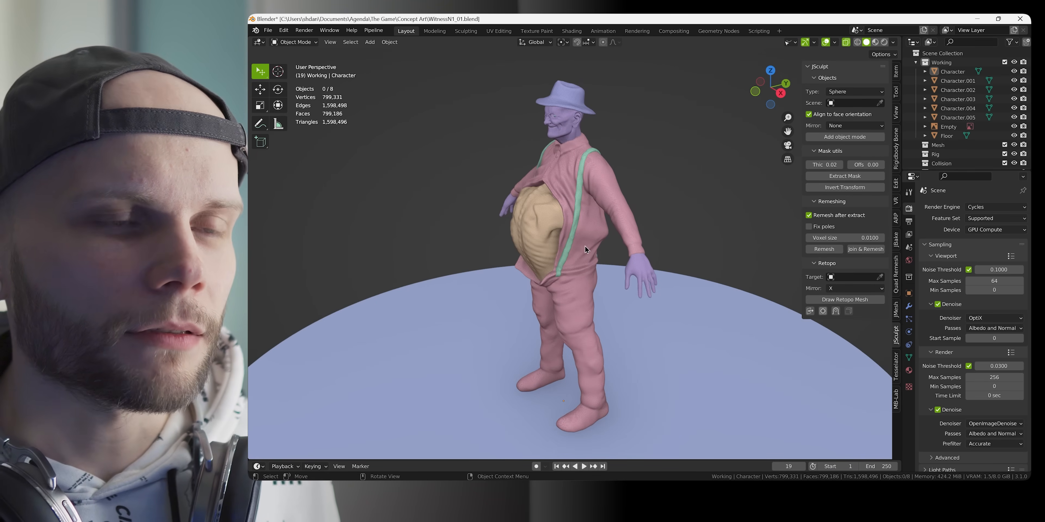
pyautogui.keyDown('alt'); pyautogui.moveTo(595, 228); pyautogui.dragTo(642, 202, button='middle'); pyautogui.keyUp('alt')
pyautogui.scroll(6, 548, 211)
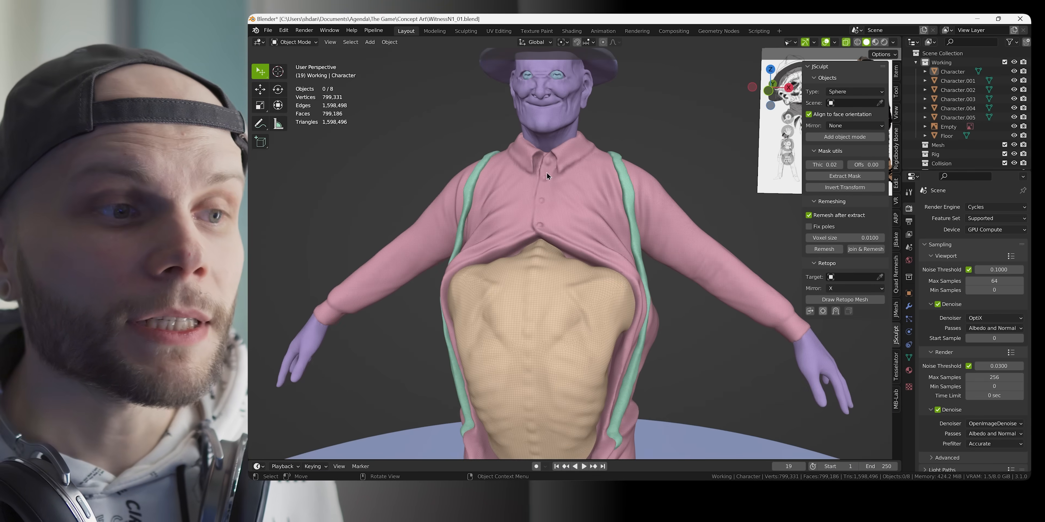
pyautogui.moveTo(546, 175); pyautogui.dragTo(615, 213, button='middle')
pyautogui.scroll(5, 614, 213)
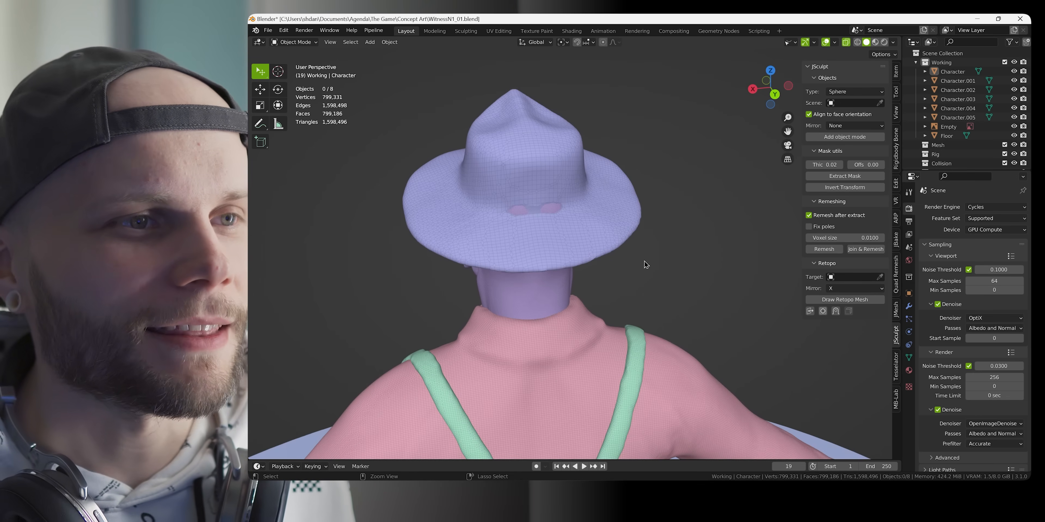
pyautogui.keyDown('ctrl'); pyautogui.moveTo(644, 261); pyautogui.dragTo(682, 283, button='middle'); pyautogui.keyUp('ctrl')
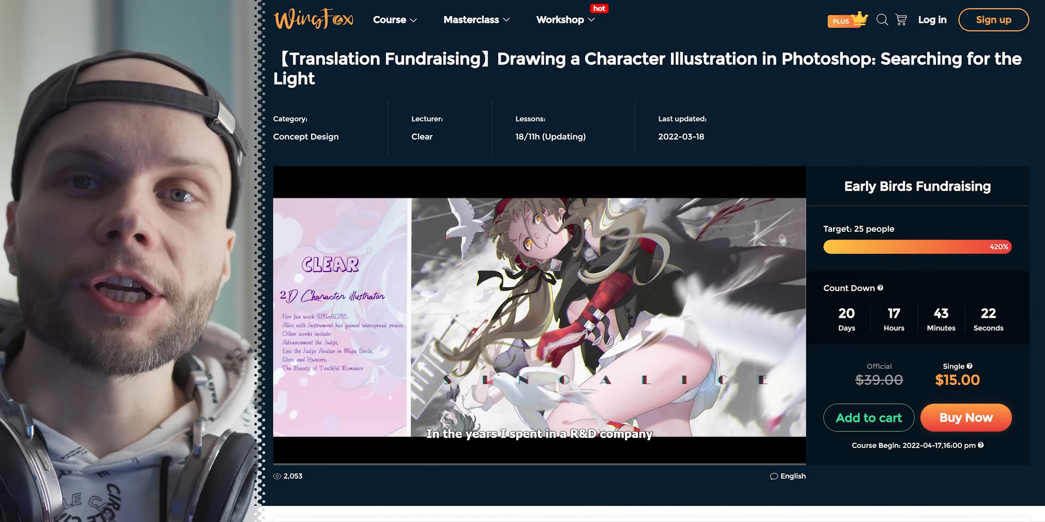
# Switch to the WingFox page of the Photoshop character illustration course and review its artwork, core knowledge points and fundraising details
pyautogui.scroll(-2, 649, 283)
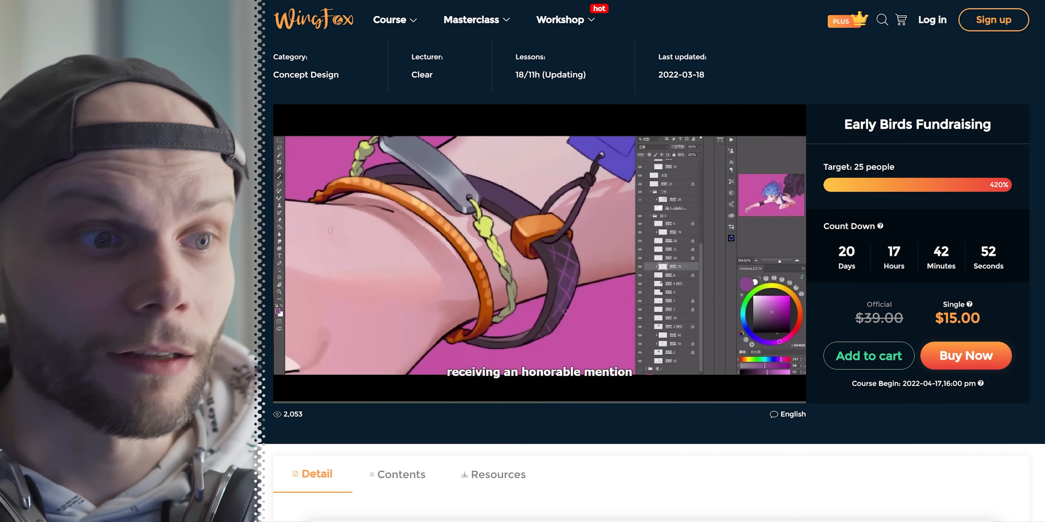
pyautogui.scroll(-10, 649, 264)
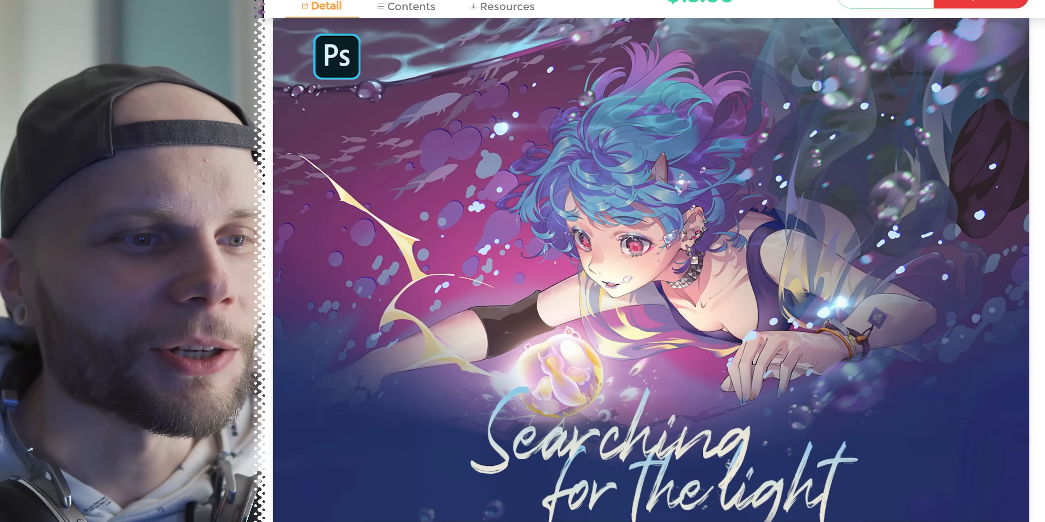
pyautogui.scroll(-20, 649, 263)
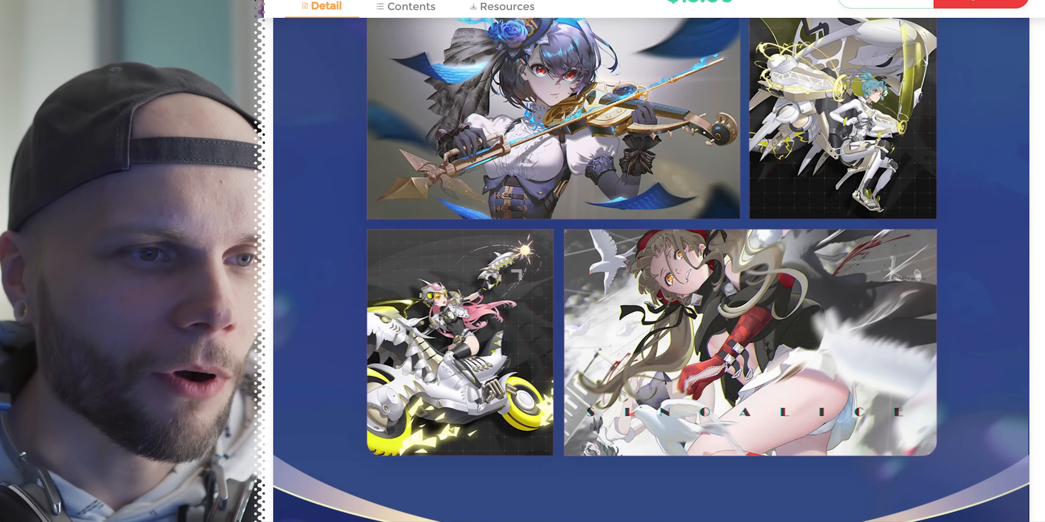
pyautogui.scroll(7, 649, 263)
pyautogui.scroll(-10, 649, 264)
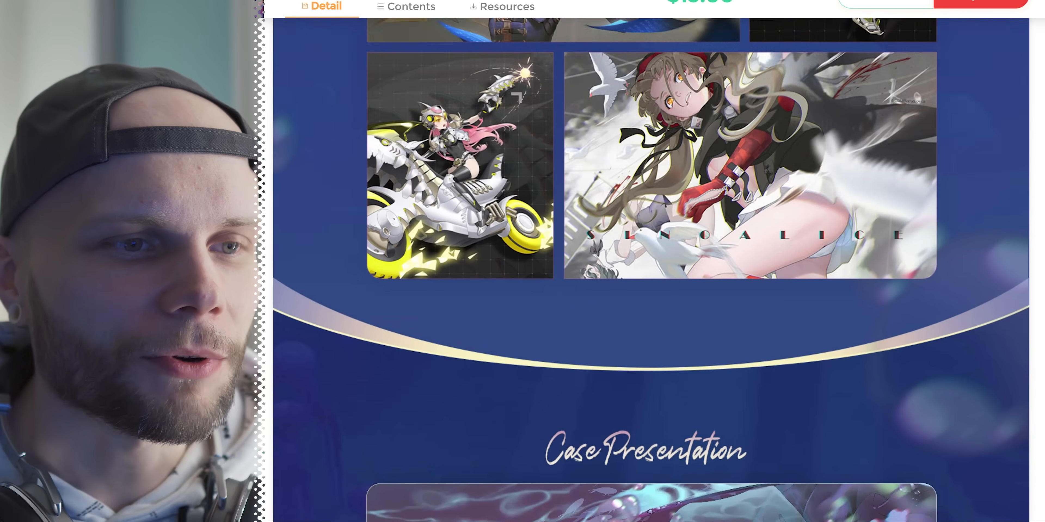
pyautogui.scroll(-18, 1037, 278)
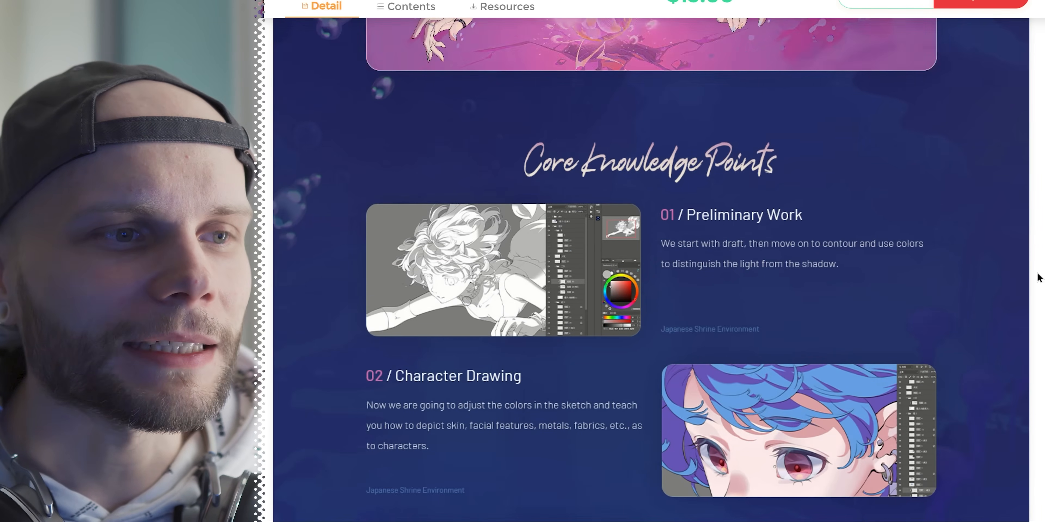
pyautogui.scroll(-3, 1037, 278)
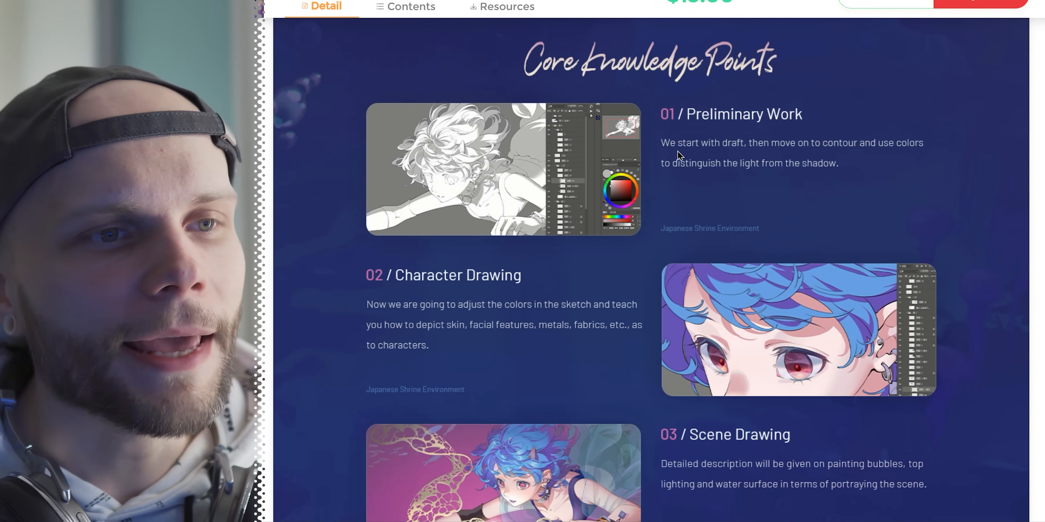
pyautogui.scroll(-3, 1001, 346)
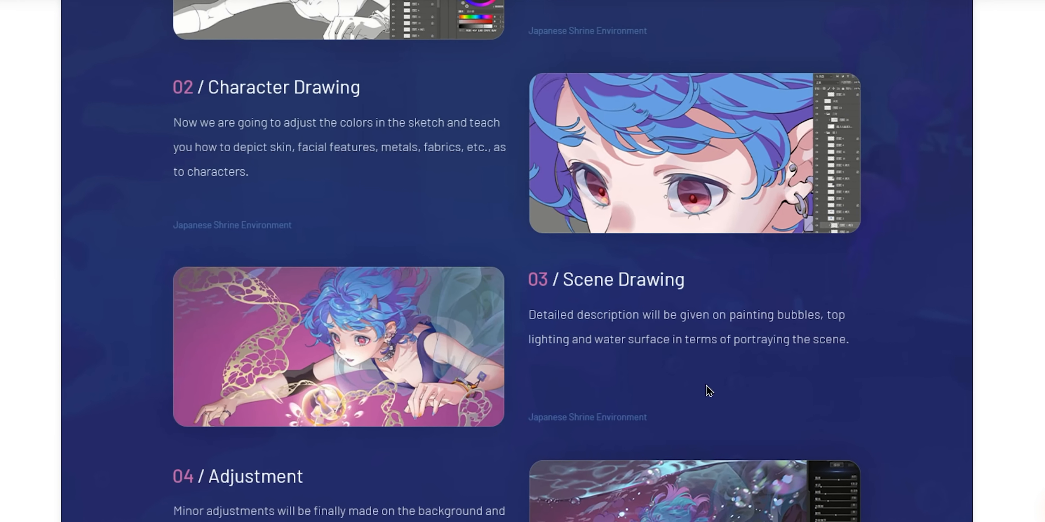
pyautogui.scroll(-2, 896, 406)
pyautogui.scroll(-1, 509, 150)
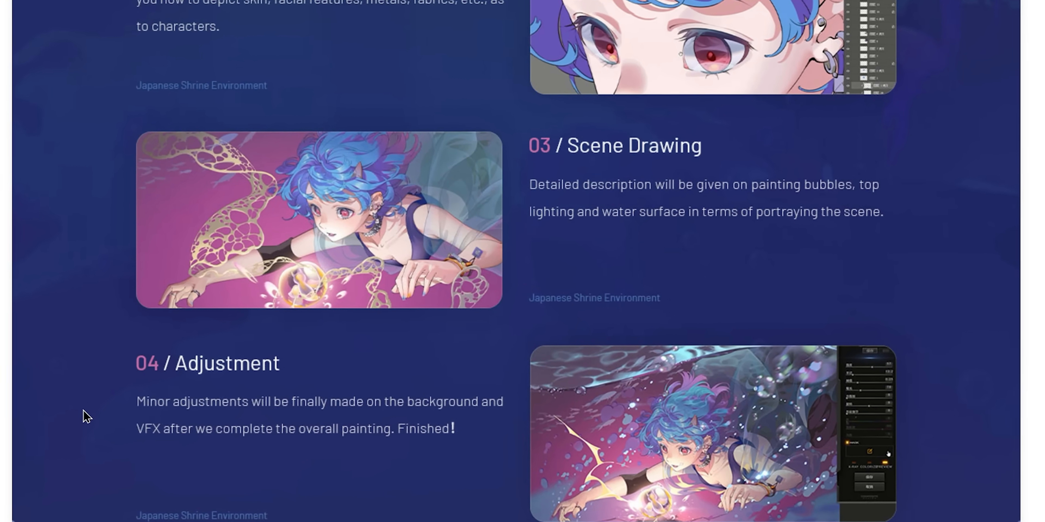
pyautogui.scroll(-1, 945, 254)
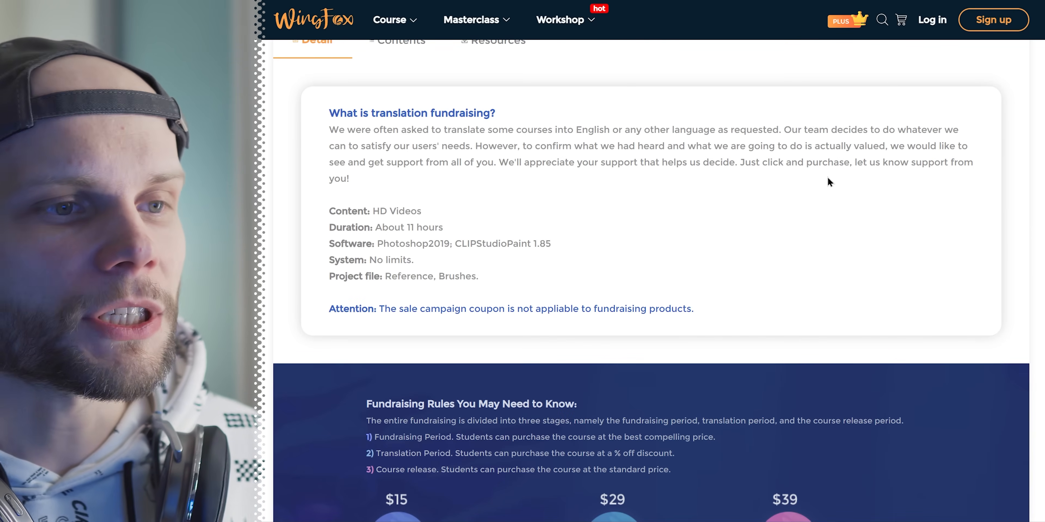
pyautogui.scroll(3, 414, 384)
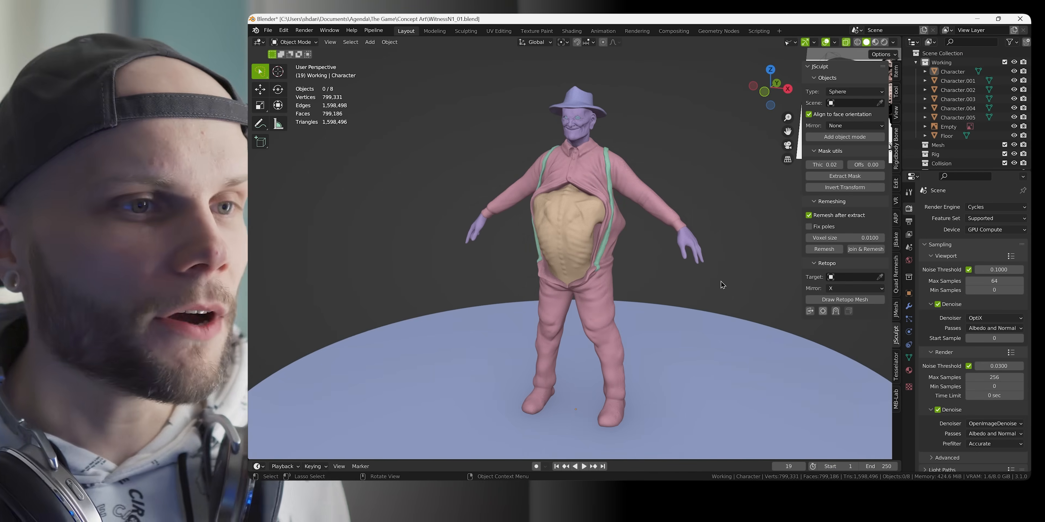
# Switch back to Blender, select the character's clothed body mesh and enter Sculpt Mode on it
pyautogui.click(612, 252)
pyautogui.scroll(1, 646, 312)
pyautogui.moveTo(675, 275); pyautogui.dragTo(670, 273, button='middle')
pyautogui.scroll(1, 673, 275)
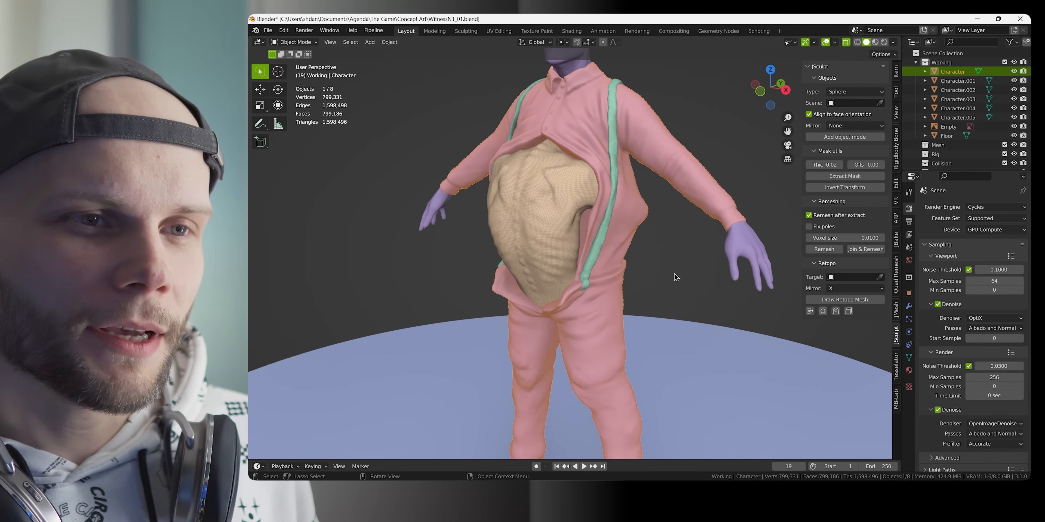
pyautogui.moveTo(676, 307); pyautogui.dragTo(651, 280, button='middle')
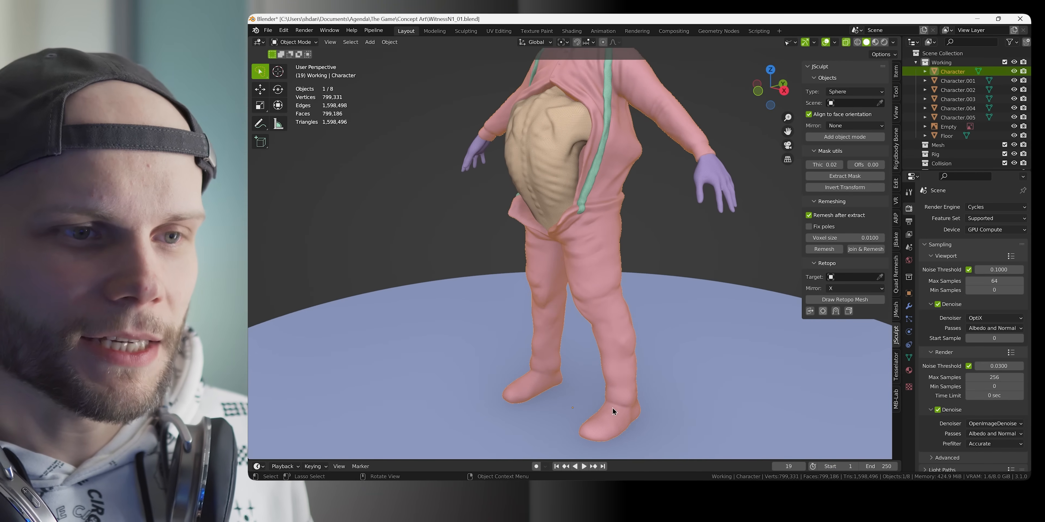
pyautogui.hotkey('ctrl', 'Tab')
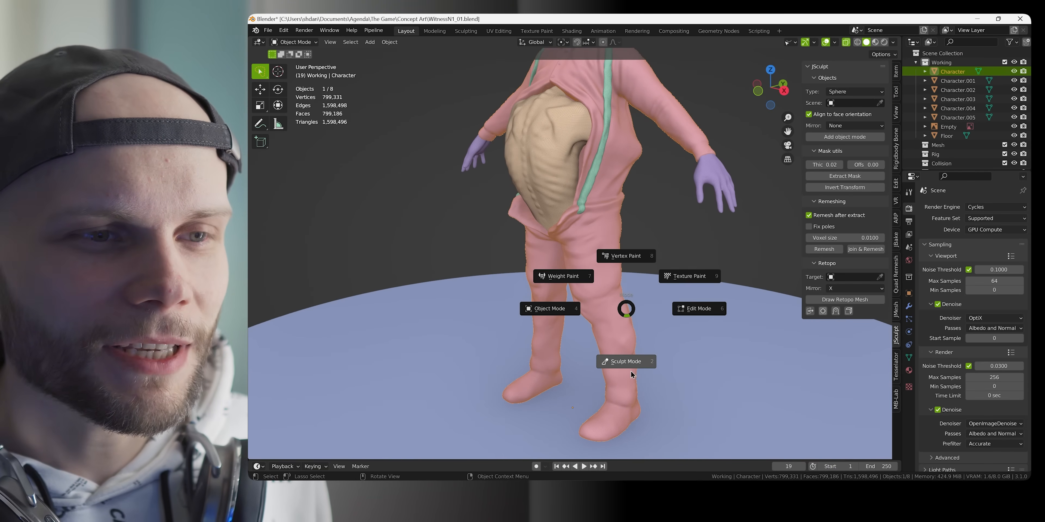
pyautogui.click(631, 371)
pyautogui.moveTo(665, 336); pyautogui.dragTo(635, 318, button='middle')
pyautogui.press('f')
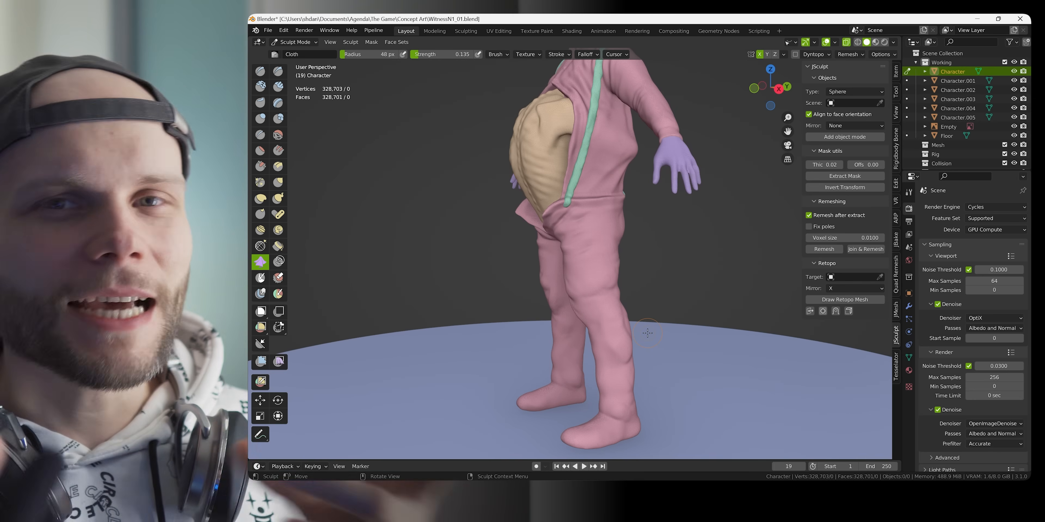
pyautogui.moveTo(656, 238); pyautogui.dragTo(674, 254, button='middle')
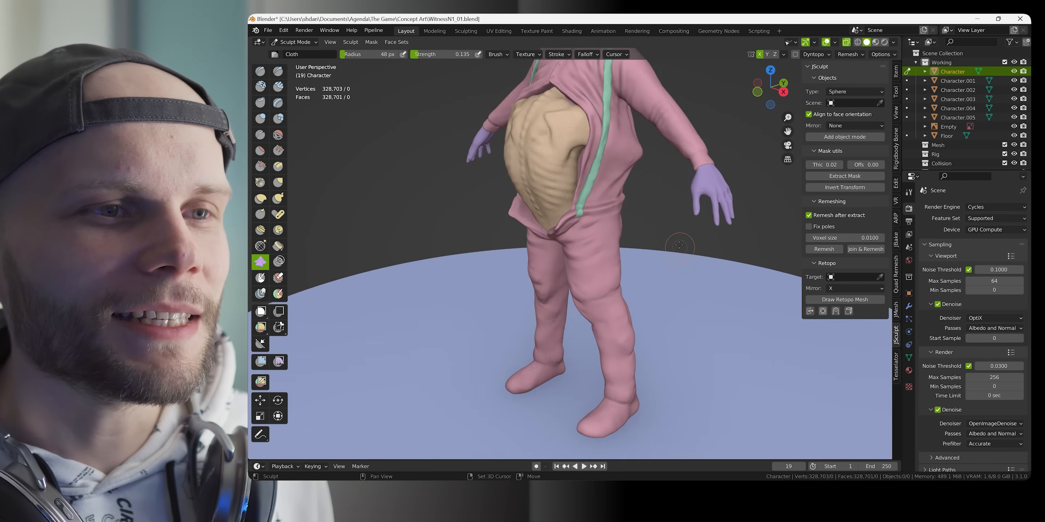
pyautogui.keyDown('shift'); pyautogui.moveTo(653, 219); pyautogui.dragTo(634, 285, button='middle'); pyautogui.keyUp('shift')
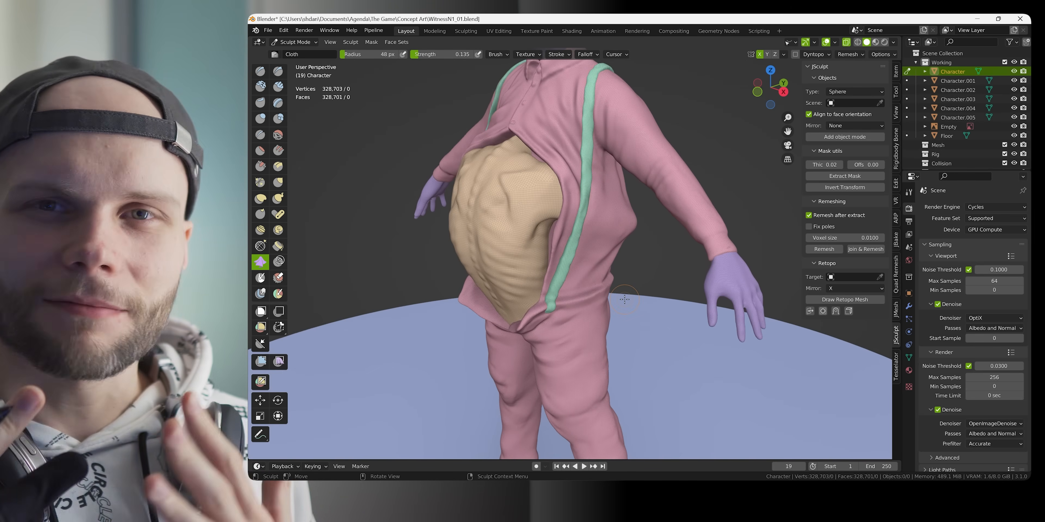
pyautogui.moveTo(651, 222); pyautogui.dragTo(648, 295, button='middle')
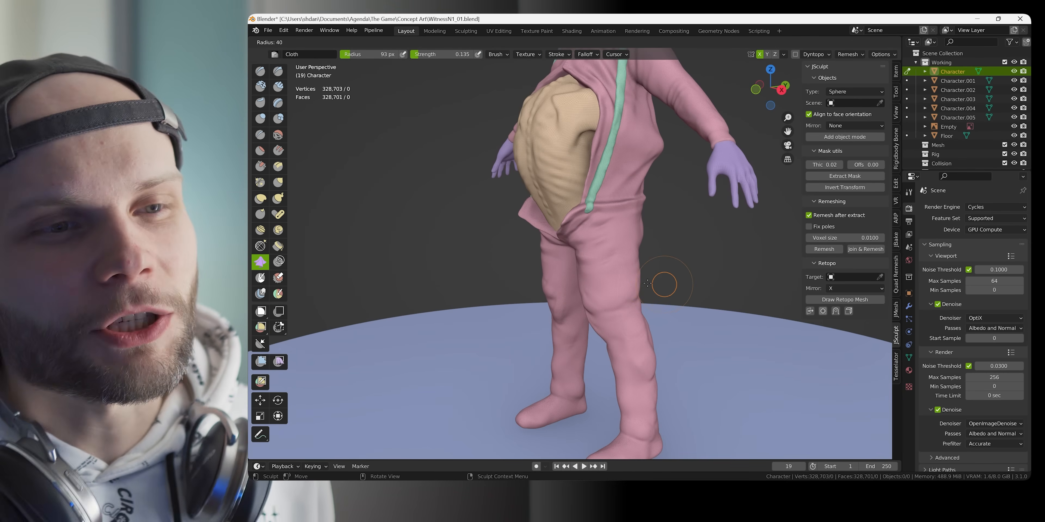
pyautogui.moveTo(662, 279); pyautogui.dragTo(651, 306, button='middle')
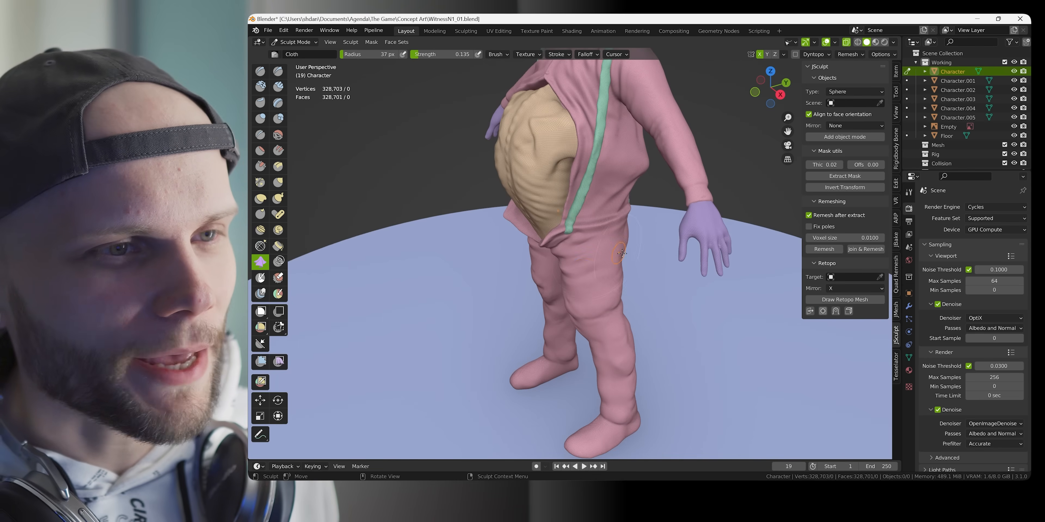
pyautogui.moveTo(622, 253); pyautogui.dragTo(664, 260, button='middle')
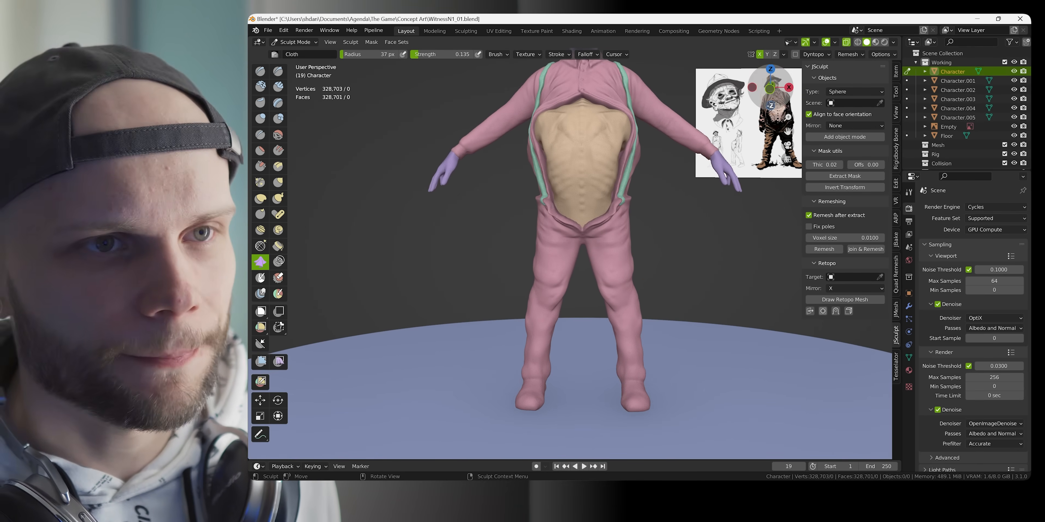
# Mask the trouser area from the waist down to the ankles with Lasso Mask in the front view
pyautogui.click(769, 88)
pyautogui.moveTo(644, 209)
pyautogui.mouseDown()
pyautogui.moveTo(603, 425)
pyautogui.moveTo(650, 292)
pyautogui.mouseUp()
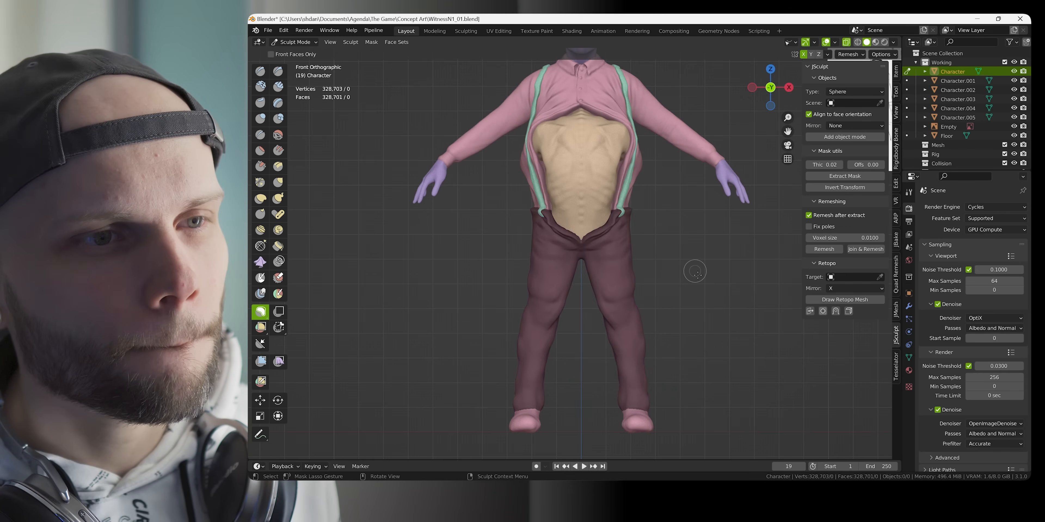
pyautogui.moveTo(695, 273); pyautogui.dragTo(580, 298, button='middle')
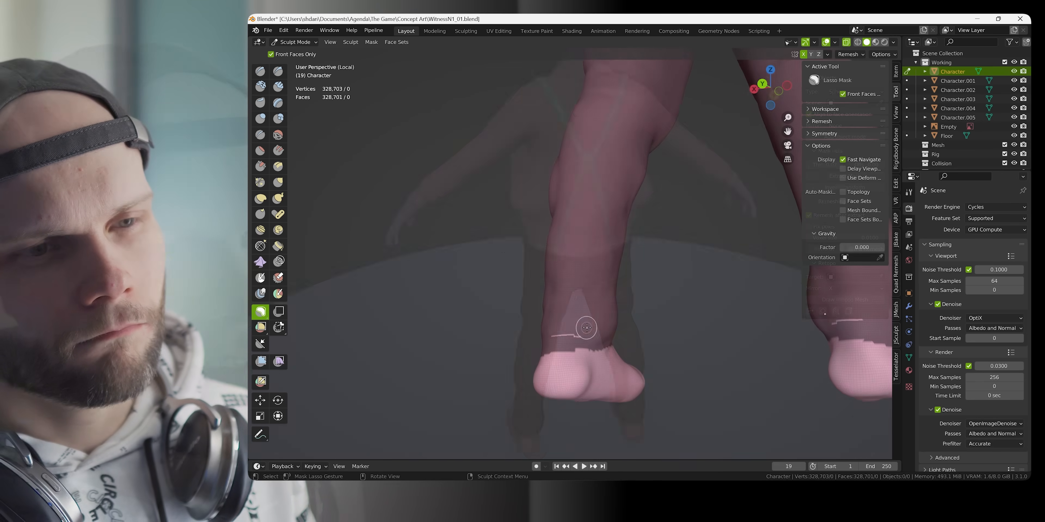
# Fill the unmasked gap just above the ankle at the back of the leg, using the Mask brush
pyautogui.scroll(3, 583, 326)
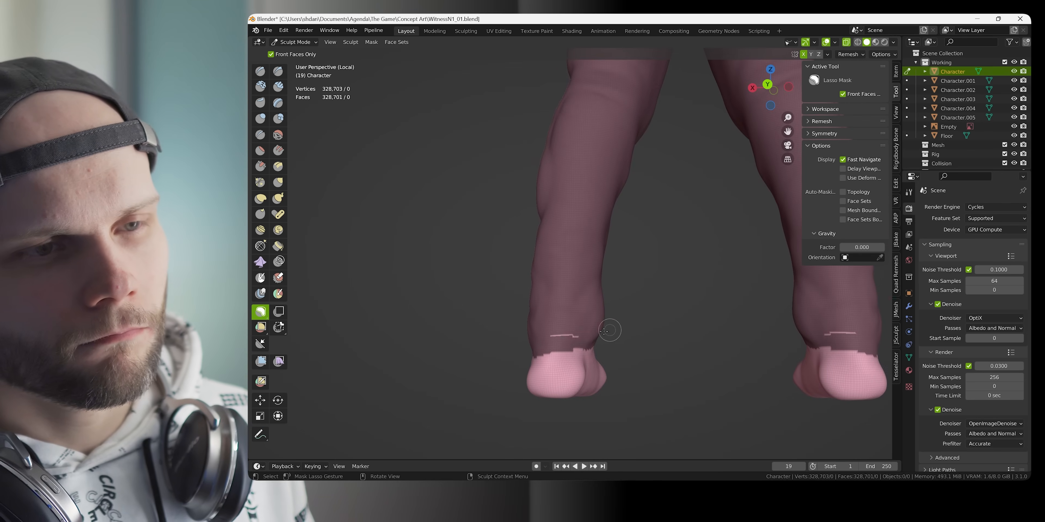
pyautogui.keyDown('shift'); pyautogui.moveTo(583, 327); pyautogui.dragTo(583, 266, button='middle'); pyautogui.keyUp('shift')
pyautogui.moveTo(554, 334); pyautogui.dragTo(571, 304)
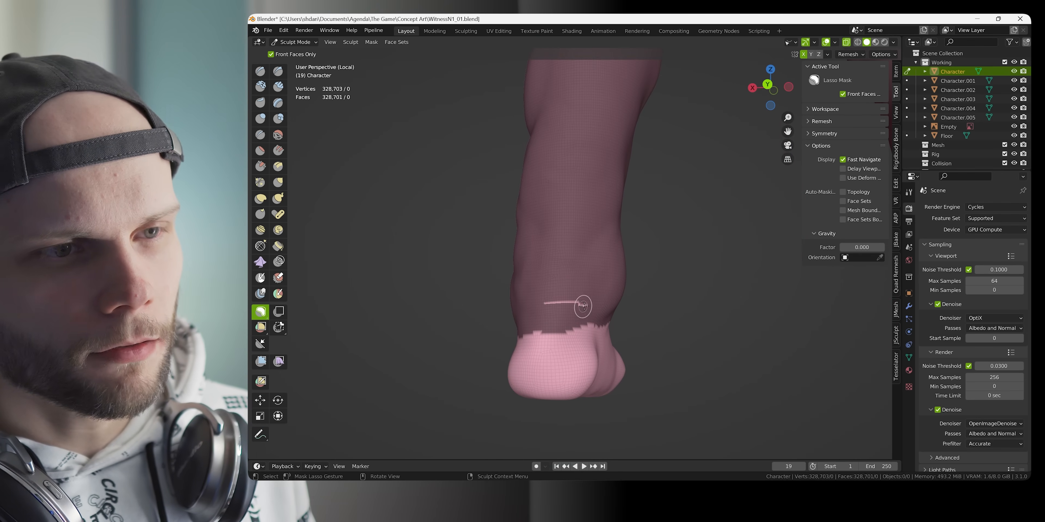
pyautogui.scroll(2, 571, 296)
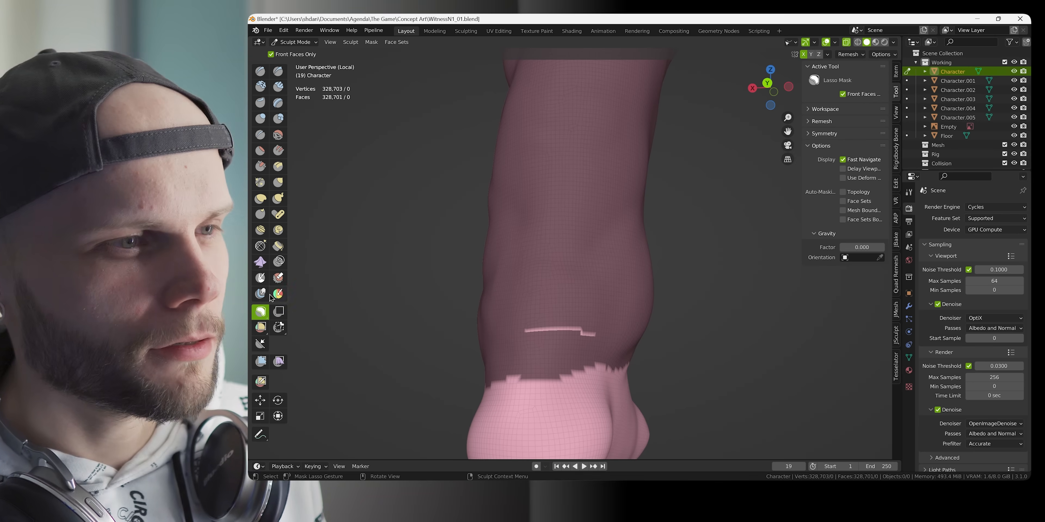
pyautogui.click(260, 278)
pyautogui.moveTo(593, 333); pyautogui.dragTo(526, 333)
pyautogui.moveTo(568, 263); pyautogui.dragTo(616, 251, button='middle')
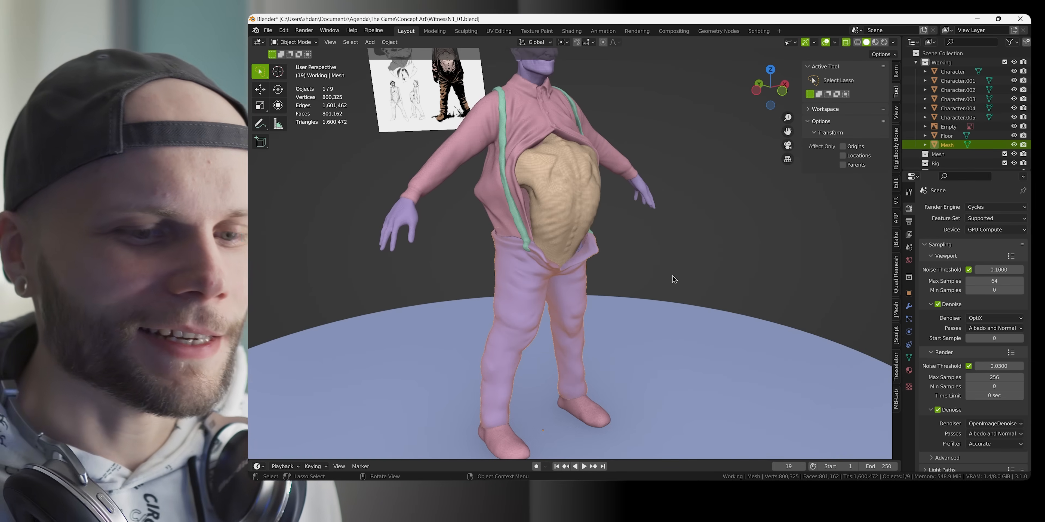
# Isolate the extracted trousers and the remaining shirt-and-shoes mesh in turn, and inspect each one in local view
pyautogui.press('KP_Divide')
pyautogui.moveTo(681, 229); pyautogui.dragTo(641, 317, button='middle')
pyautogui.press('KP_Divide')
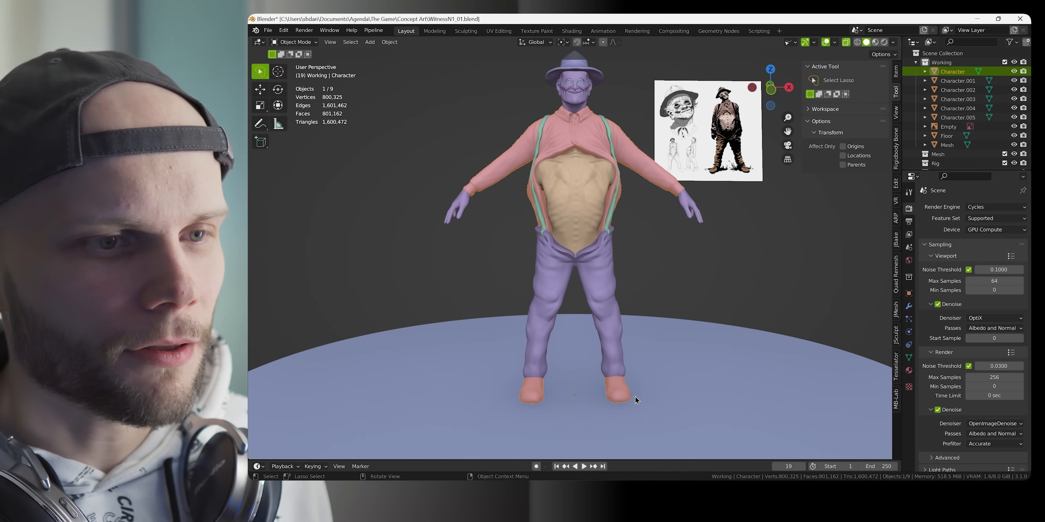
pyautogui.click(629, 375)
pyautogui.press('KP_Divide')
pyautogui.moveTo(629, 375); pyautogui.dragTo(645, 306, button='middle')
pyautogui.press('KP_Divide')
pyautogui.moveTo(593, 261); pyautogui.dragTo(587, 271, button='middle')
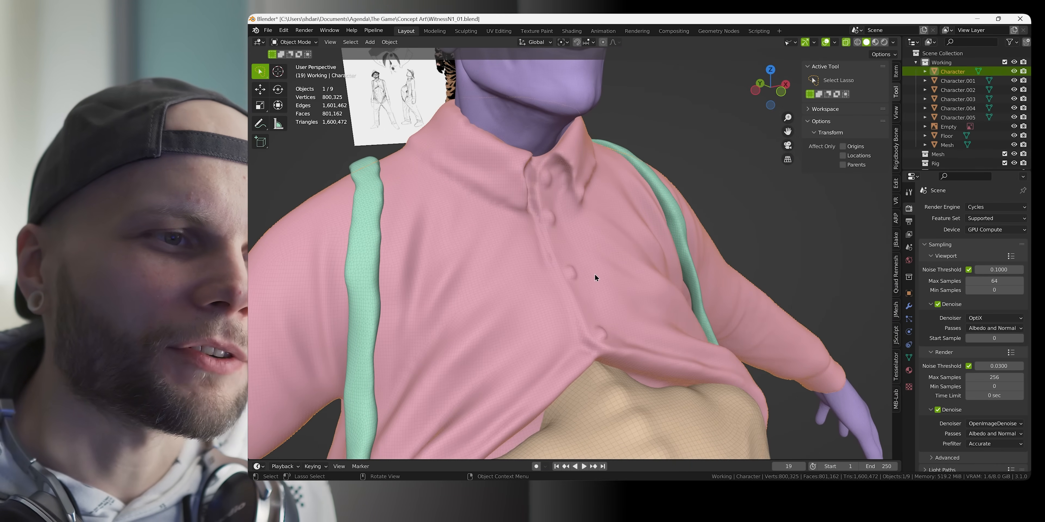
# Examine the shirt's collar, button line and open front, including a wireframe check and an isolated view
pyautogui.moveTo(594, 277); pyautogui.dragTo(566, 235, button='middle')
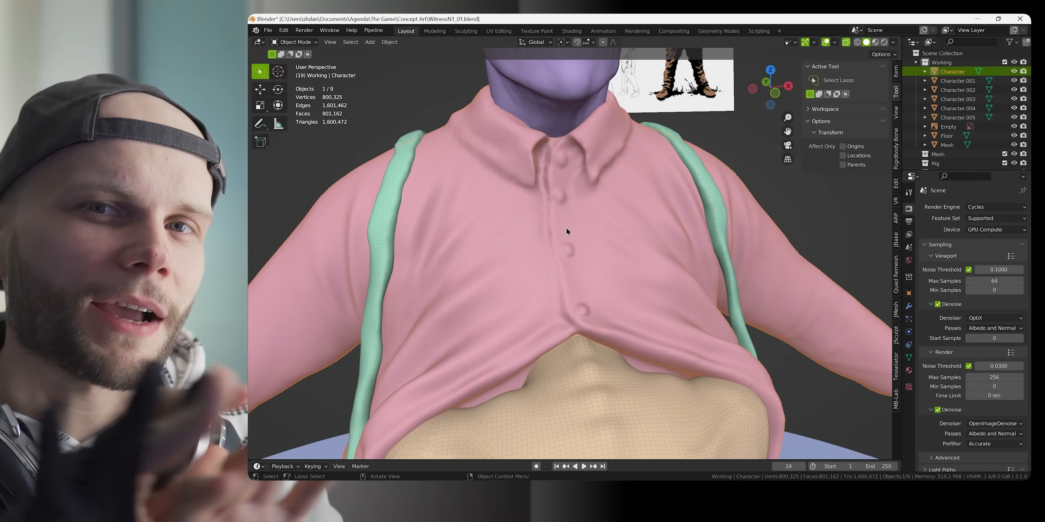
pyautogui.scroll(-8, 632, 229)
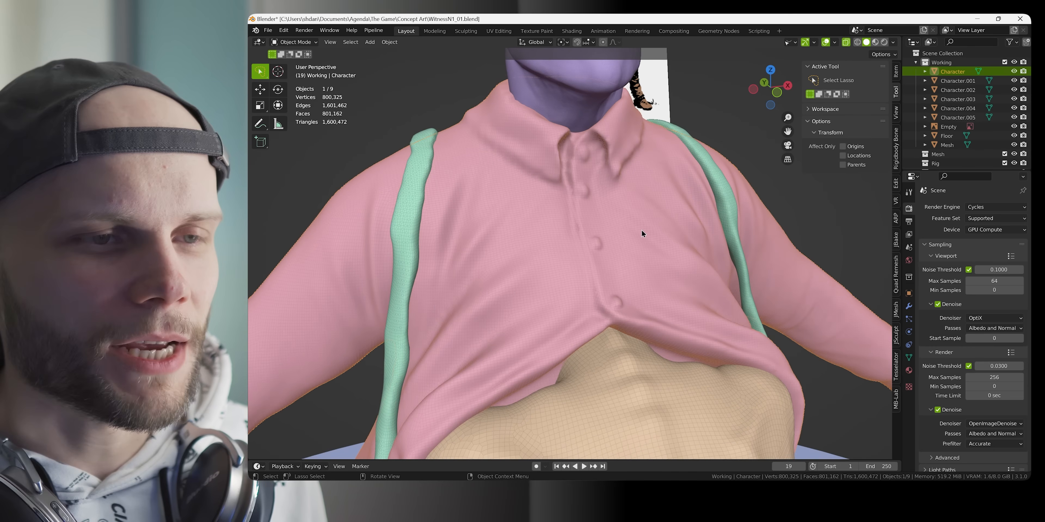
pyautogui.hotkey('shift', 'z')
pyautogui.hotkey('shift', 'z')
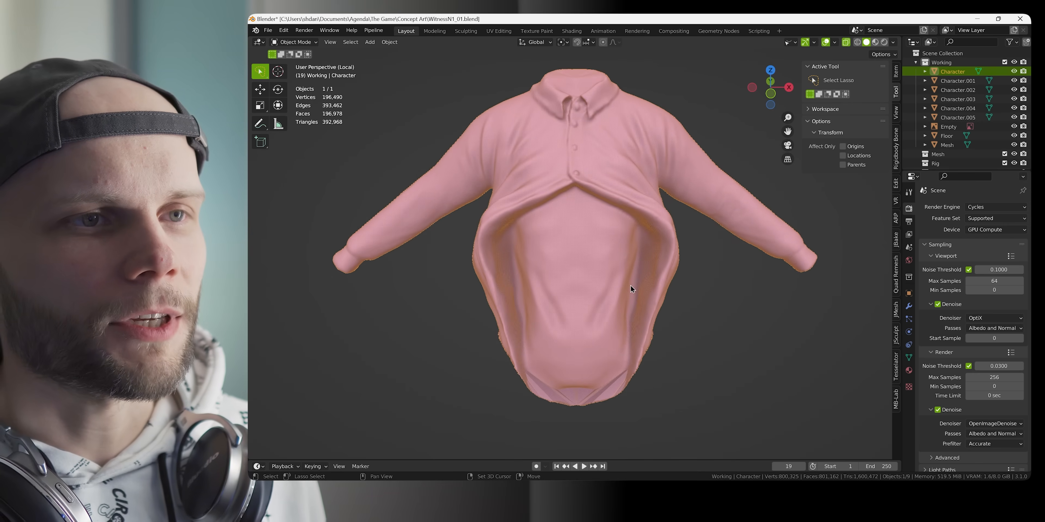
pyautogui.moveTo(630, 289)
pyautogui.mouseDown(button='middle')
pyautogui.moveTo(631, 264)
pyautogui.moveTo(636, 271)
pyautogui.mouseUp(button='middle')
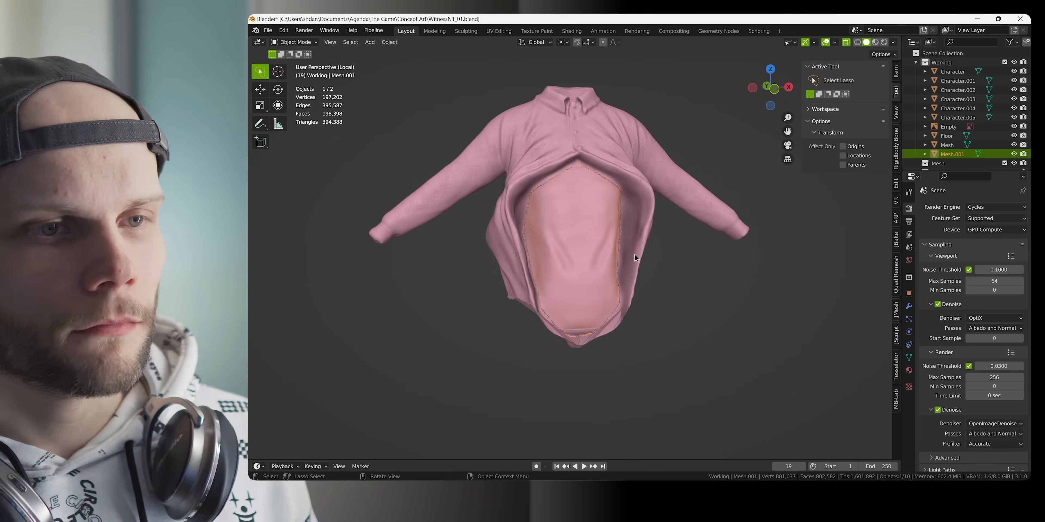
pyautogui.moveTo(635, 258); pyautogui.dragTo(738, 251, button='middle')
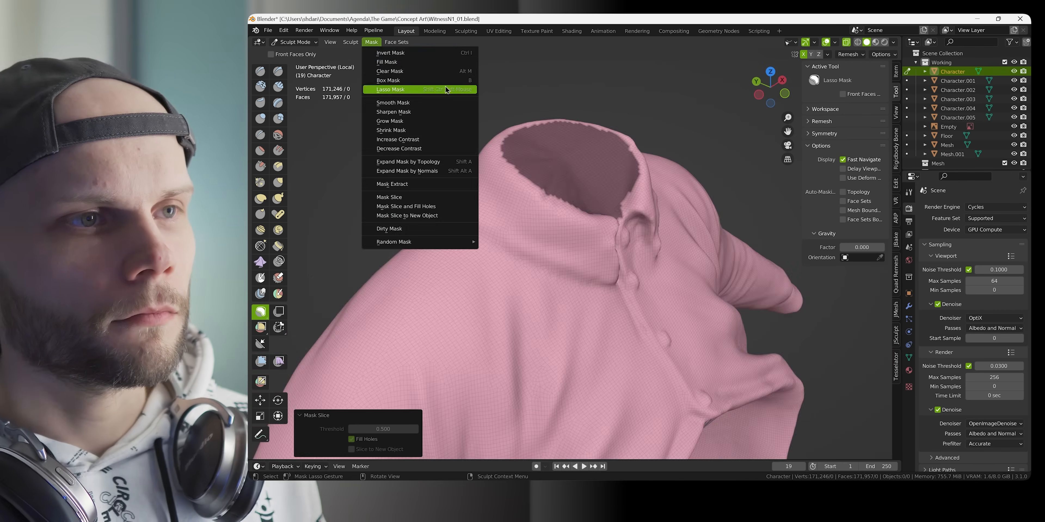
# Invert the mask around the shirt's neck opening and smooth the unmasked inner area with the Mesh Filter
pyautogui.click(377, 53)
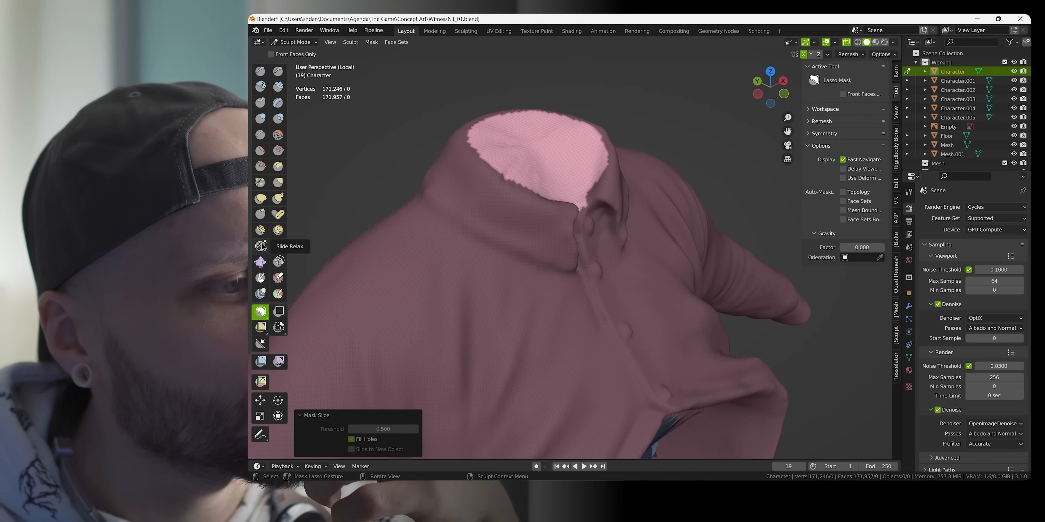
pyautogui.click(261, 361)
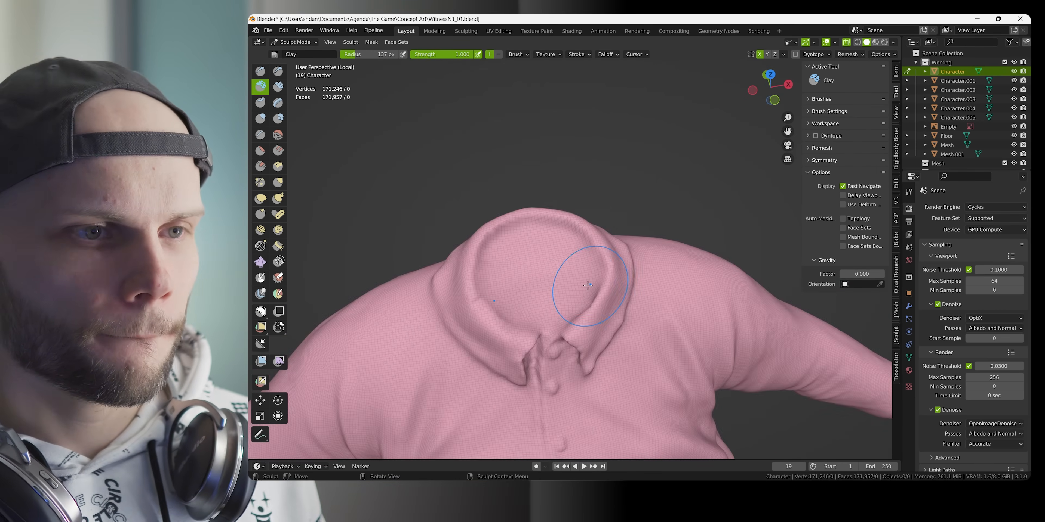
pyautogui.moveTo(507, 309); pyautogui.dragTo(529, 301, button='middle')
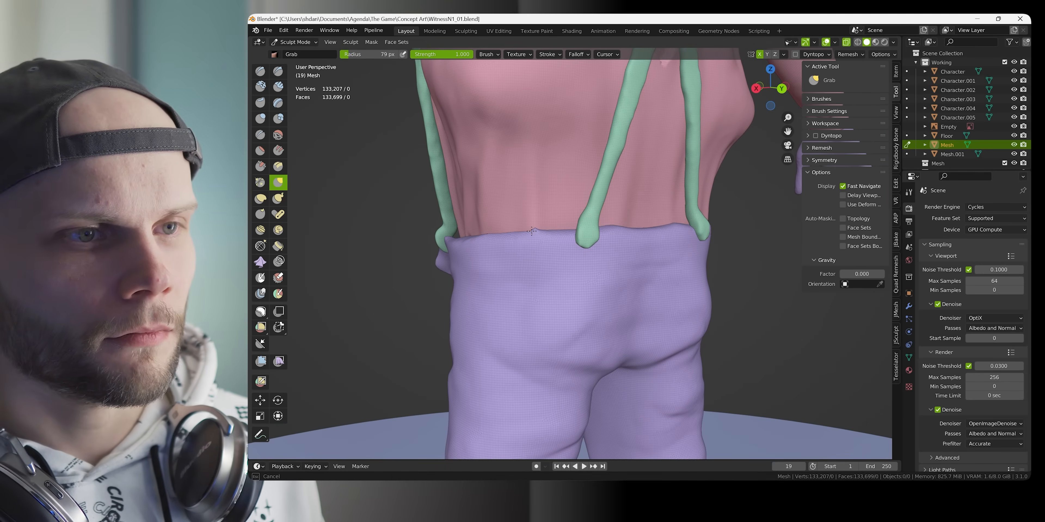
# Examine the separated shirt, suspenders and trousers waistband from the front, side and back
pyautogui.scroll(-4, 601, 281)
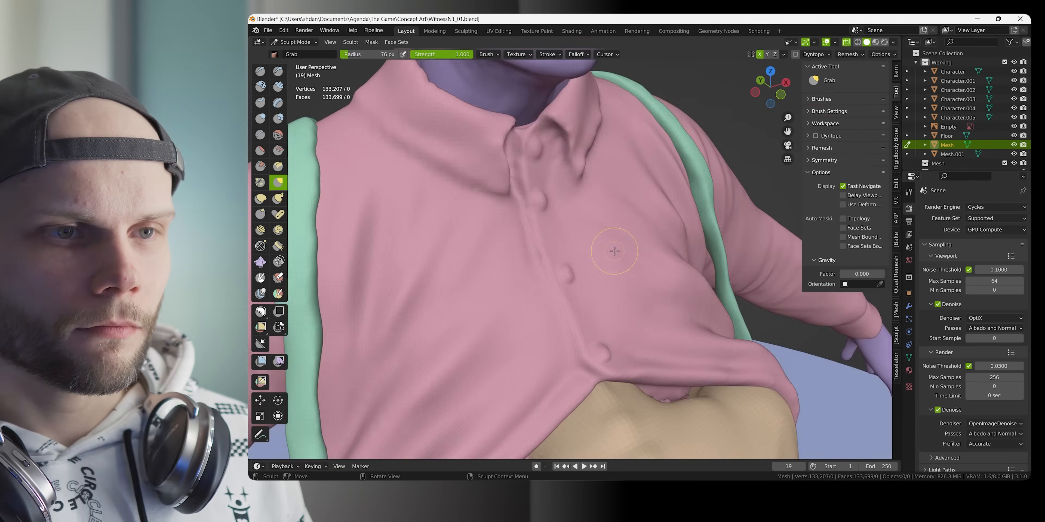
pyautogui.moveTo(568, 284); pyautogui.dragTo(673, 329, button='middle')
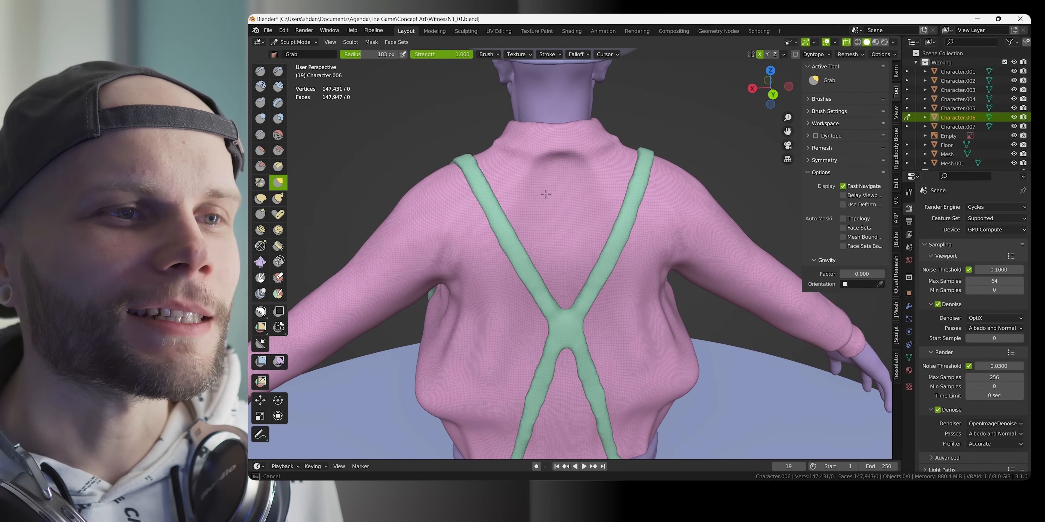
pyautogui.moveTo(534, 200); pyautogui.dragTo(618, 215, button='middle')
pyautogui.moveTo(603, 170); pyautogui.dragTo(624, 196, button='middle')
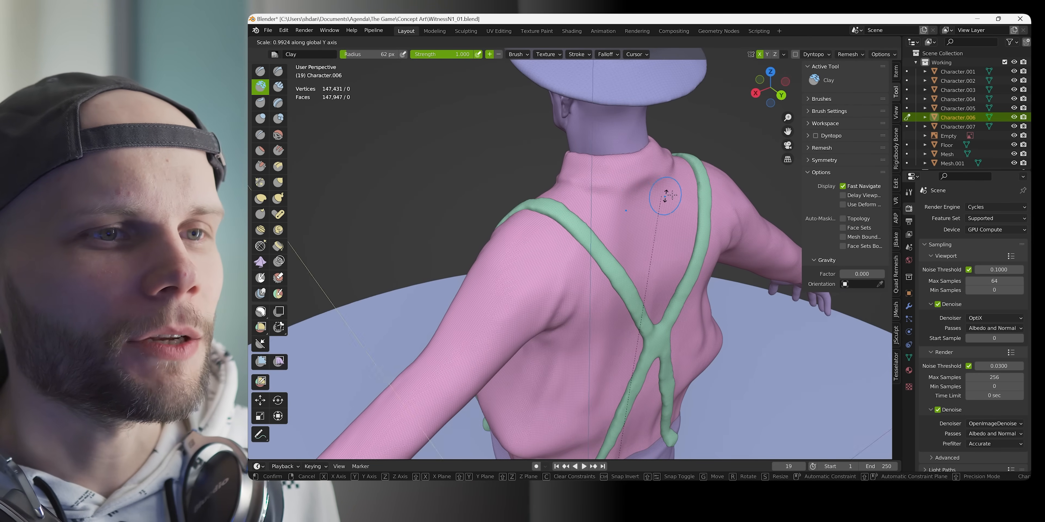
pyautogui.moveTo(657, 196); pyautogui.dragTo(457, 249, button='middle')
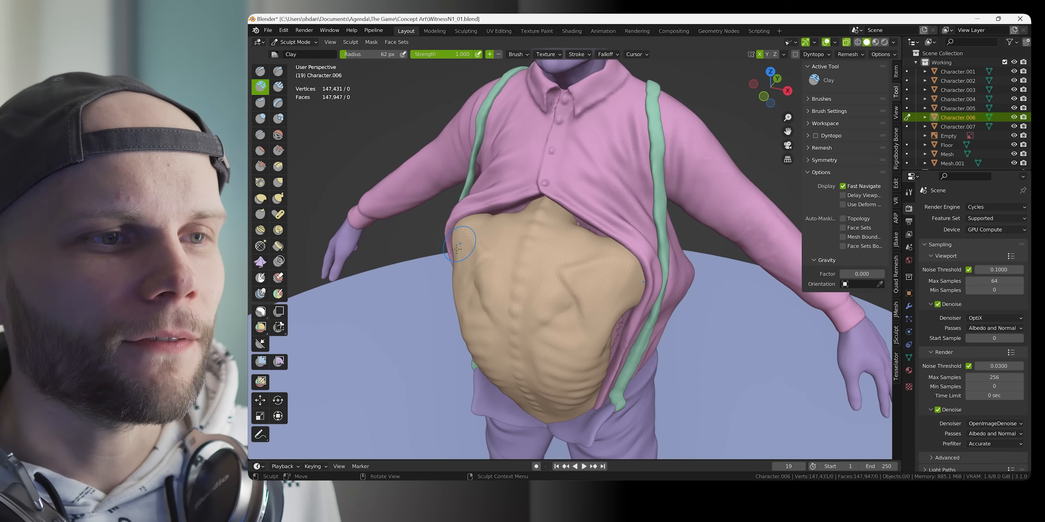
pyautogui.moveTo(604, 358); pyautogui.dragTo(519, 249, button='middle')
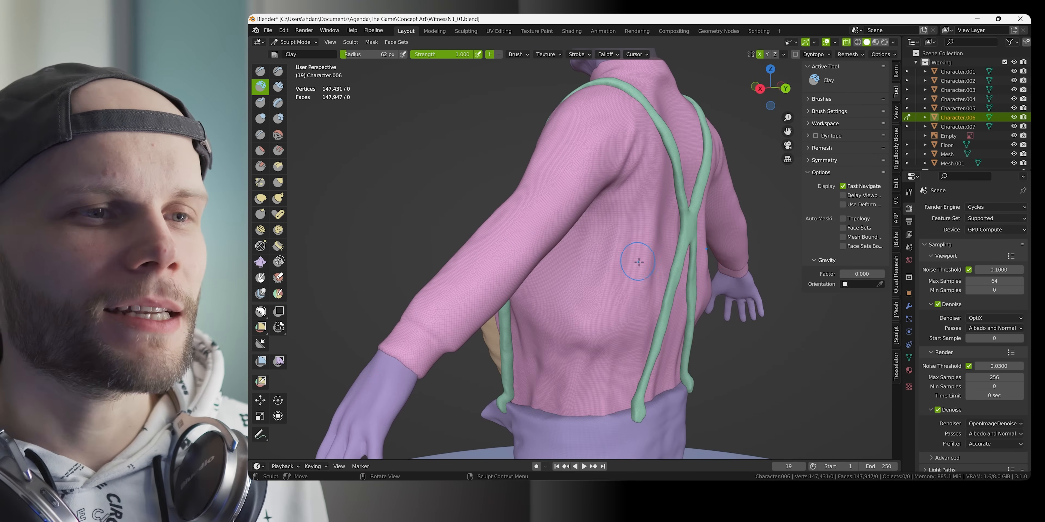
pyautogui.moveTo(639, 262)
pyautogui.mouseDown(button='middle')
pyautogui.moveTo(639, 248)
pyautogui.moveTo(650, 252)
pyautogui.mouseUp(button='middle')
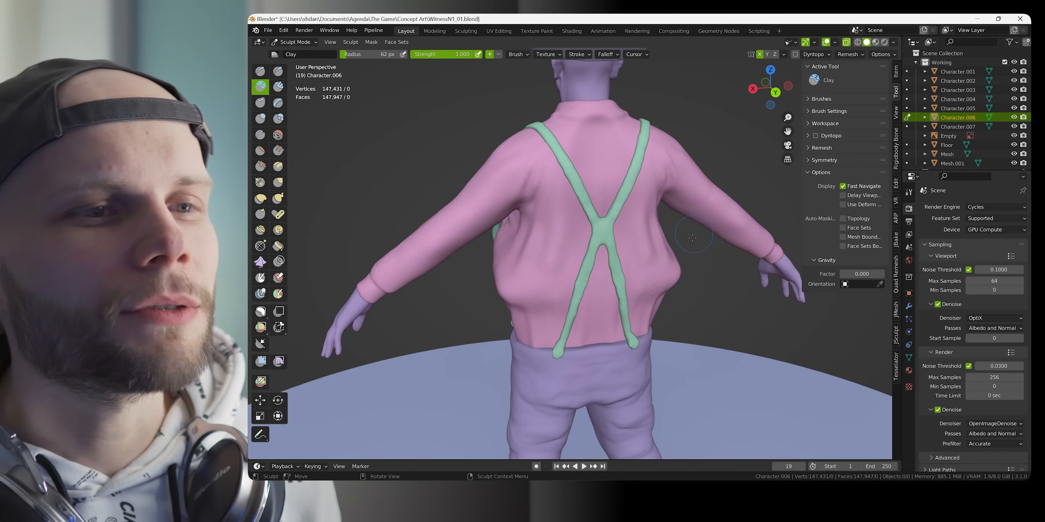
pyautogui.moveTo(675, 246); pyautogui.dragTo(676, 283, button='middle')
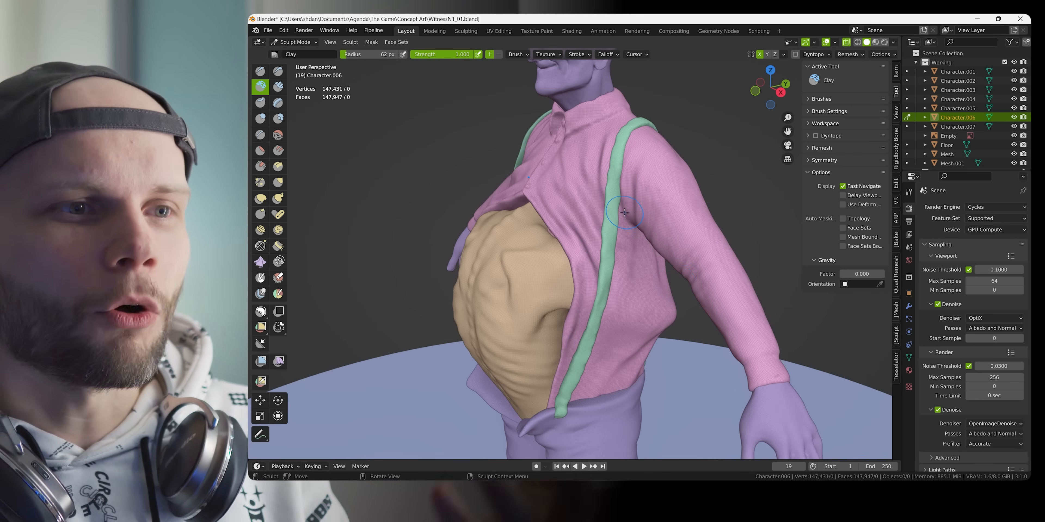
pyautogui.moveTo(636, 208)
pyautogui.mouseDown(button='middle')
pyautogui.moveTo(600, 208)
pyautogui.moveTo(633, 234)
pyautogui.moveTo(653, 221)
pyautogui.moveTo(614, 275)
pyautogui.moveTo(597, 269)
pyautogui.moveTo(718, 252)
pyautogui.moveTo(648, 228)
pyautogui.mouseUp(button='middle')
pyautogui.scroll(-3, 633, 233)
pyautogui.scroll(-4, 614, 275)
pyautogui.scroll(5, 694, 261)
pyautogui.scroll(-2, 638, 355)
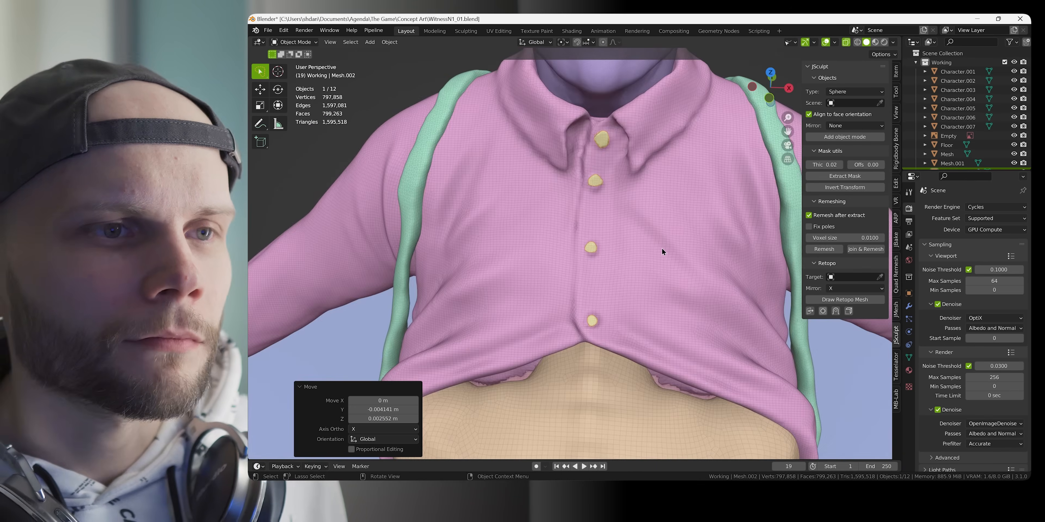
# Inspect the separate shirt buttons and the suspenders from several angles, with all objects deselected
pyautogui.moveTo(680, 234); pyautogui.dragTo(650, 241, button='middle')
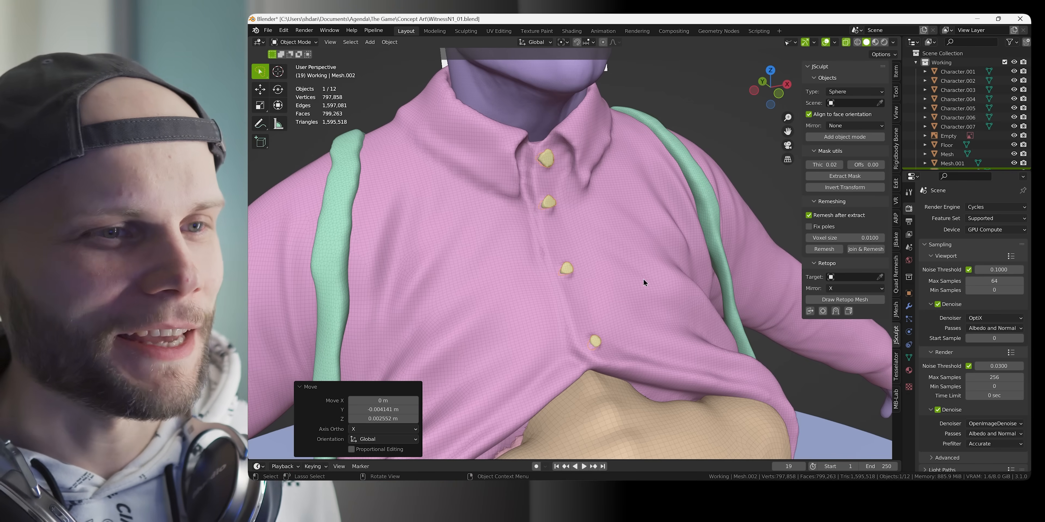
pyautogui.moveTo(688, 250); pyautogui.dragTo(637, 292, button='middle')
pyautogui.click(739, 133)
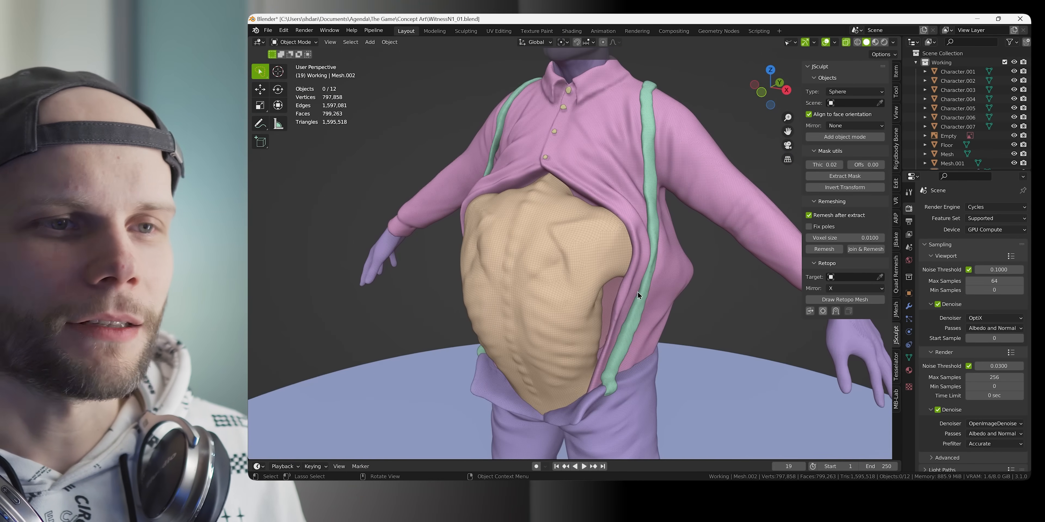
pyautogui.moveTo(687, 174); pyautogui.dragTo(686, 220, button='middle')
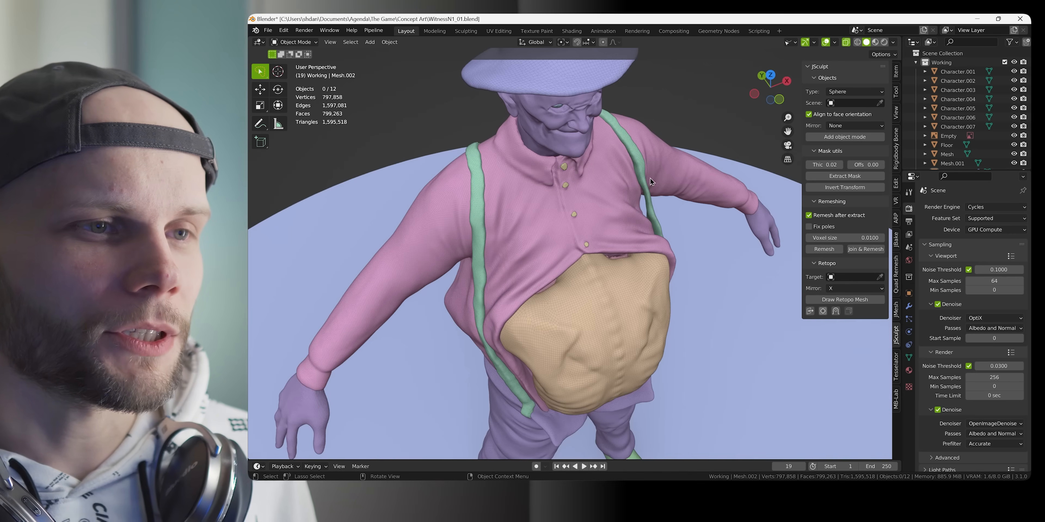
pyautogui.moveTo(649, 178); pyautogui.dragTo(577, 212, button='middle')
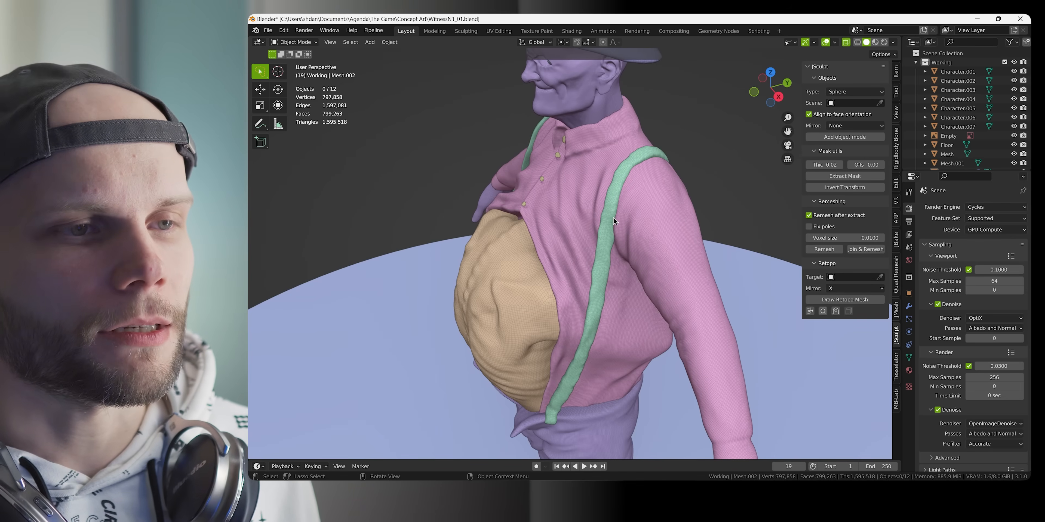
pyautogui.moveTo(611, 240); pyautogui.dragTo(546, 263, button='middle')
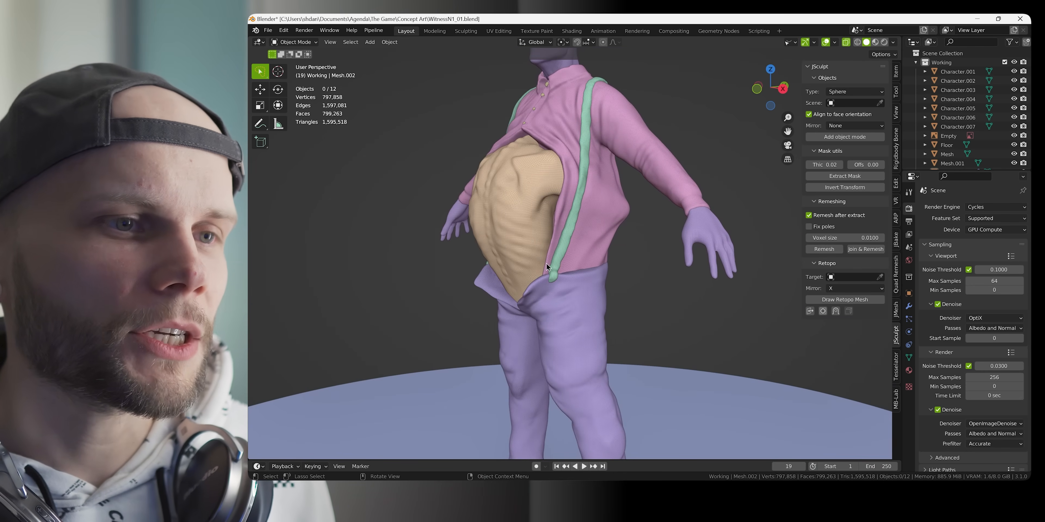
# Review the whole character from the hat and collar down to the trouser legs and shoes
pyautogui.moveTo(587, 97); pyautogui.dragTo(648, 250, button='middle')
pyautogui.scroll(8, 625, 277)
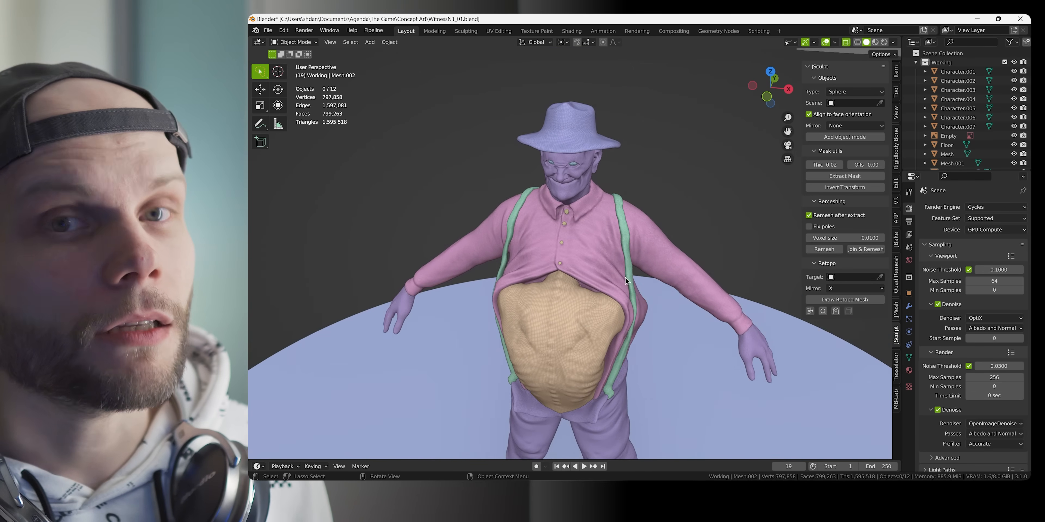
pyautogui.keyDown('shift'); pyautogui.moveTo(613, 199); pyautogui.dragTo(577, 310, button='middle'); pyautogui.keyUp('shift')
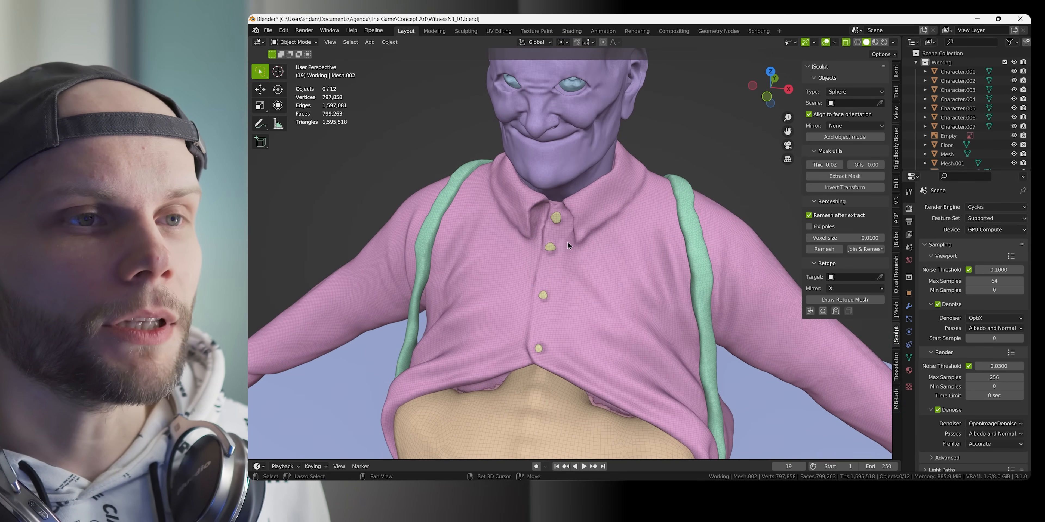
pyautogui.scroll(-6, 567, 242)
pyautogui.keyDown('shift'); pyautogui.moveTo(583, 349); pyautogui.dragTo(588, 171, button='middle'); pyautogui.keyUp('shift')
pyautogui.moveTo(584, 336); pyautogui.dragTo(629, 276, button='middle')
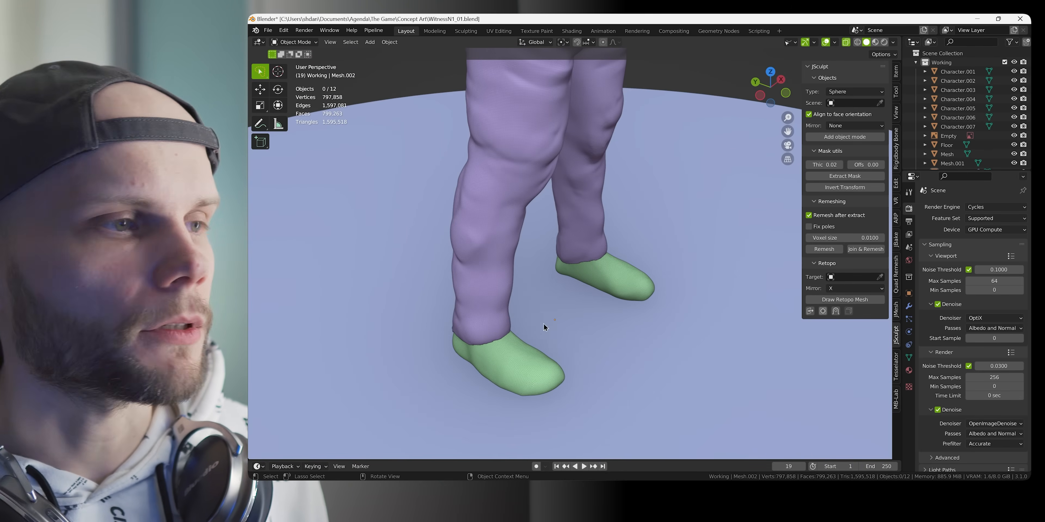
pyautogui.keyDown('shift'); pyautogui.moveTo(621, 322); pyautogui.dragTo(622, 396, button='middle'); pyautogui.keyUp('shift')
pyautogui.keyDown('shift'); pyautogui.moveTo(635, 218); pyautogui.dragTo(633, 288, button='middle'); pyautogui.keyUp('shift')
# Enter Sculpt Mode on the shoes mesh and reshape the shoe below the trouser leg with the Grab brush
pyautogui.hotkey('ctrl', 'Tab')
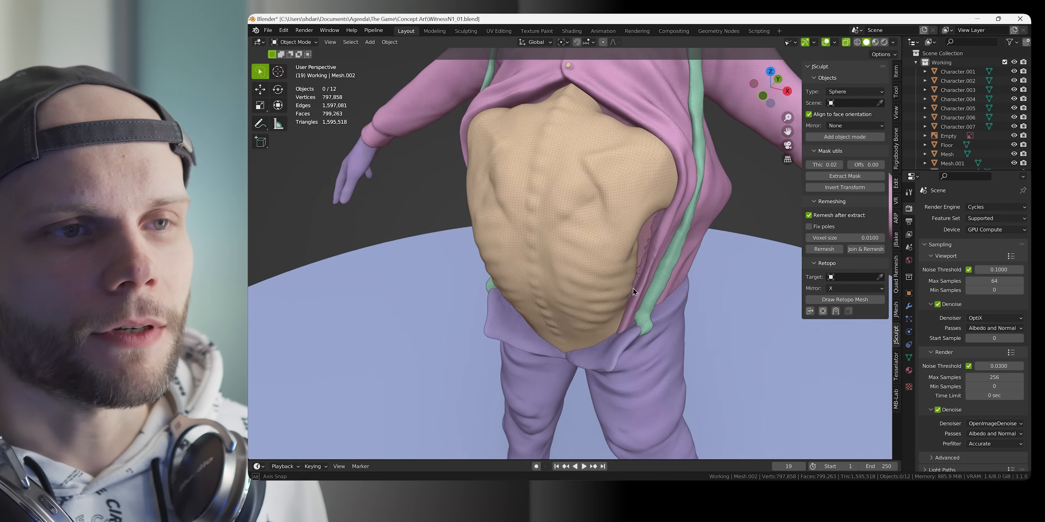
pyautogui.scroll(-3, 632, 288)
pyautogui.keyDown('shift'); pyautogui.moveTo(623, 343); pyautogui.dragTo(604, 245, button='middle'); pyautogui.keyUp('shift')
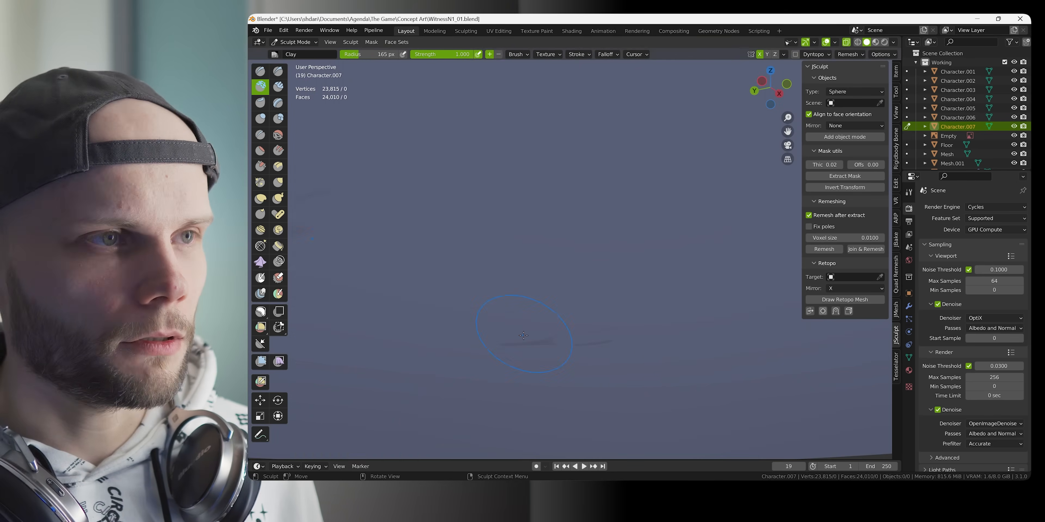
pyautogui.press('g')
pyautogui.moveTo(524, 335); pyautogui.dragTo(568, 336)
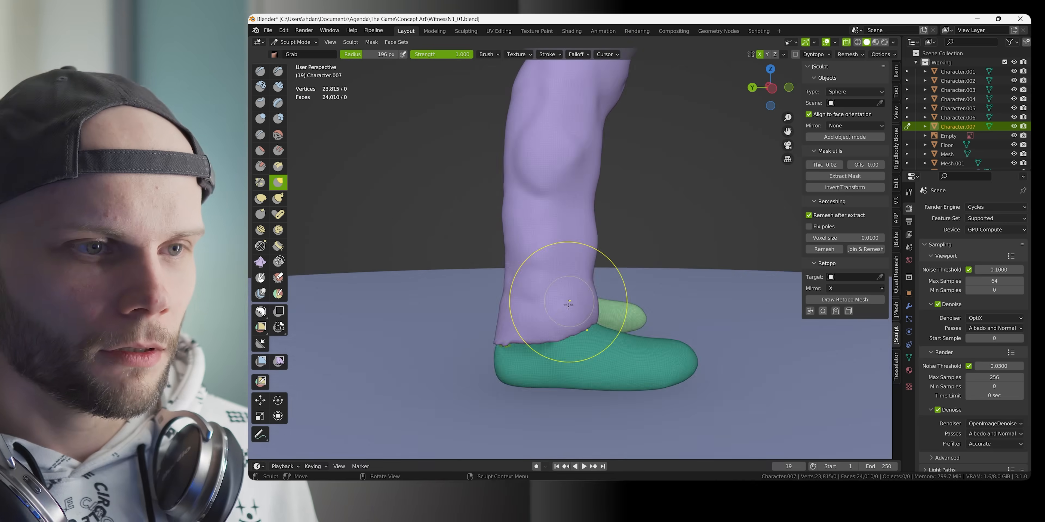
pyautogui.moveTo(560, 292)
pyautogui.mouseDown(button='middle')
pyautogui.moveTo(653, 304)
pyautogui.moveTo(741, 254)
pyautogui.moveTo(595, 268)
pyautogui.mouseUp(button='middle')
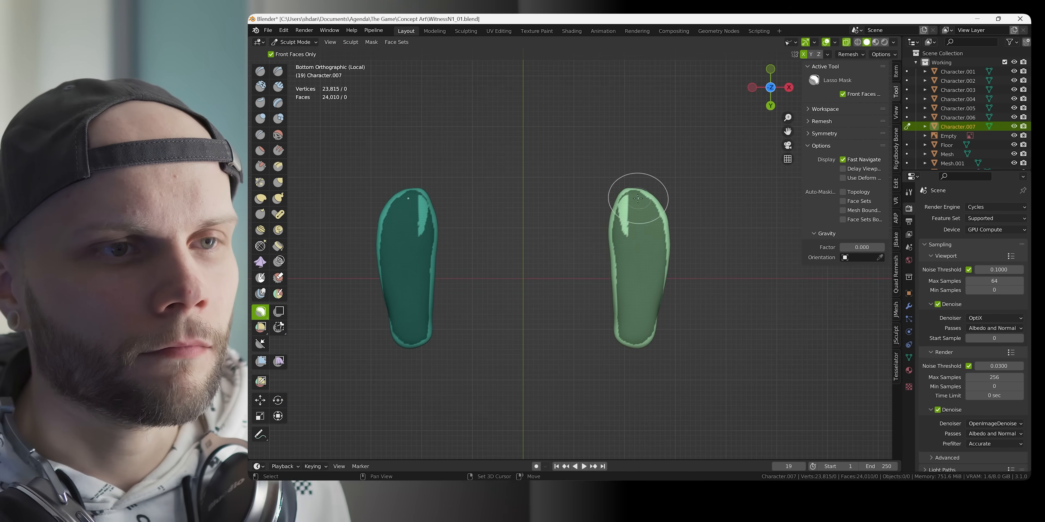
# Clear the mask on both shoes
pyautogui.moveTo(637, 198); pyautogui.dragTo(397, 65, button='middle')
pyautogui.click(371, 42)
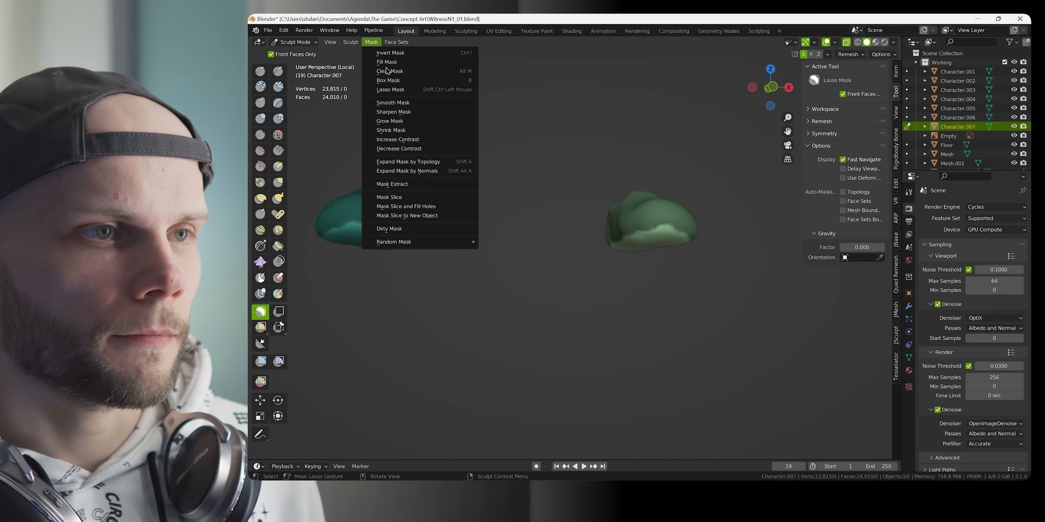
pyautogui.click(389, 71)
pyautogui.moveTo(568, 219); pyautogui.dragTo(706, 228, button='middle')
# Raise the soles of both shoes slightly along Z in the back view and flatten their undersides with Line Project
pyautogui.click(261, 342)
pyautogui.moveTo(324, 243); pyautogui.dragTo(355, 242, button='middle')
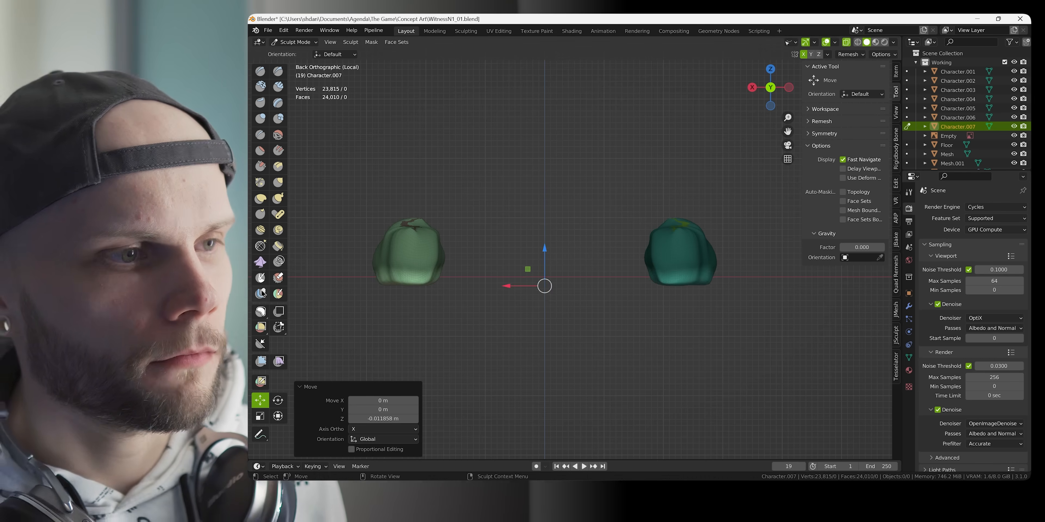
pyautogui.moveTo(545, 245); pyautogui.dragTo(545, 240)
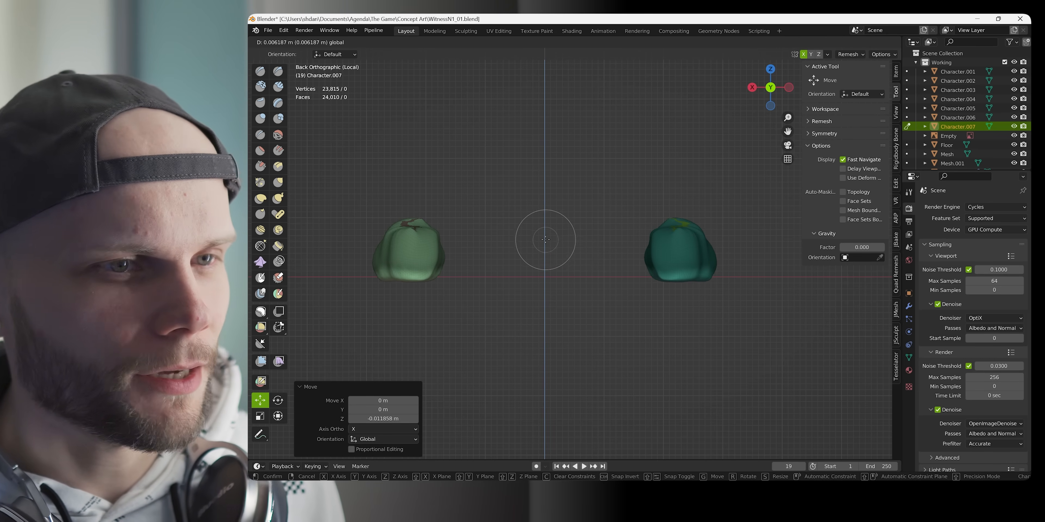
pyautogui.moveTo(545, 245); pyautogui.dragTo(543, 246)
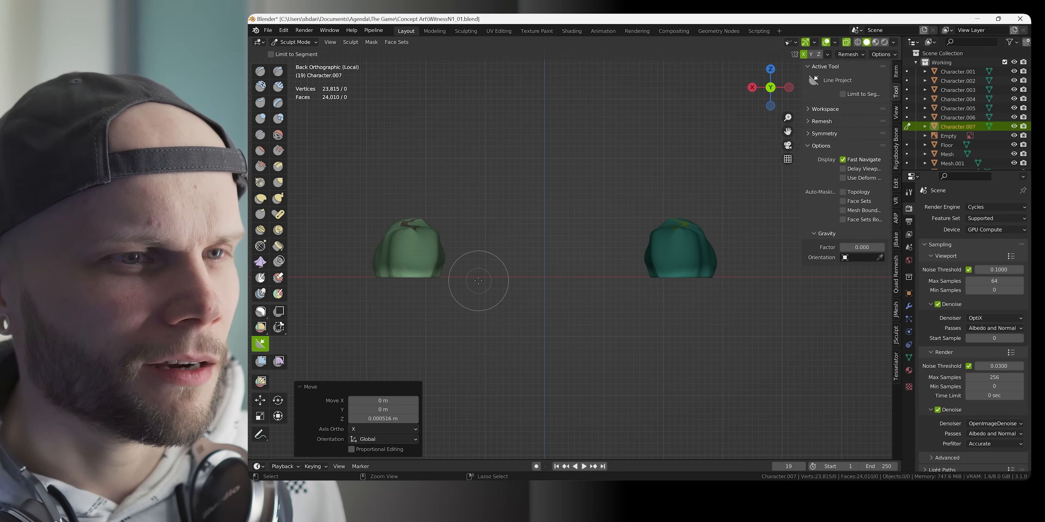
pyautogui.moveTo(461, 262); pyautogui.dragTo(570, 230, button='middle')
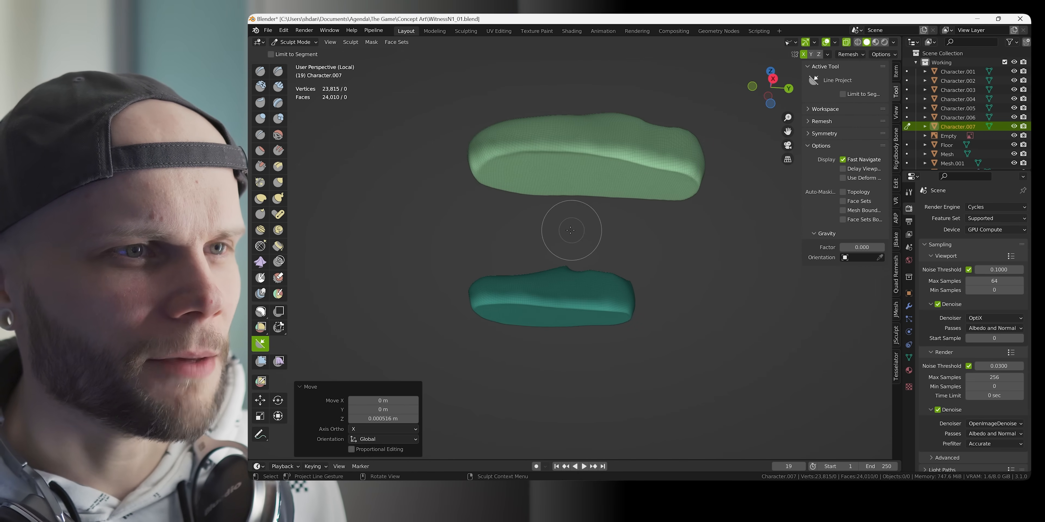
# Clear the mask on the shoes mesh and choose the Clay brush over the soles
pyautogui.click(371, 43)
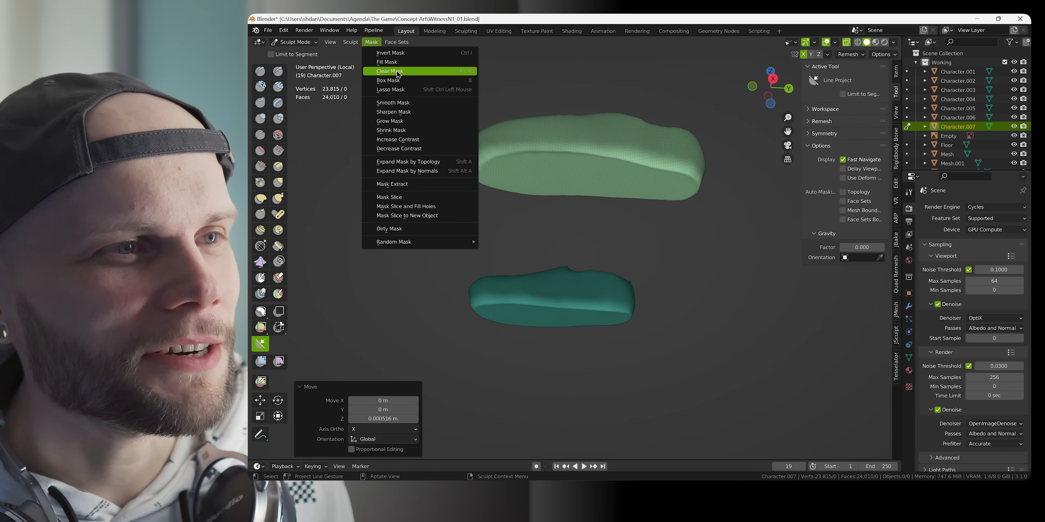
pyautogui.click(397, 71)
pyautogui.moveTo(507, 171); pyautogui.dragTo(646, 253, button='middle')
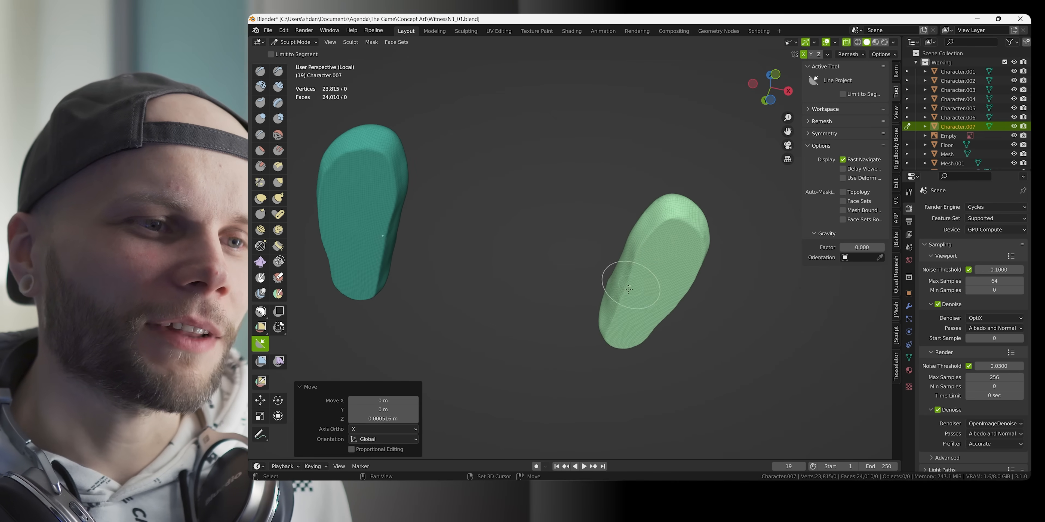
pyautogui.moveTo(650, 325); pyautogui.dragTo(620, 279, button='middle')
pyautogui.press('c')
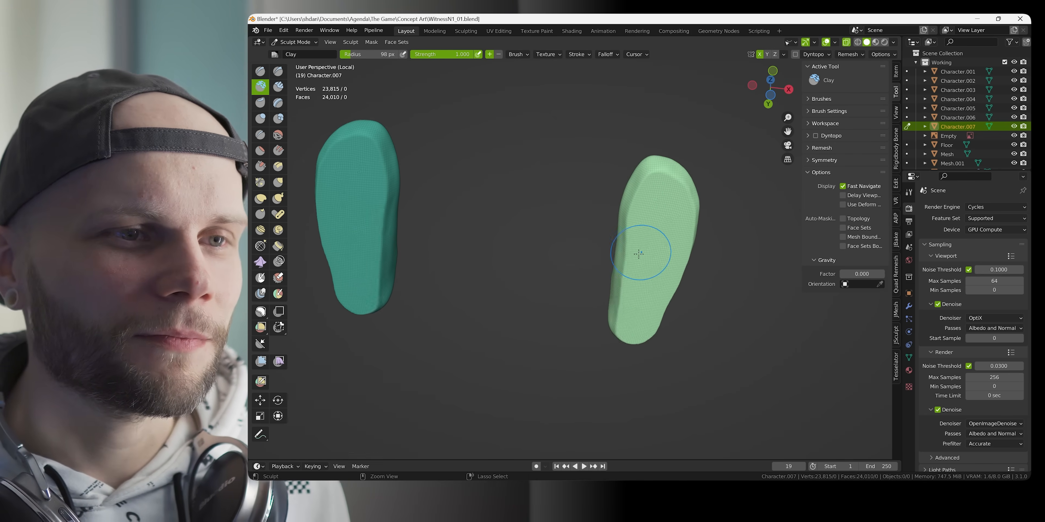
pyautogui.moveTo(651, 250)
pyautogui.mouseDown(button='middle')
pyautogui.moveTo(670, 260)
pyautogui.moveTo(647, 249)
pyautogui.moveTo(661, 264)
pyautogui.moveTo(653, 280)
pyautogui.moveTo(657, 264)
pyautogui.mouseUp(button='middle')
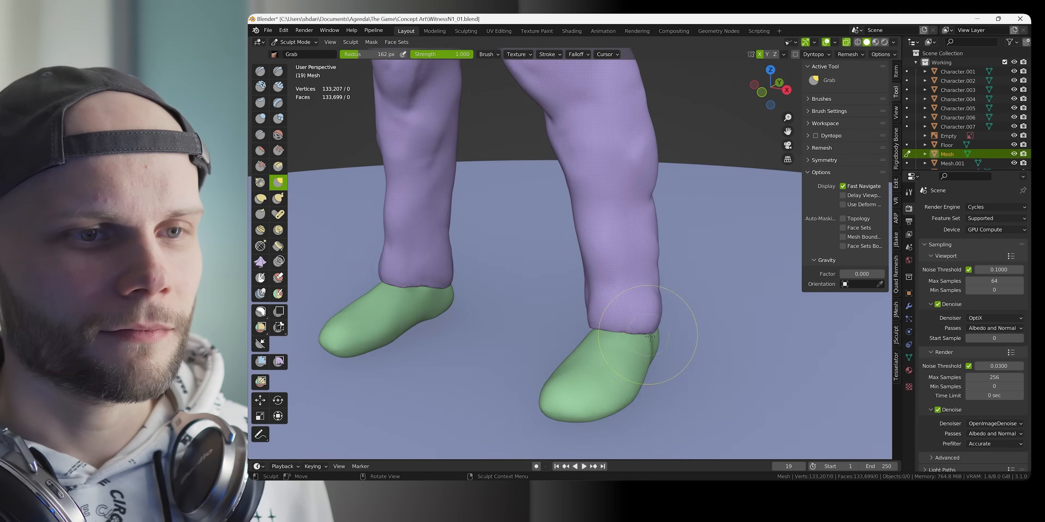
# Add a plane, place it on the front suspender strap with snapping on, and scale it by 0.453
pyautogui.moveTo(649, 337); pyautogui.dragTo(673, 316, button='middle')
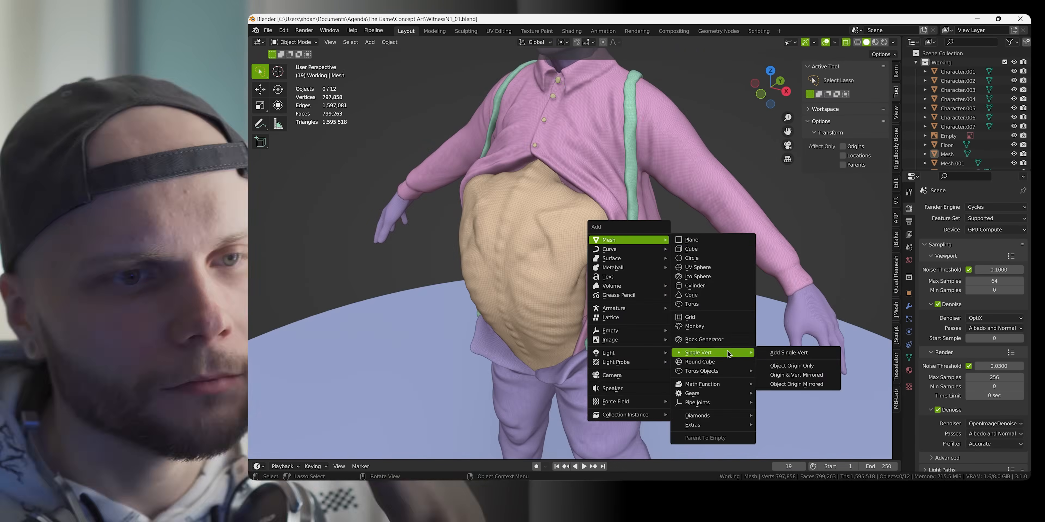
pyautogui.click(710, 350)
pyautogui.press('s')
pyautogui.click(564, 315)
pyautogui.click(564, 42)
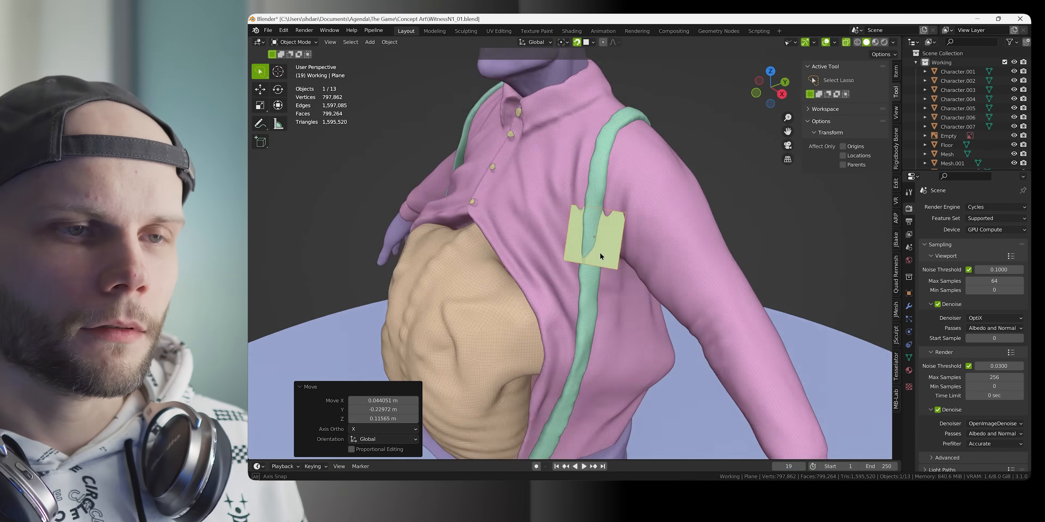
pyautogui.press('s')
pyautogui.click(599, 224)
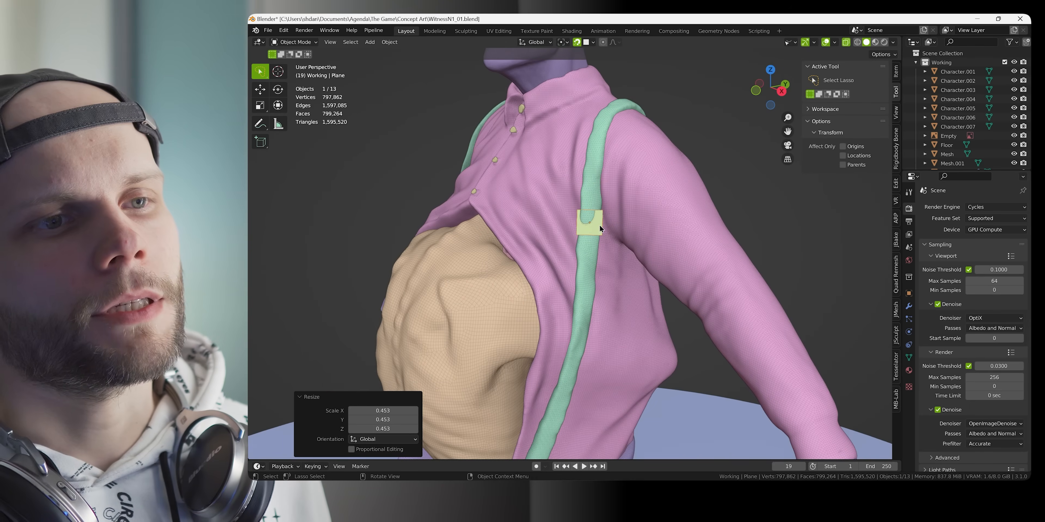
pyautogui.moveTo(599, 224); pyautogui.dragTo(578, 238, button='middle')
pyautogui.scroll(4, 599, 193)
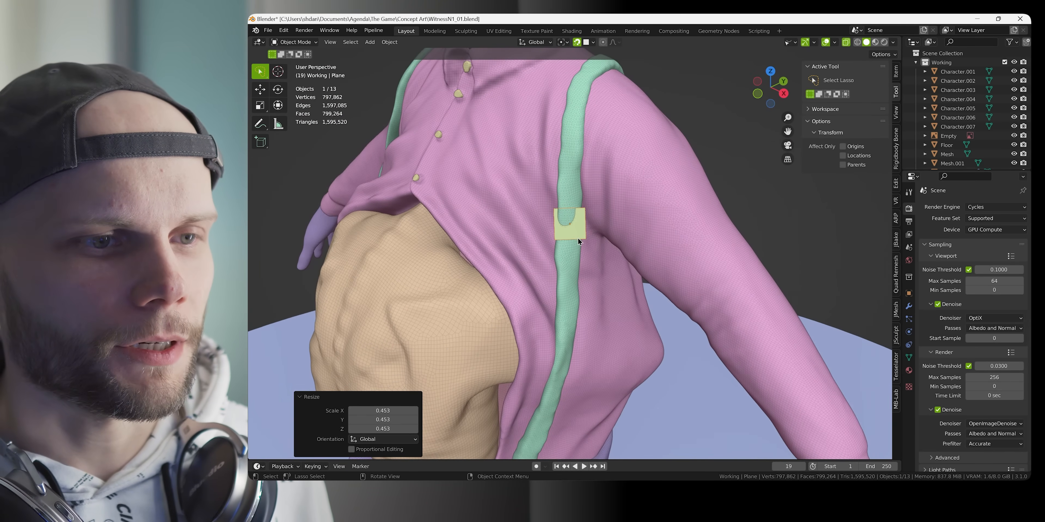
# Extrude the plane's lower edge in two segments along the front suspender strap, aligning it with the strap down to the trouser waist
pyautogui.press('Tab')
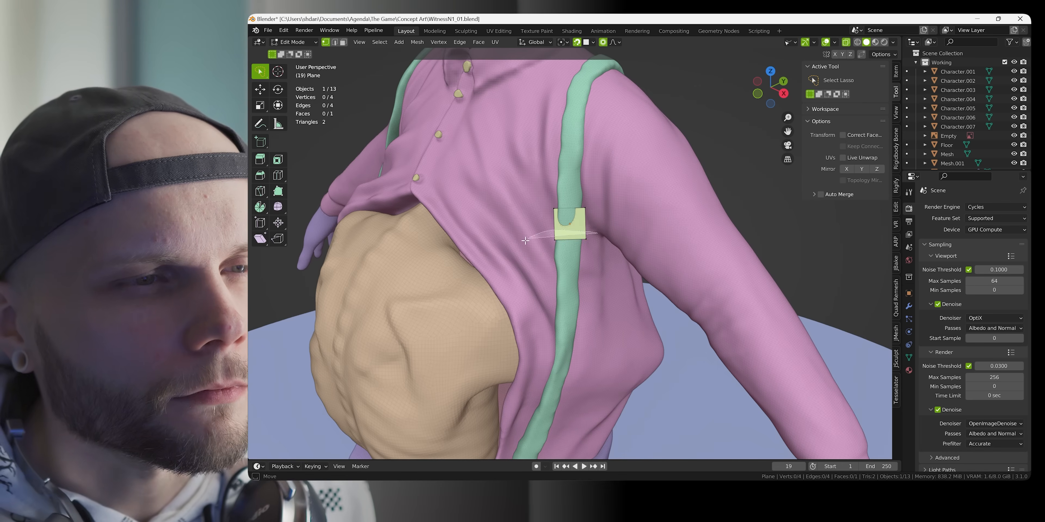
pyautogui.moveTo(525, 240); pyautogui.dragTo(527, 239)
pyautogui.press('e')
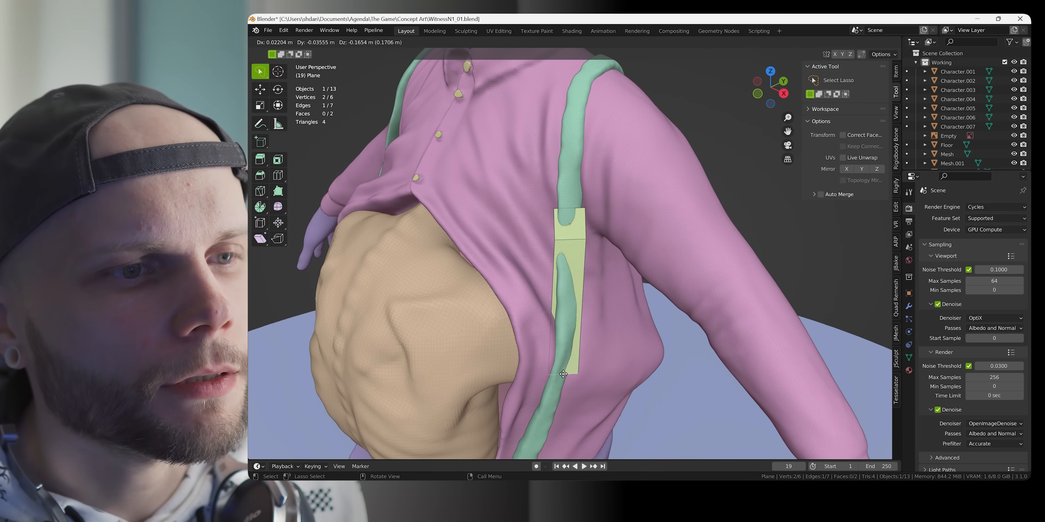
pyautogui.click(563, 369)
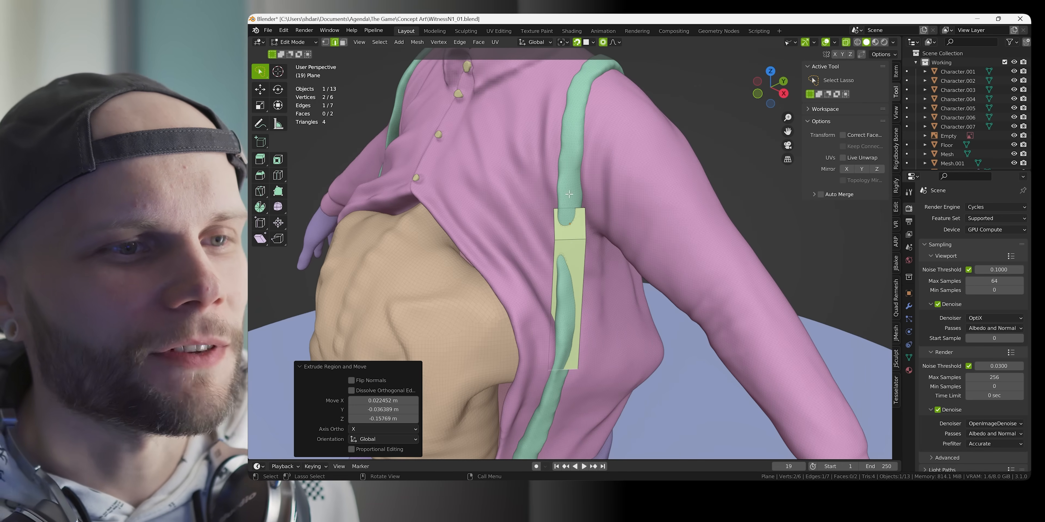
pyautogui.press('g')
pyautogui.moveTo(644, 139); pyautogui.dragTo(612, 161, button='middle')
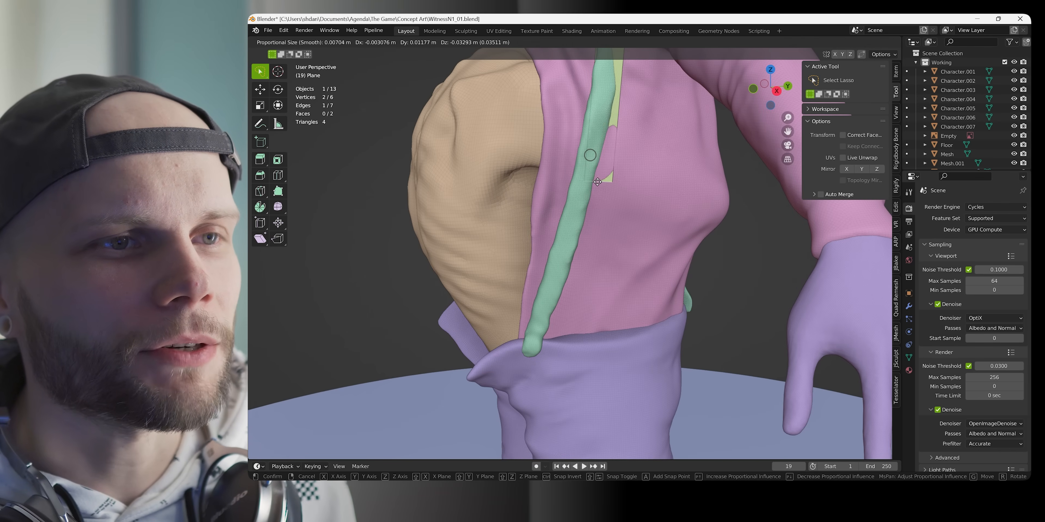
pyautogui.click(606, 168)
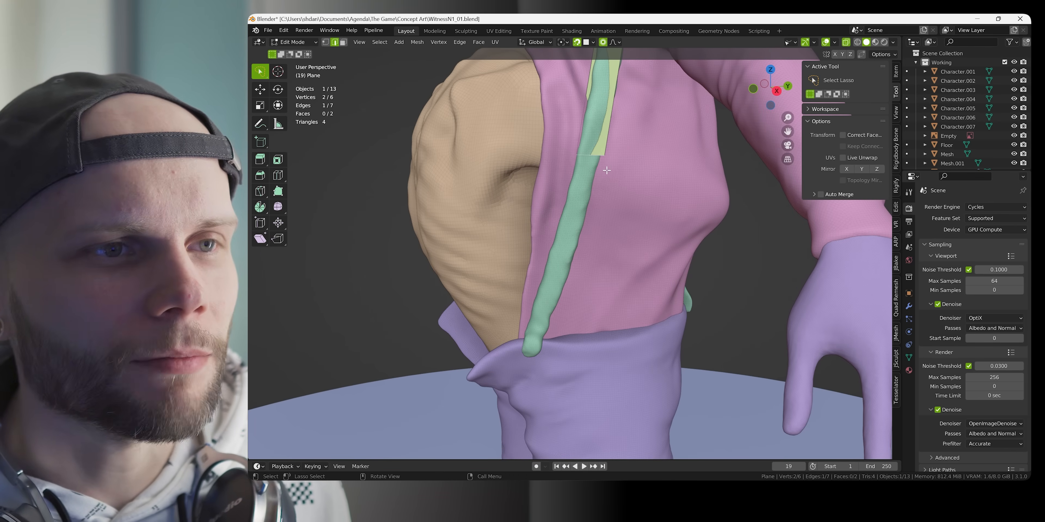
pyautogui.press('e')
pyautogui.click(543, 348)
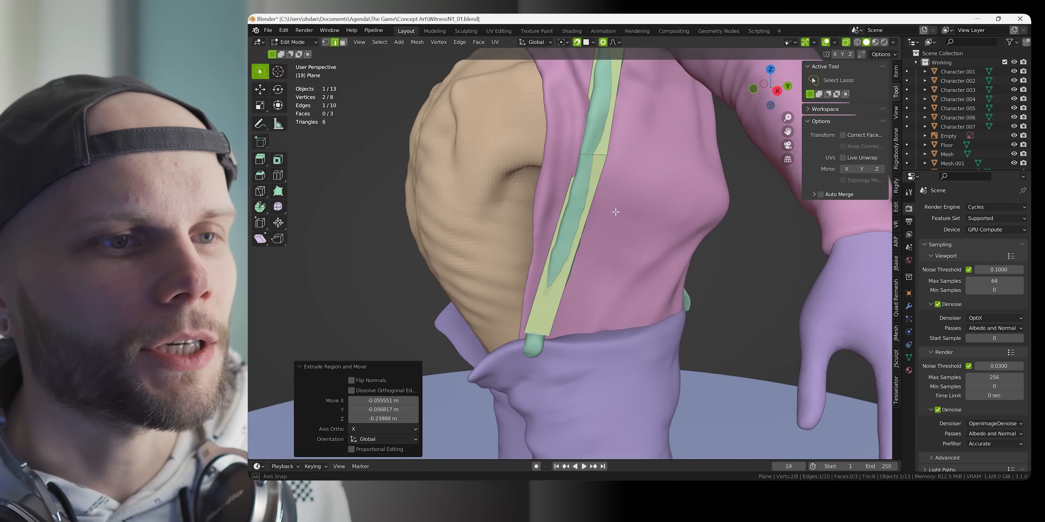
# Rotate the strip's upper edge by 24° and extrude it over the shoulder along the suspender
pyautogui.moveTo(616, 212); pyautogui.dragTo(584, 235, button='middle')
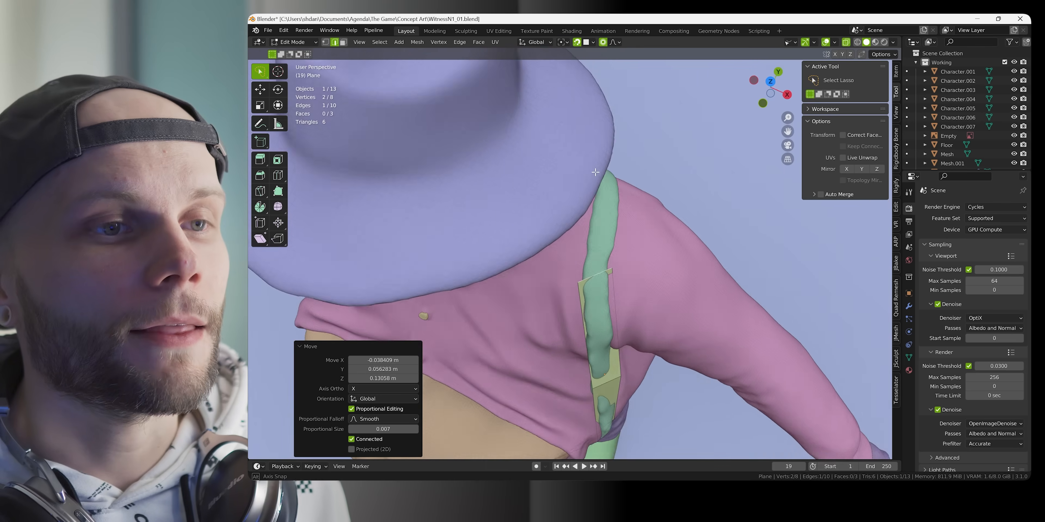
pyautogui.moveTo(597, 173); pyautogui.dragTo(594, 164, button='middle')
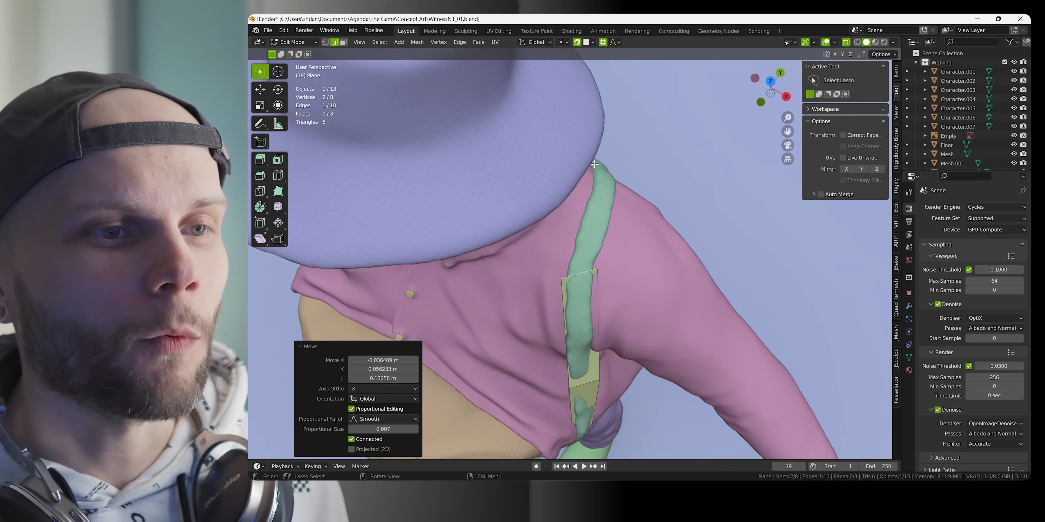
pyautogui.click(623, 243)
pyautogui.moveTo(624, 242); pyautogui.dragTo(554, 190, button='middle')
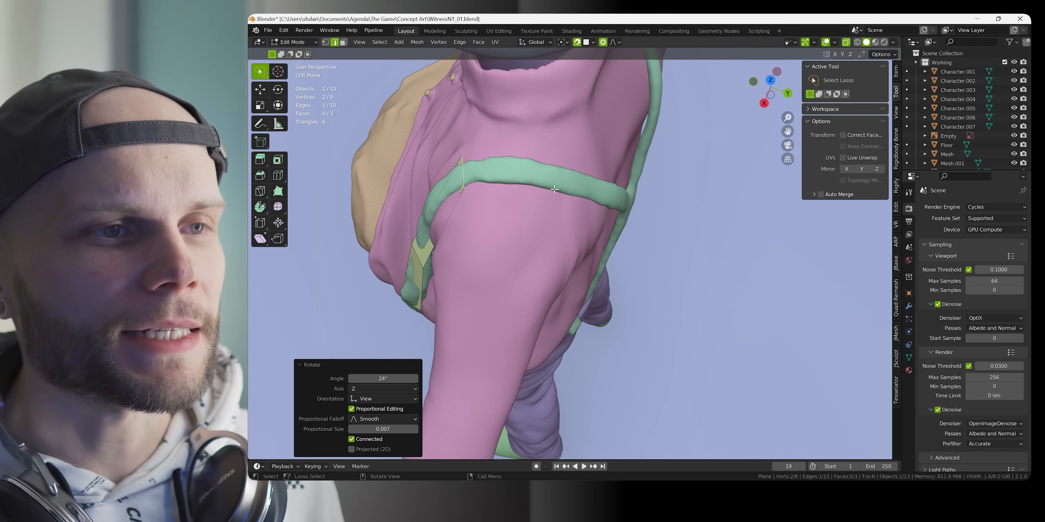
pyautogui.rightClick(535, 193)
pyautogui.click(535, 191)
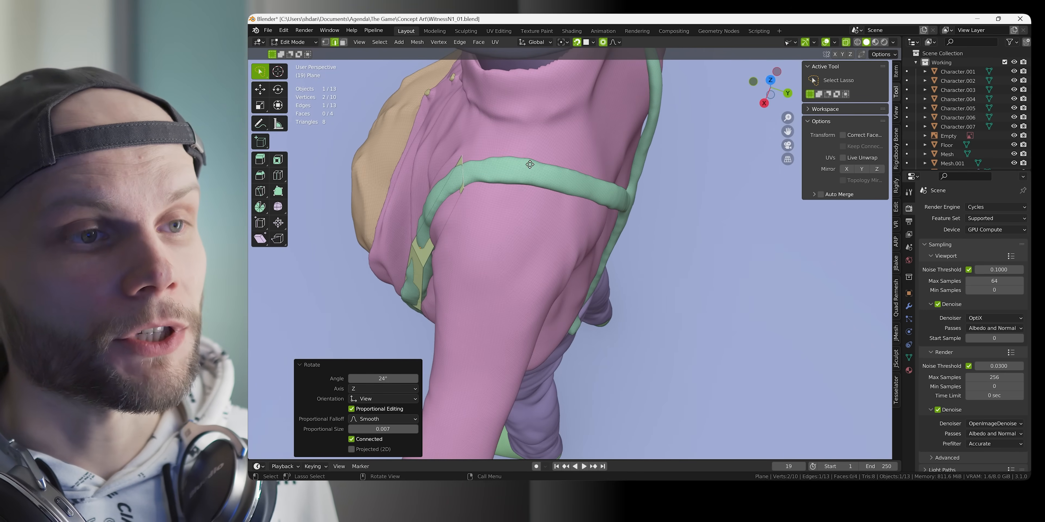
pyautogui.click(600, 189)
# Extrude the strip in two segments down the upper back to the suspender crossing and rotate the end edge by -14.6°
pyautogui.moveTo(599, 190); pyautogui.dragTo(642, 206, button='middle')
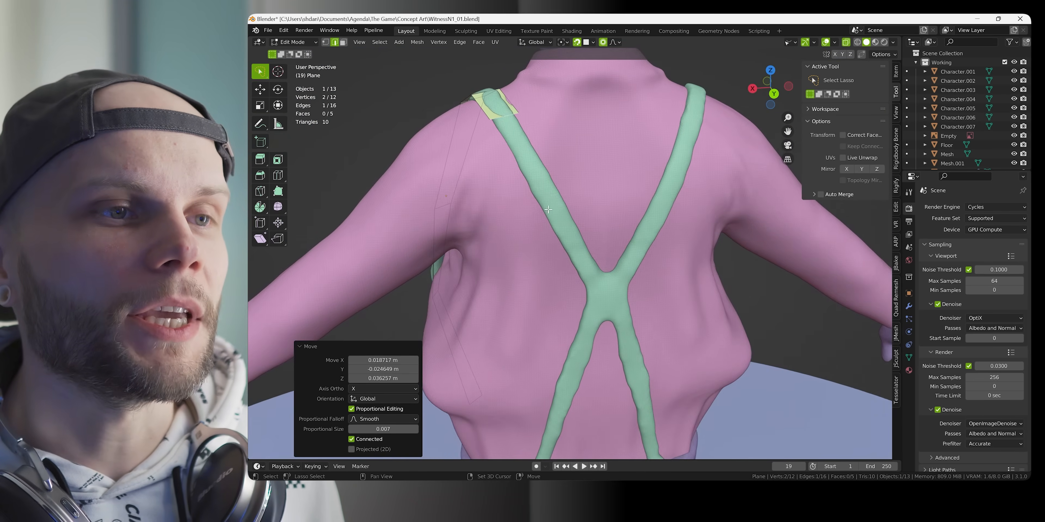
pyautogui.moveTo(558, 222); pyautogui.dragTo(552, 219, button='middle')
pyautogui.press('e')
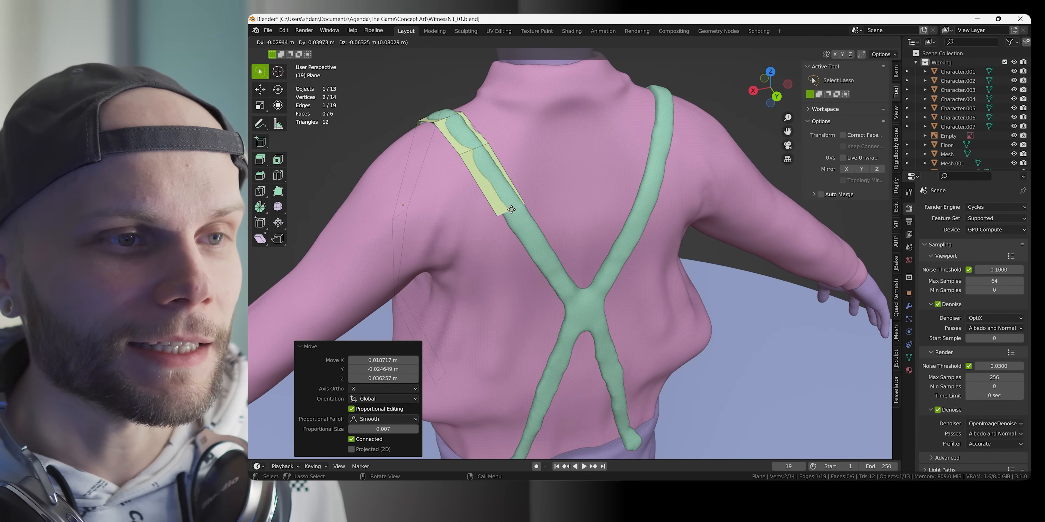
pyautogui.click(516, 210)
pyautogui.press('e')
pyautogui.click(572, 296)
pyautogui.press('r')
pyautogui.click(600, 257)
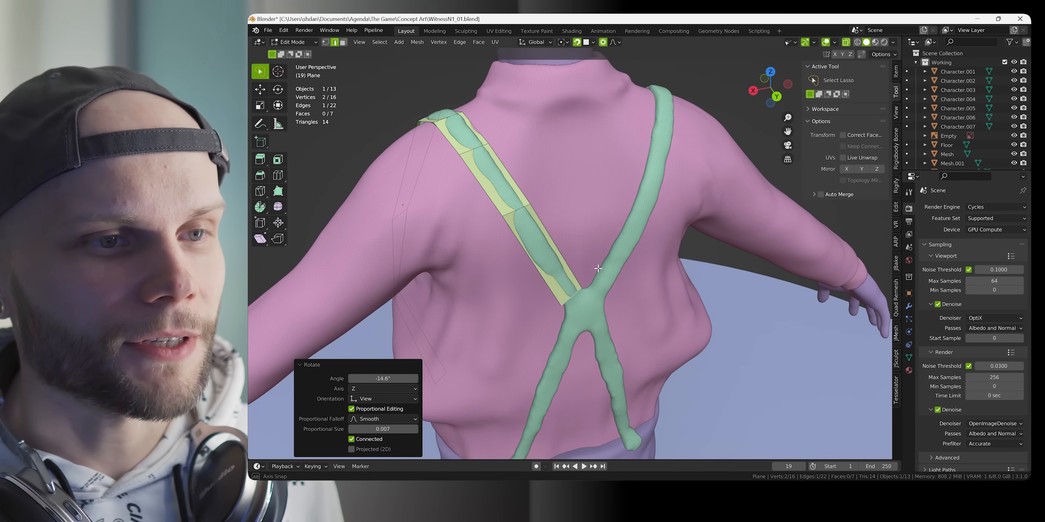
# Rotate the strip's end edge on the back and add a loop cut across its long front segment
pyautogui.moveTo(597, 268); pyautogui.dragTo(601, 190, button='middle')
pyautogui.press('r')
pyautogui.click(568, 123)
pyautogui.scroll(-3, 588, 203)
pyautogui.scroll(3, 568, 186)
pyautogui.click(282, 173)
pyautogui.click(260, 71)
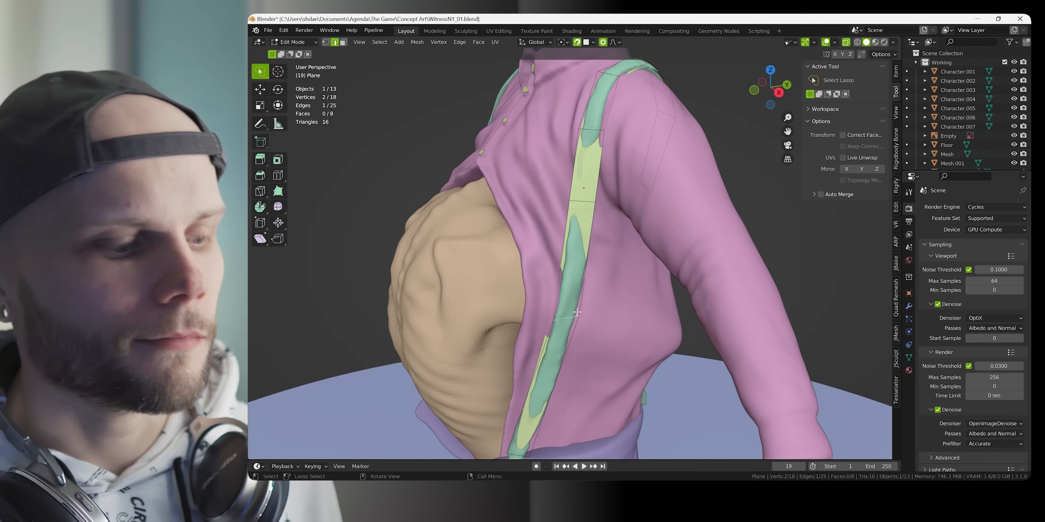
pyautogui.hotkey('ctrl', 'z')
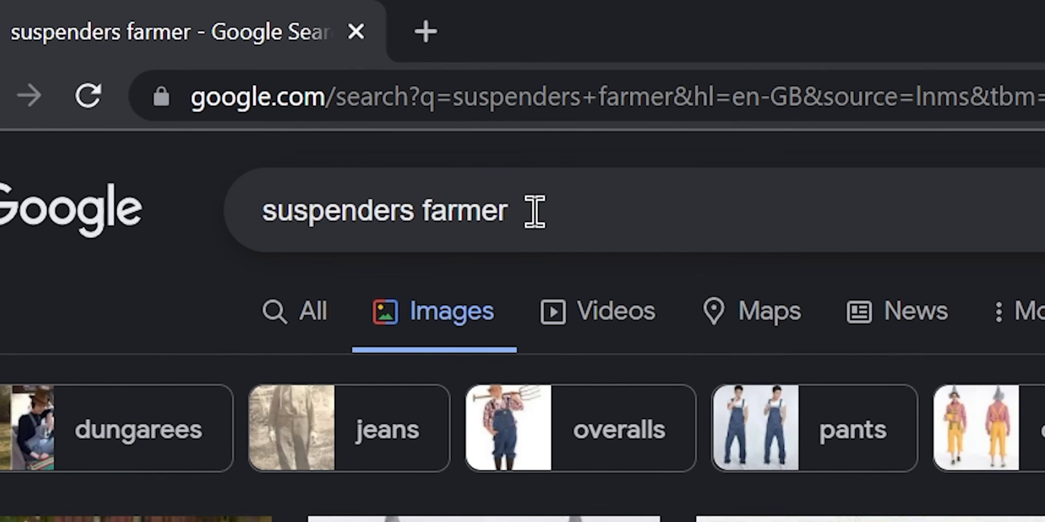
# Switch to the browser, browse the "suspenders farmer" image results and open the "Farmer Walking In Field" photo in a new tab
pyautogui.doubleClick(336, 210)
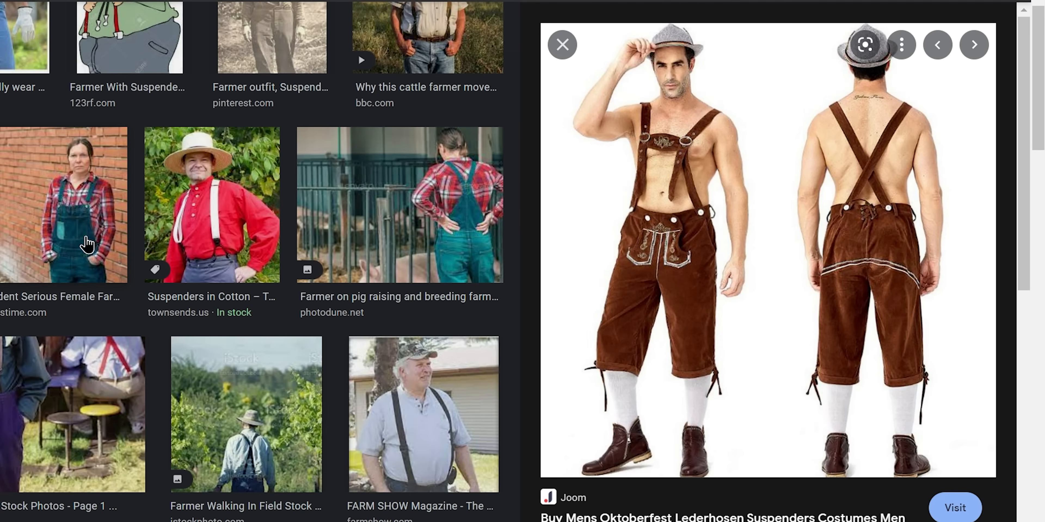
pyautogui.scroll(3, 101, 195)
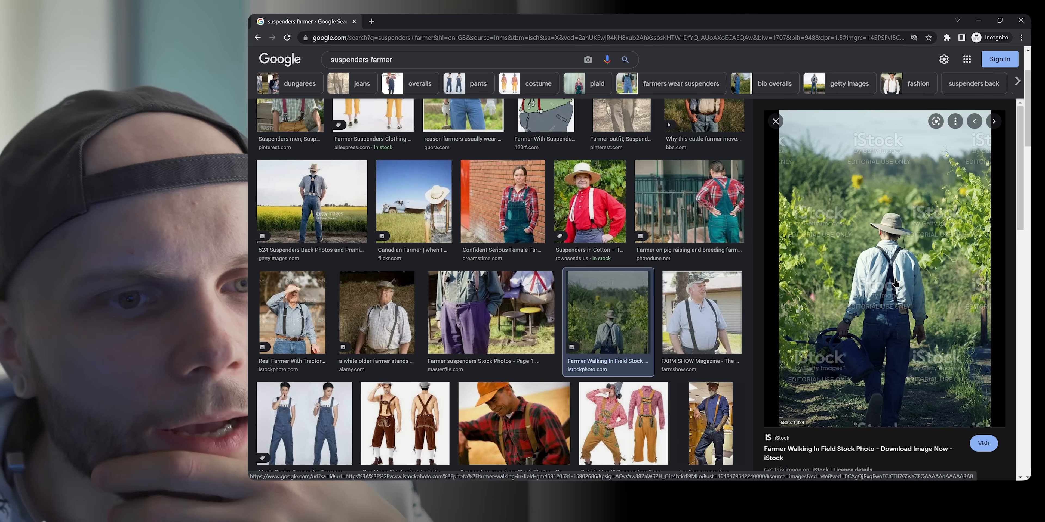
pyautogui.rightClick(896, 281)
pyautogui.click(929, 367)
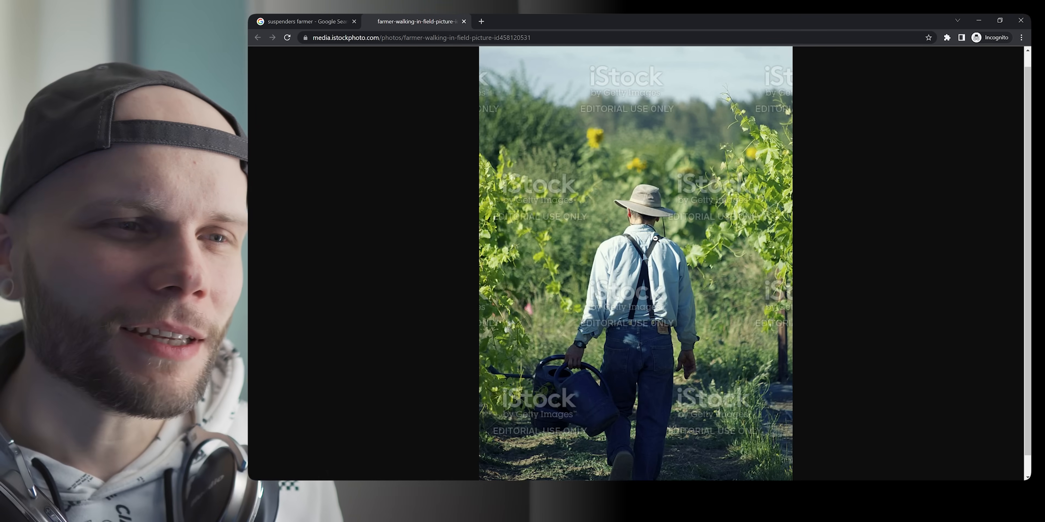
pyautogui.click(319, 22)
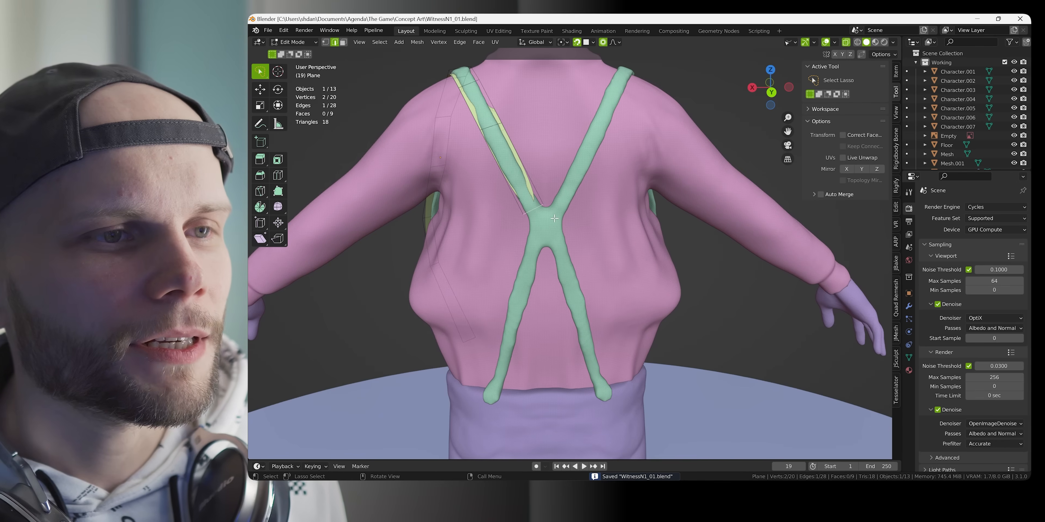
# Back in Blender, extrude the strip in two segments across the suspender crossing and down the lower back, and rotate its end edge
pyautogui.press('e')
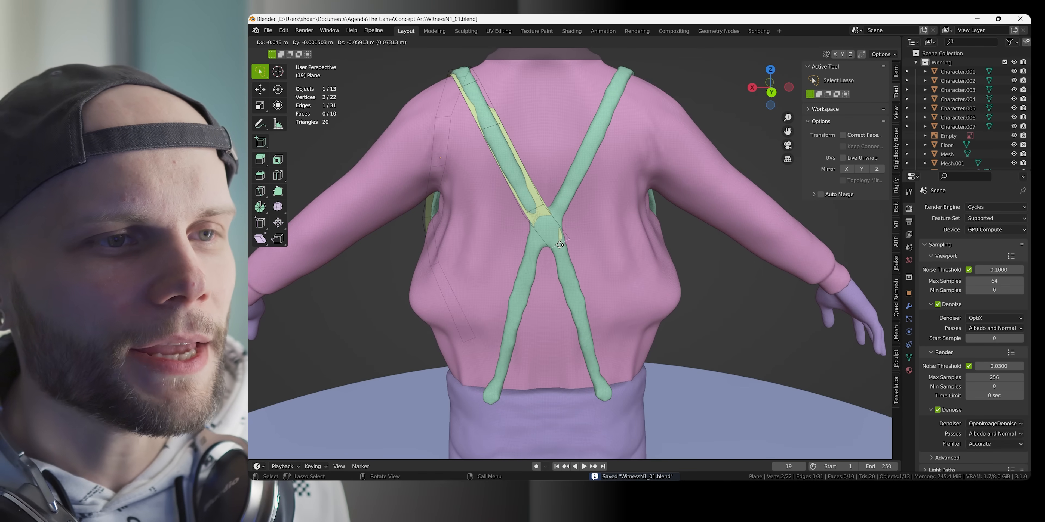
pyautogui.click(559, 243)
pyautogui.press('e')
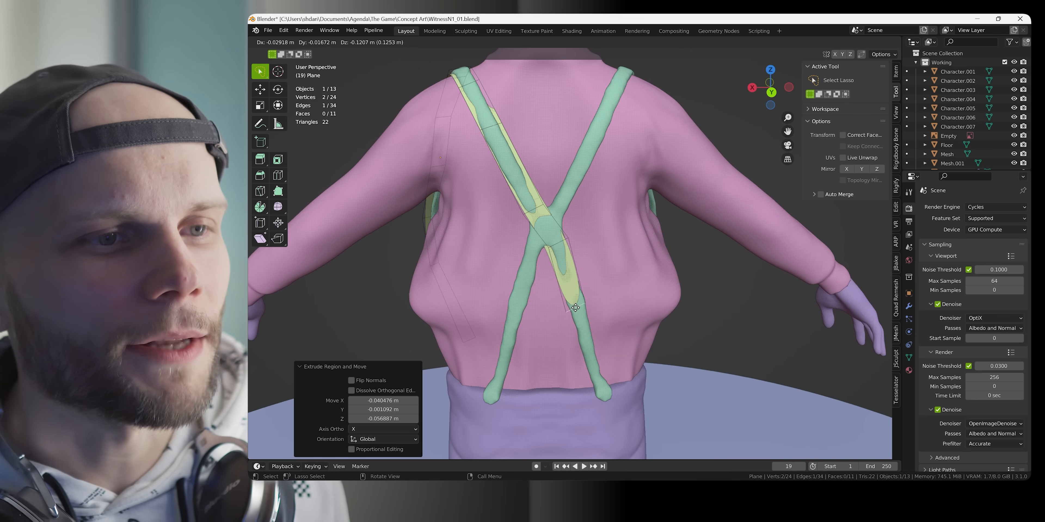
pyautogui.click(577, 306)
pyautogui.press('r')
pyautogui.click(610, 283)
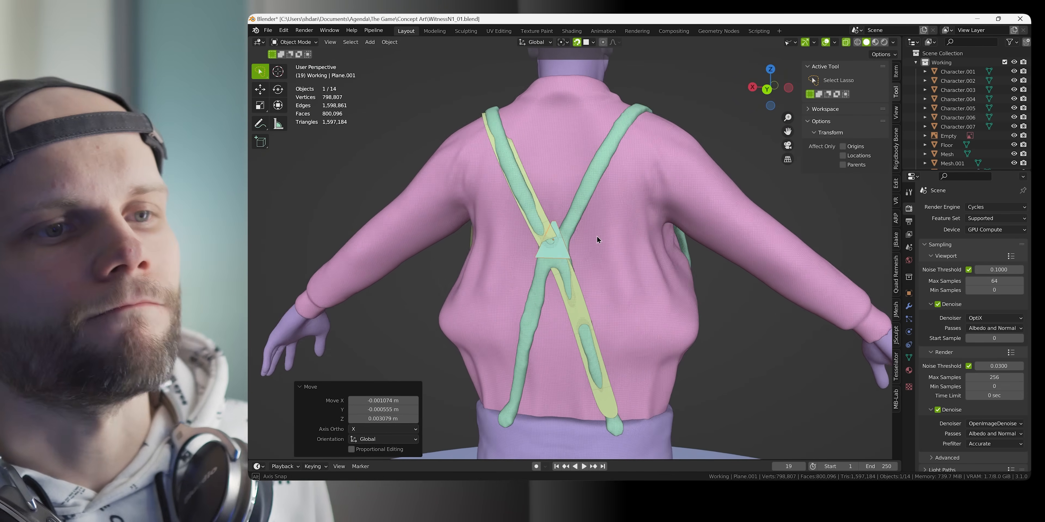
# Select the flat suspender strip and pull its back shoulder section clear of the shirt with the Grab brush in Sculpt Mode
pyautogui.moveTo(597, 236); pyautogui.dragTo(611, 236, button='middle')
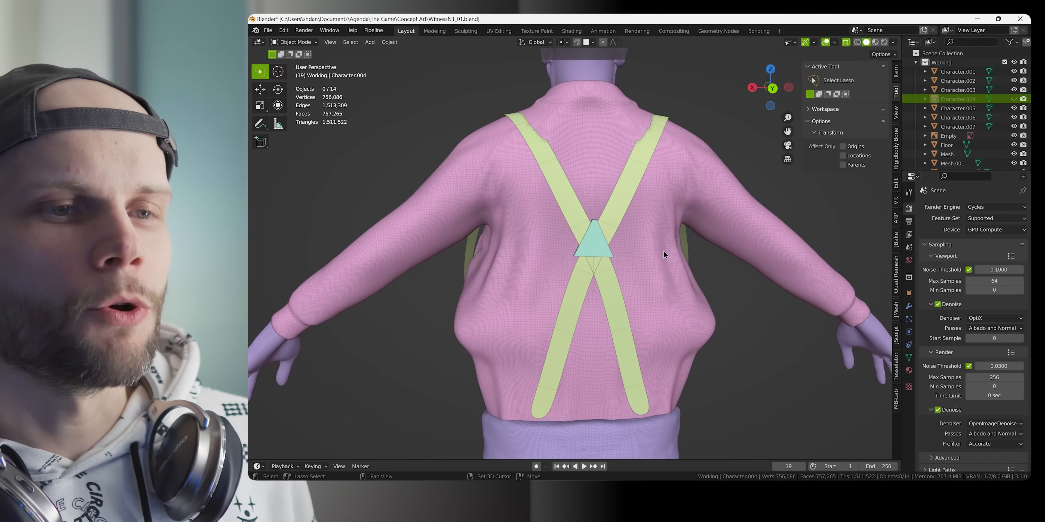
pyautogui.keyDown('shift'); pyautogui.moveTo(664, 251); pyautogui.dragTo(641, 283, button='middle'); pyautogui.keyUp('shift')
pyautogui.scroll(3, 543, 302)
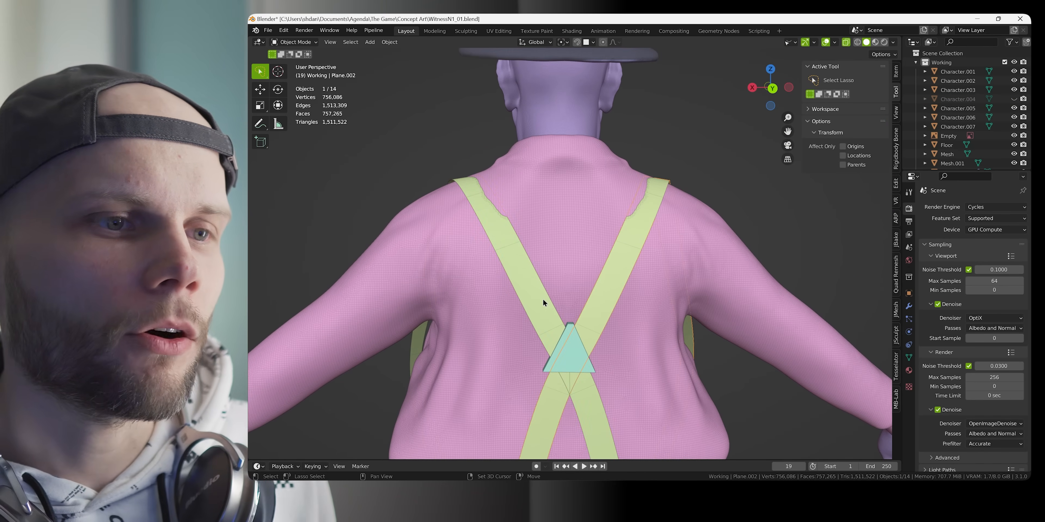
pyautogui.keyDown('shift'); pyautogui.click(546, 303); pyautogui.keyUp('shift')
pyautogui.click(633, 266)
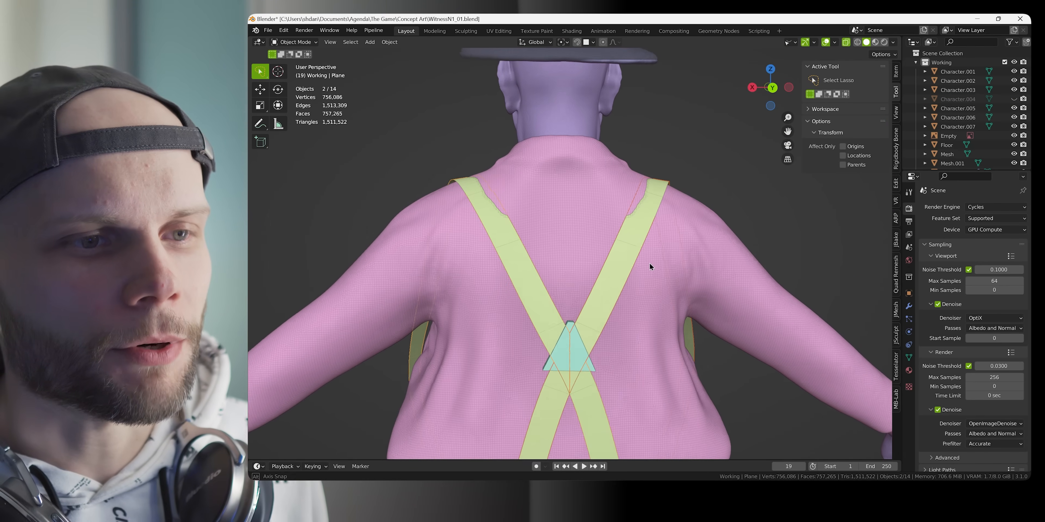
pyautogui.moveTo(649, 263); pyautogui.dragTo(617, 308, button='middle')
pyautogui.scroll(-3, 594, 314)
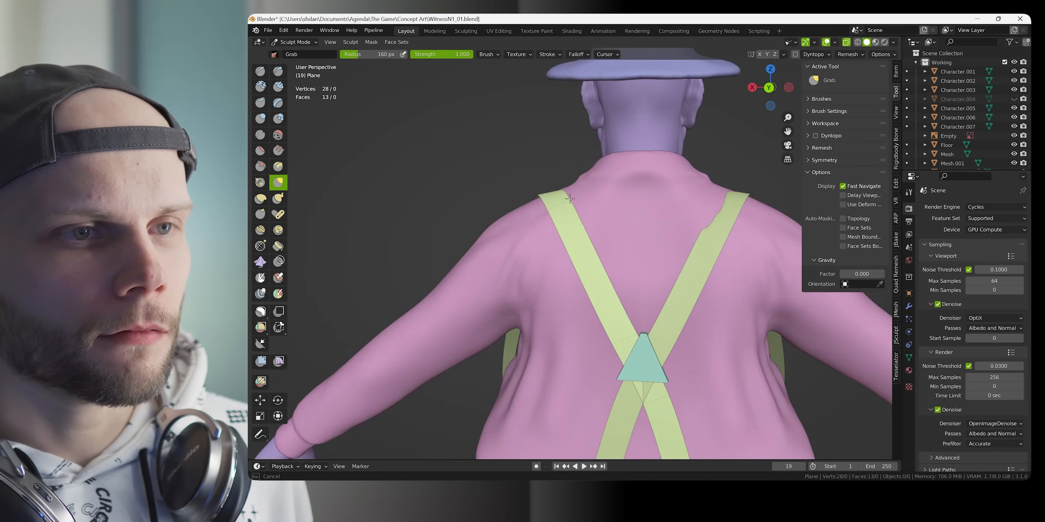
pyautogui.moveTo(576, 243)
pyautogui.mouseDown(button='middle')
pyautogui.moveTo(730, 195)
pyautogui.moveTo(649, 211)
pyautogui.moveTo(556, 166)
pyautogui.mouseUp(button='middle')
pyautogui.moveTo(556, 166); pyautogui.dragTo(548, 159)
pyautogui.moveTo(548, 159); pyautogui.dragTo(651, 251, button='middle')
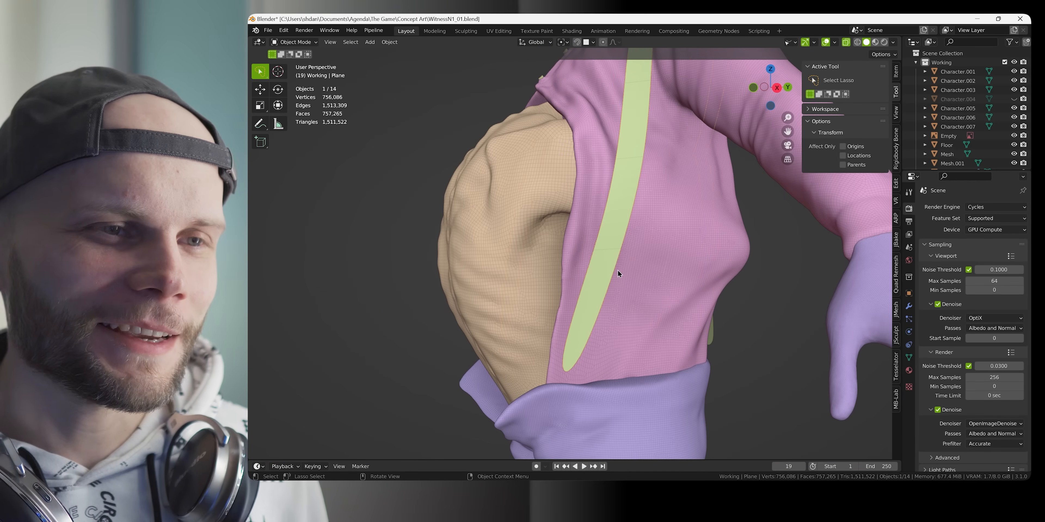
# Open the suspender strip in Edit Mode and select its narrow end edges at the waist
pyautogui.hotkey('ctrl', 'Tab')
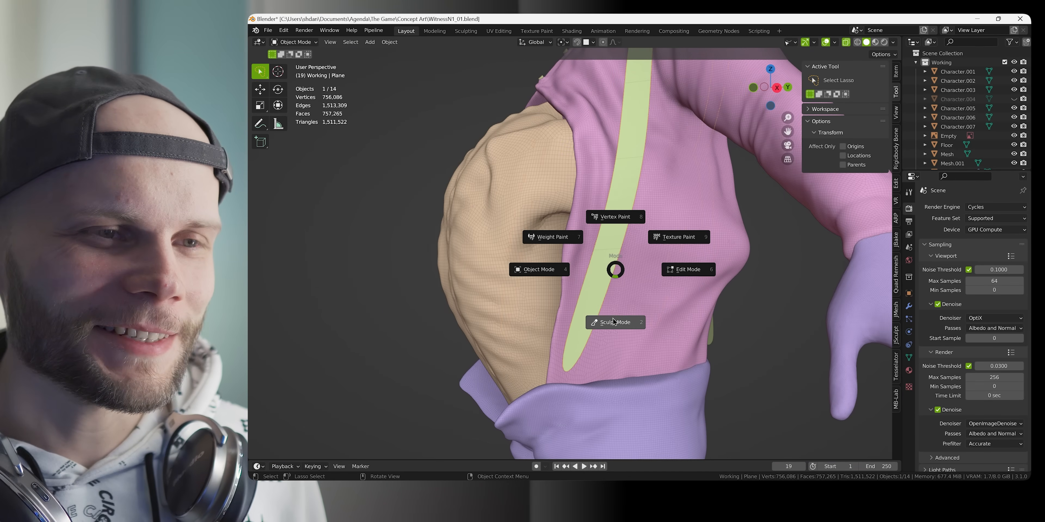
pyautogui.click(667, 272)
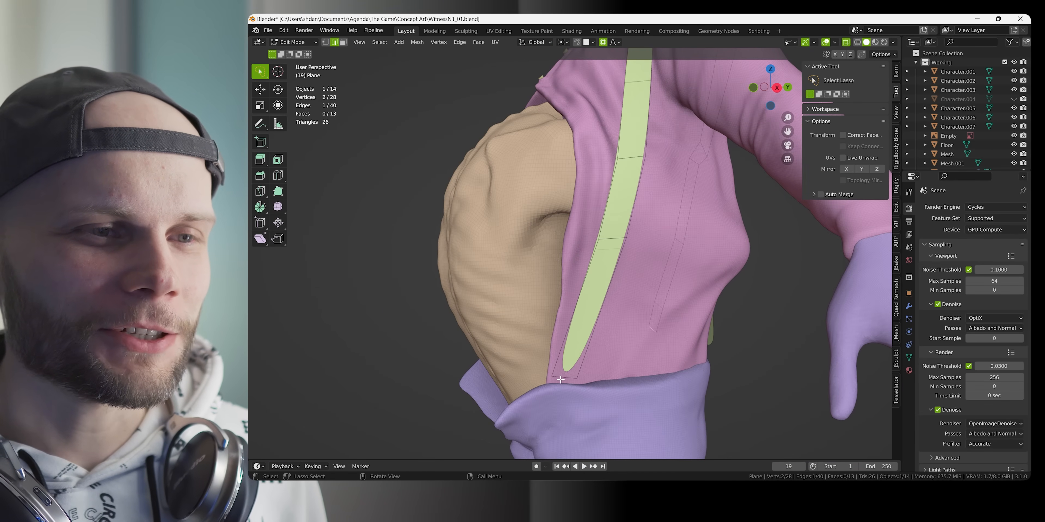
pyautogui.keyDown('shift'); pyautogui.click(642, 331); pyautogui.keyUp('shift')
pyautogui.moveTo(642, 330); pyautogui.dragTo(581, 302, button='middle')
pyautogui.moveTo(674, 289); pyautogui.dragTo(634, 304, button='middle')
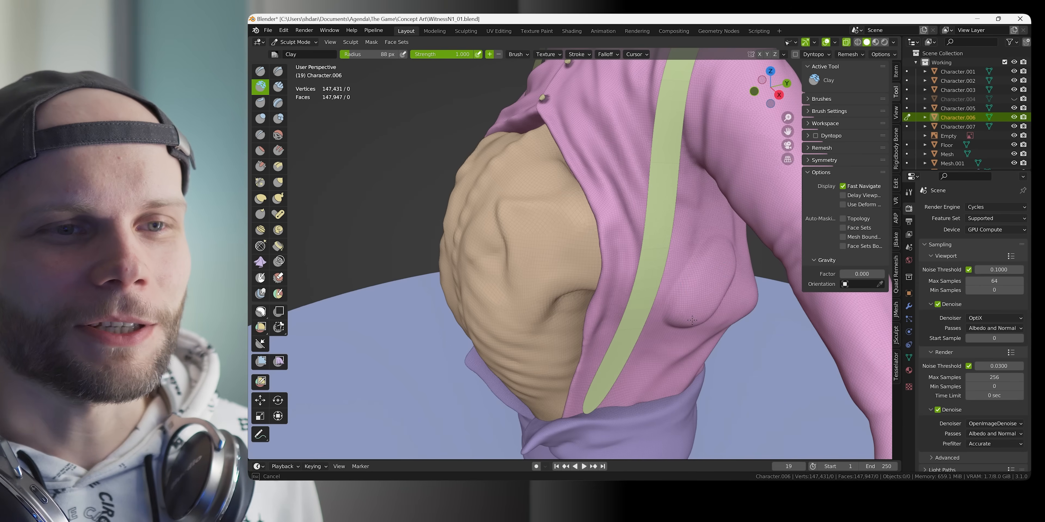
# Sculpt fabric folds into the side of the shirt beside the suspender with the Clay brush
pyautogui.moveTo(692, 320); pyautogui.dragTo(693, 316)
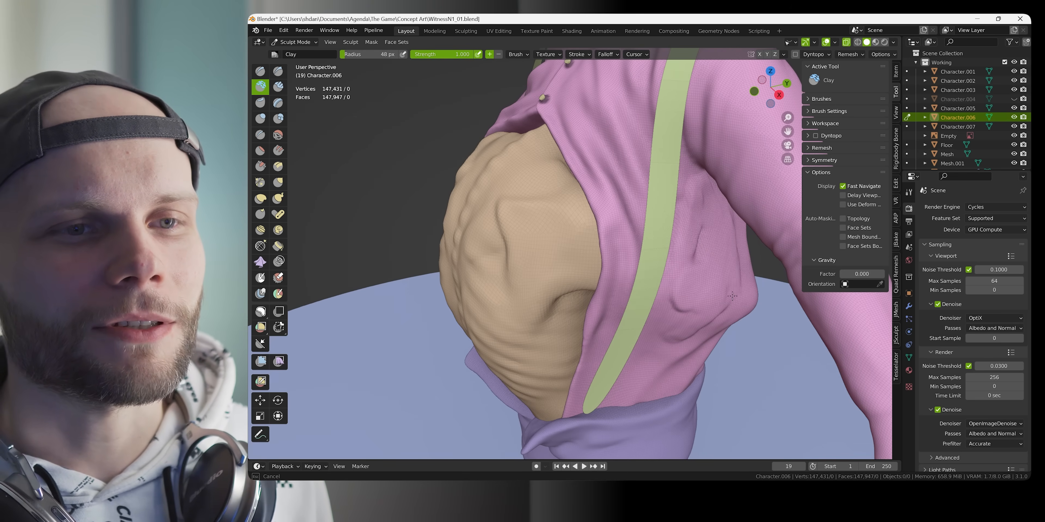
pyautogui.moveTo(732, 296); pyautogui.dragTo(692, 326)
pyautogui.rightClick(664, 362)
pyautogui.moveTo(660, 356); pyautogui.dragTo(670, 318)
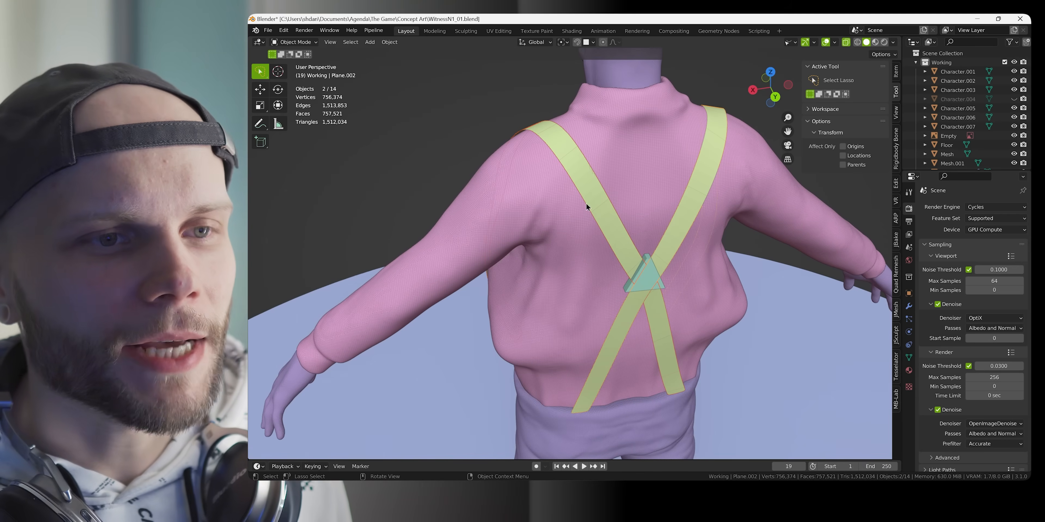
# Add a Solidify modifier to the suspender strap after its Subdivision modifier and set the thickness to 0.005 m
pyautogui.click(909, 308)
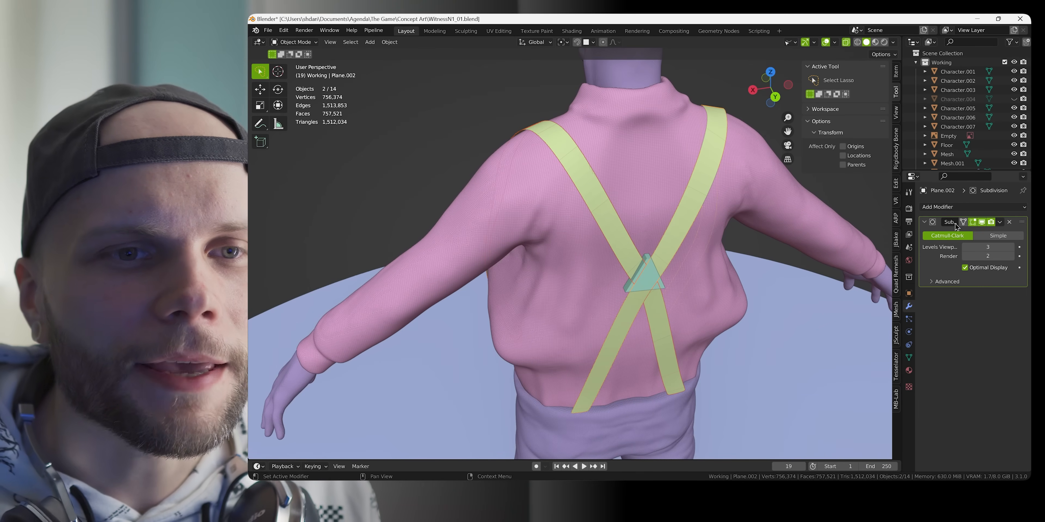
pyautogui.click(959, 210)
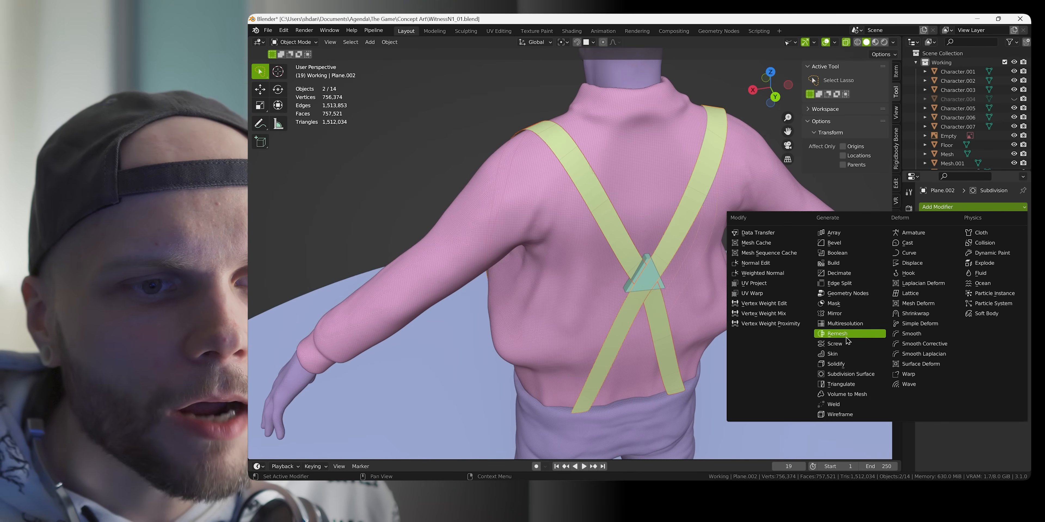
pyautogui.click(855, 367)
pyautogui.moveTo(857, 286); pyautogui.dragTo(686, 249, button='middle')
pyautogui.moveTo(732, 164); pyautogui.dragTo(897, 286, button='middle')
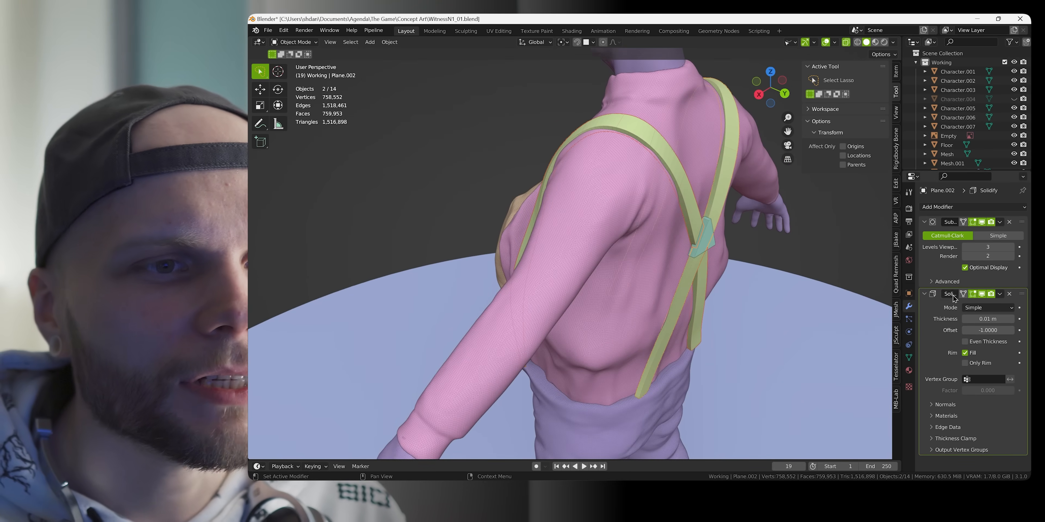
pyautogui.moveTo(825, 260); pyautogui.dragTo(805, 226, button='middle')
pyautogui.click(975, 320)
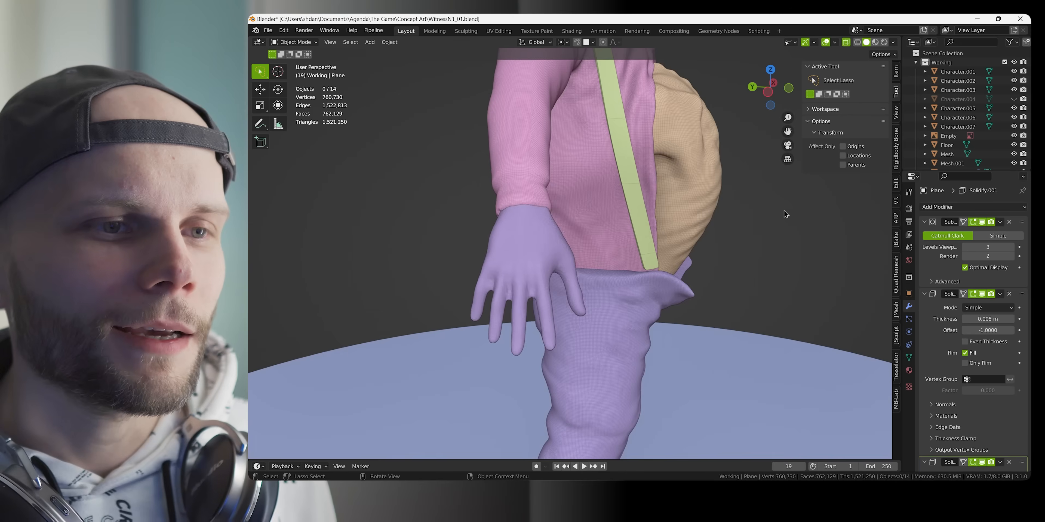
# Examine the character's separated parts from the front, including the shirt, buttons, suspenders, trousers and shoes
pyautogui.moveTo(784, 209); pyautogui.dragTo(723, 318, button='middle')
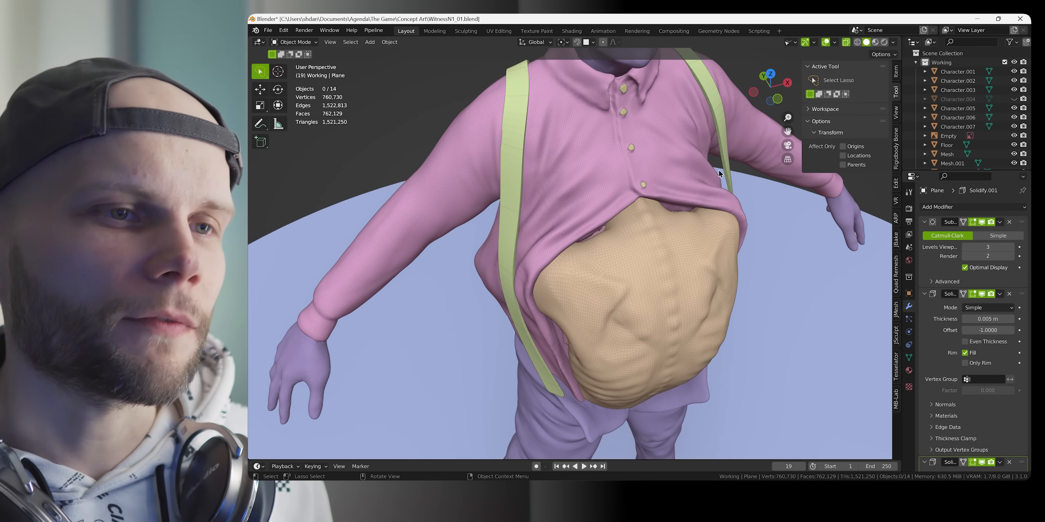
pyautogui.keyDown('shift'); pyautogui.moveTo(716, 166); pyautogui.dragTo(704, 207, button='middle'); pyautogui.keyUp('shift')
pyautogui.scroll(3, 673, 202)
pyautogui.click(692, 204)
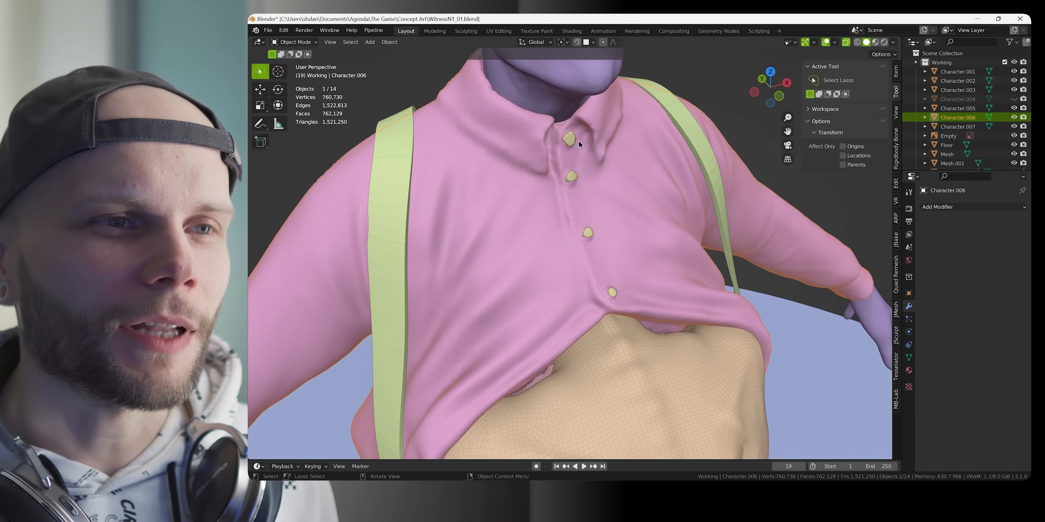
pyautogui.click(571, 167)
pyautogui.scroll(-6, 613, 337)
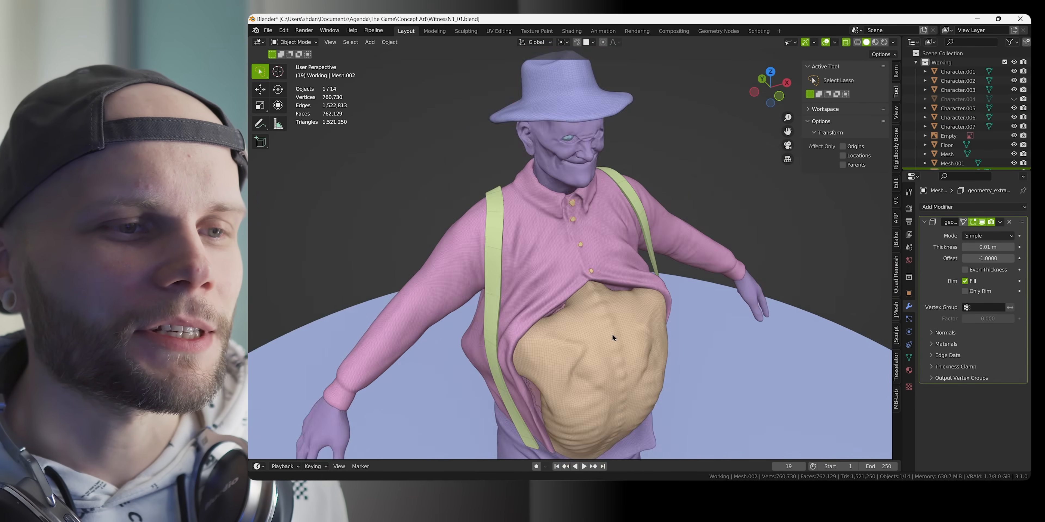
pyautogui.keyDown('shift'); pyautogui.moveTo(613, 338); pyautogui.dragTo(651, 149, button='middle'); pyautogui.keyUp('shift')
pyautogui.moveTo(594, 351); pyautogui.dragTo(603, 319, button='middle')
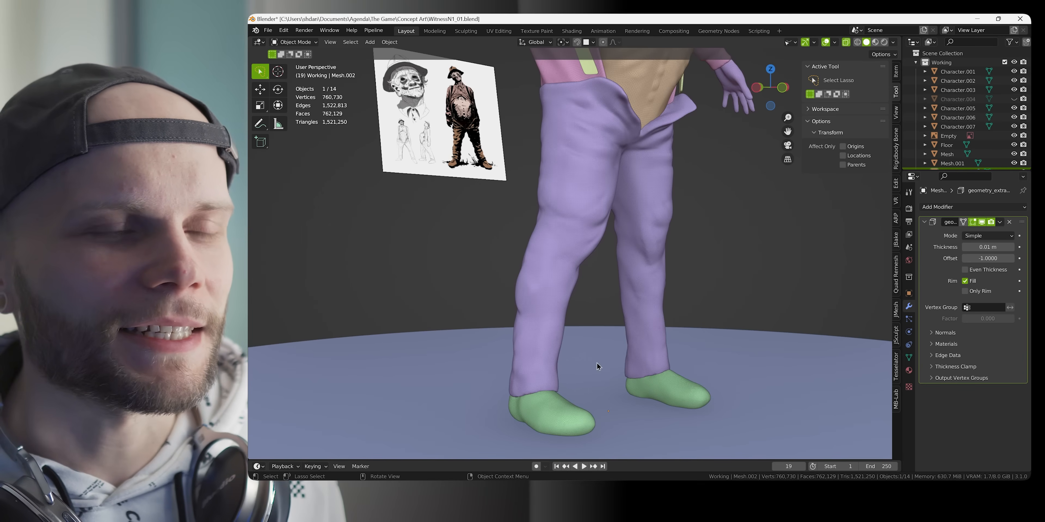
pyautogui.moveTo(598, 366); pyautogui.dragTo(653, 52, button='middle')
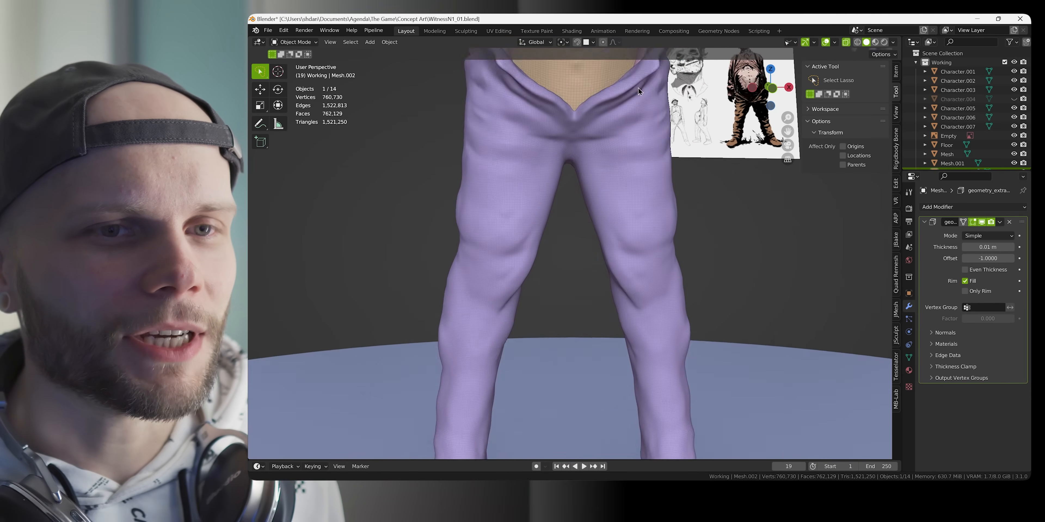
pyautogui.keyDown('shift'); pyautogui.moveTo(651, 386); pyautogui.dragTo(675, 287, button='middle'); pyautogui.keyUp('shift')
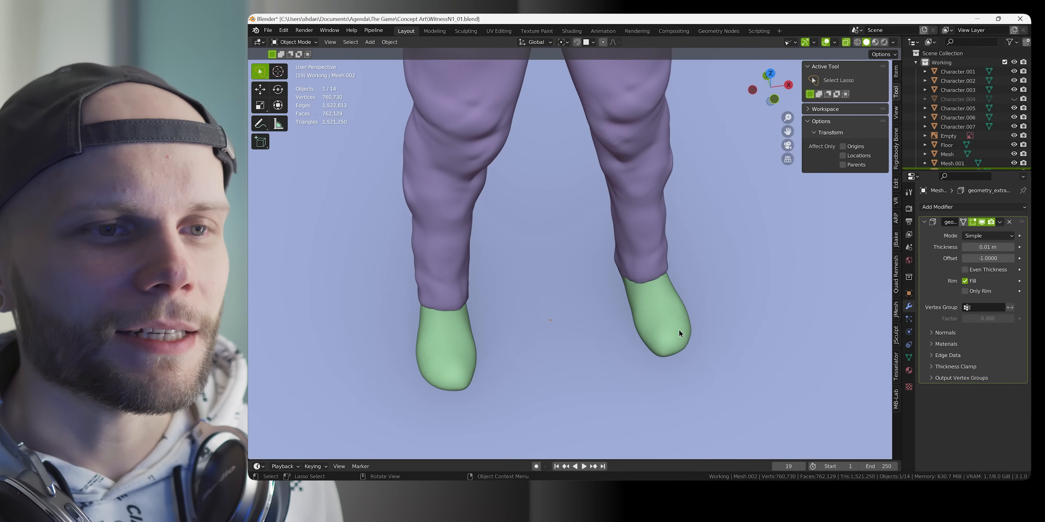
pyautogui.scroll(-8, 678, 330)
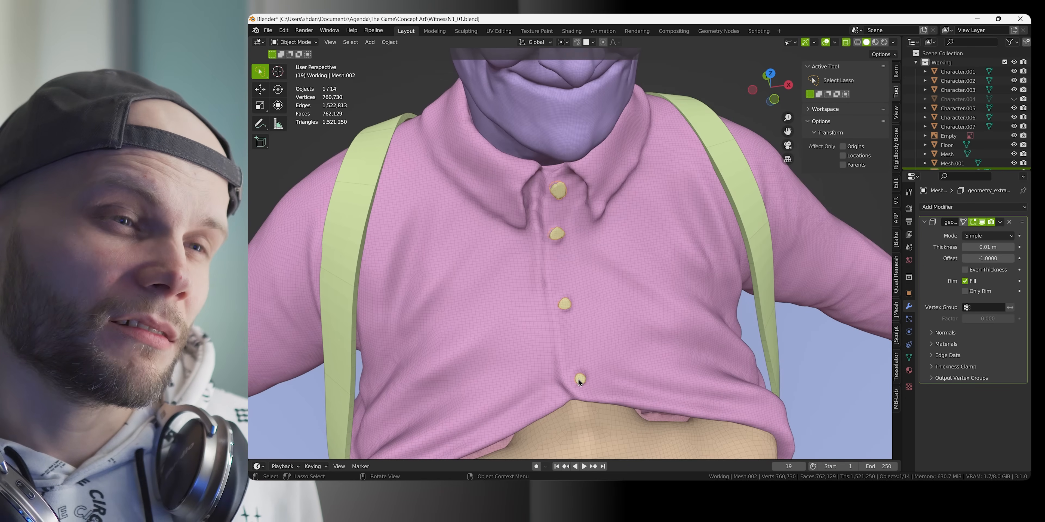
pyautogui.scroll(-6, 578, 379)
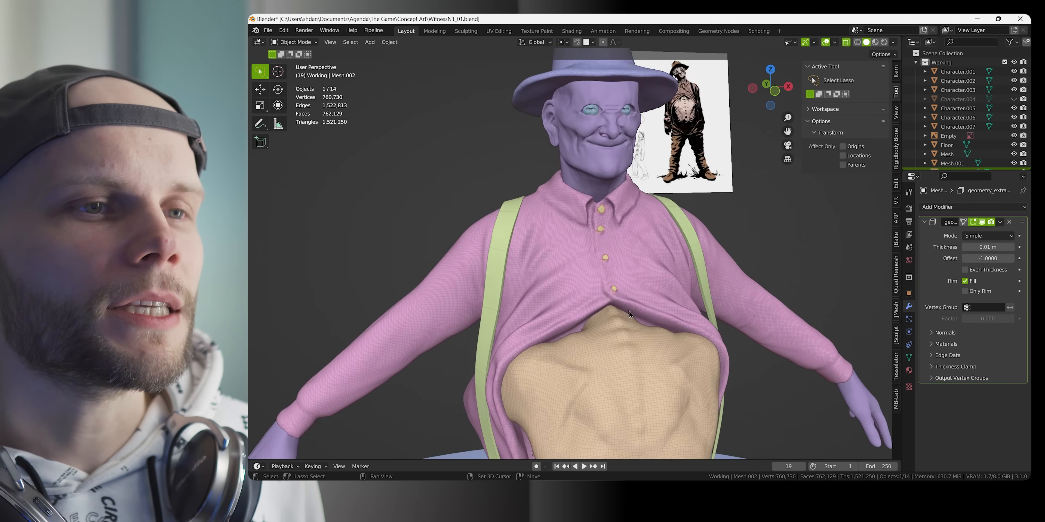
pyautogui.scroll(3, 629, 311)
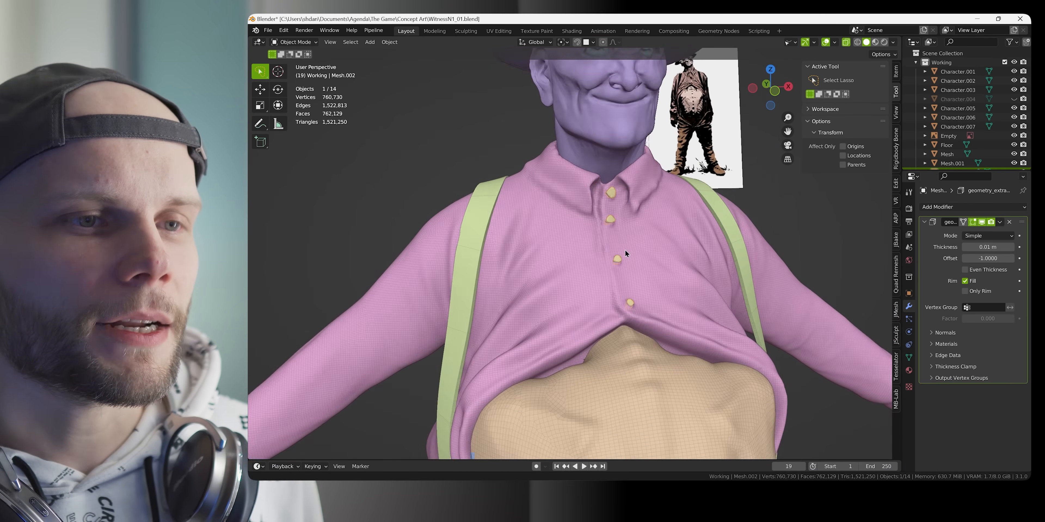
pyautogui.scroll(1, 624, 249)
pyautogui.keyDown('shift'); pyautogui.moveTo(625, 249); pyautogui.dragTo(616, 253, button='middle'); pyautogui.keyUp('shift')
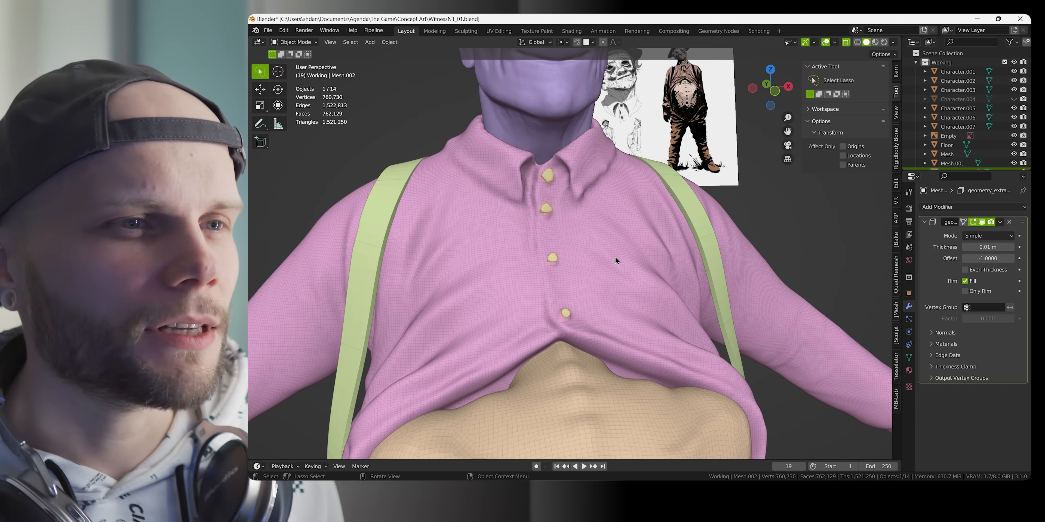
pyautogui.moveTo(658, 242); pyautogui.dragTo(606, 238, button='middle')
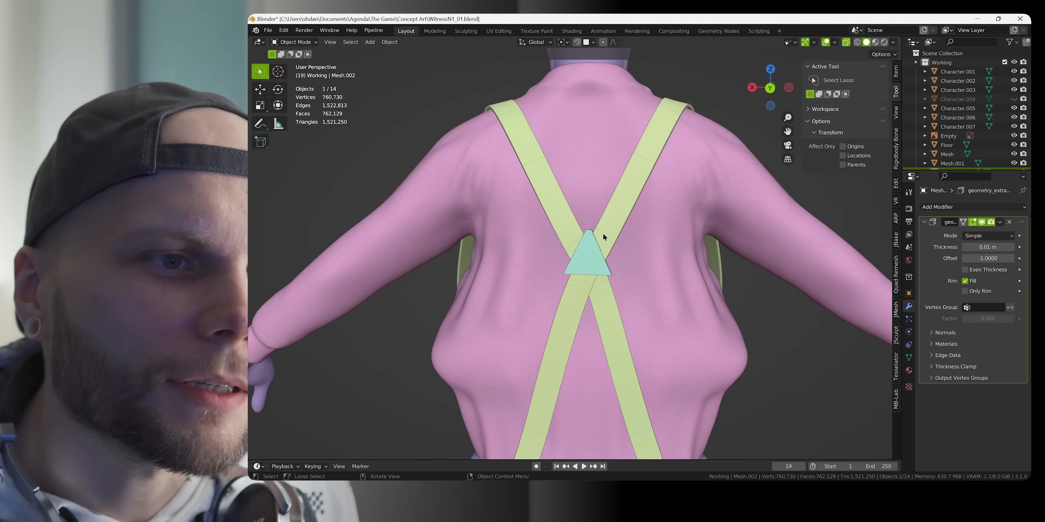
pyautogui.click(604, 248)
pyautogui.keyDown('shift'); pyautogui.click(580, 248); pyautogui.keyUp('shift')
pyautogui.keyDown('shift'); pyautogui.click(570, 233); pyautogui.keyUp('shift')
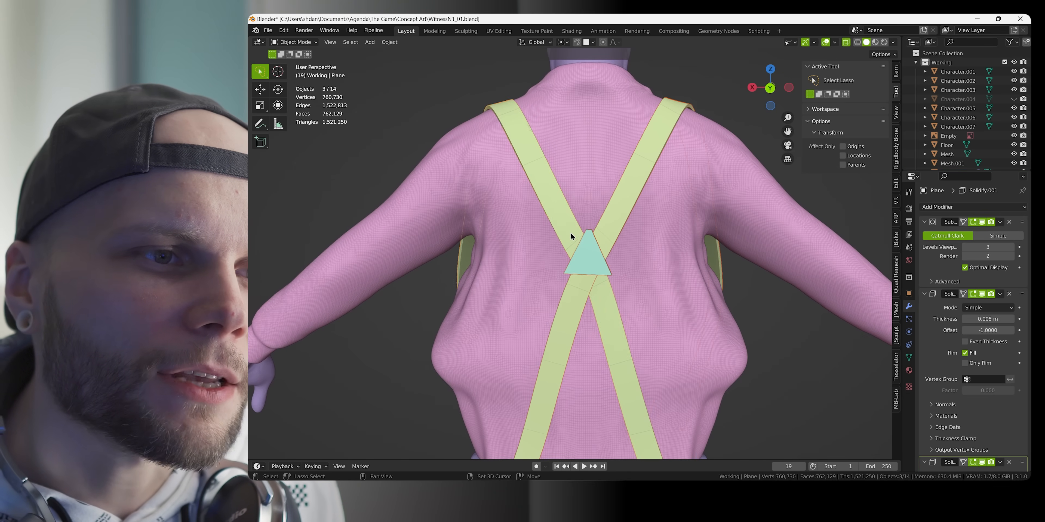
pyautogui.moveTo(589, 246); pyautogui.dragTo(610, 251, button='middle')
pyautogui.press('g')
pyautogui.rightClick(611, 220)
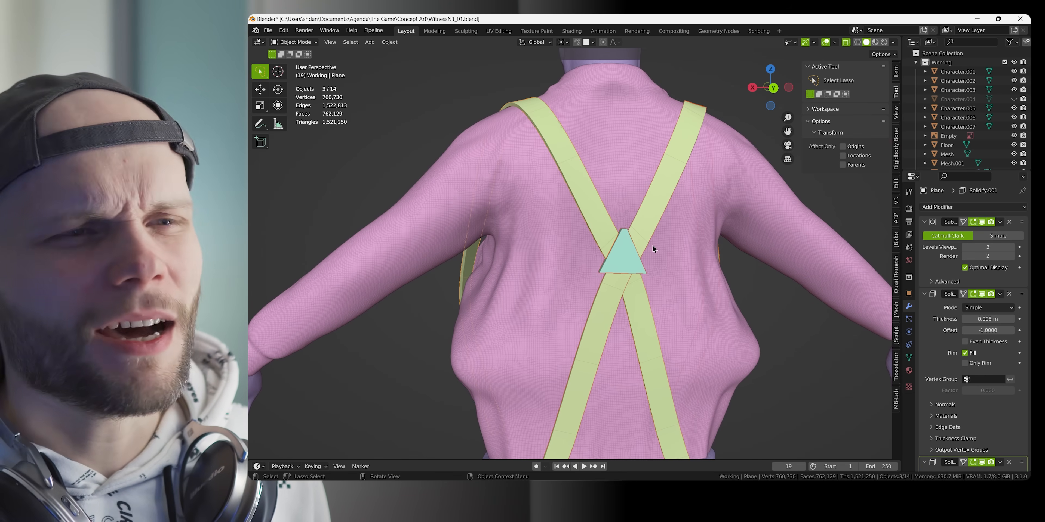
# Select the suspender strap at the front waist and set its Subdivision viewport level to 2
pyautogui.moveTo(611, 361); pyautogui.dragTo(714, 284, button='middle')
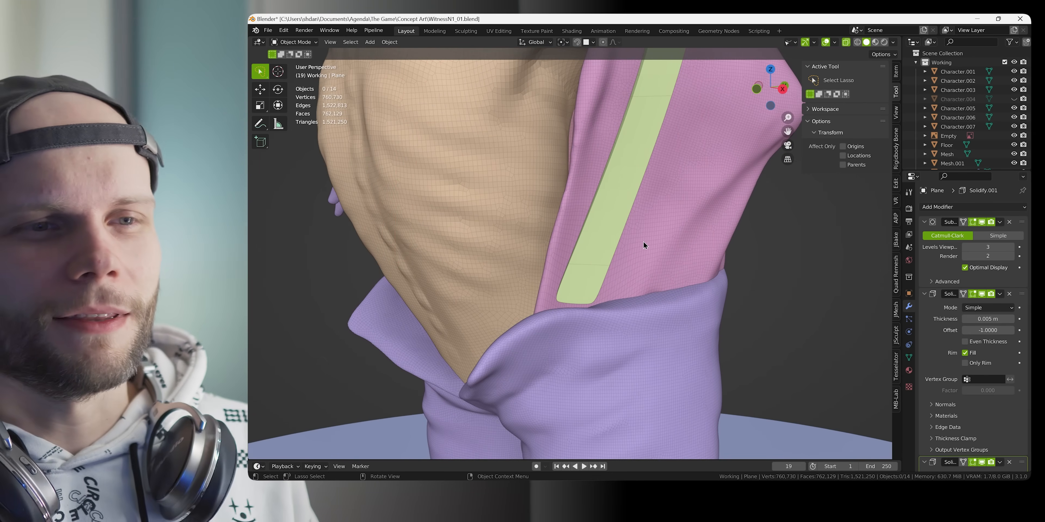
pyautogui.click(607, 271)
pyautogui.moveTo(607, 271); pyautogui.dragTo(657, 279, button='middle')
pyautogui.hotkey('ctrl', '2')
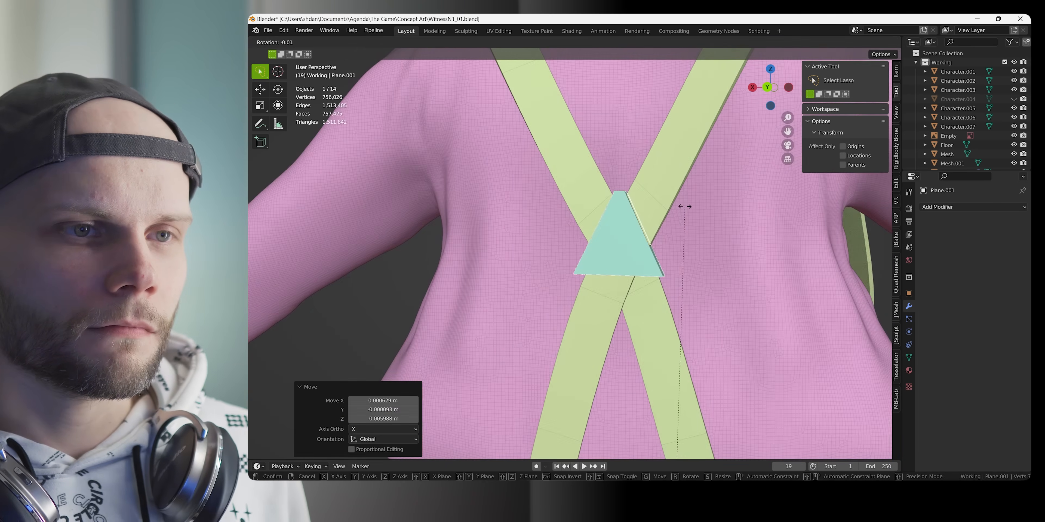
# Select the suspender straps together with the triangular back patch and open them jointly in Edit Mode
pyautogui.moveTo(683, 206); pyautogui.dragTo(711, 240, button='middle')
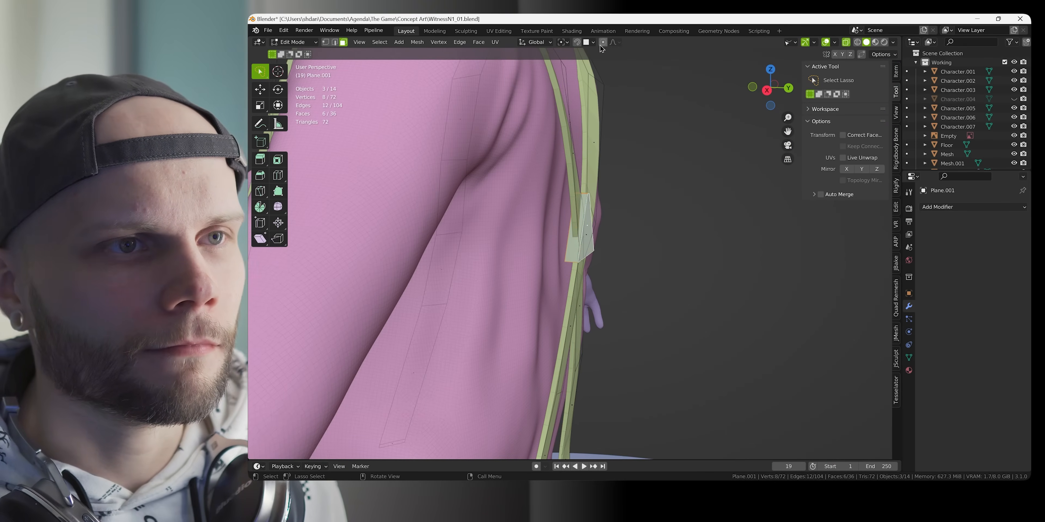
pyautogui.scroll(-4, 627, 244)
pyautogui.moveTo(626, 243); pyautogui.dragTo(642, 212, button='middle')
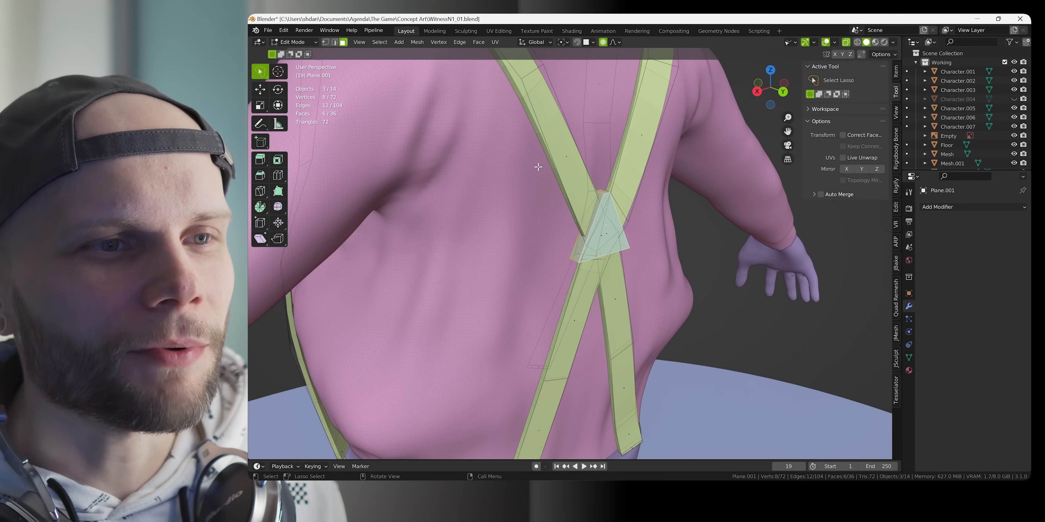
pyautogui.press('Tab')
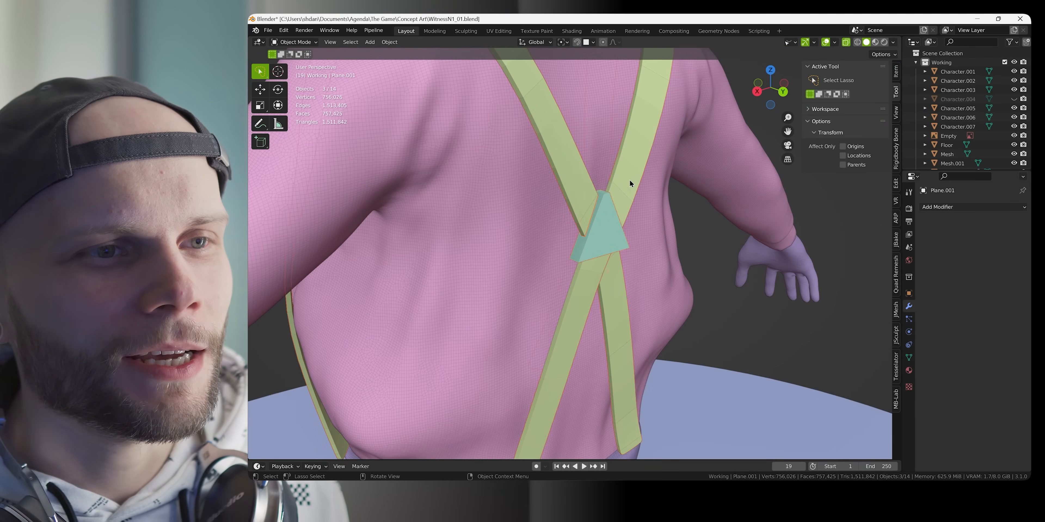
pyautogui.click(587, 177)
pyautogui.keyDown('shift'); pyautogui.click(623, 247); pyautogui.keyUp('shift')
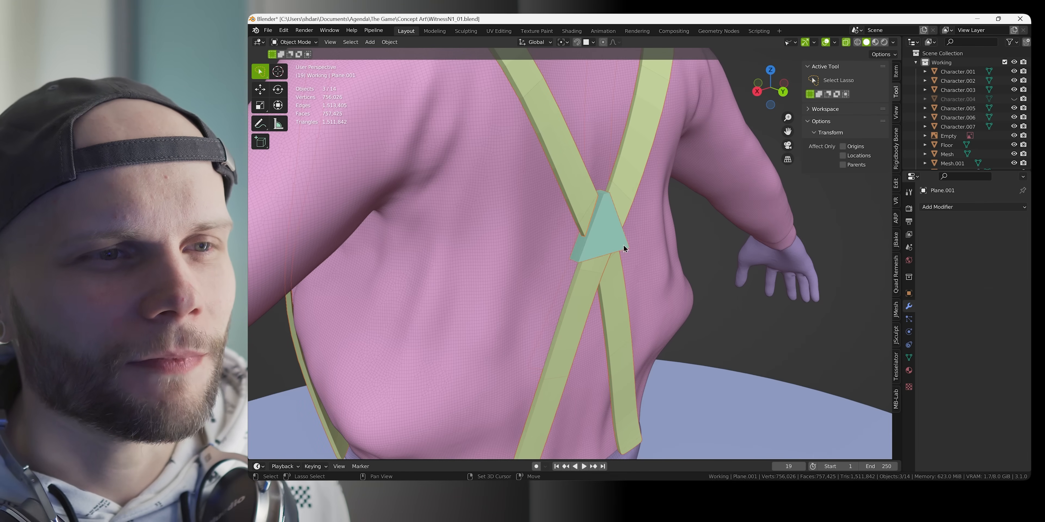
pyautogui.hotkey('ctrl', 'Tab')
pyautogui.click(697, 226)
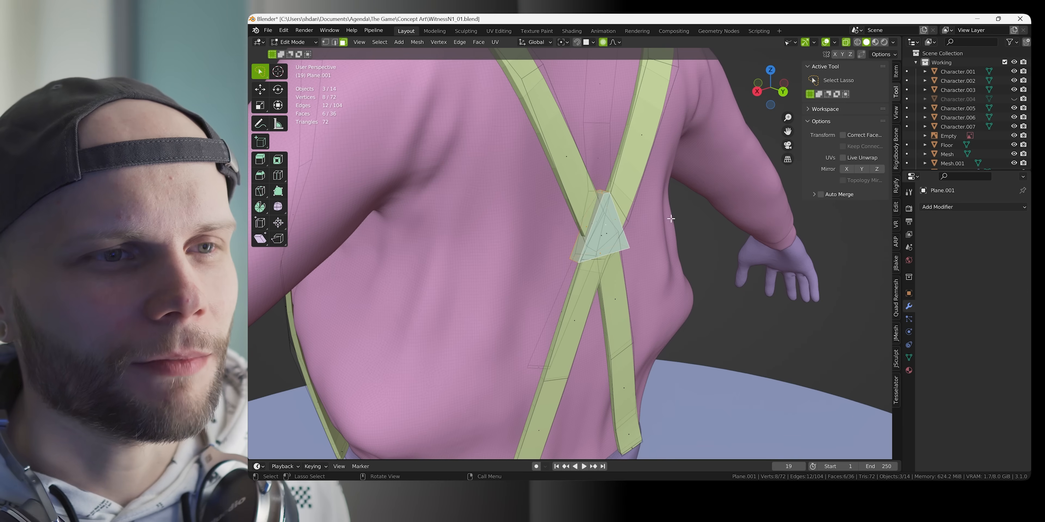
# Select all linked geometry of the triangular back patch and move it using proportional editing with Smooth falloff
pyautogui.hotkey('alt', 'a')
pyautogui.click(617, 230)
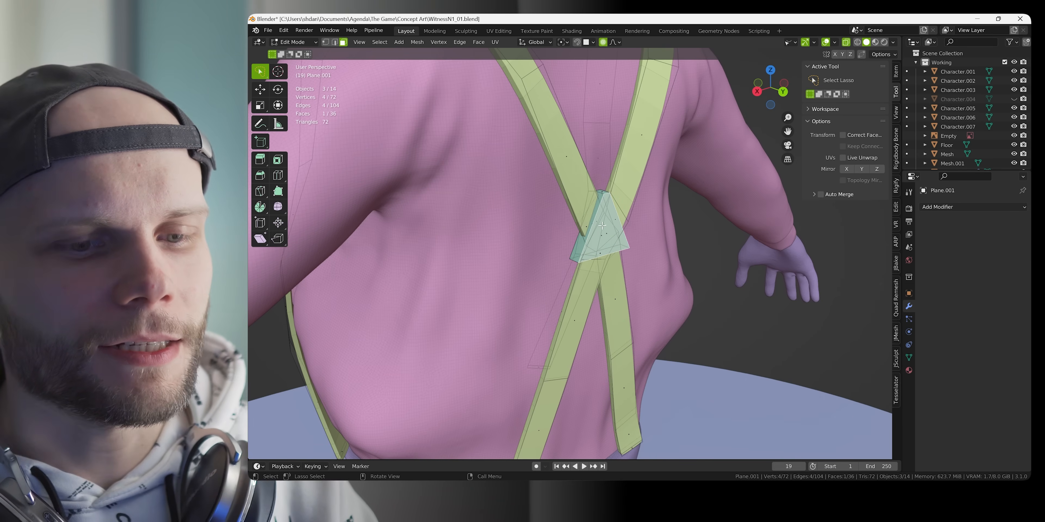
pyautogui.hotkey('ctrl', 'l')
pyautogui.moveTo(678, 305); pyautogui.dragTo(685, 270, button='middle')
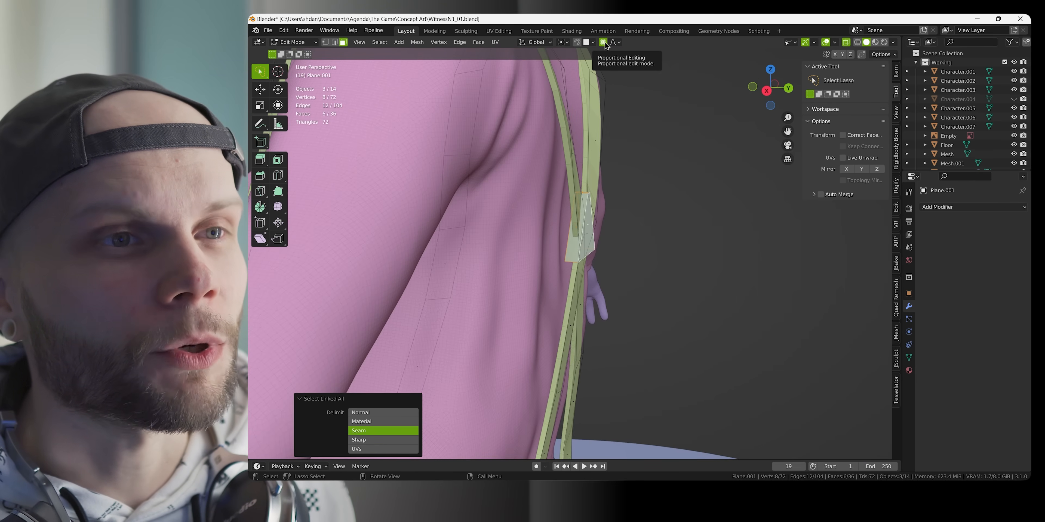
pyautogui.click(618, 43)
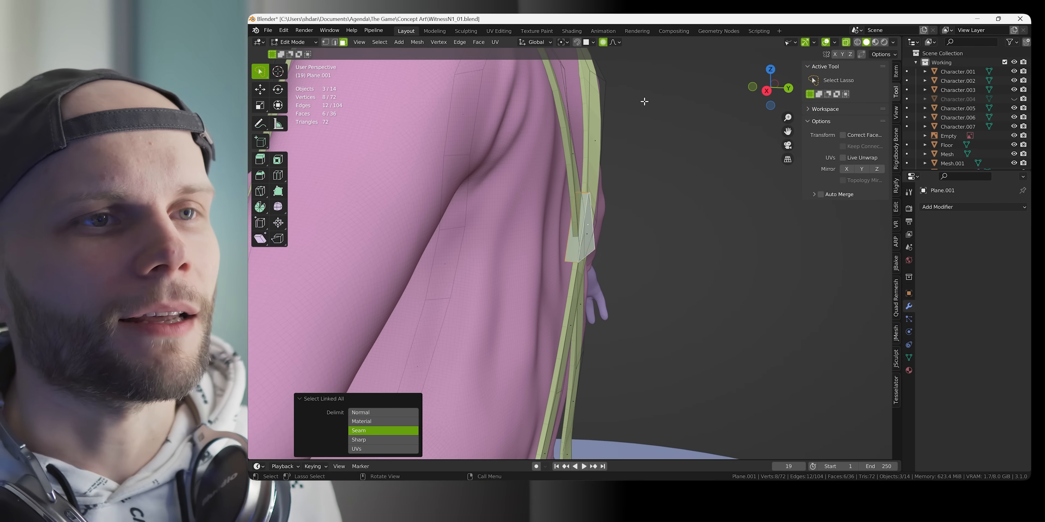
pyautogui.click(615, 43)
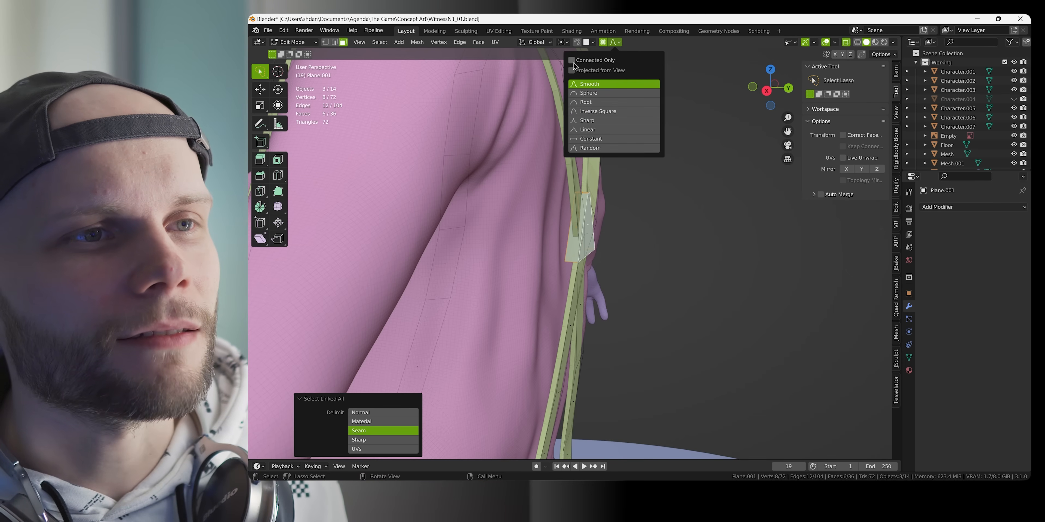
pyautogui.moveTo(629, 258); pyautogui.dragTo(657, 247, button='middle')
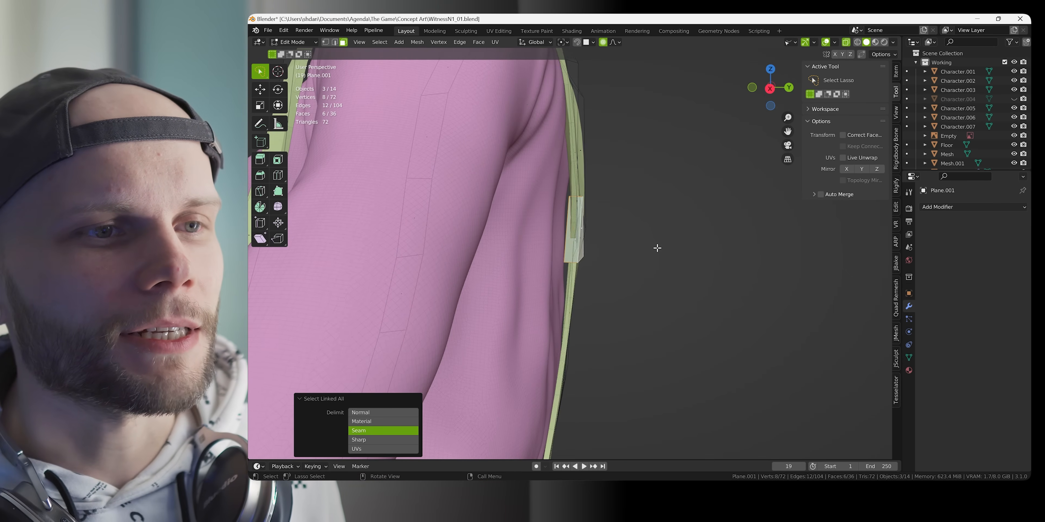
pyautogui.press('g')
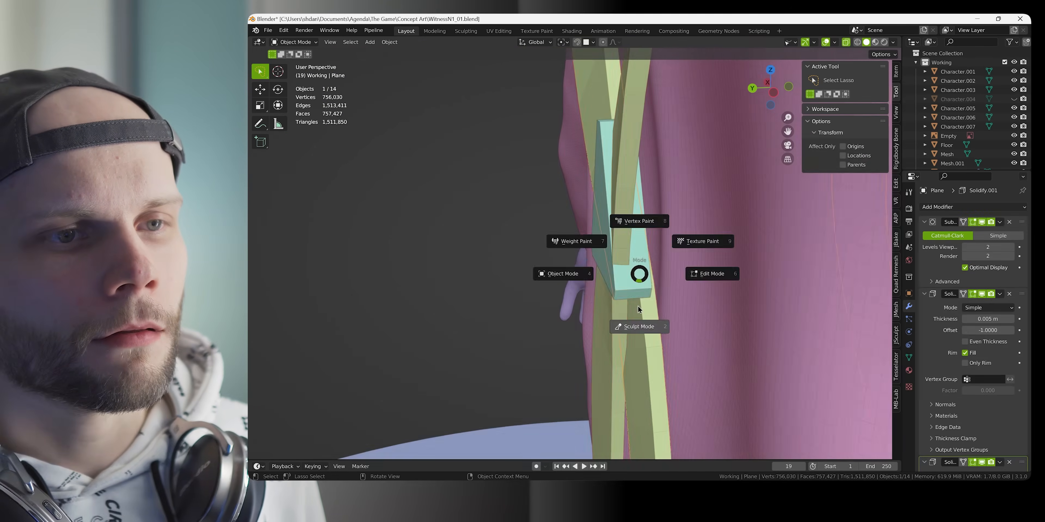
# Put the suspender strap into Sculpt Mode with the Grab brush to fit it against the shirt and back patch
pyautogui.press('s')
pyautogui.press('y')
pyautogui.click(708, 250)
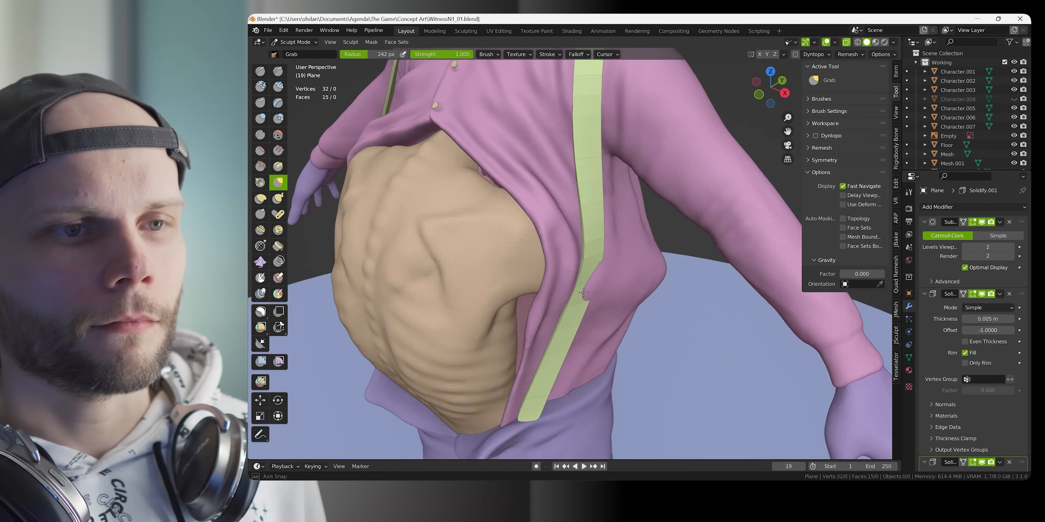
pyautogui.moveTo(583, 292); pyautogui.dragTo(609, 284, button='middle')
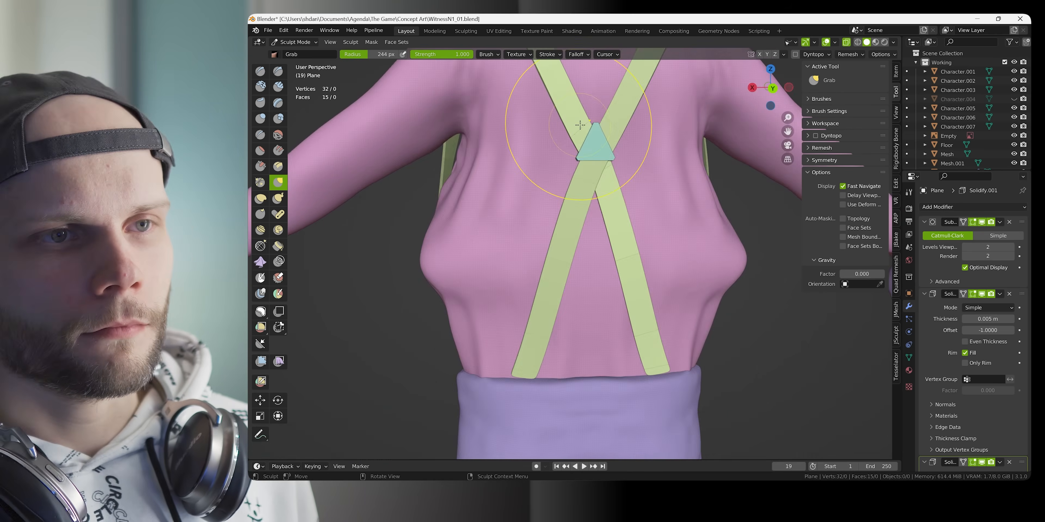
pyautogui.moveTo(595, 152); pyautogui.dragTo(543, 408, button='middle')
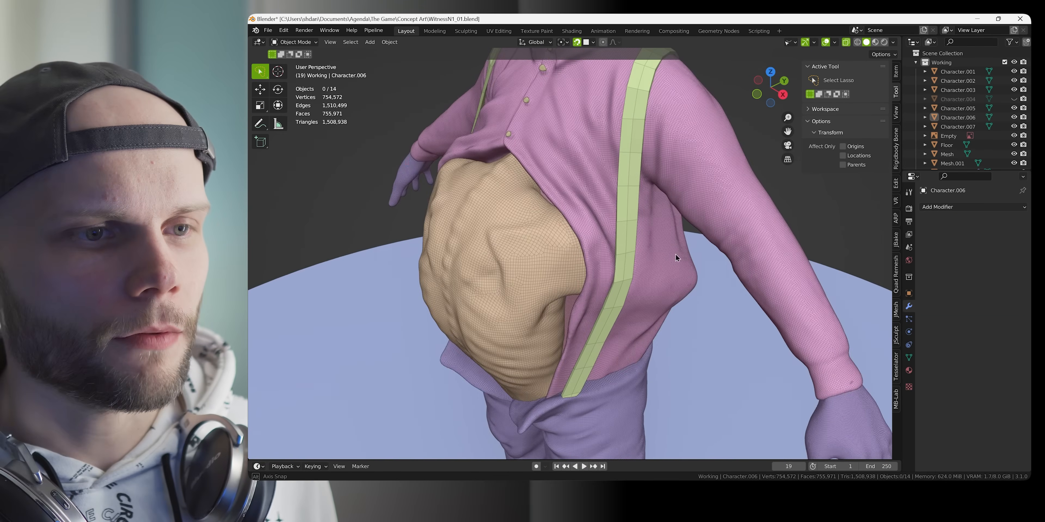
# Compare farmer suspender photos in the browser's image results and open the Suspenders in Cotton picture as a strap-end reference
pyautogui.moveTo(675, 253); pyautogui.dragTo(649, 219, button='middle')
pyautogui.keyDown('shift'); pyautogui.moveTo(606, 337); pyautogui.dragTo(607, 268, button='middle'); pyautogui.keyUp('shift')
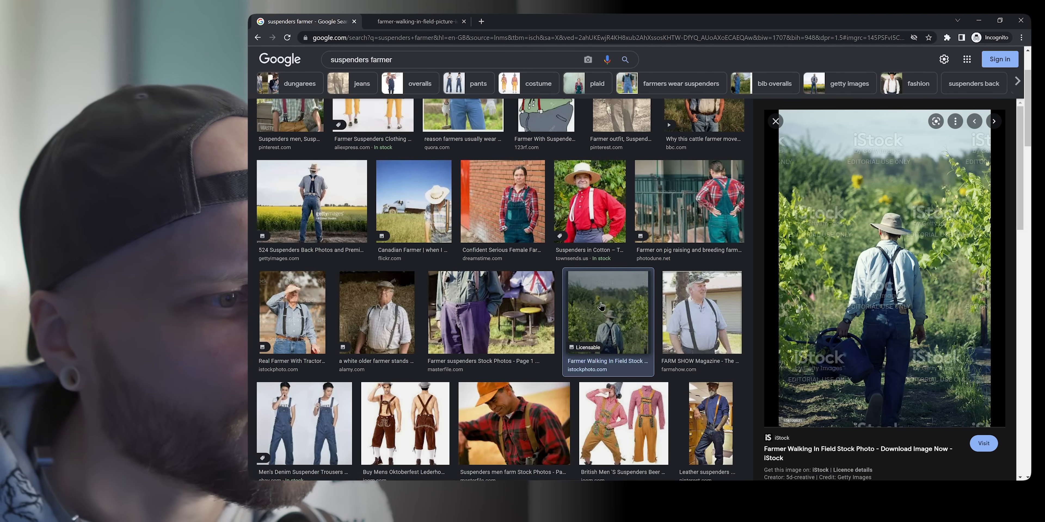
pyautogui.click(504, 319)
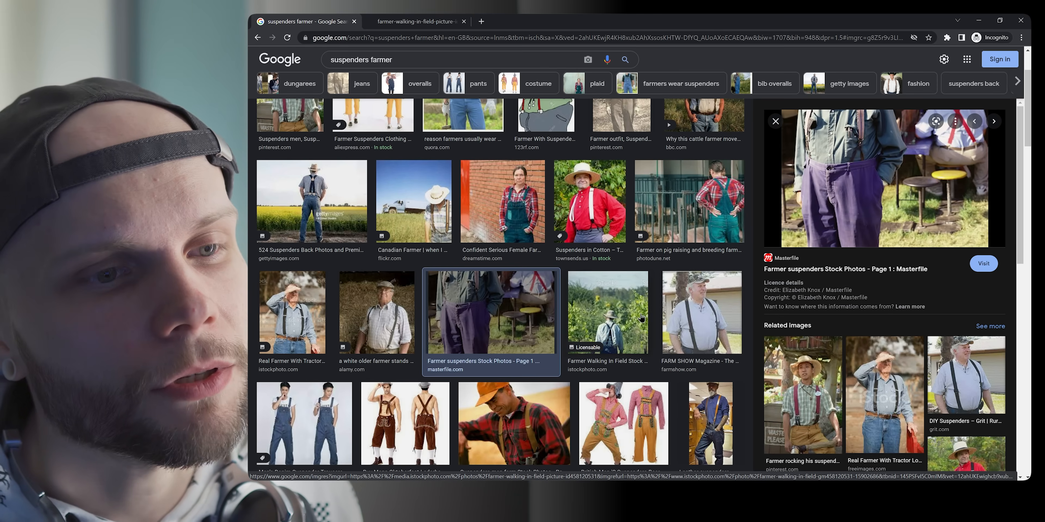
pyautogui.click(641, 318)
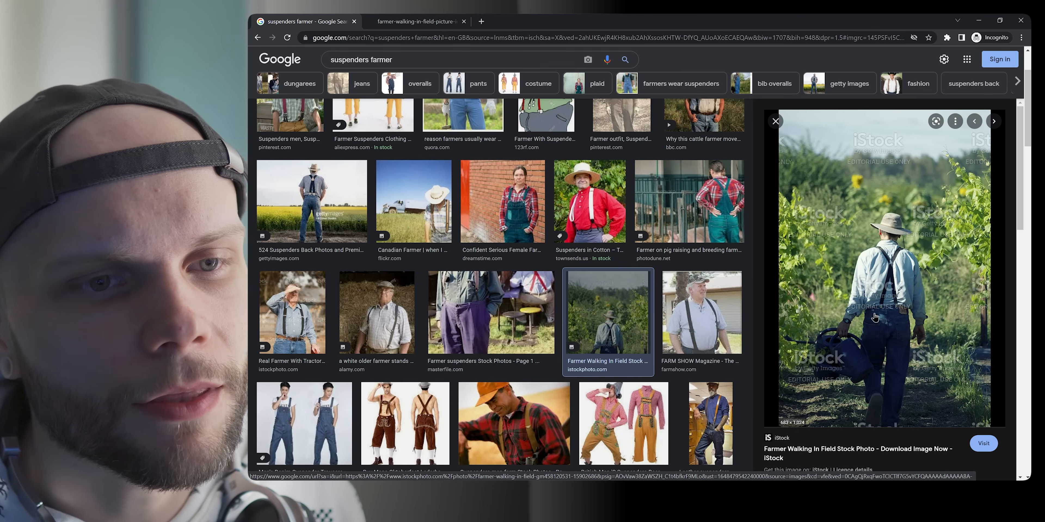
pyautogui.scroll(-1, 637, 339)
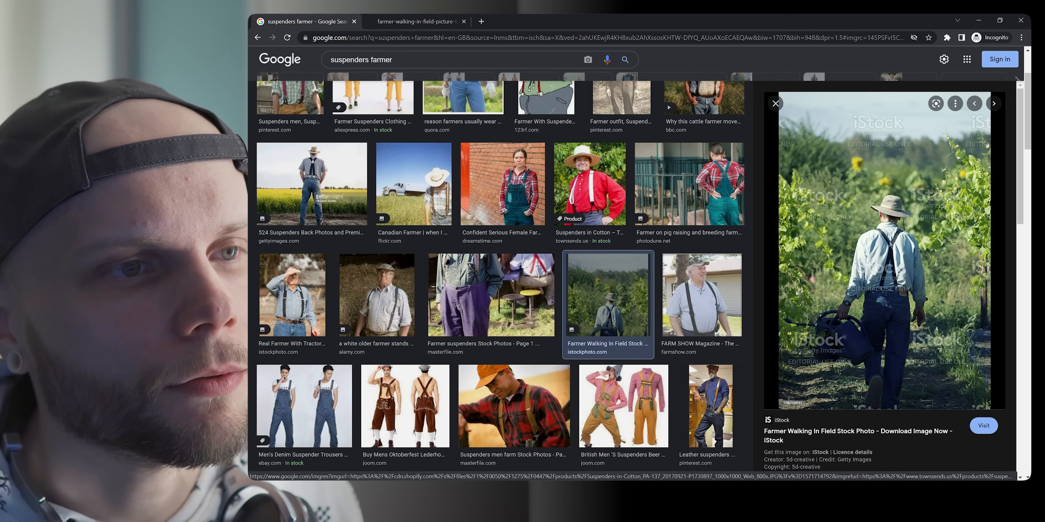
pyautogui.click(609, 214)
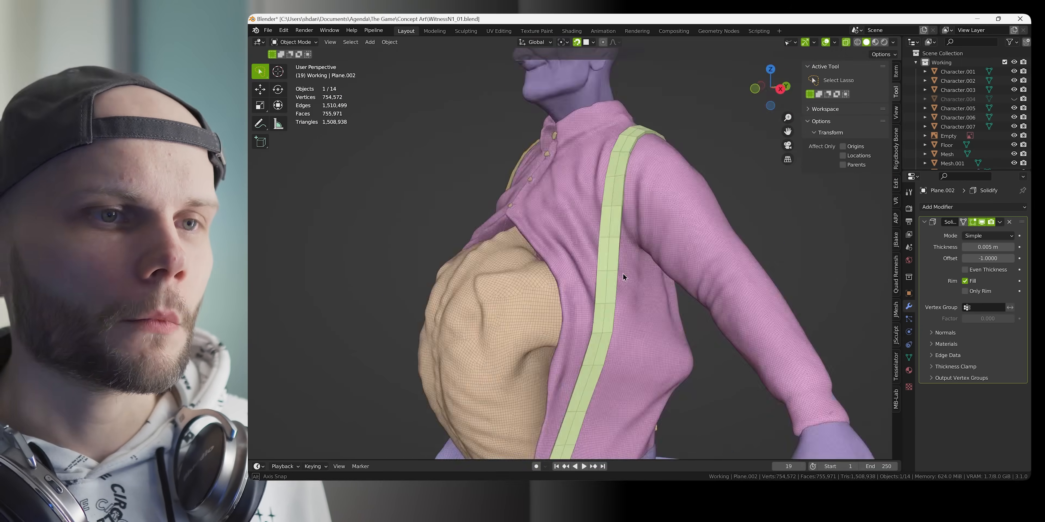
# In Edit Mode, select the strap's lower end at the back and move it to end above the trousers' waistband
pyautogui.moveTo(623, 273)
pyautogui.mouseDown(button='middle')
pyautogui.moveTo(516, 296)
pyautogui.moveTo(672, 329)
pyautogui.moveTo(624, 324)
pyautogui.mouseUp(button='middle')
pyautogui.moveTo(685, 349)
pyautogui.mouseDown()
pyautogui.moveTo(623, 341)
pyautogui.moveTo(649, 336)
pyautogui.mouseUp()
pyautogui.press('g')
pyautogui.click(681, 273)
pyautogui.moveTo(681, 273); pyautogui.dragTo(662, 284, button='middle')
pyautogui.press('g')
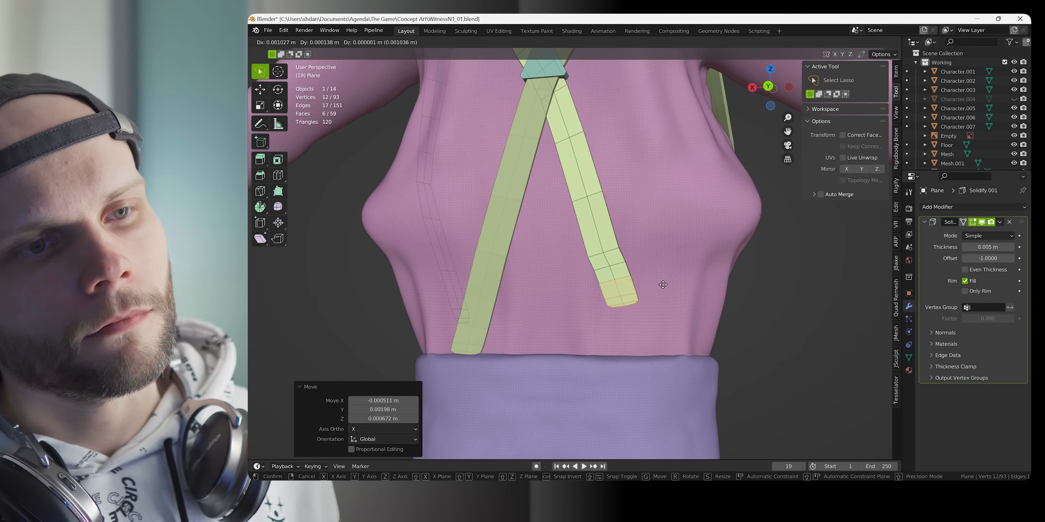
pyautogui.moveTo(579, 294); pyautogui.dragTo(628, 278)
pyautogui.press('2')
pyautogui.press('1')
# Adjust the strap's front lower end above the waistband and separate its last segment into its own object
pyautogui.moveTo(587, 223); pyautogui.dragTo(646, 257, button='middle')
pyautogui.scroll(5, 706, 242)
pyautogui.press('k')
pyautogui.press('w')
pyautogui.scroll(-4, 646, 256)
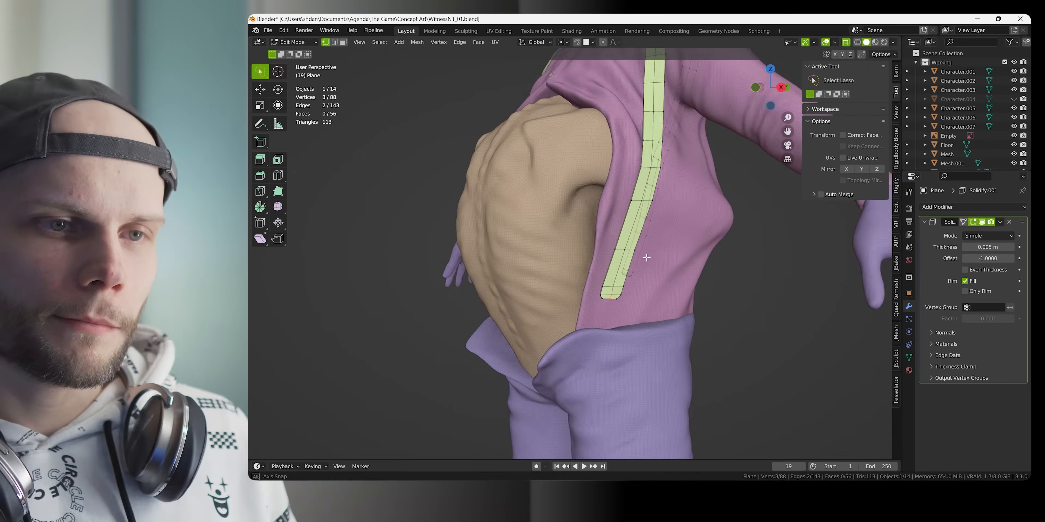
pyautogui.scroll(4, 646, 257)
pyautogui.moveTo(592, 232); pyautogui.dragTo(540, 259)
pyautogui.press('g')
pyautogui.click(622, 273)
pyautogui.click(417, 42)
pyautogui.moveTo(568, 243); pyautogui.dragTo(645, 252, button='middle')
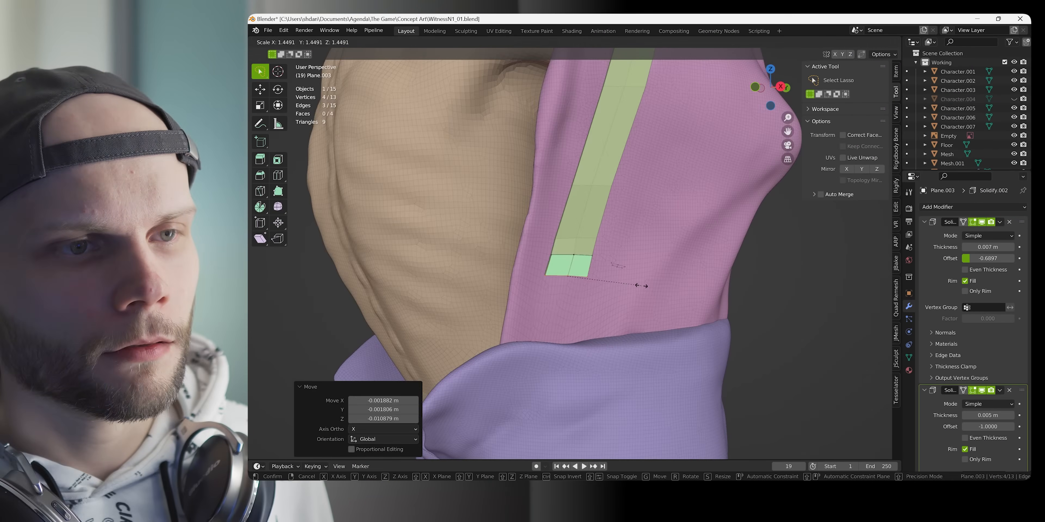
# Widen the separated strap end for a tapered clip and prepare a separate face for the prongs below it
pyautogui.rightClick(608, 258)
pyautogui.click(669, 240)
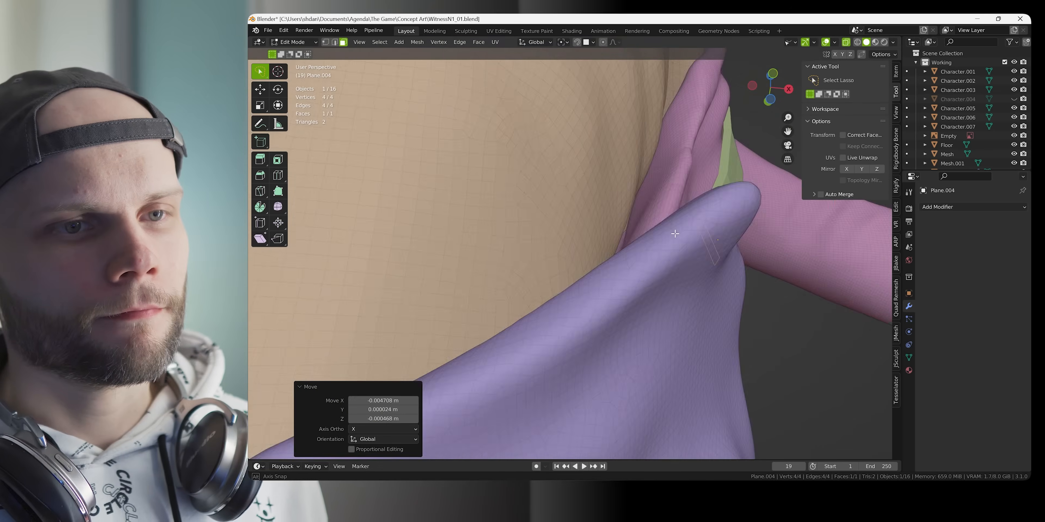
pyautogui.hotkey('alt', 'Tab')
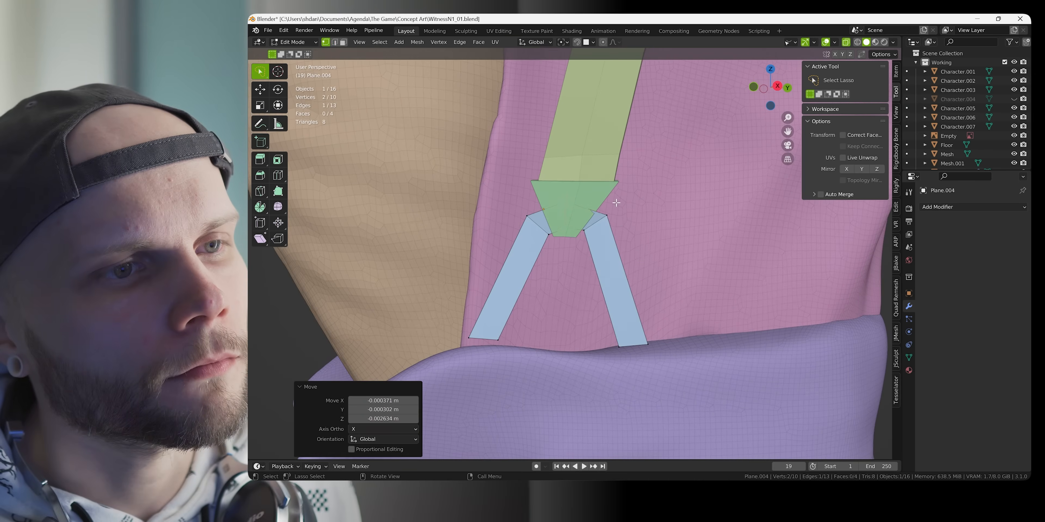
# Move the vertices where the two prongs meet the front clip so the prongs emerge from beneath its narrow lower edge
pyautogui.press('Tab')
pyautogui.moveTo(616, 203)
pyautogui.mouseDown(button='middle')
pyautogui.moveTo(559, 214)
pyautogui.moveTo(770, 192)
pyautogui.moveTo(644, 207)
pyautogui.mouseUp(button='middle')
pyautogui.press('Tab')
pyautogui.press('g')
pyautogui.click(770, 191)
pyautogui.press('g')
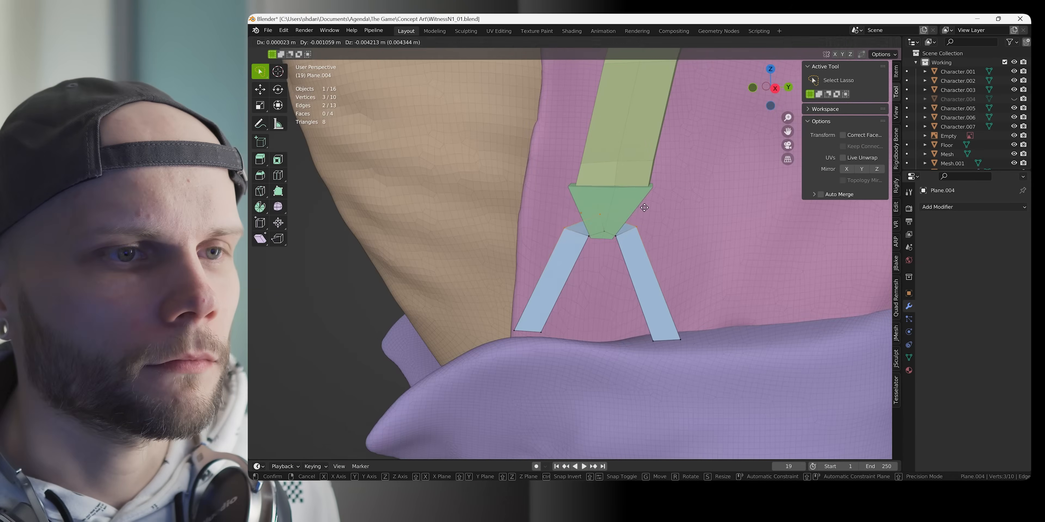
pyautogui.moveTo(574, 214); pyautogui.dragTo(559, 260)
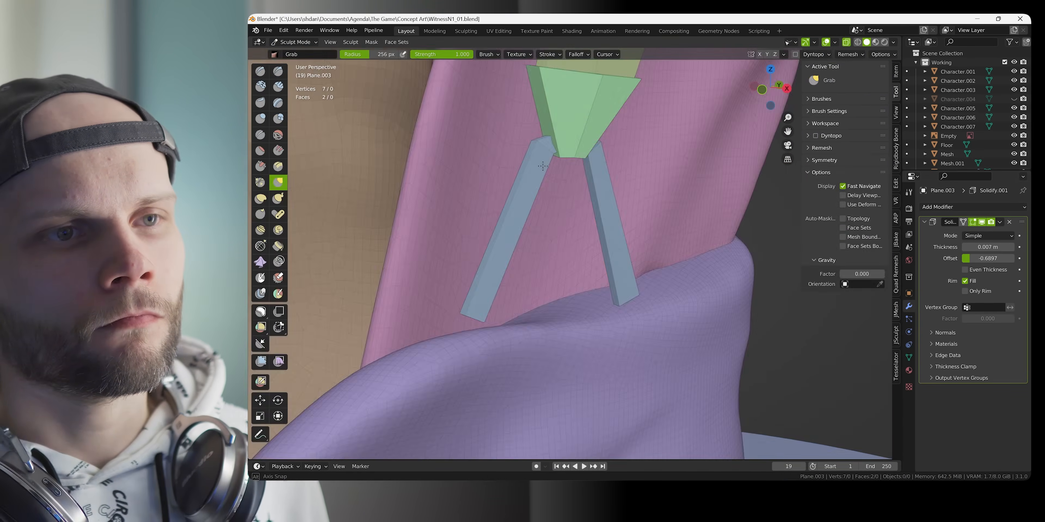
pyautogui.moveTo(528, 300); pyautogui.dragTo(551, 306, button='middle')
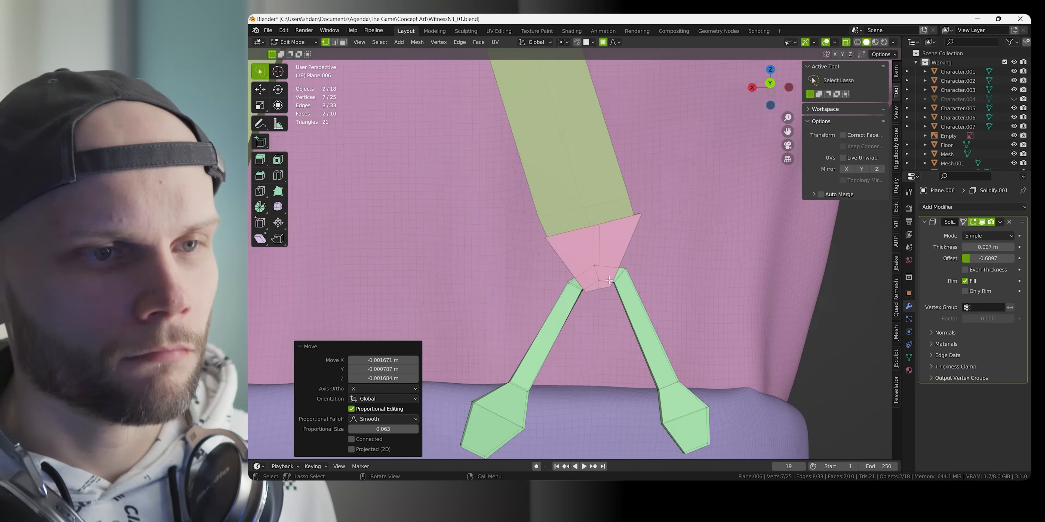
# Move the rear clip and the strap's lower end with Smooth proportional editing so they meet above the back waistband
pyautogui.press('g')
pyautogui.scroll(-3, 588, 239)
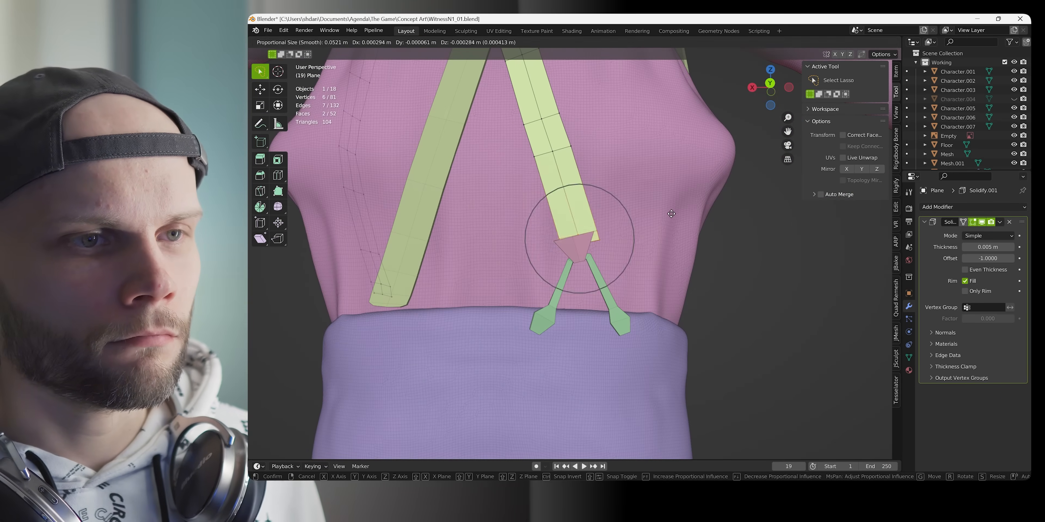
pyautogui.click(613, 213)
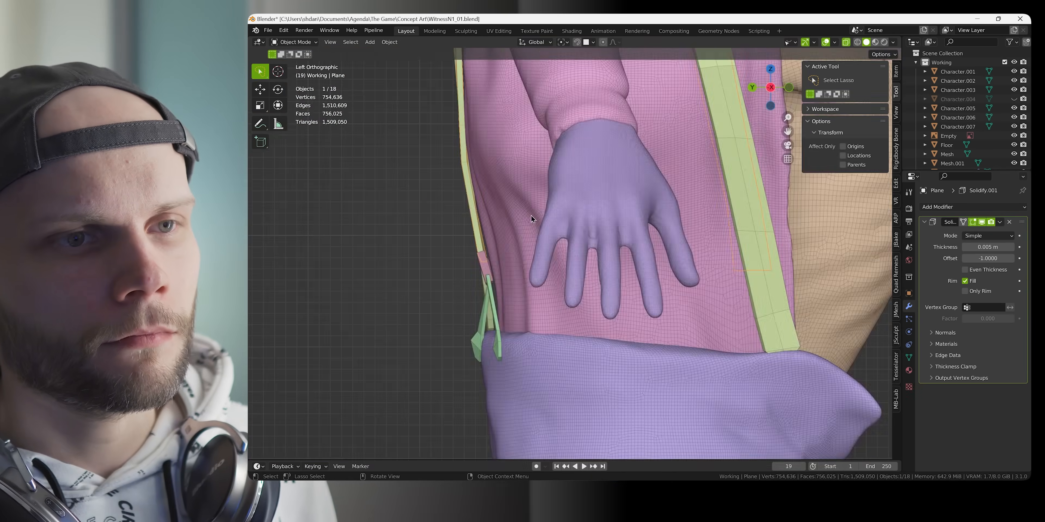
# Mirror the selected suspender strap, clips and prongs along the local X axis
pyautogui.click(389, 41)
pyautogui.moveTo(421, 71)
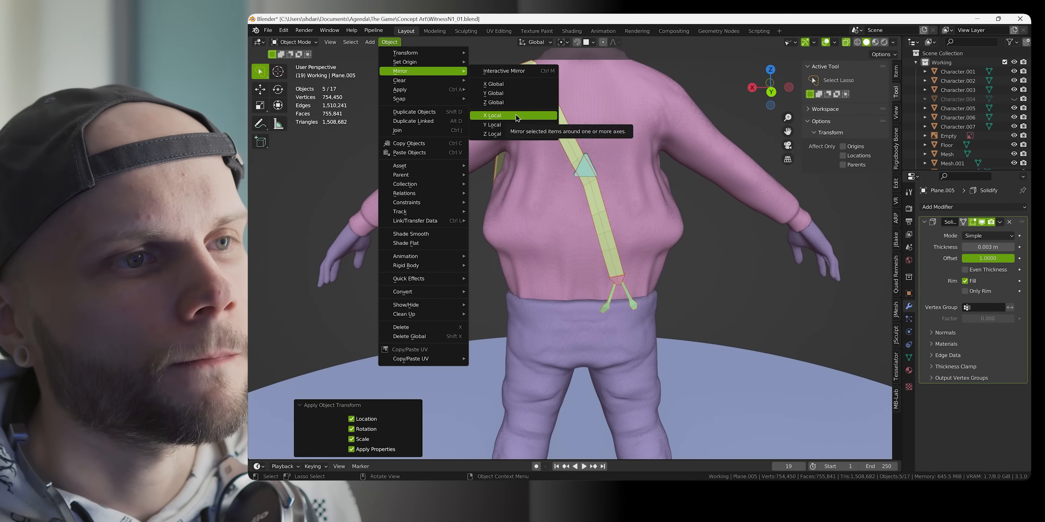
pyautogui.click(516, 117)
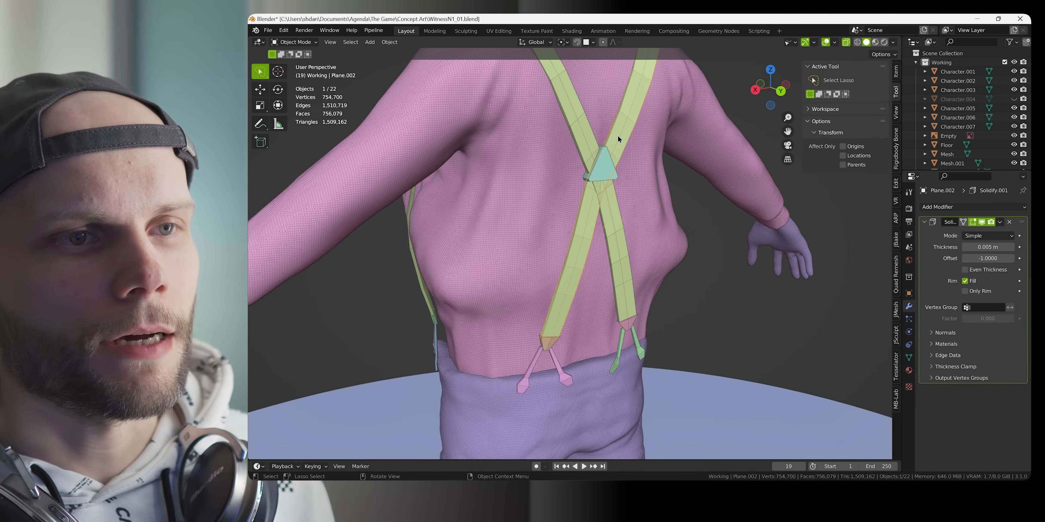
# Adjust the mirrored strap near the triangular back patch with the Grab brush in Sculpt Mode and save the file
pyautogui.hotkey('ctrl', 'Tab')
pyautogui.click(633, 172)
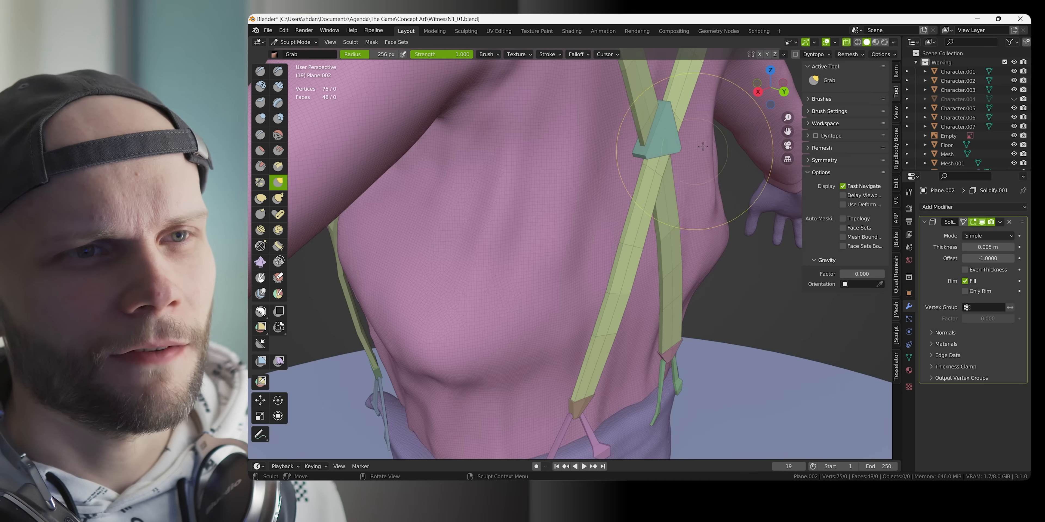
pyautogui.click(600, 147)
pyautogui.moveTo(600, 147); pyautogui.dragTo(758, 184, button='middle')
pyautogui.hotkey('ctrl', 's')
# Examine the front suspender clip and its prongs over the waistband from several angles and up close
pyautogui.moveTo(627, 233); pyautogui.dragTo(622, 268, button='middle')
pyautogui.scroll(6, 622, 269)
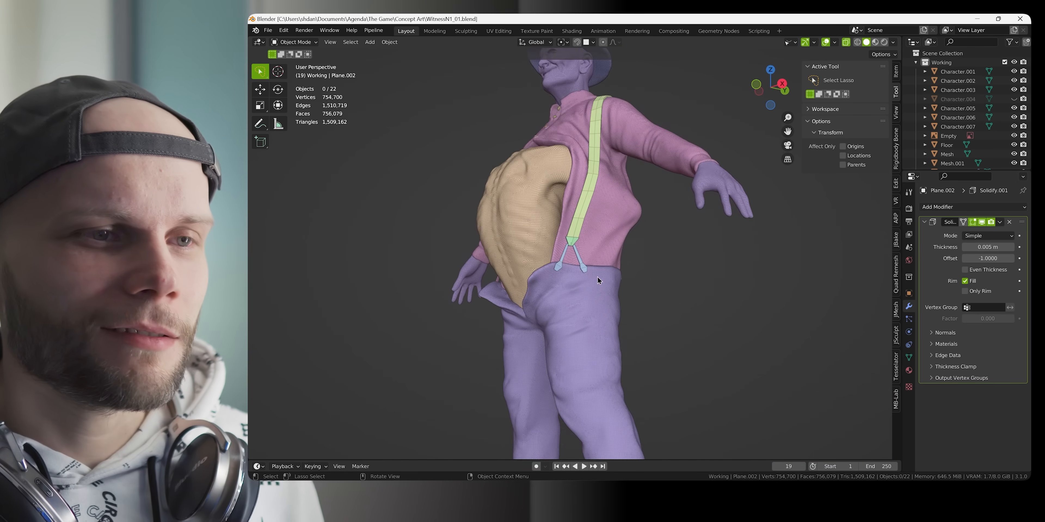
pyautogui.scroll(-6, 634, 271)
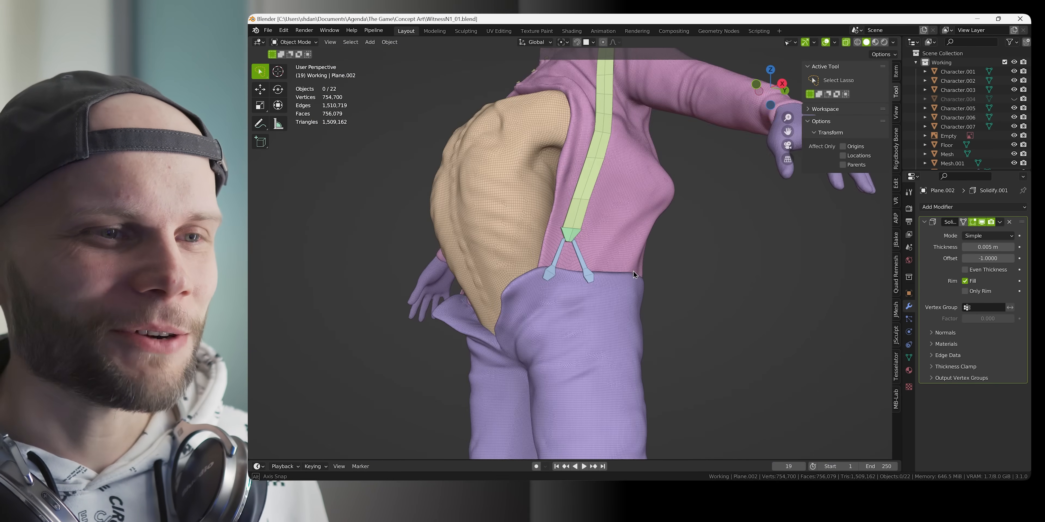
pyautogui.moveTo(633, 271); pyautogui.dragTo(608, 308, button='middle')
pyautogui.scroll(6, 625, 279)
pyautogui.scroll(-5, 625, 280)
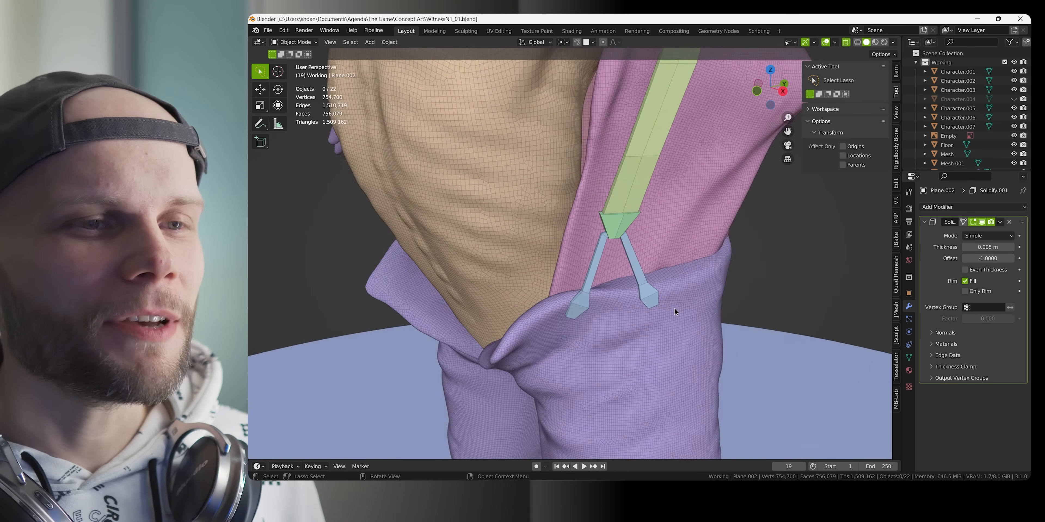
pyautogui.moveTo(674, 308); pyautogui.dragTo(620, 262, button='middle')
pyautogui.scroll(4, 617, 260)
pyautogui.keyDown('shift'); pyautogui.moveTo(503, 169); pyautogui.dragTo(567, 240, button='middle'); pyautogui.keyUp('shift')
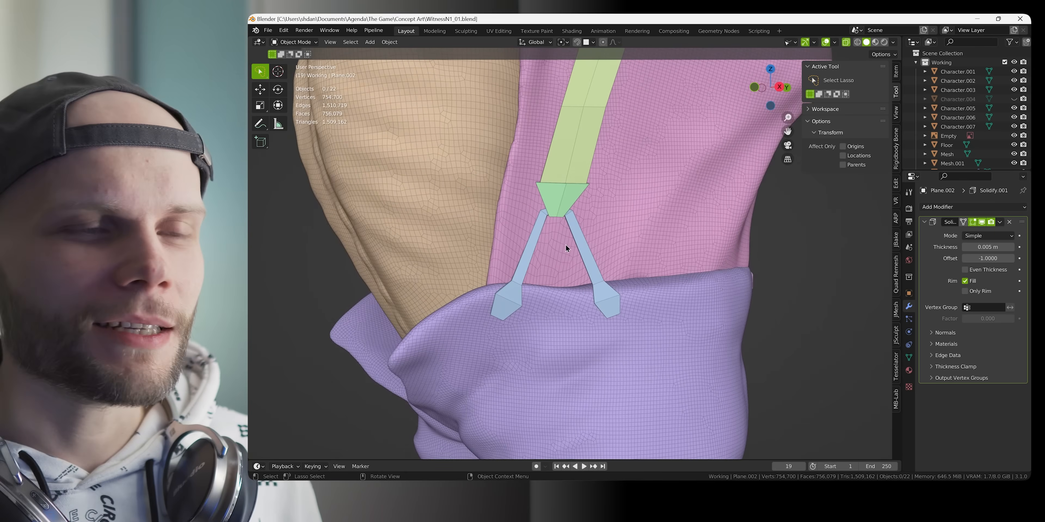
pyautogui.scroll(2, 573, 206)
pyautogui.hotkey('ctrl', 'Tab')
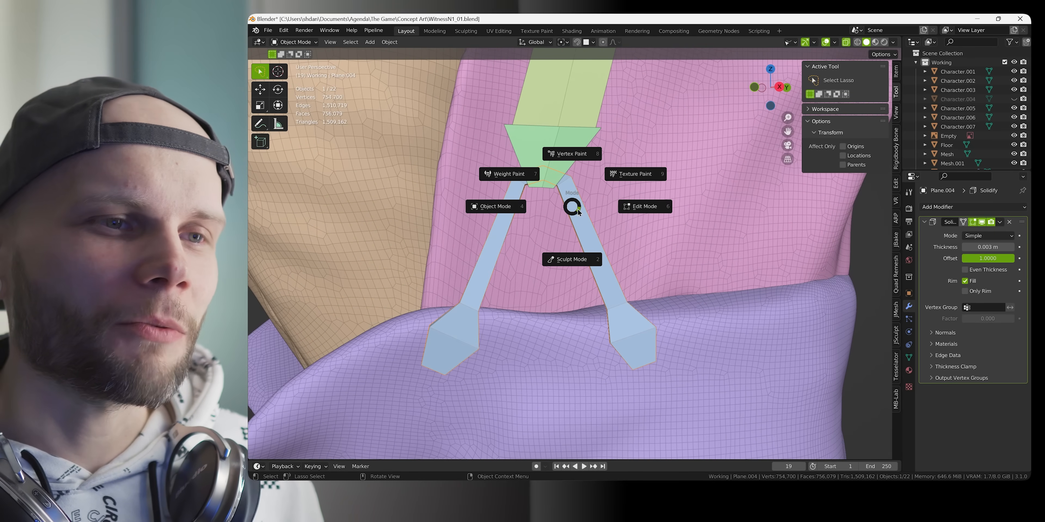
pyautogui.press('Escape')
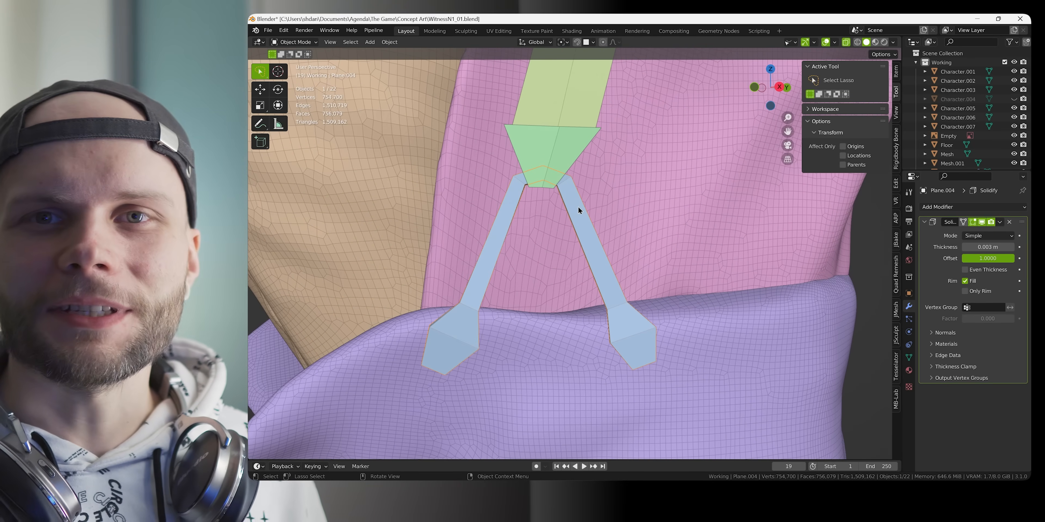
# Examine the suspenders against the belly, shirt and trousers from the front and side
pyautogui.scroll(-6, 578, 206)
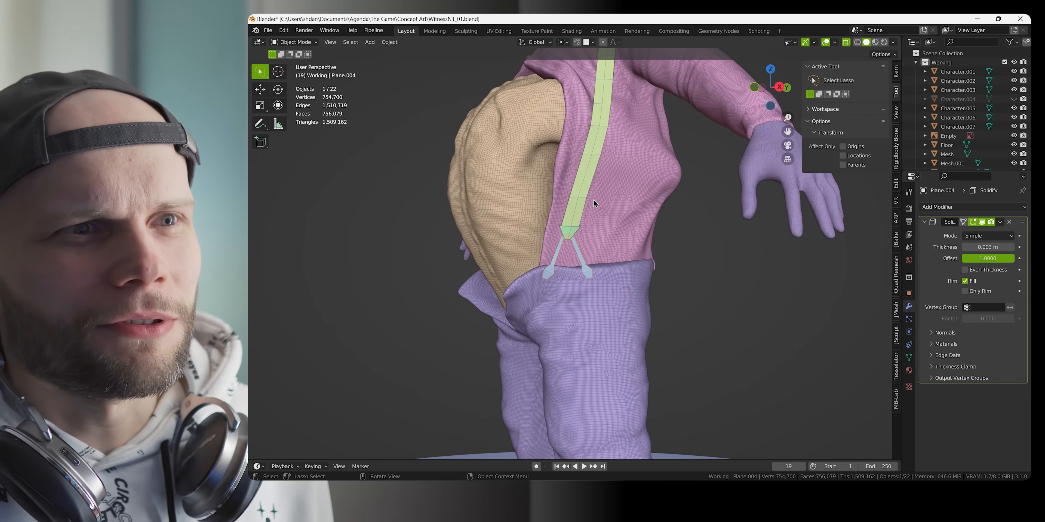
pyautogui.scroll(-1, 603, 206)
pyautogui.click(672, 270)
pyautogui.moveTo(661, 270); pyautogui.dragTo(579, 311, button='middle')
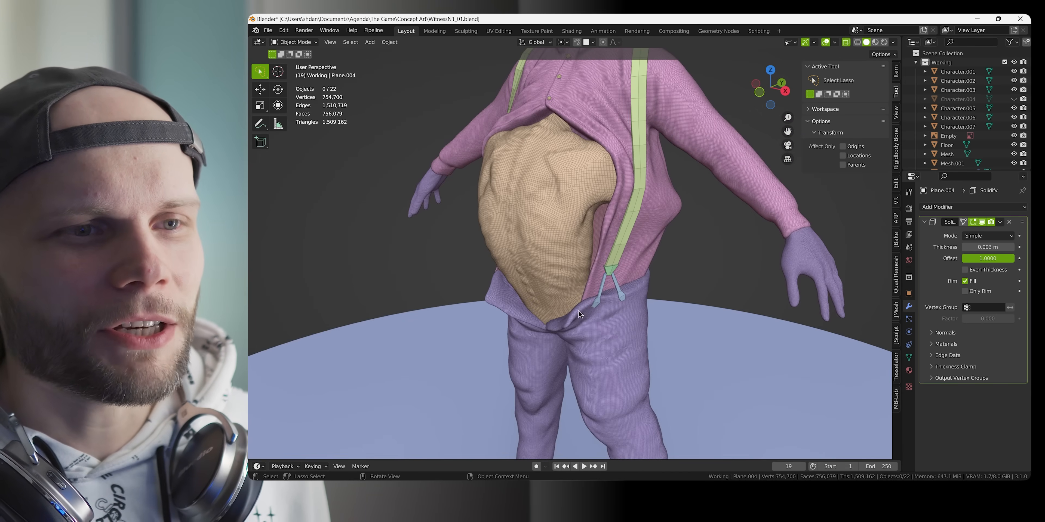
pyautogui.scroll(-3, 639, 311)
pyautogui.moveTo(644, 285); pyautogui.dragTo(604, 256, button='middle')
pyautogui.scroll(5, 489, 221)
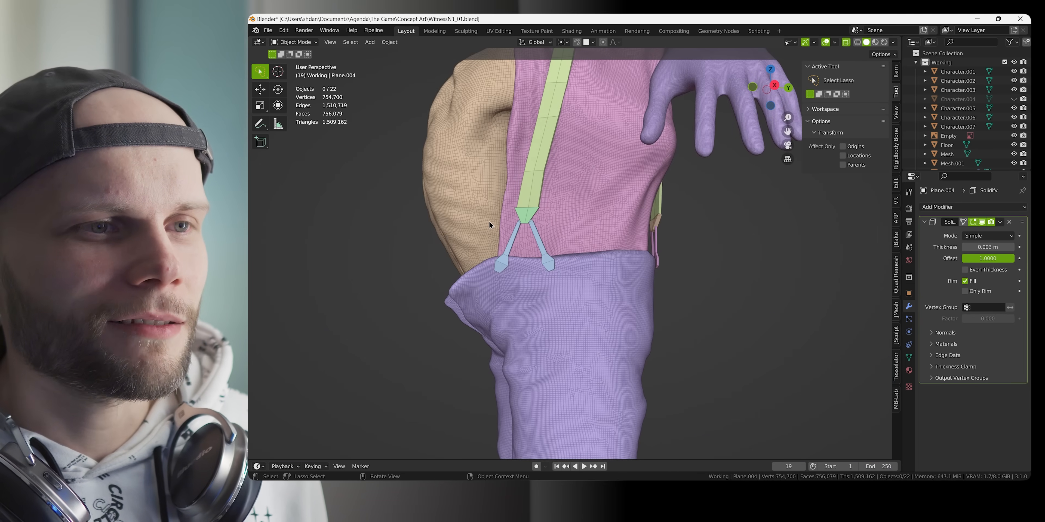
pyautogui.scroll(-2, 616, 232)
pyautogui.scroll(5, 517, 321)
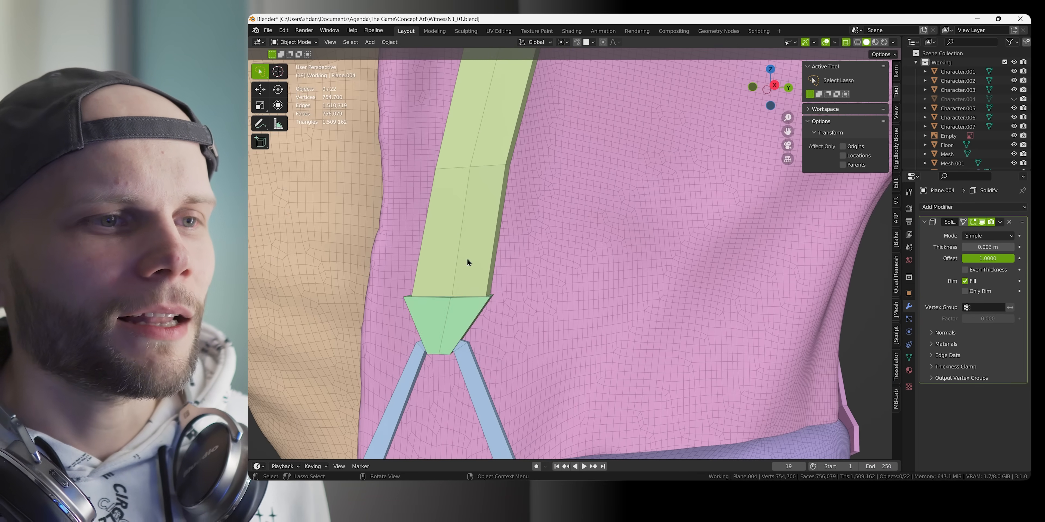
# Select the front suspender clip and compare its prongs with the Suspenders in Cotton reference photo in the browser
pyautogui.click(465, 352)
pyautogui.scroll(2, 509, 212)
pyautogui.hotkey('alt', 'Tab')
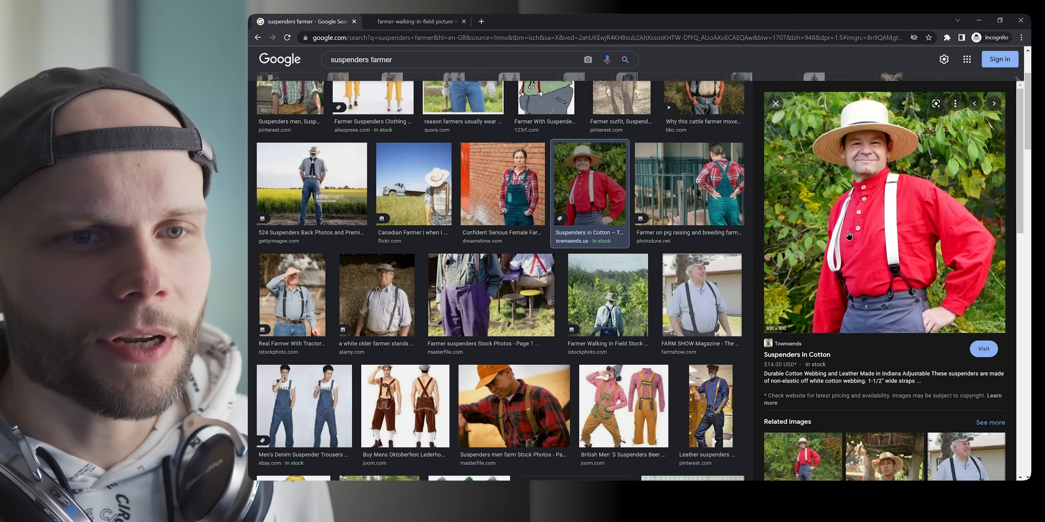
pyautogui.hotkey('alt', 'Tab')
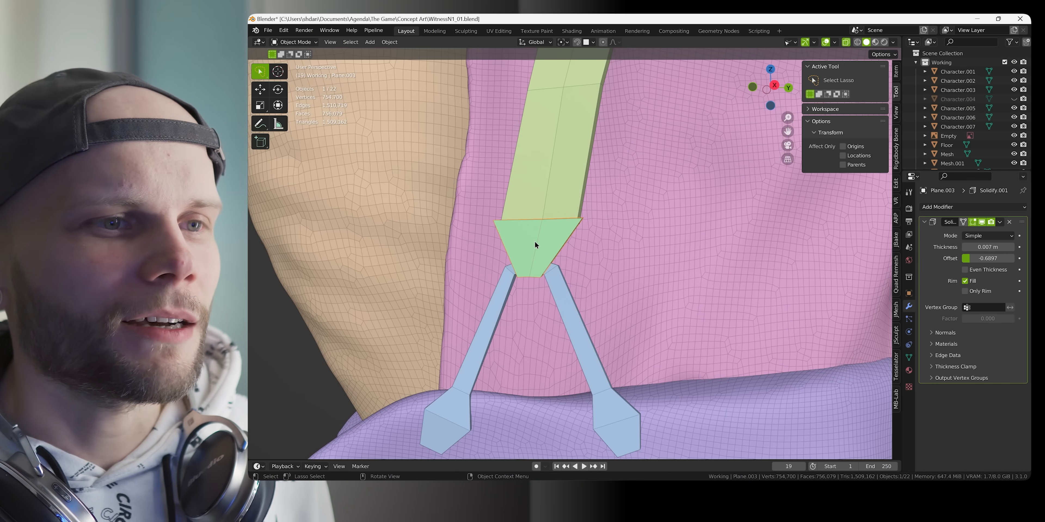
pyautogui.keyDown('shift'); pyautogui.moveTo(592, 296); pyautogui.dragTo(585, 265, button='middle'); pyautogui.keyUp('shift')
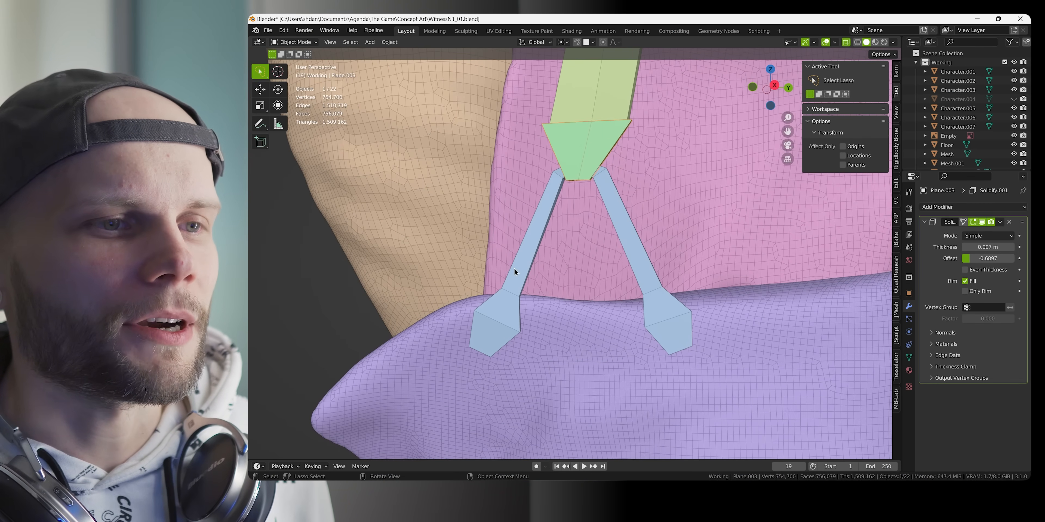
pyautogui.hotkey('alt', 'Tab')
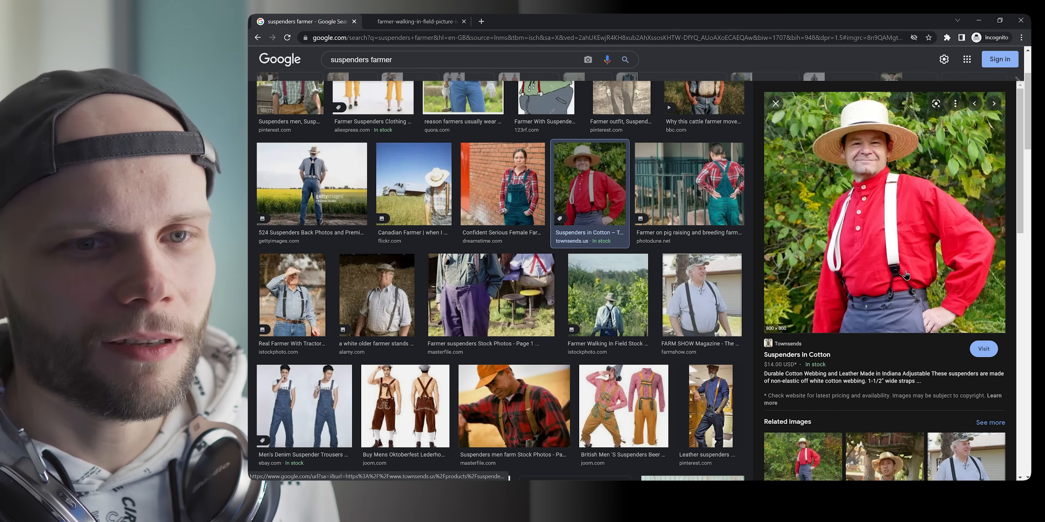
# Switch back to Blender and examine the suspender clips over the waistband from the front and the back
pyautogui.hotkey('alt', 'Tab')
pyautogui.scroll(-10, 670, 303)
pyautogui.moveTo(663, 271); pyautogui.dragTo(560, 261, button='middle')
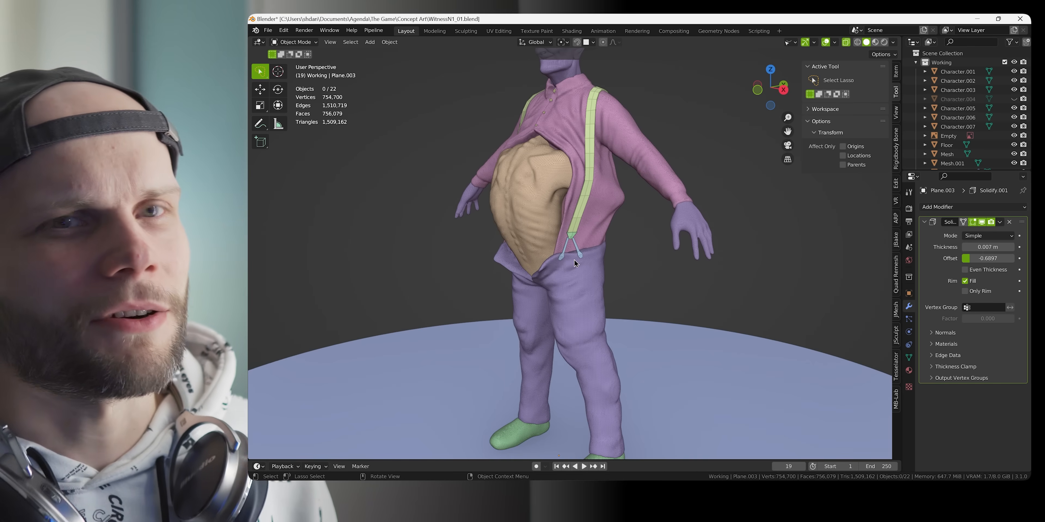
pyautogui.scroll(5, 590, 200)
pyautogui.moveTo(590, 200); pyautogui.dragTo(585, 265, button='middle')
pyautogui.scroll(-5, 585, 265)
pyautogui.moveTo(645, 240); pyautogui.dragTo(564, 237, button='middle')
pyautogui.scroll(6, 611, 277)
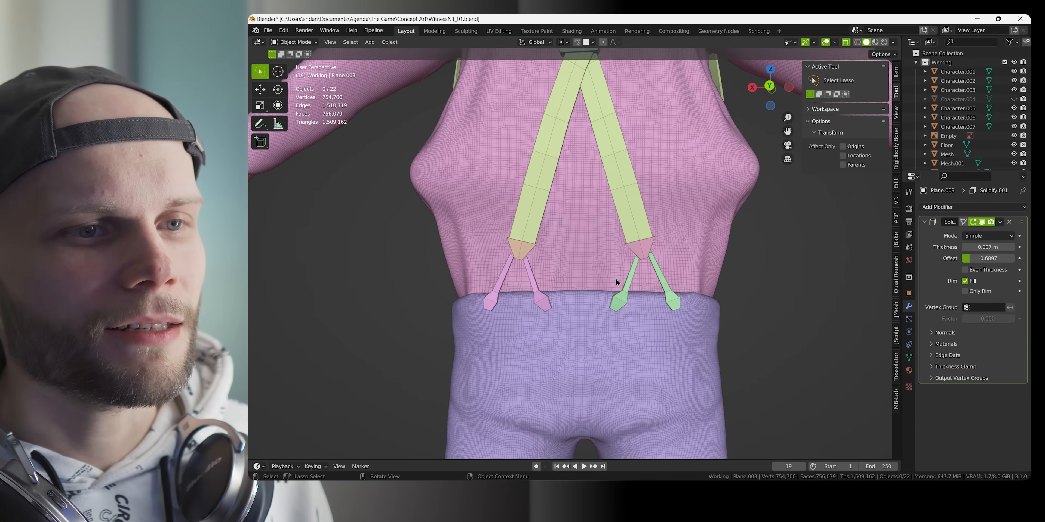
# Select a prong tip of the green back clip in Edit Mode and rotate it by -8.43°
pyautogui.click(626, 299)
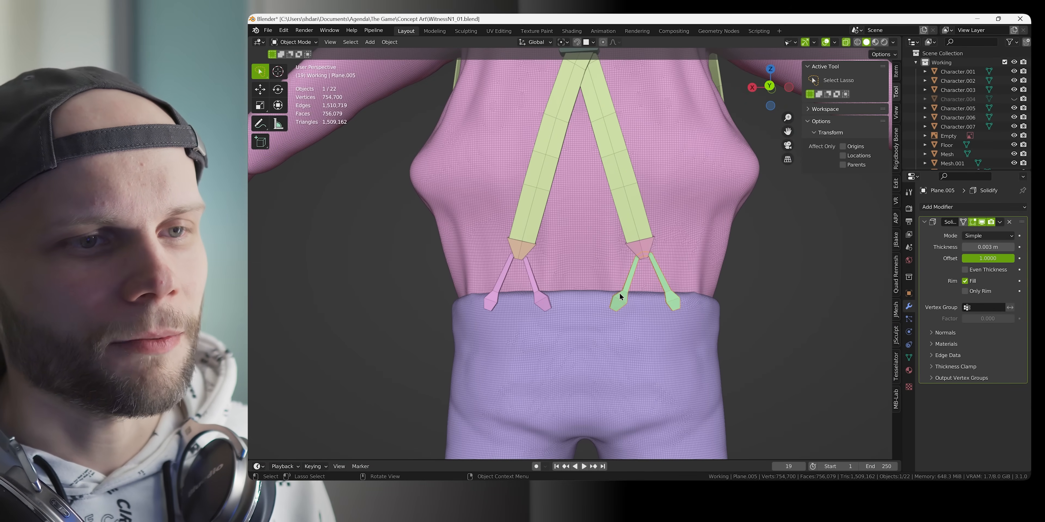
pyautogui.hotkey('ctrl', 'Tab')
pyautogui.click(672, 295)
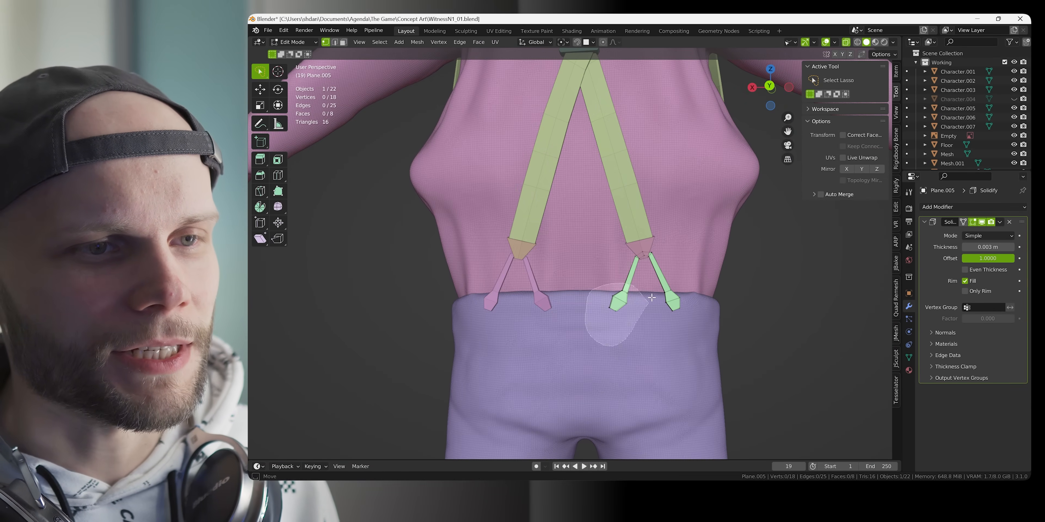
pyautogui.moveTo(651, 298); pyautogui.dragTo(652, 298)
pyautogui.press('r')
pyautogui.click(666, 289)
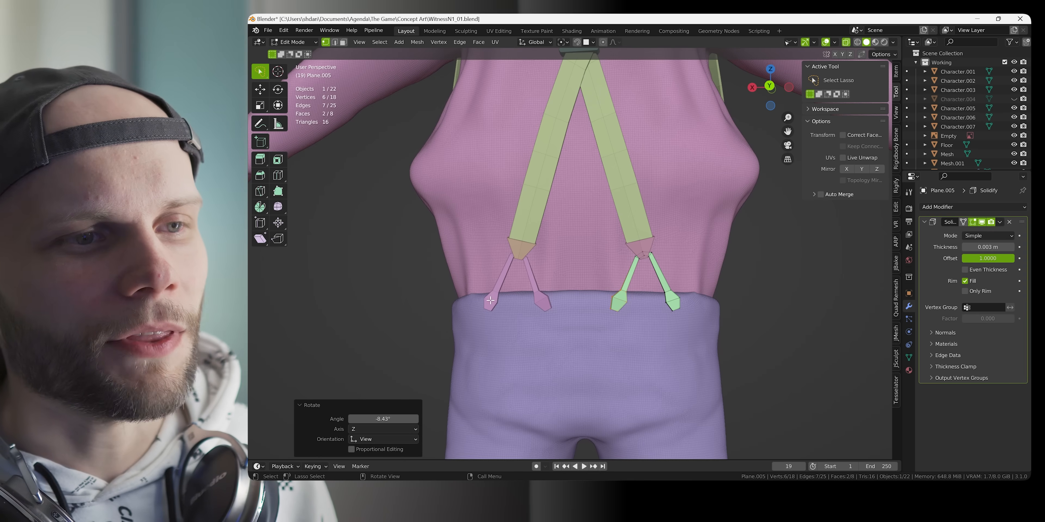
# Adjust the tips of the pink back prongs in Edit Mode and save the file
pyautogui.click(538, 298)
pyautogui.press('Tab')
pyautogui.click(518, 302)
pyautogui.click(547, 304)
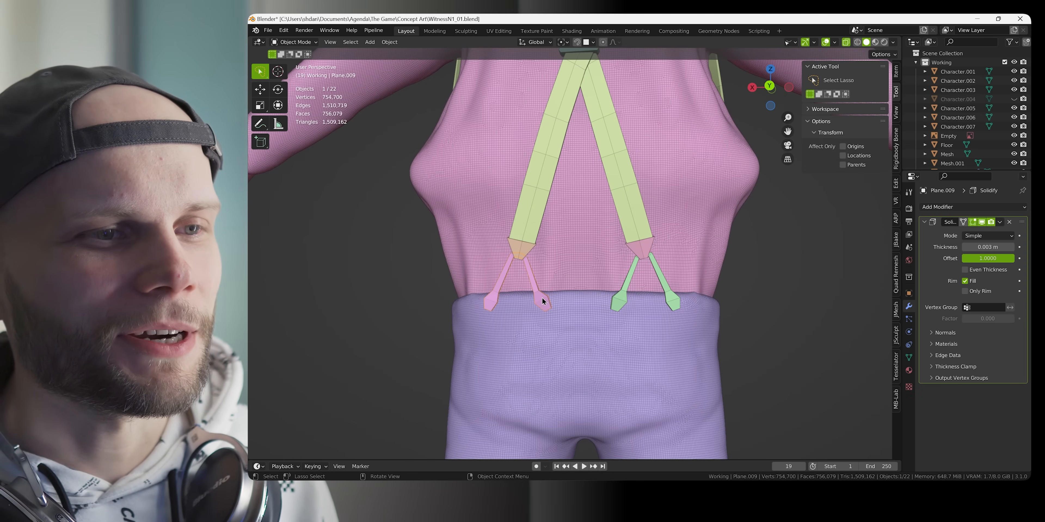
pyautogui.press('Tab')
pyautogui.click(545, 348)
pyautogui.press('Tab')
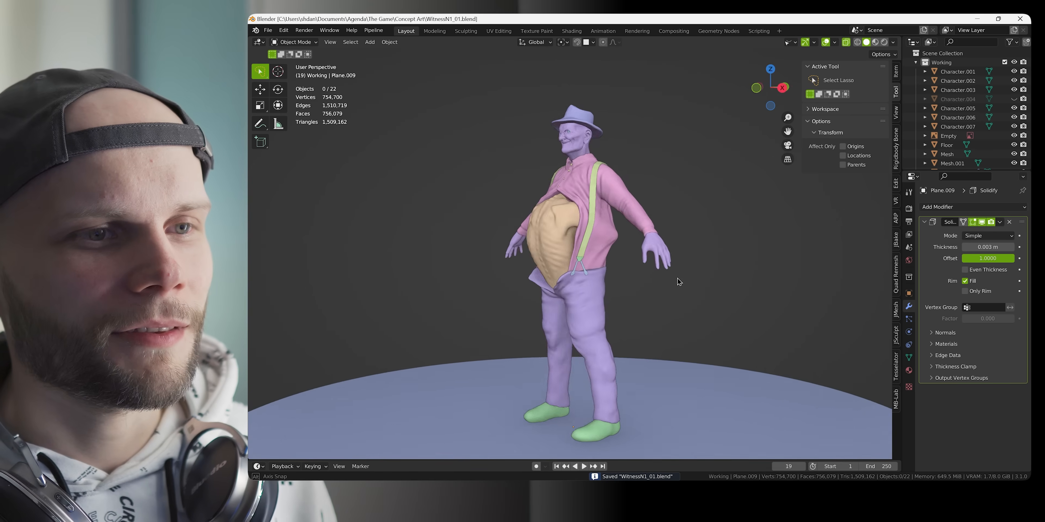
# Examine the crossed suspenders and their back clips on the whole figure and from closer up
pyautogui.moveTo(677, 277); pyautogui.dragTo(525, 277, button='middle')
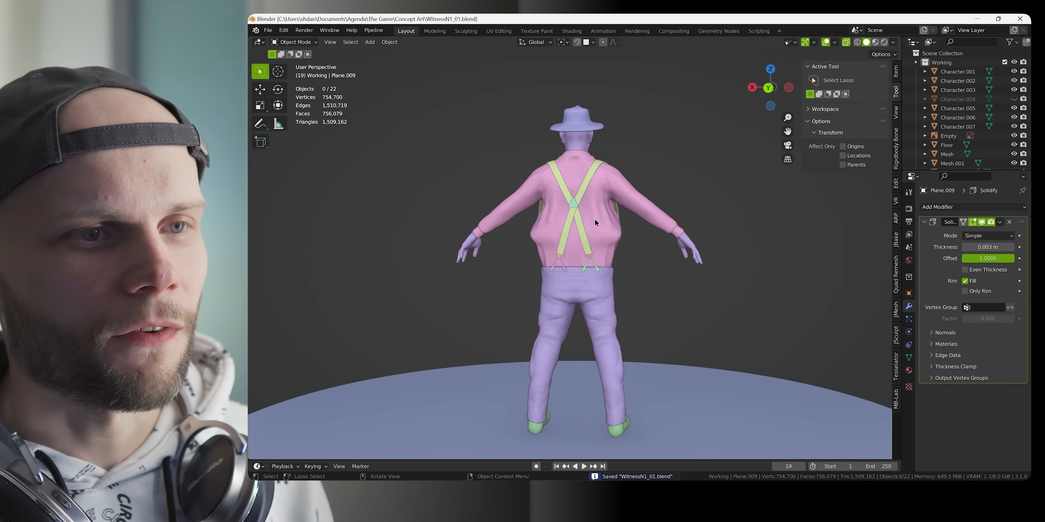
pyautogui.scroll(3, 605, 228)
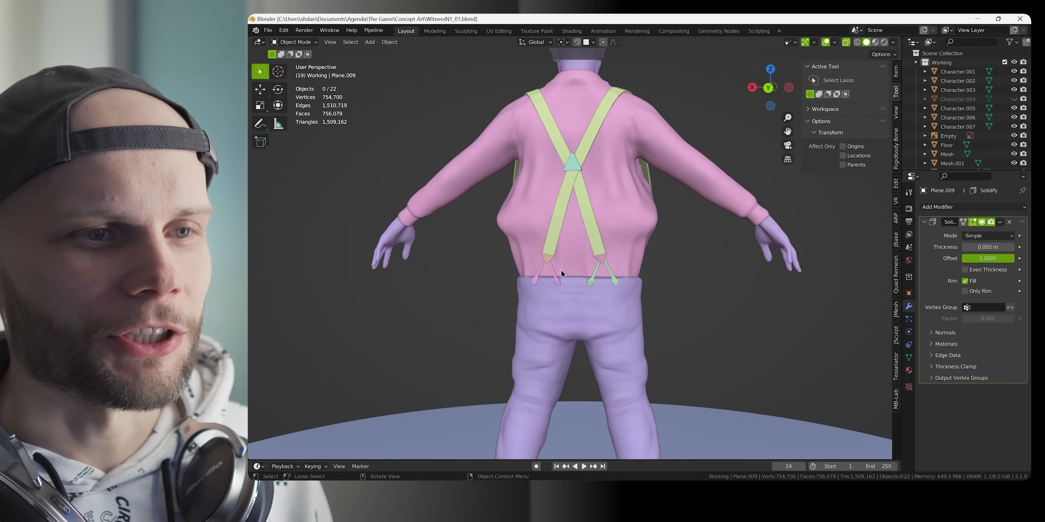
pyautogui.scroll(-5, 561, 269)
pyautogui.moveTo(561, 270); pyautogui.dragTo(518, 279, button='middle')
pyautogui.scroll(2, 517, 279)
pyautogui.scroll(-1, 576, 284)
pyautogui.keyDown('shift'); pyautogui.moveTo(583, 281); pyautogui.dragTo(627, 284, button='middle'); pyautogui.keyUp('shift')
pyautogui.scroll(5, 627, 284)
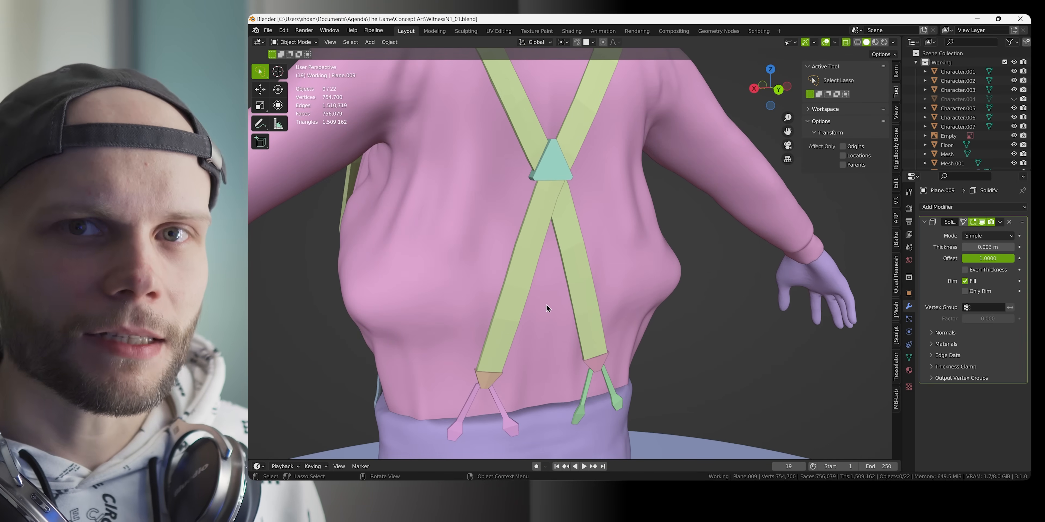
# Select the triangular back patch and examine how it sits on the crossing straps up close
pyautogui.moveTo(567, 345); pyautogui.dragTo(605, 339, button='middle')
pyautogui.scroll(5, 604, 339)
pyautogui.keyDown('shift'); pyautogui.moveTo(609, 377); pyautogui.dragTo(673, 332, button='middle'); pyautogui.keyUp('shift')
pyautogui.keyDown('shift'); pyautogui.moveTo(694, 205); pyautogui.dragTo(604, 434, button='middle'); pyautogui.keyUp('shift')
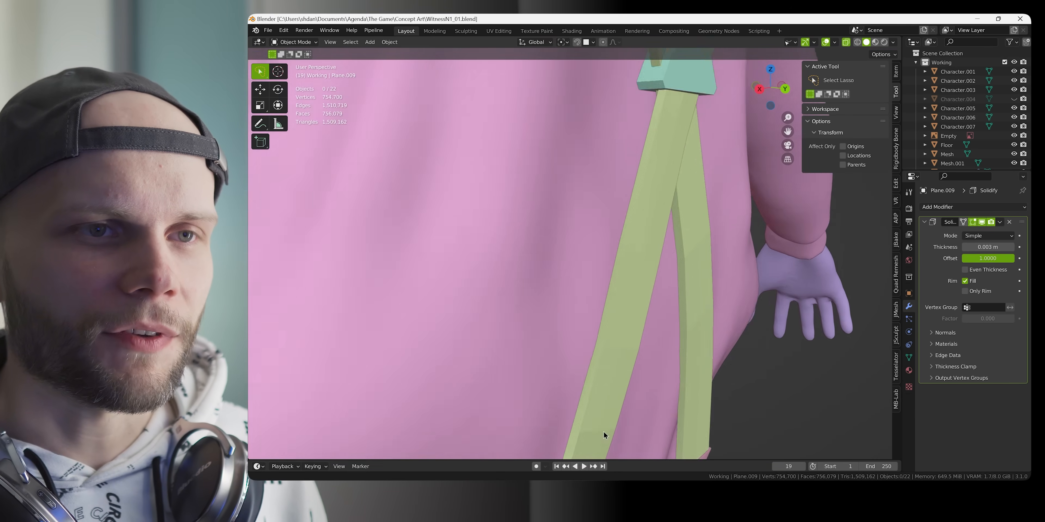
pyautogui.keyDown('shift'); pyautogui.moveTo(678, 136); pyautogui.dragTo(645, 272, button='middle'); pyautogui.keyUp('shift')
pyautogui.click(675, 242)
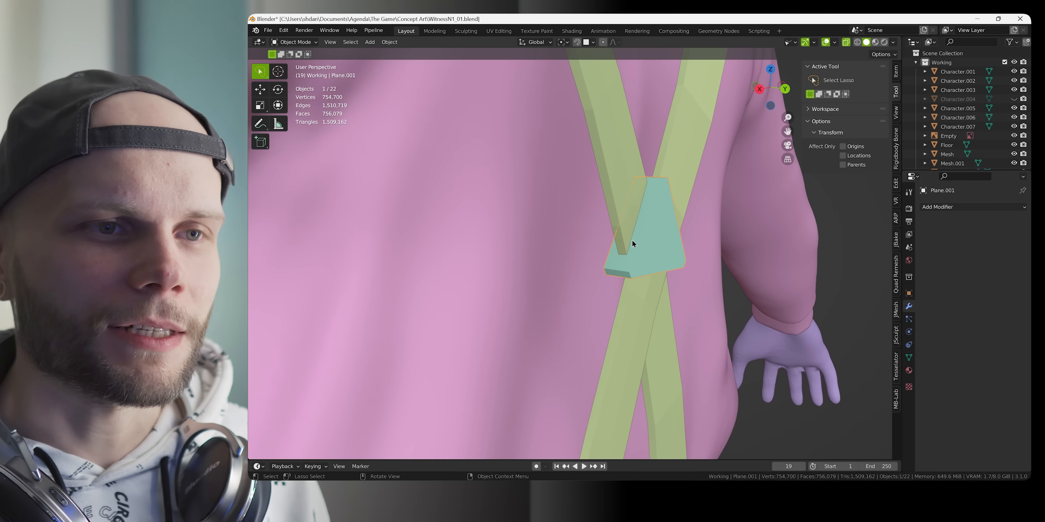
pyautogui.moveTo(642, 231); pyautogui.dragTo(641, 260, button='middle')
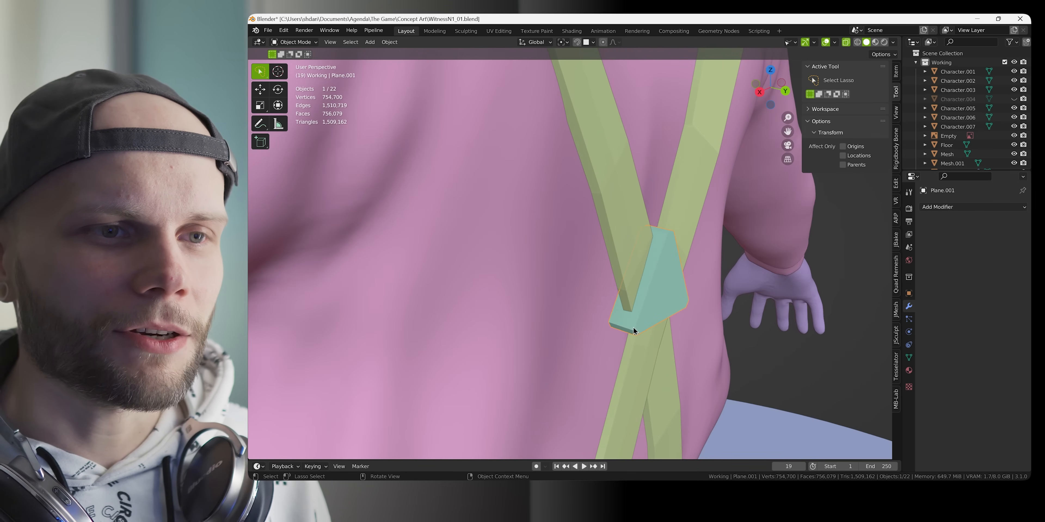
pyautogui.scroll(-3, 699, 308)
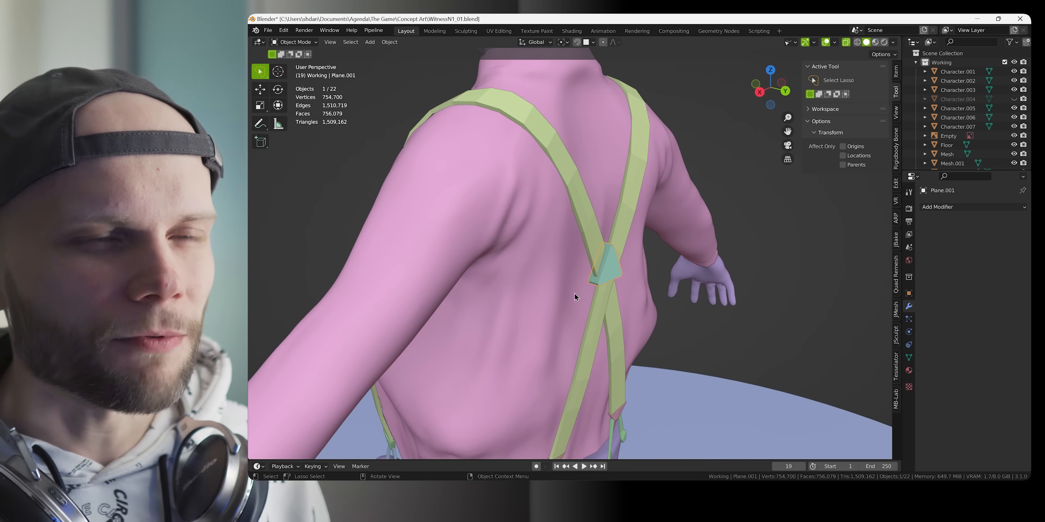
# Check the suspenders around the torso from the side, front and back, and save the file
pyautogui.moveTo(575, 293); pyautogui.dragTo(663, 296, button='middle')
pyautogui.scroll(-4, 641, 332)
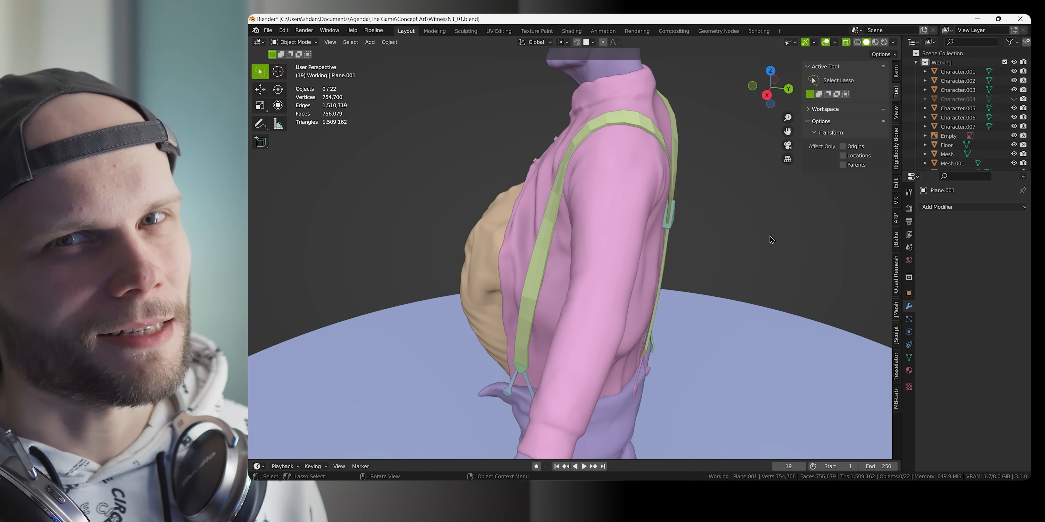
pyautogui.scroll(-2, 771, 239)
pyautogui.moveTo(771, 239); pyautogui.dragTo(679, 281, button='middle')
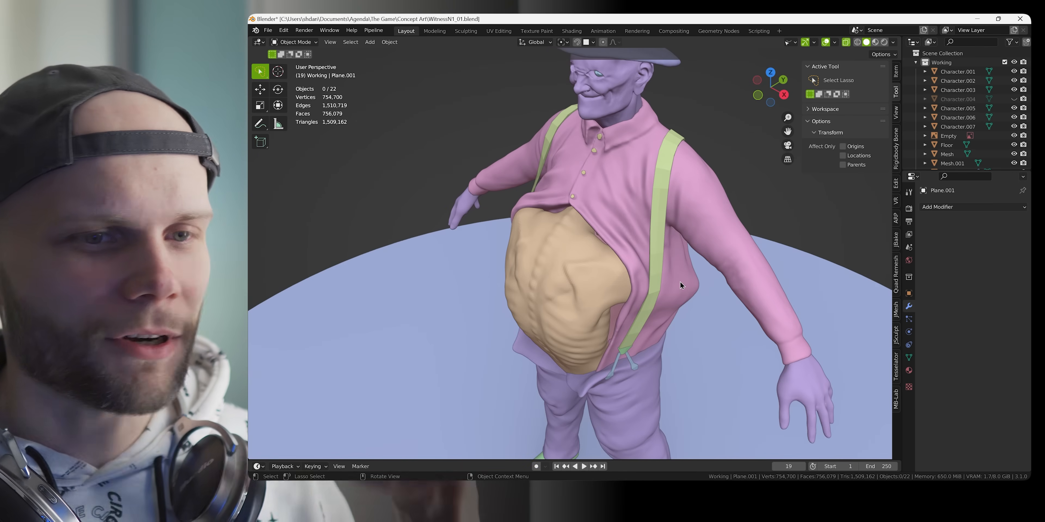
pyautogui.moveTo(555, 260); pyautogui.dragTo(604, 249, button='middle')
pyautogui.hotkey('ctrl', 's')
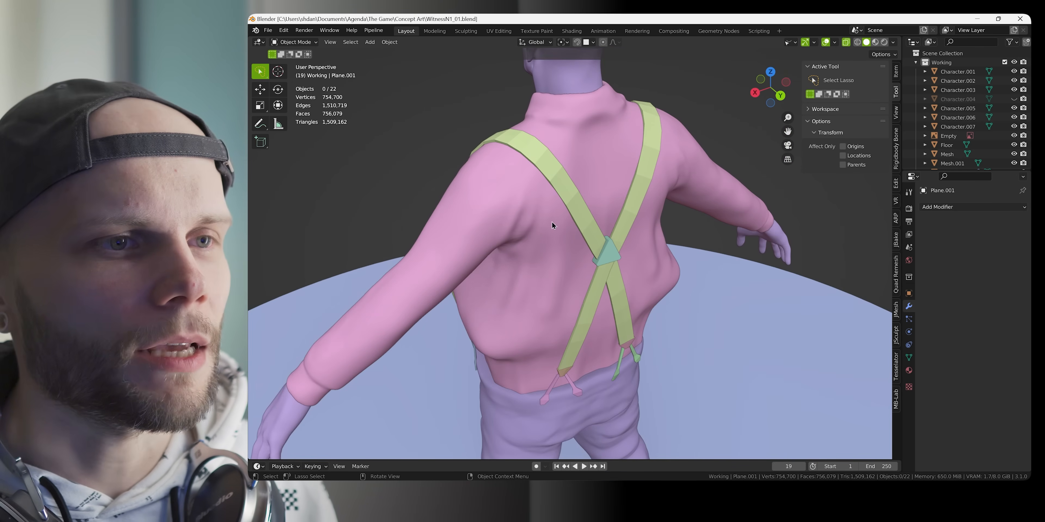
# Select the strap over the shoulder, try smooth shading on it and undo the shading
pyautogui.moveTo(551, 221); pyautogui.dragTo(631, 192, button='middle')
pyautogui.click(631, 192)
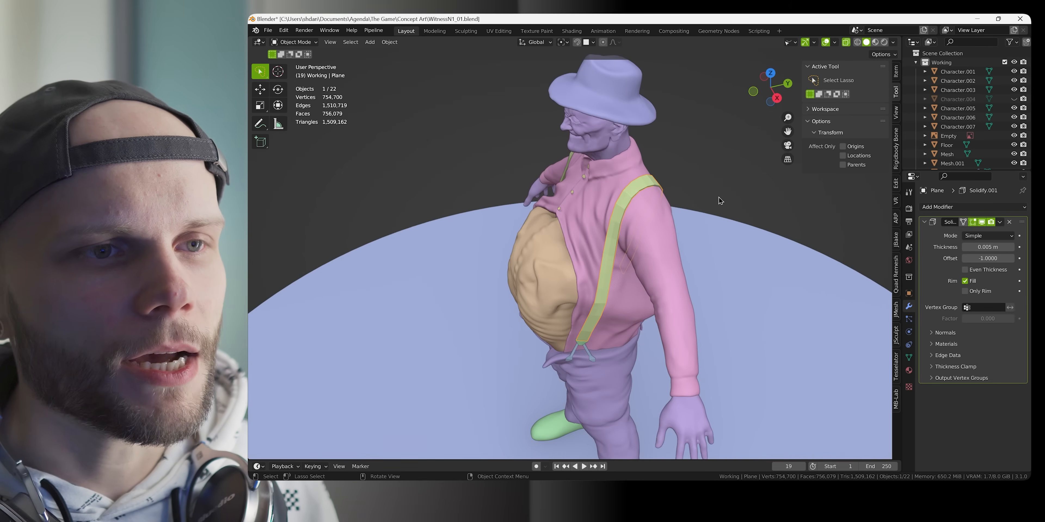
pyautogui.moveTo(718, 197); pyautogui.dragTo(608, 225, button='middle')
pyautogui.rightClick(608, 226)
pyautogui.click(609, 225)
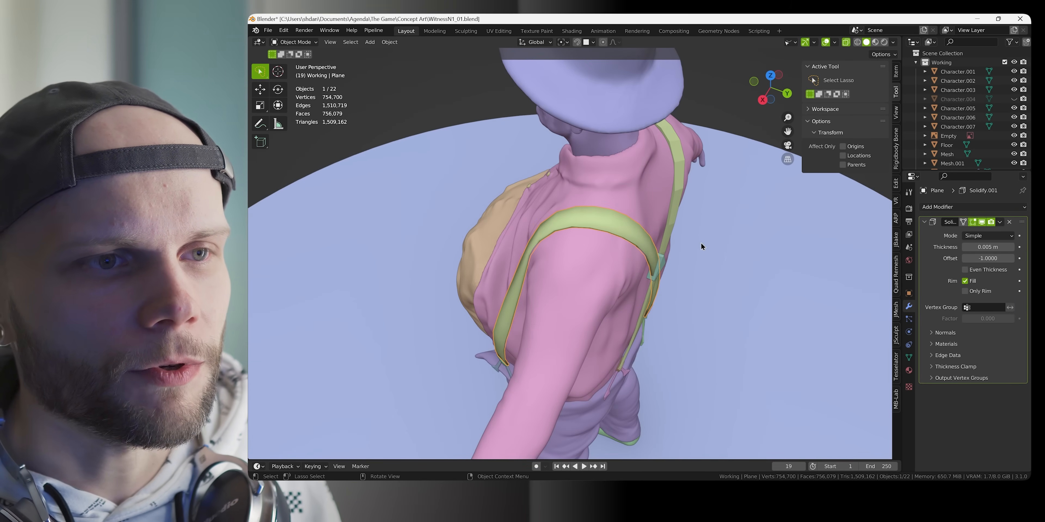
pyautogui.hotkey('ctrl', 'z')
# Enable Auto Smooth on the selected strap, shade it smooth and set the smoothing angle to 26.5°
pyautogui.click(909, 294)
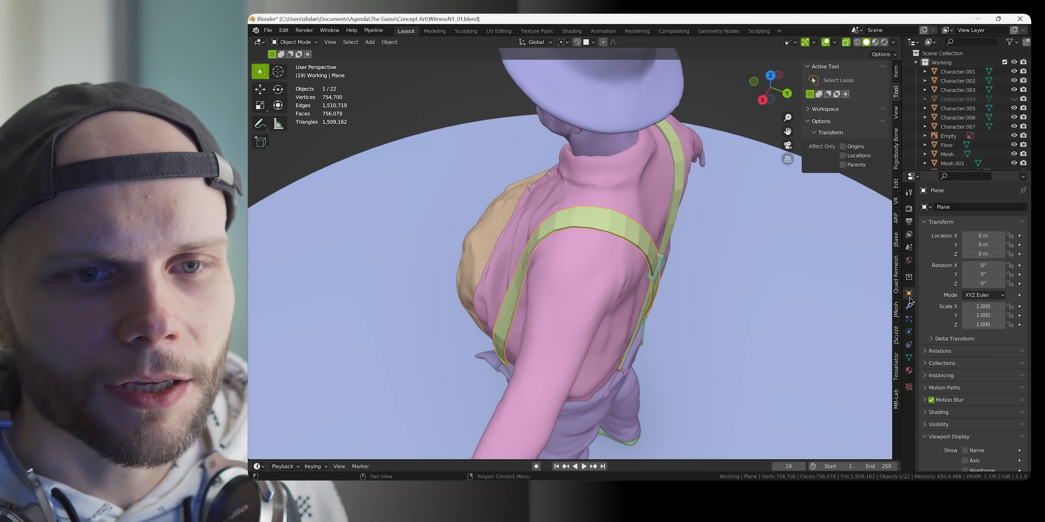
pyautogui.scroll(-4, 941, 369)
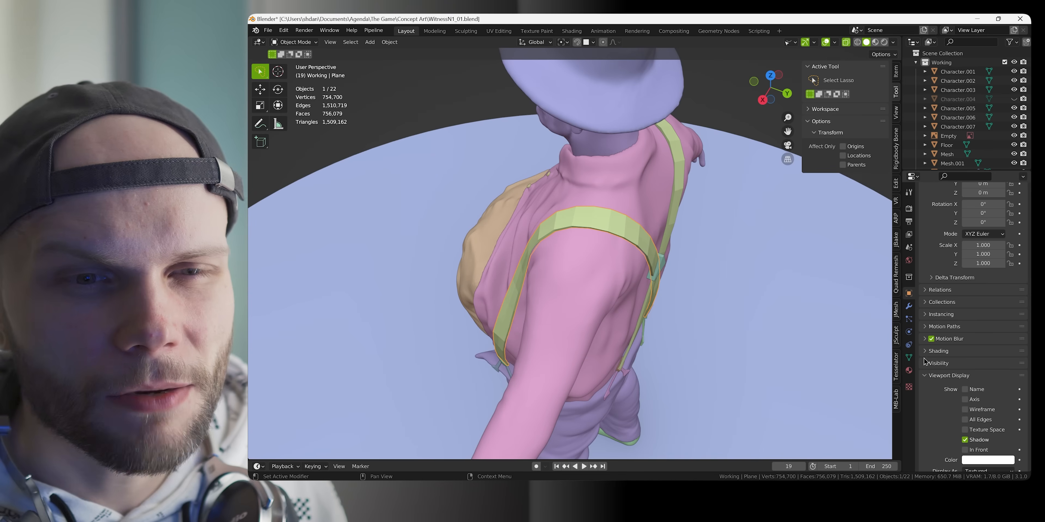
pyautogui.click(909, 358)
pyautogui.rightClick(640, 229)
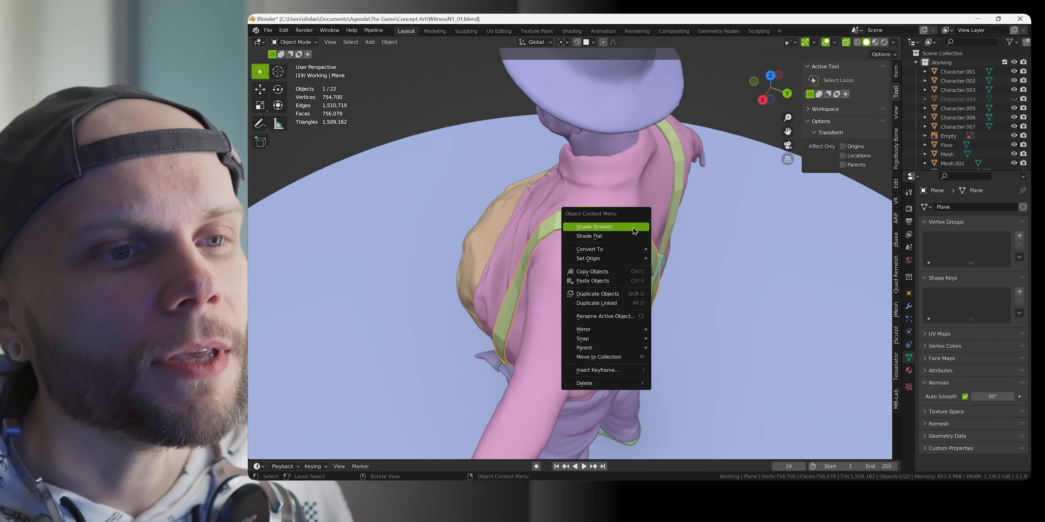
pyautogui.press('Escape')
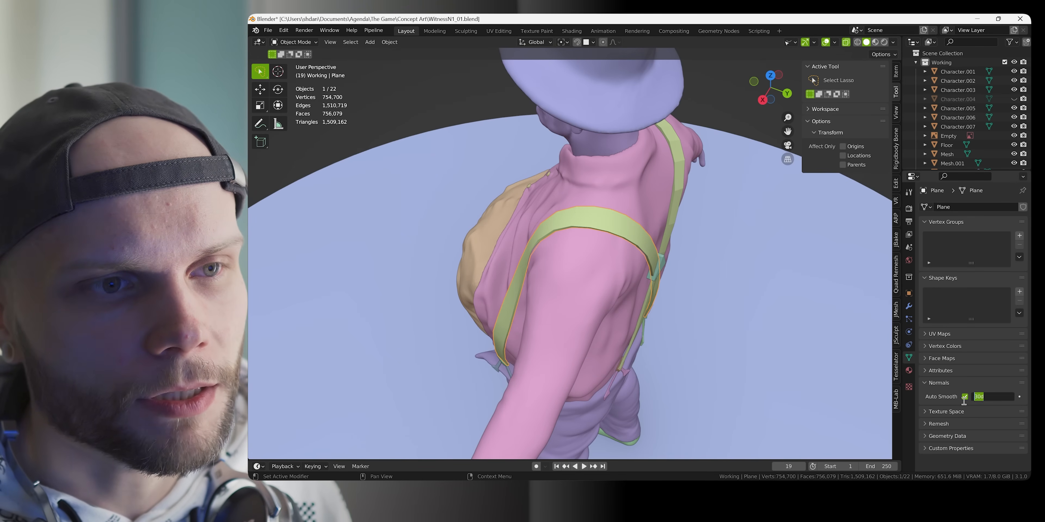
pyautogui.write('0')
pyautogui.press('Return')
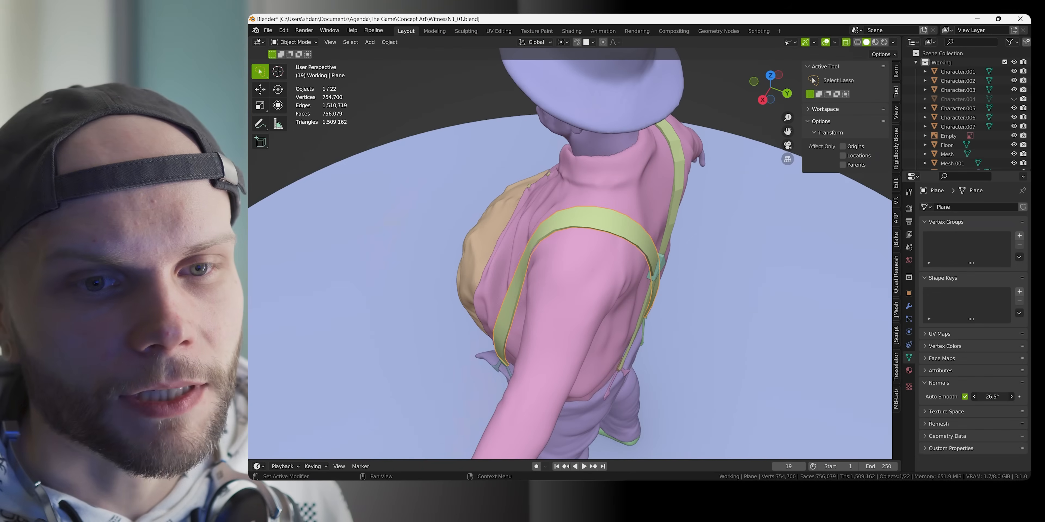
# Enable Auto Smooth at 30° on the mirrored strap, shade it smooth and save the file
pyautogui.moveTo(730, 357); pyautogui.dragTo(596, 328, button='middle')
pyautogui.click(552, 167)
pyautogui.moveTo(748, 293); pyautogui.dragTo(757, 320, button='middle')
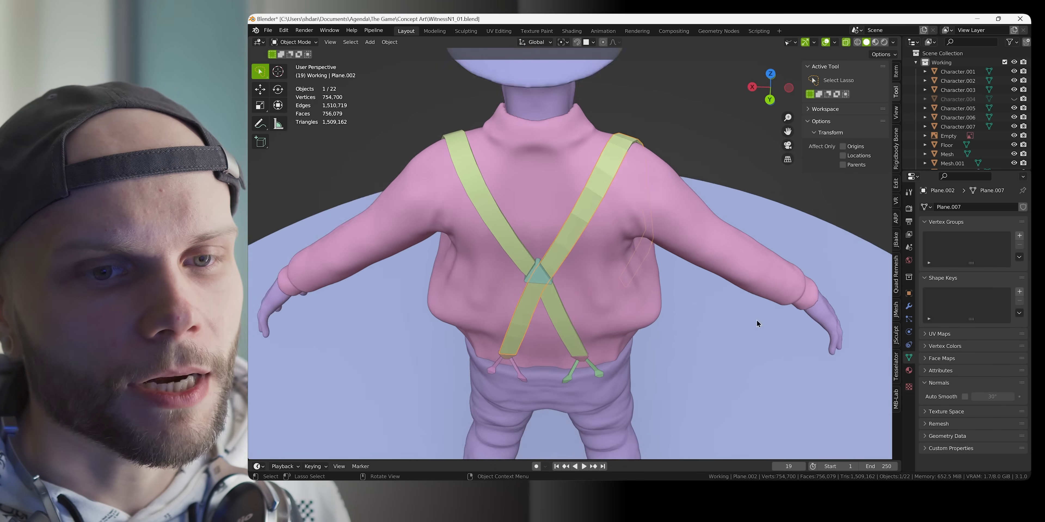
pyautogui.scroll(1, 757, 320)
pyautogui.rightClick(603, 172)
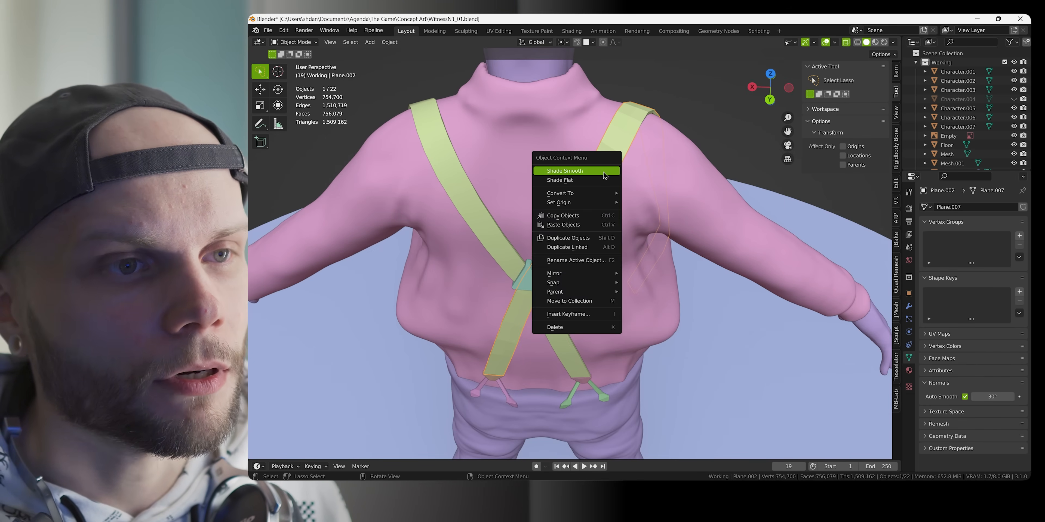
pyautogui.click(603, 172)
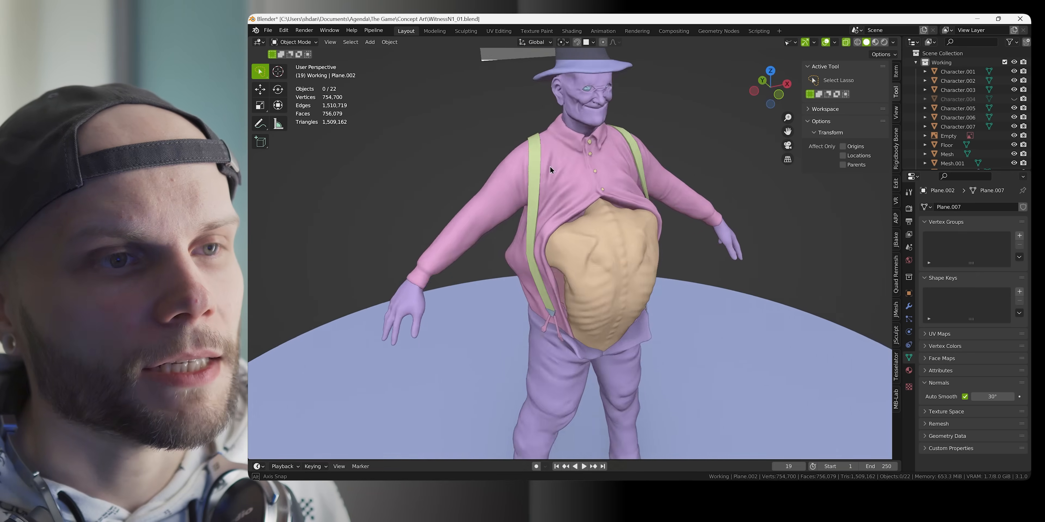
pyautogui.scroll(2, 550, 166)
pyautogui.moveTo(550, 166); pyautogui.dragTo(689, 217, button='middle')
pyautogui.hotkey('ctrl', 's')
# Shade the mirrored front clip with its prongs smooth, using Auto Smooth at 30°, and save the file
pyautogui.moveTo(634, 192); pyautogui.dragTo(674, 256, button='middle')
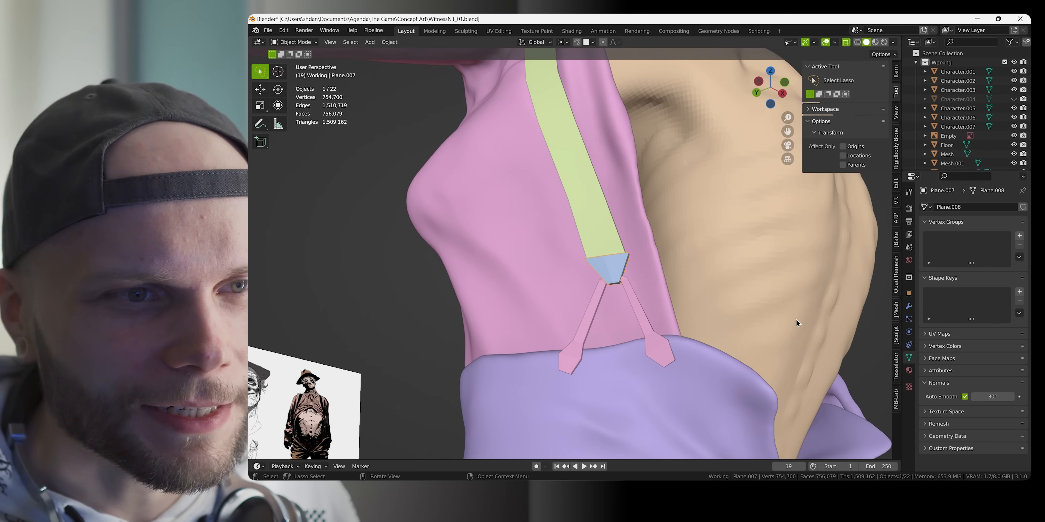
pyautogui.rightClick(644, 303)
pyautogui.click(635, 302)
pyautogui.moveTo(640, 309); pyautogui.dragTo(643, 368, button='middle')
pyautogui.hotkey('ctrl', 's')
# Enable Auto Smooth at 30° and shade smooth the blue front prongs and the green clip above them
pyautogui.click(575, 352)
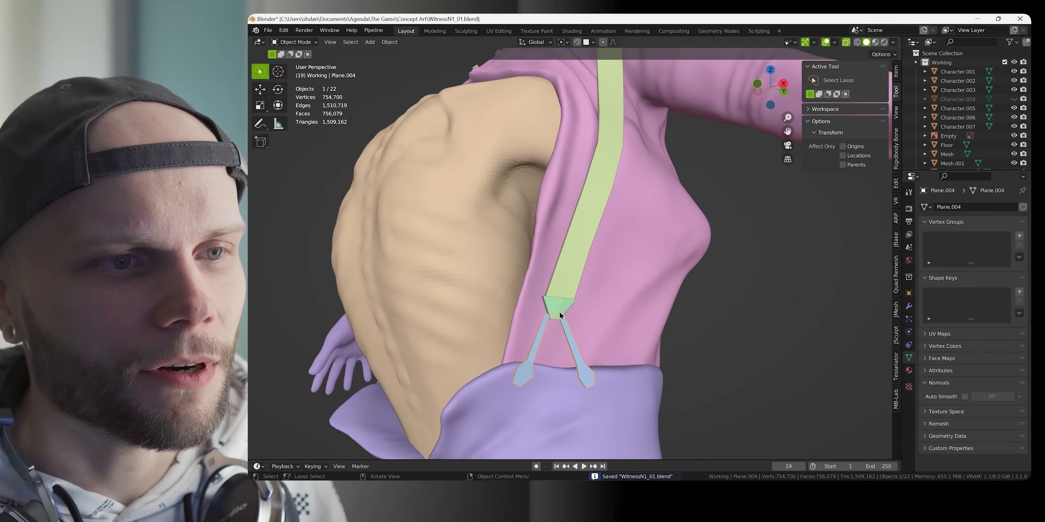
pyautogui.rightClick(571, 343)
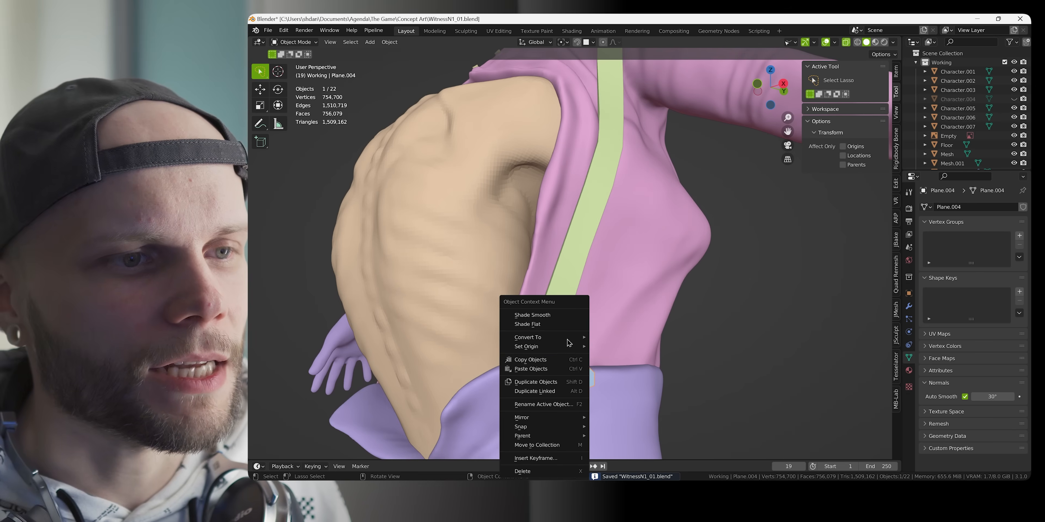
pyautogui.click(559, 321)
pyautogui.moveTo(645, 325); pyautogui.dragTo(613, 268, button='middle')
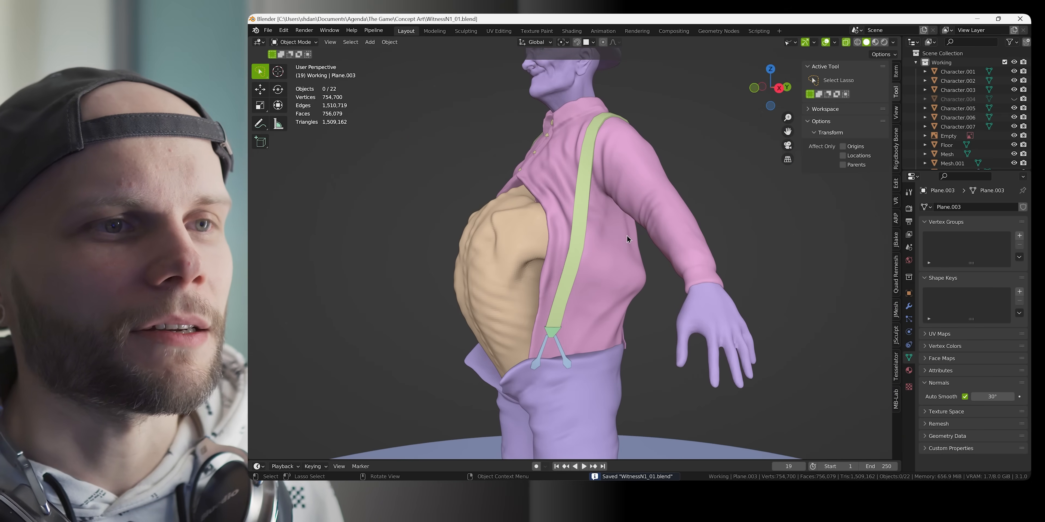
# Select the triangular back patch and examine its shading and the back straps from several angles
pyautogui.moveTo(597, 193); pyautogui.dragTo(644, 195, button='middle')
pyautogui.scroll(5, 626, 210)
pyautogui.click(644, 194)
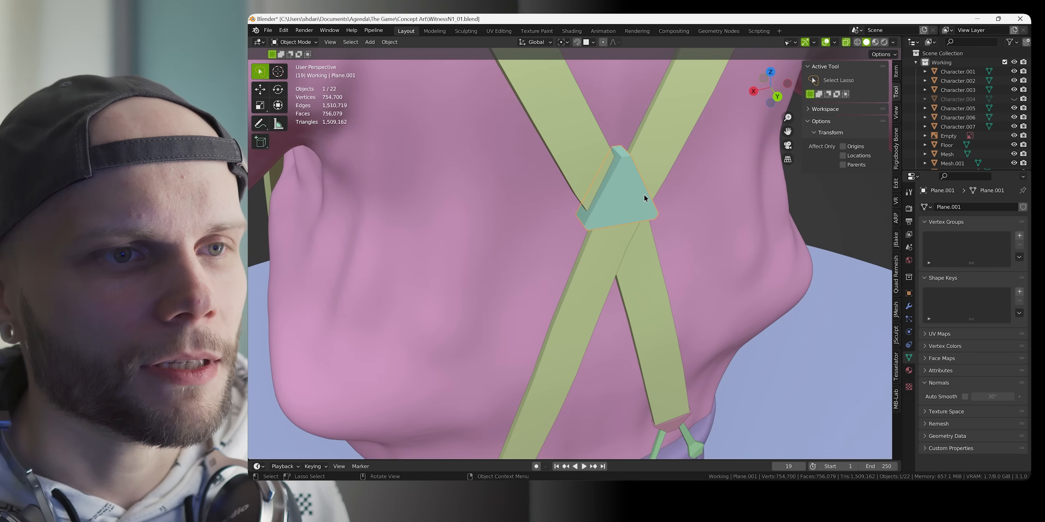
pyautogui.scroll(-5, 645, 239)
pyautogui.moveTo(667, 312); pyautogui.dragTo(669, 276, button='middle')
pyautogui.scroll(4, 669, 276)
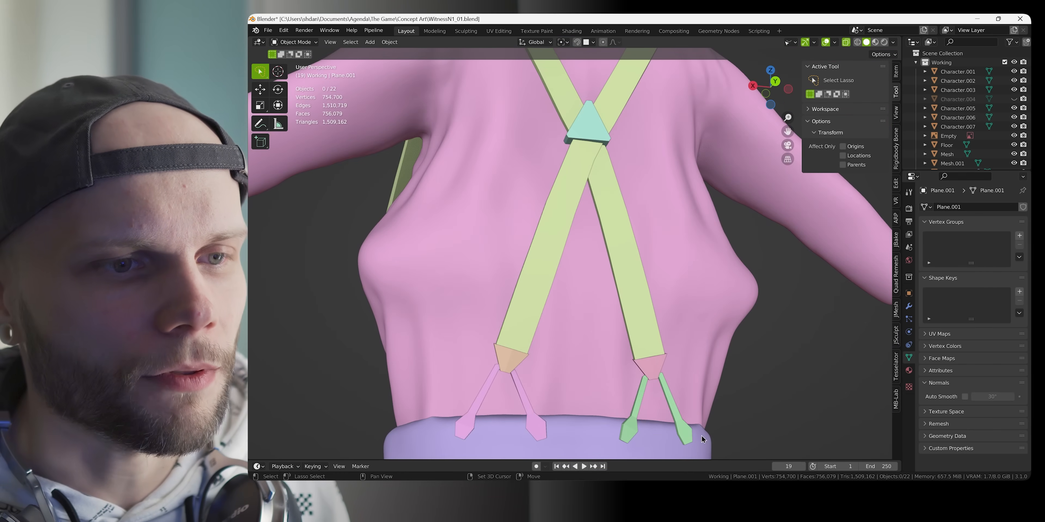
# Enable Auto Smooth at 30° and shade smooth both pairs of back prongs at the waistband
pyautogui.keyDown('shift'); pyautogui.moveTo(701, 436); pyautogui.dragTo(680, 264, button='middle'); pyautogui.keyUp('shift')
pyautogui.moveTo(511, 319); pyautogui.dragTo(511, 343, button='middle')
pyautogui.click(516, 341)
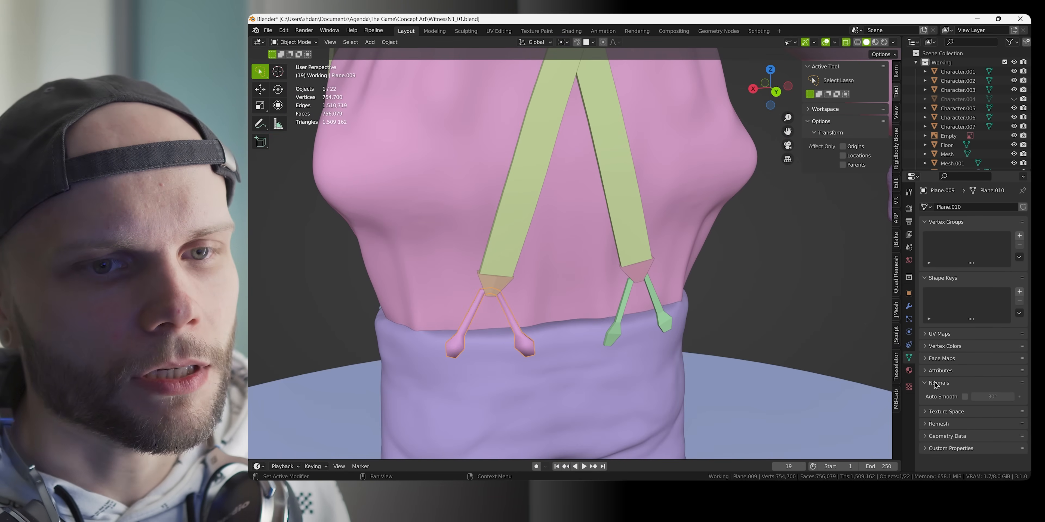
pyautogui.click(965, 397)
pyautogui.rightClick(602, 316)
pyautogui.click(601, 316)
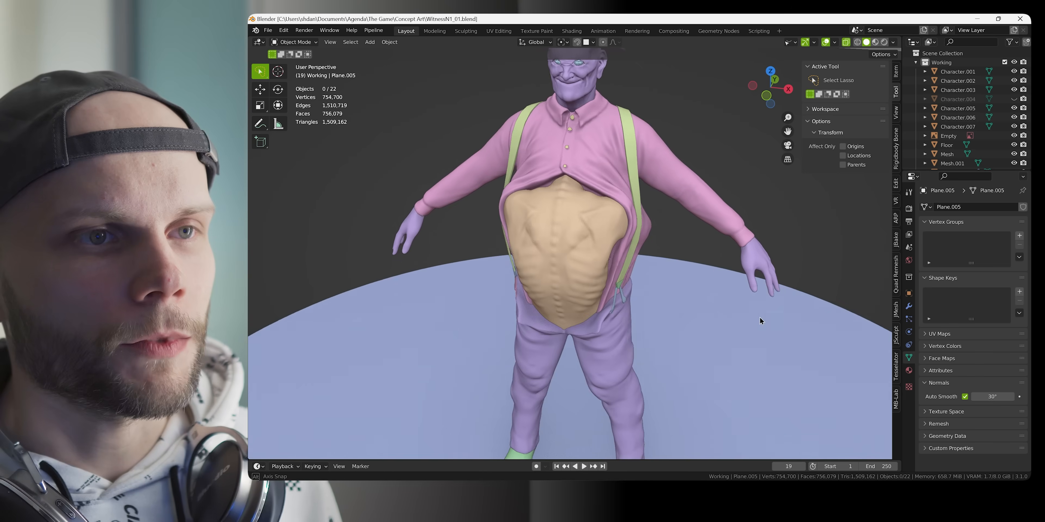
# Examine the suspenders with their back patch, clips and prongs from behind and from the front
pyautogui.moveTo(771, 336); pyautogui.dragTo(633, 272, button='middle')
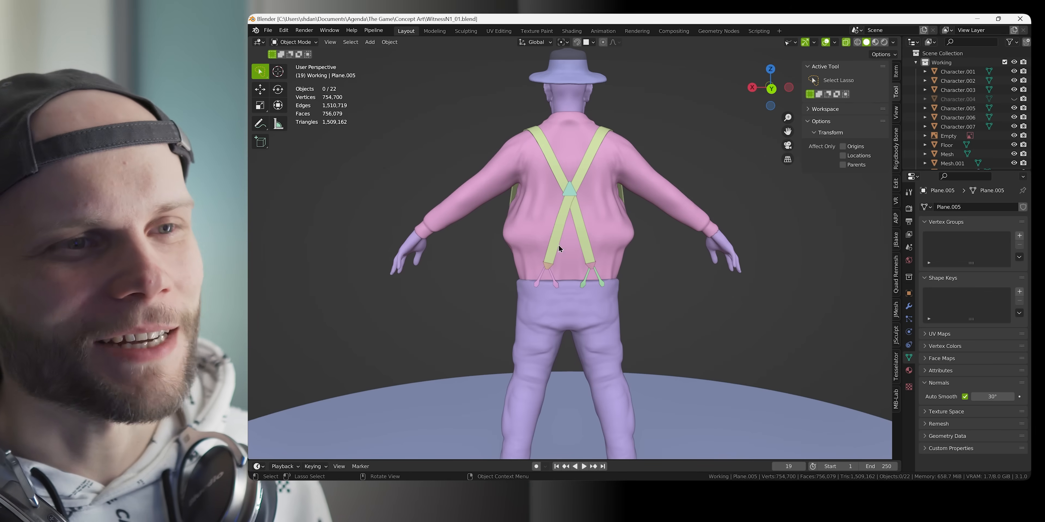
pyautogui.scroll(4, 512, 252)
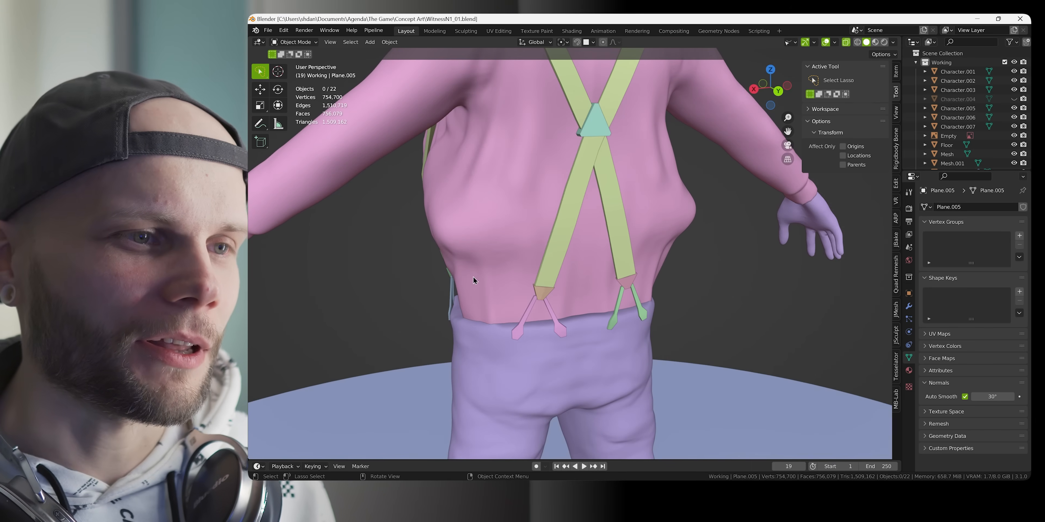
pyautogui.scroll(-4, 711, 253)
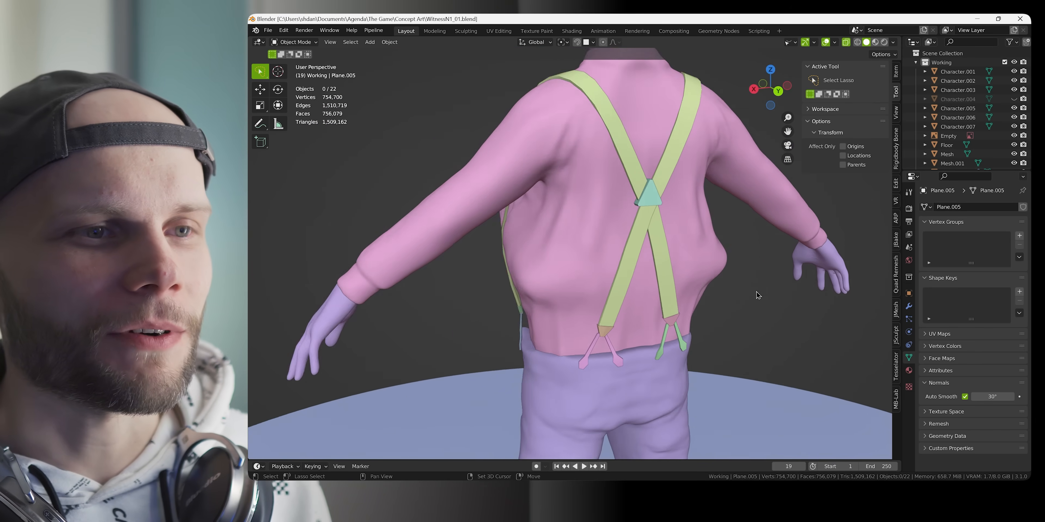
pyautogui.moveTo(756, 291); pyautogui.dragTo(649, 267, button='middle')
pyautogui.scroll(-4, 673, 310)
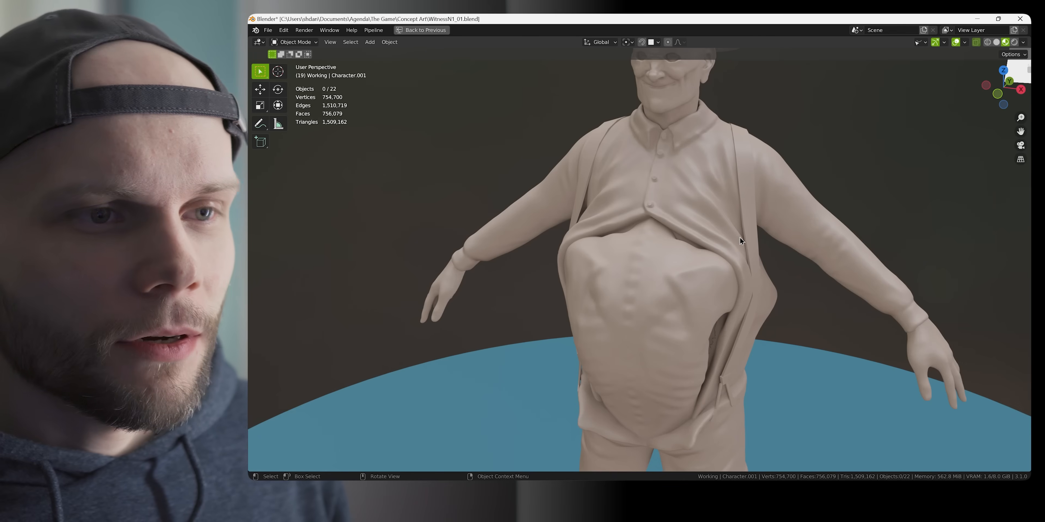
# Select the shirt mesh and examine its collar, buttons, front folds and hem from several angles
pyautogui.moveTo(740, 237); pyautogui.dragTo(723, 283, button='middle')
pyautogui.click(761, 270)
pyautogui.scroll(6, 723, 282)
pyautogui.moveTo(764, 224)
pyautogui.mouseDown(button='middle')
pyautogui.moveTo(763, 209)
pyautogui.moveTo(714, 324)
pyautogui.moveTo(730, 264)
pyautogui.moveTo(826, 220)
pyautogui.moveTo(729, 235)
pyautogui.moveTo(749, 217)
pyautogui.moveTo(755, 290)
pyautogui.moveTo(723, 247)
pyautogui.moveTo(702, 259)
pyautogui.moveTo(804, 243)
pyautogui.moveTo(798, 230)
pyautogui.moveTo(684, 279)
pyautogui.moveTo(739, 223)
pyautogui.moveTo(729, 248)
pyautogui.mouseUp(button='middle')
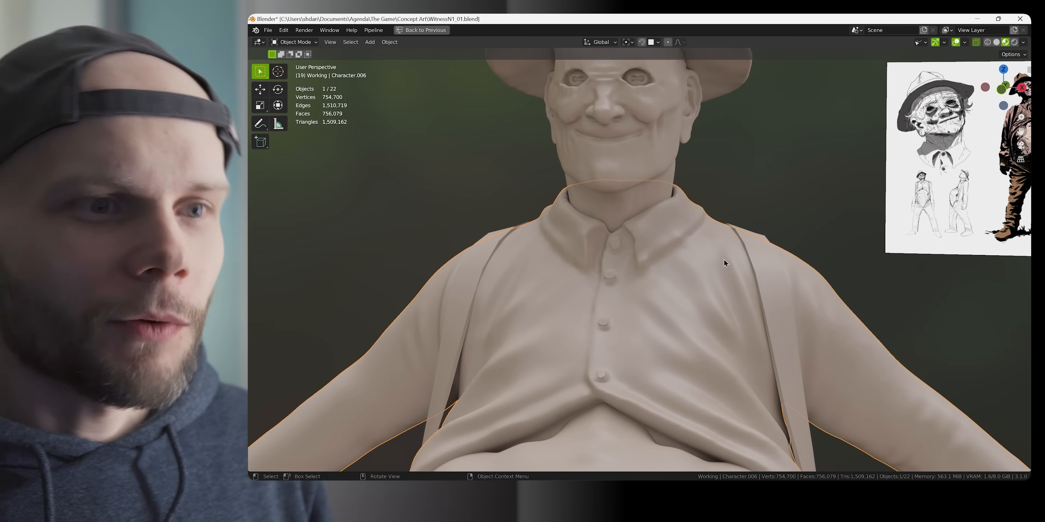
pyautogui.keyDown('ctrl'); pyautogui.moveTo(724, 252); pyautogui.dragTo(663, 207, button='middle'); pyautogui.keyUp('ctrl')
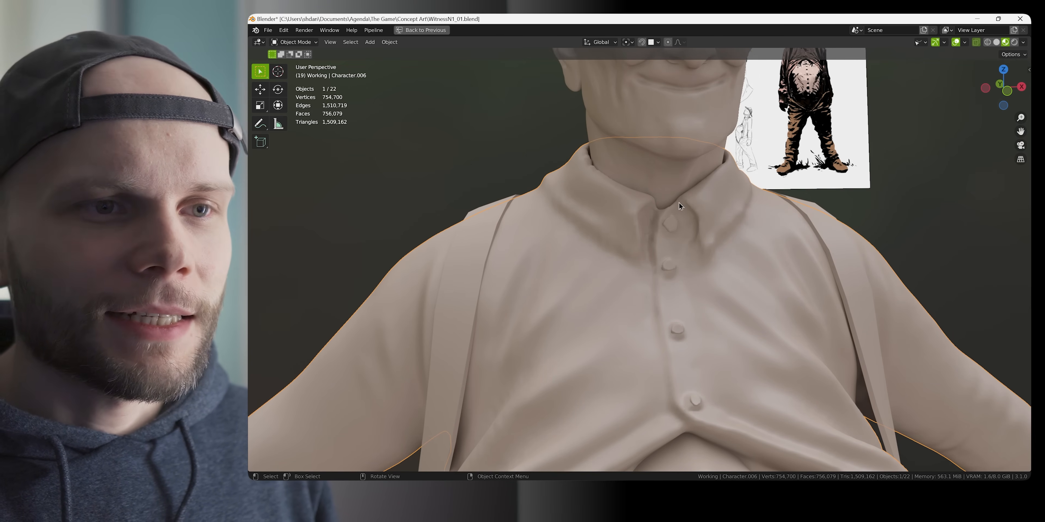
pyautogui.moveTo(685, 213); pyautogui.dragTo(723, 184, button='middle')
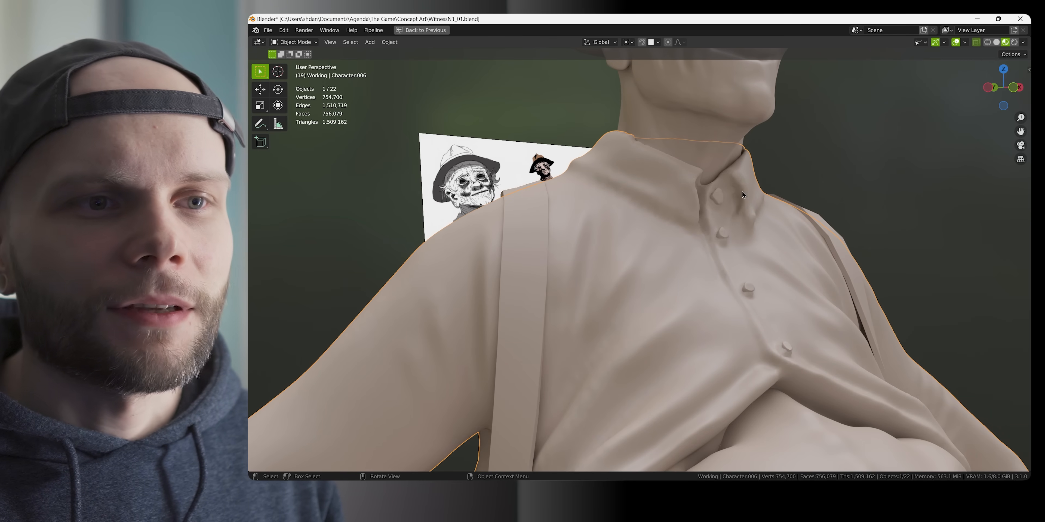
pyautogui.moveTo(775, 209); pyautogui.dragTo(641, 251, button='middle')
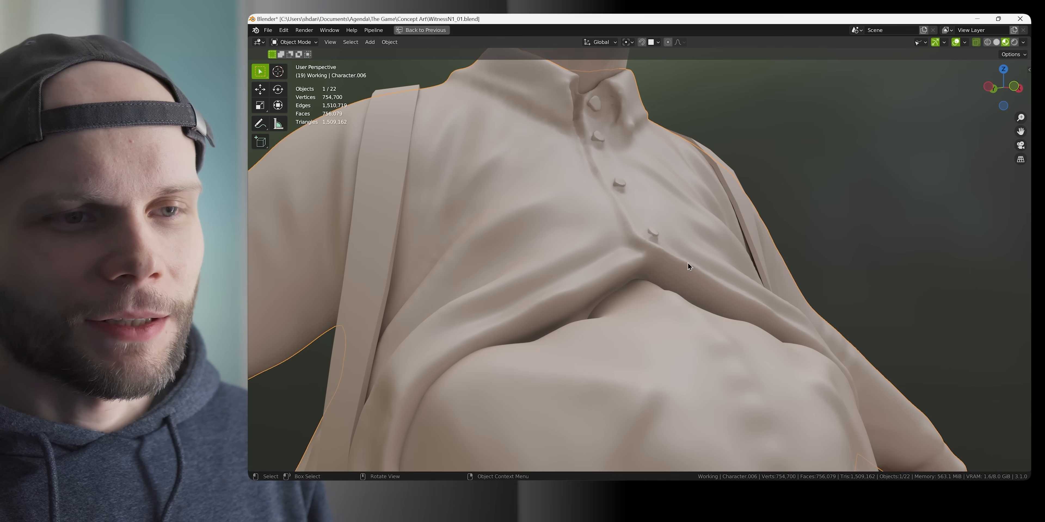
pyautogui.moveTo(740, 282); pyautogui.dragTo(712, 290, button='middle')
pyautogui.scroll(-6, 708, 382)
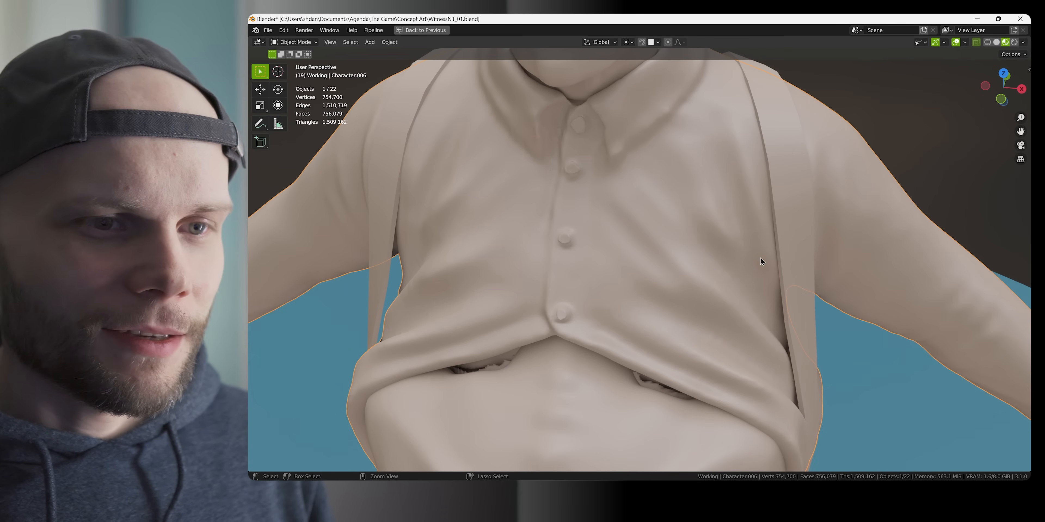
# Put the shirt into Sculpt Mode and set the Grab brush's radius to 106 px for shaping the back of the collar
pyautogui.press('KP_Divide')
pyautogui.moveTo(728, 217); pyautogui.dragTo(705, 281, button='middle')
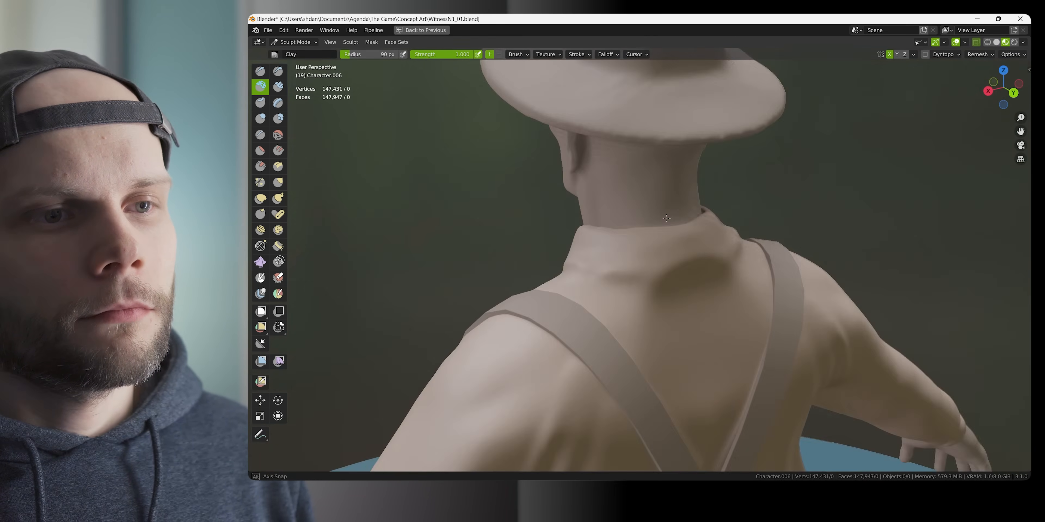
pyautogui.moveTo(616, 244); pyautogui.dragTo(634, 237, button='middle')
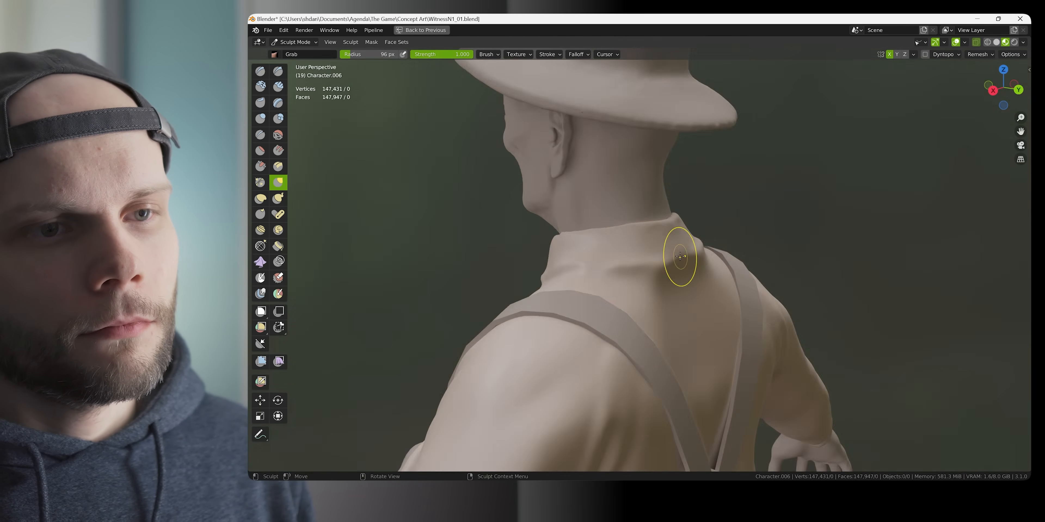
pyautogui.moveTo(681, 256); pyautogui.dragTo(721, 282, button='middle')
pyautogui.press('f')
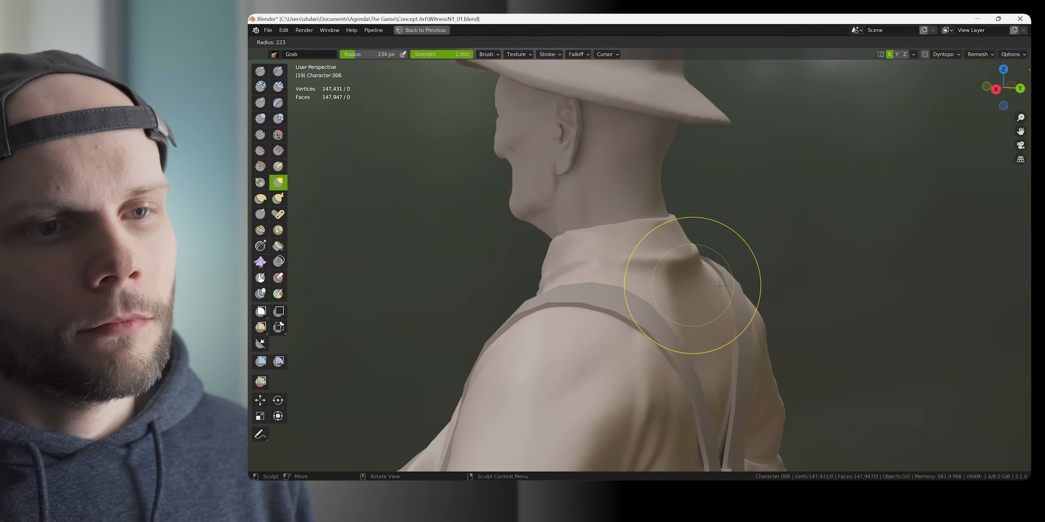
pyautogui.click(783, 283)
# Enable Dyntopo for the shirt and smooth the front collar flaps down into the chest
pyautogui.moveTo(771, 243); pyautogui.dragTo(584, 283, button='middle')
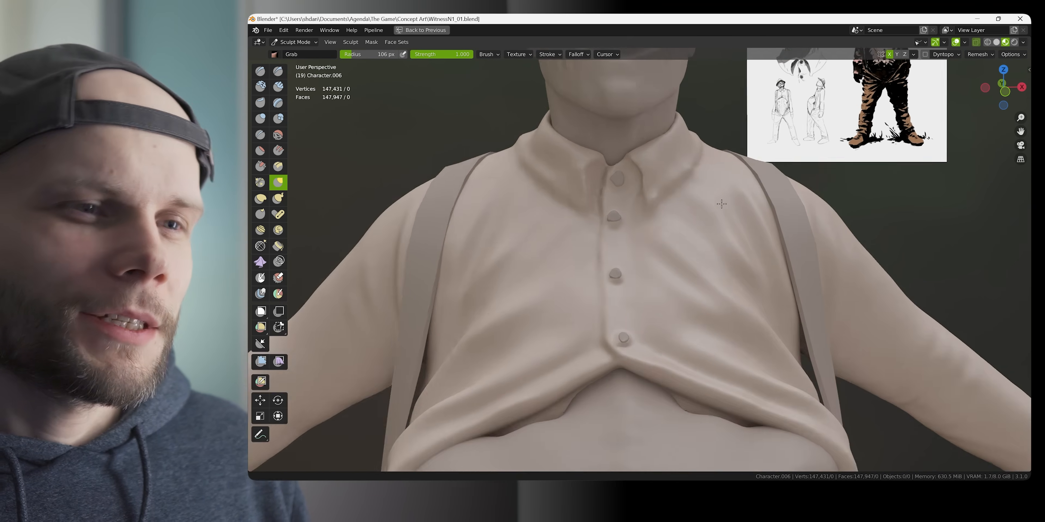
pyautogui.scroll(-4, 676, 230)
pyautogui.keyDown('ctrl'); pyautogui.moveTo(676, 229); pyautogui.dragTo(673, 238, button='middle'); pyautogui.keyUp('ctrl')
pyautogui.scroll(3, 657, 275)
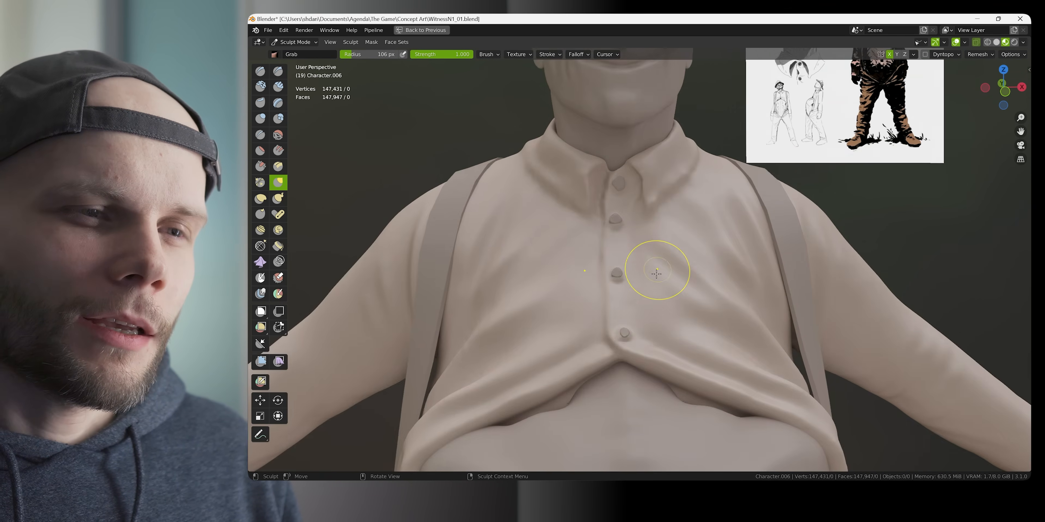
pyautogui.moveTo(658, 275); pyautogui.dragTo(632, 256, button='middle')
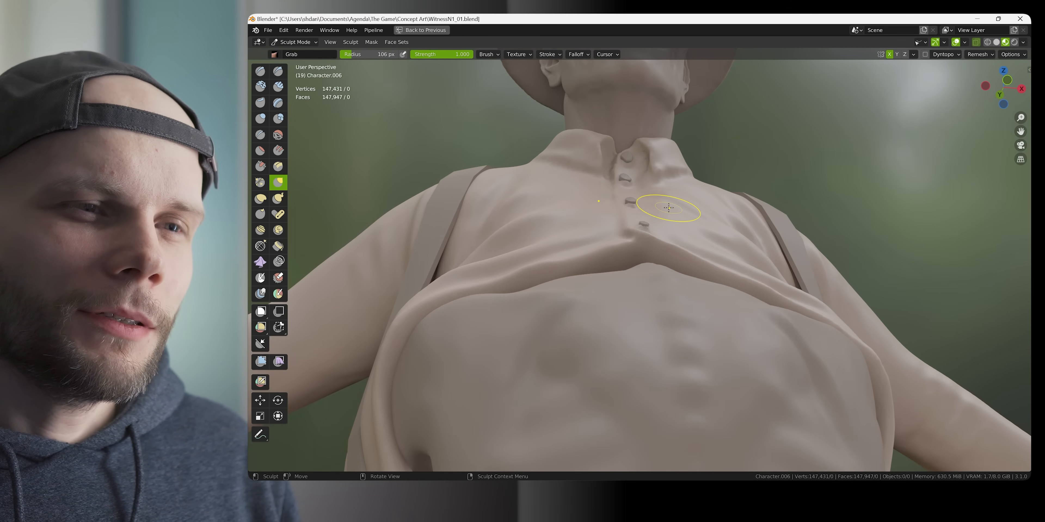
pyautogui.moveTo(674, 212)
pyautogui.mouseDown(button='middle')
pyautogui.moveTo(675, 263)
pyautogui.moveTo(675, 228)
pyautogui.moveTo(670, 238)
pyautogui.moveTo(642, 187)
pyautogui.moveTo(727, 157)
pyautogui.mouseUp(button='middle')
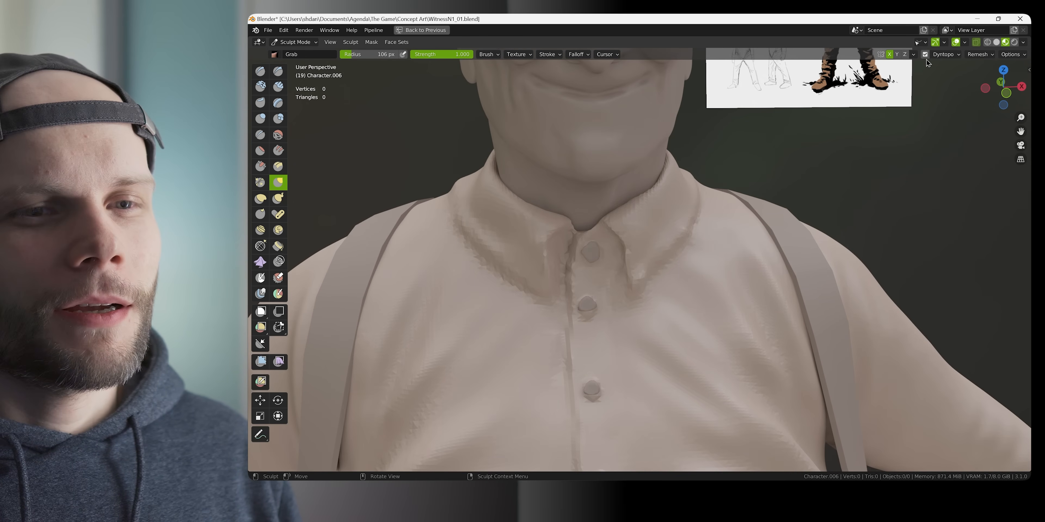
pyautogui.keyDown('shift'); pyautogui.moveTo(637, 262); pyautogui.dragTo(636, 254); pyautogui.keyUp('shift')
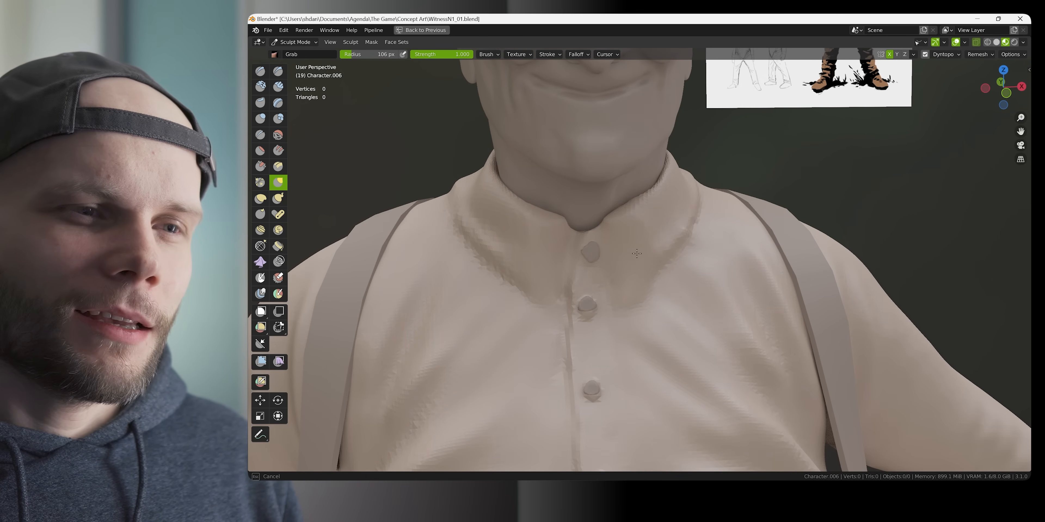
# Smooth the old collar fold around the back of the neck and pull out new pointed front collar tips with Grab
pyautogui.moveTo(686, 220); pyautogui.dragTo(630, 230, button='middle')
pyautogui.moveTo(717, 177); pyautogui.dragTo(776, 231, button='middle')
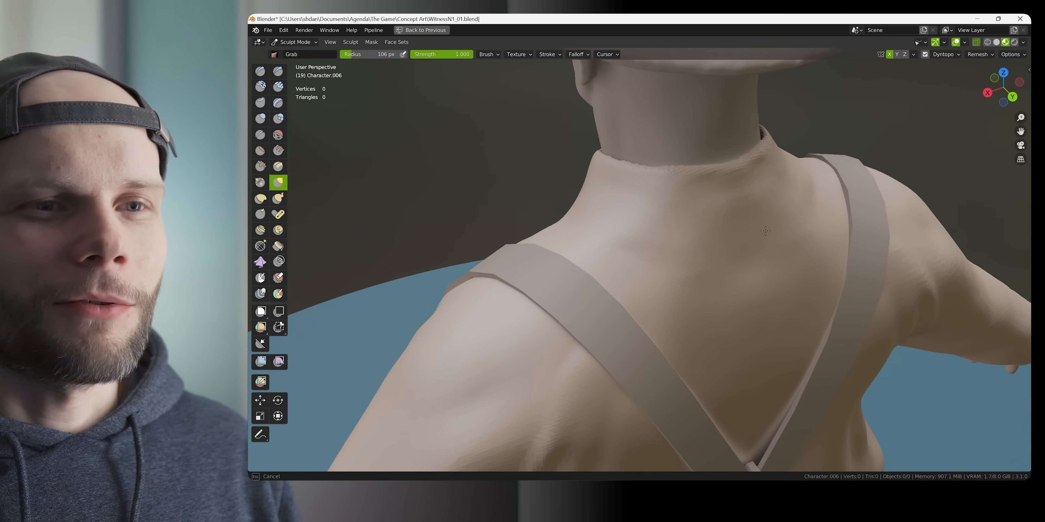
pyautogui.moveTo(718, 248); pyautogui.dragTo(662, 263, button='middle')
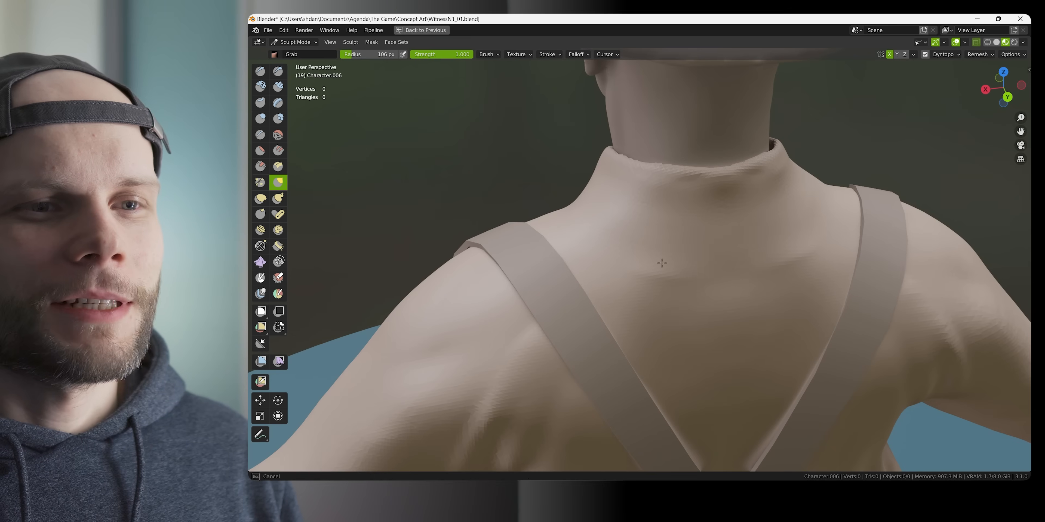
pyautogui.moveTo(732, 255); pyautogui.dragTo(652, 204, button='middle')
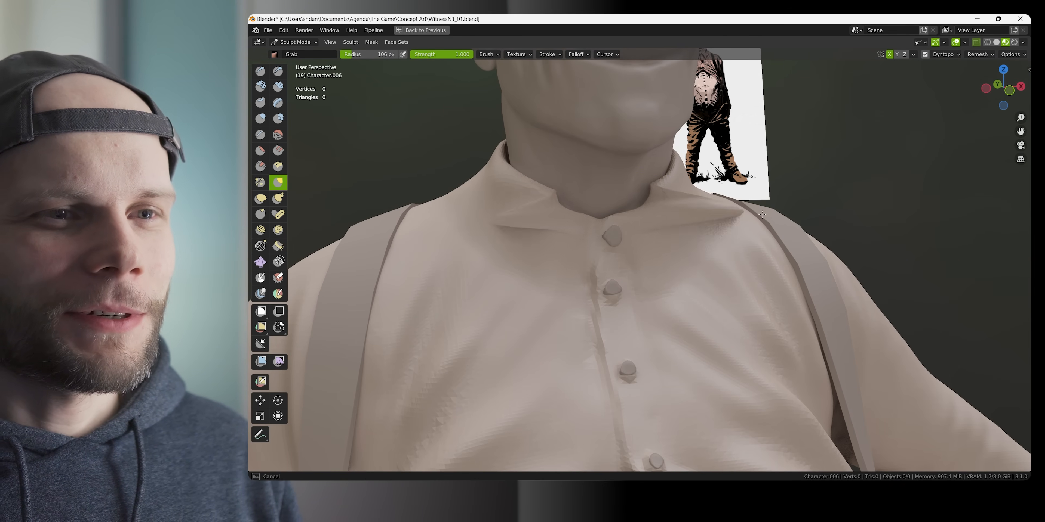
# Try to pull the shirt collar's front edge down into a point with the Snake Hook brush
pyautogui.moveTo(763, 214); pyautogui.dragTo(702, 189, button='middle')
pyautogui.press('k')
pyautogui.moveTo(658, 188)
pyautogui.mouseDown()
pyautogui.moveTo(696, 251)
pyautogui.moveTo(677, 310)
pyautogui.mouseUp()
pyautogui.moveTo(745, 217)
pyautogui.mouseDown(button='middle')
pyautogui.moveTo(750, 224)
pyautogui.moveTo(611, 183)
pyautogui.mouseUp(button='middle')
pyautogui.hotkey('ctrl', 'z')
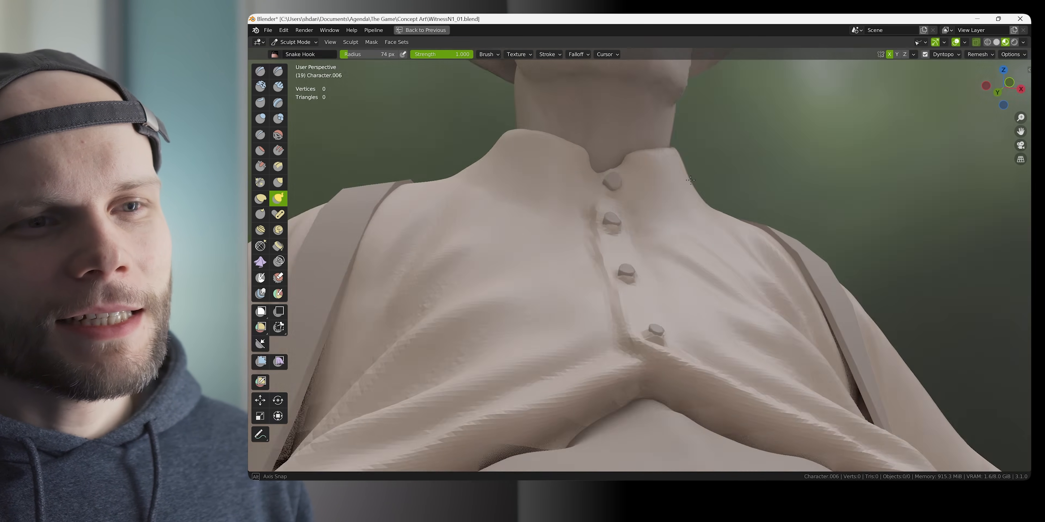
# Try to pull the collar's edge outward using the Snake Hook brush with a 74 px radius, and undo the stroke
pyautogui.scroll(-4, 630, 249)
pyautogui.press('f')
pyautogui.click(630, 250)
pyautogui.moveTo(629, 249)
pyautogui.mouseDown(button='middle')
pyautogui.moveTo(675, 265)
pyautogui.moveTo(702, 212)
pyautogui.moveTo(790, 210)
pyautogui.moveTo(737, 215)
pyautogui.moveTo(746, 226)
pyautogui.moveTo(725, 210)
pyautogui.moveTo(709, 233)
pyautogui.moveTo(660, 217)
pyautogui.moveTo(788, 210)
pyautogui.moveTo(779, 225)
pyautogui.moveTo(665, 242)
pyautogui.mouseUp(button='middle')
pyautogui.scroll(-2, 661, 217)
pyautogui.scroll(8, 665, 242)
pyautogui.moveTo(689, 211); pyautogui.dragTo(723, 182, button='middle')
pyautogui.moveTo(696, 98); pyautogui.dragTo(740, 134)
pyautogui.hotkey('ctrl', 'z')
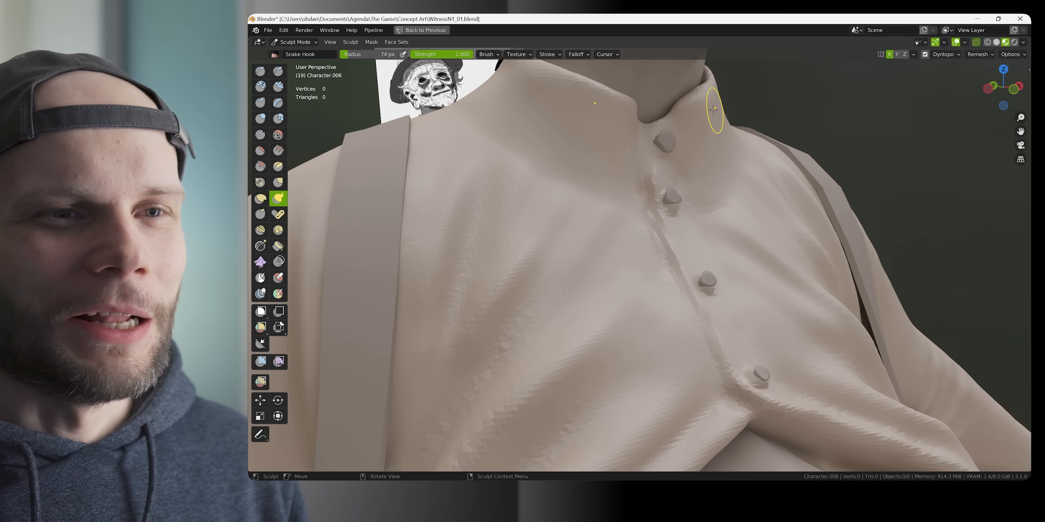
# Try to pull both front collar edges down into long tips with the Snake Hook brush at a 144 px radius
pyautogui.press('f')
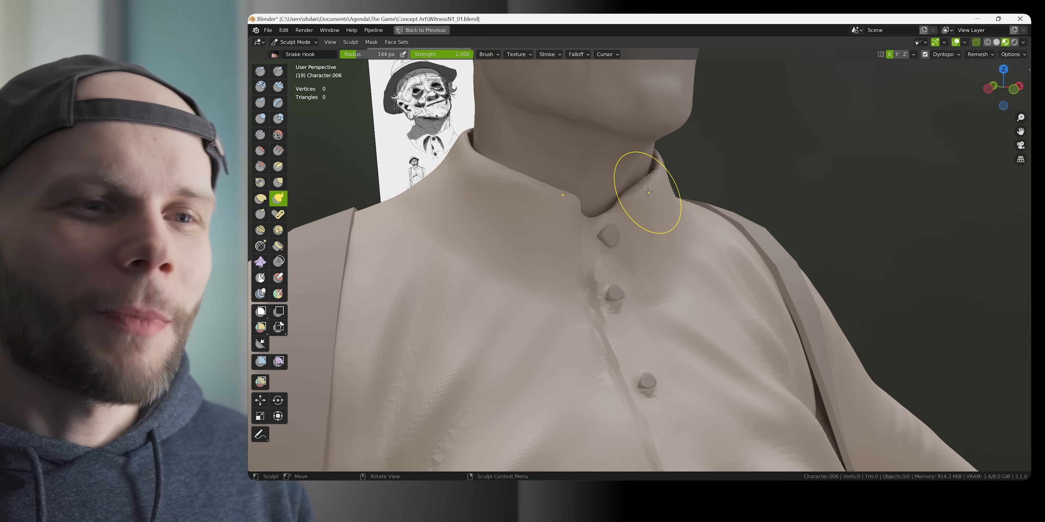
pyautogui.moveTo(648, 192)
pyautogui.mouseDown()
pyautogui.moveTo(665, 219)
pyautogui.moveTo(677, 313)
pyautogui.mouseUp()
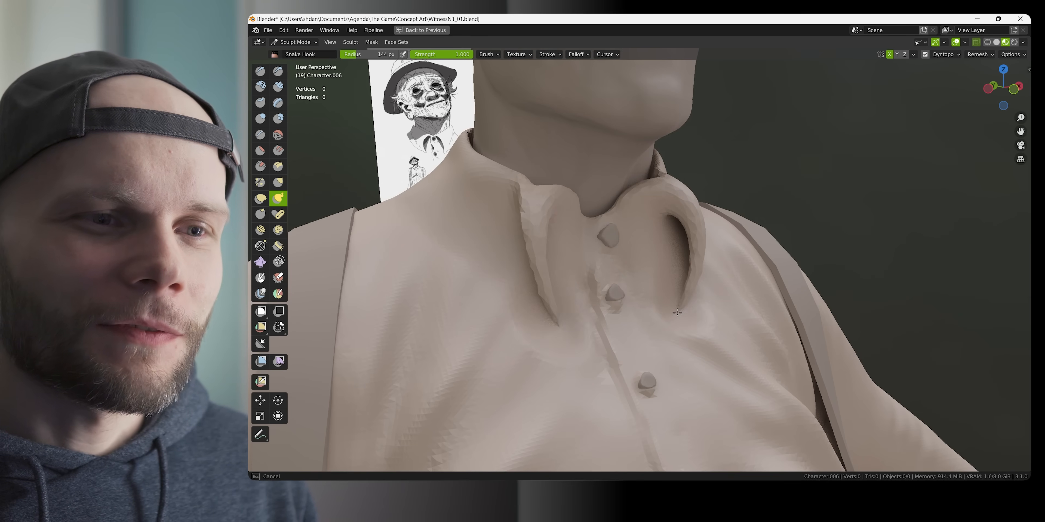
pyautogui.moveTo(700, 191)
pyautogui.mouseDown(button='middle')
pyautogui.moveTo(667, 179)
pyautogui.moveTo(694, 188)
pyautogui.moveTo(686, 190)
pyautogui.mouseUp(button='middle')
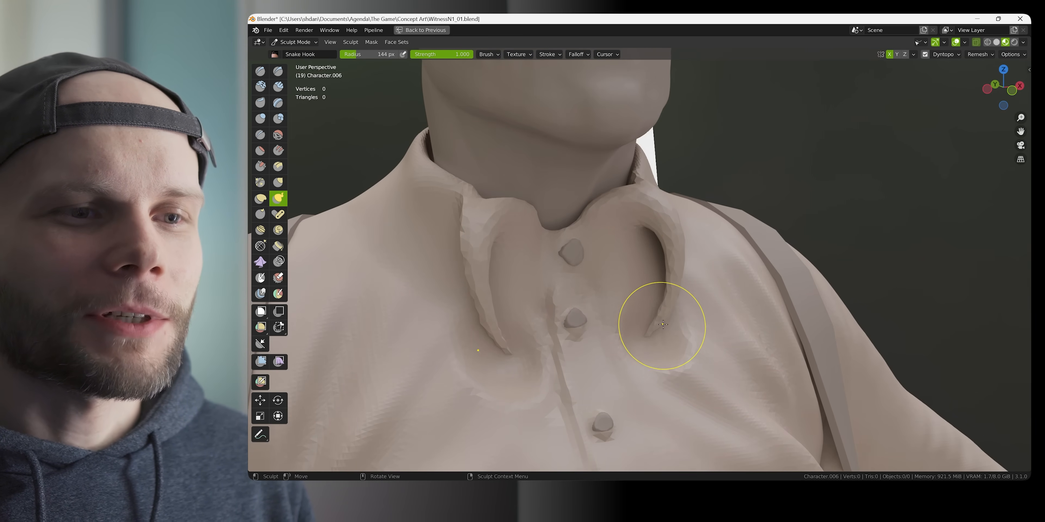
# Try to reshape the collar area with the Grab brush at a 213 px radius
pyautogui.moveTo(663, 324)
pyautogui.mouseDown(button='middle')
pyautogui.moveTo(750, 252)
pyautogui.moveTo(732, 256)
pyautogui.moveTo(657, 221)
pyautogui.moveTo(714, 280)
pyautogui.moveTo(732, 263)
pyautogui.mouseUp(button='middle')
pyautogui.press('f')
pyautogui.click(726, 283)
pyautogui.press('c')
pyautogui.press('g')
pyautogui.moveTo(718, 235)
pyautogui.mouseDown()
pyautogui.moveTo(716, 264)
pyautogui.moveTo(722, 256)
pyautogui.mouseUp()
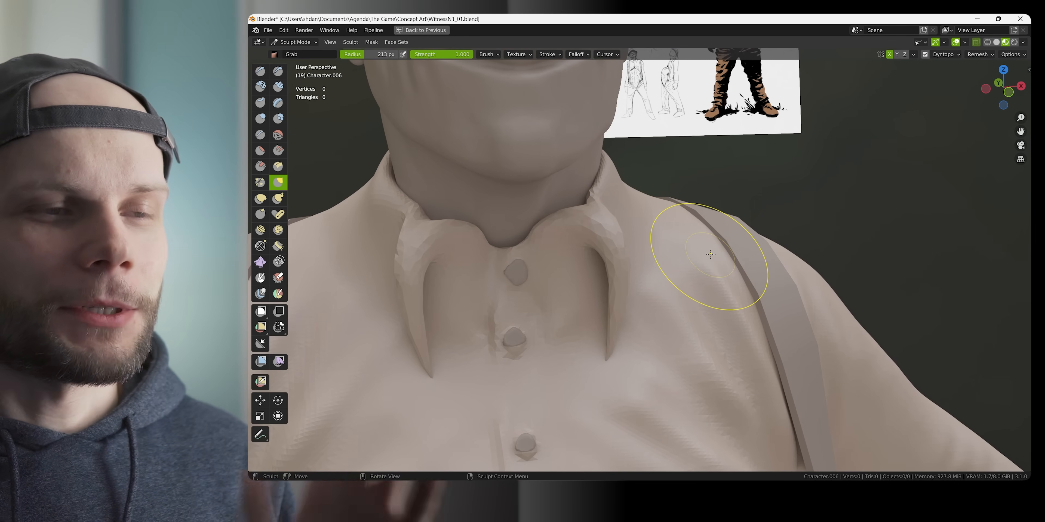
# Undo the latest sculpting strokes on the collar tips
pyautogui.hotkey('ctrl', 'z')
pyautogui.hotkey('ctrl', 'z')
pyautogui.hotkey('ctrl', 'z')
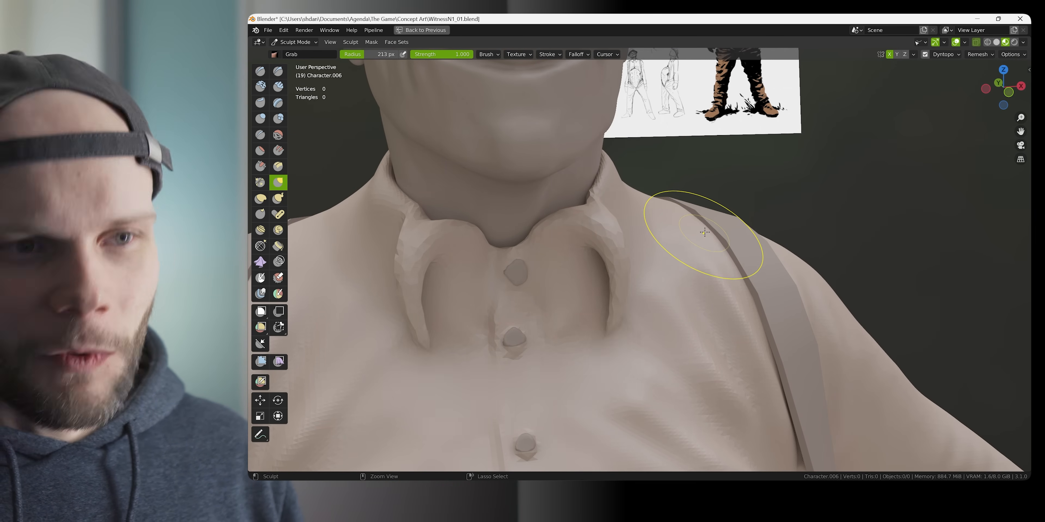
pyautogui.hotkey('ctrl', 'shift', 'z')
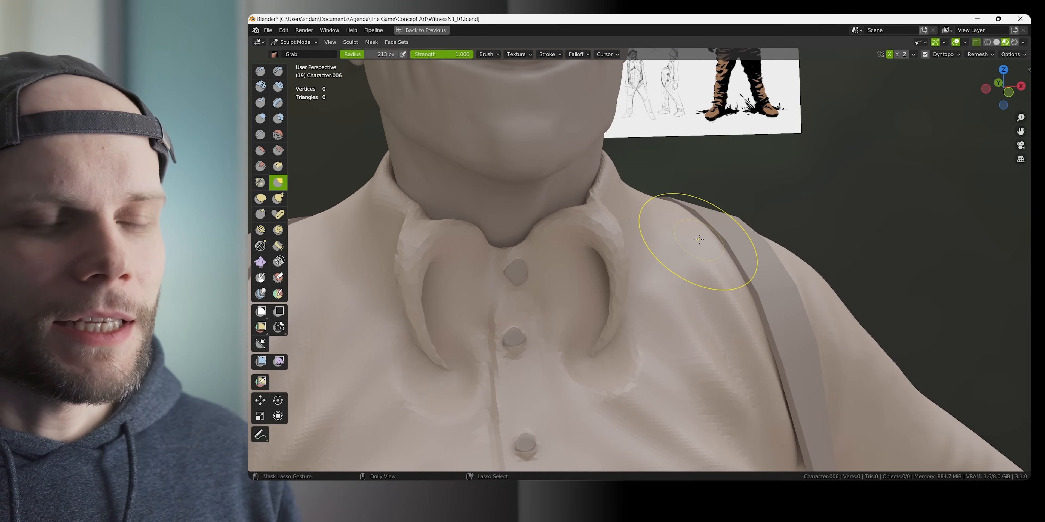
pyautogui.hotkey('ctrl', 'z')
# Switch the shirt from Sculpt Mode back to Object Mode
pyautogui.moveTo(700, 239); pyautogui.dragTo(728, 231, button='middle')
pyautogui.scroll(-5, 685, 257)
pyautogui.hotkey('ctrl', 'Tab')
pyautogui.click(663, 248)
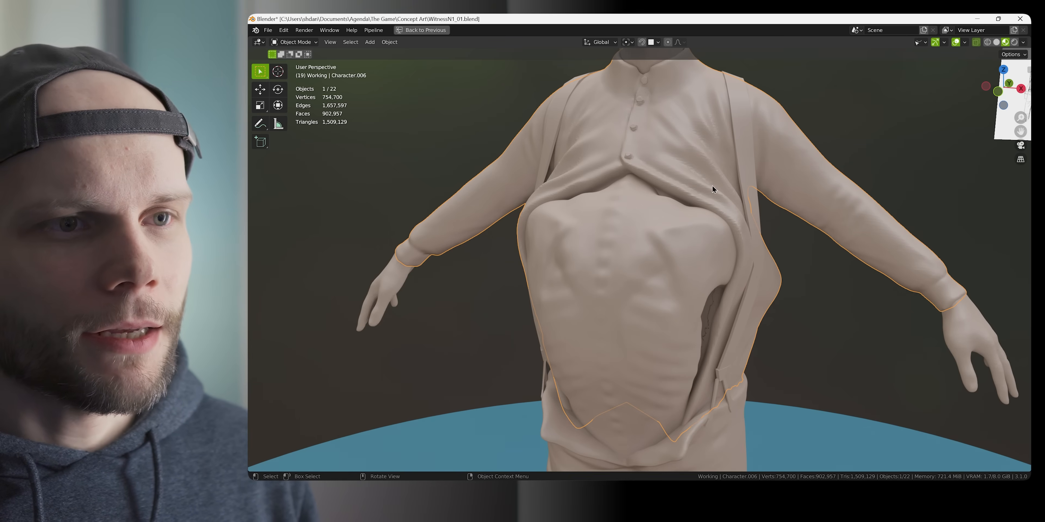
pyautogui.moveTo(712, 185); pyautogui.dragTo(674, 228, button='middle')
pyautogui.scroll(3, 656, 120)
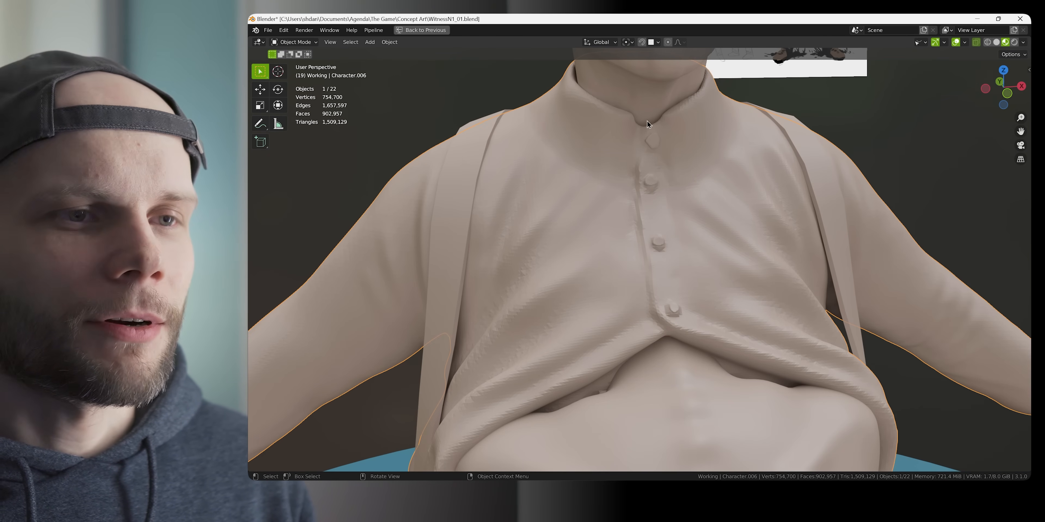
pyautogui.moveTo(646, 257); pyautogui.dragTo(675, 197, button='middle')
pyautogui.scroll(-4, 699, 224)
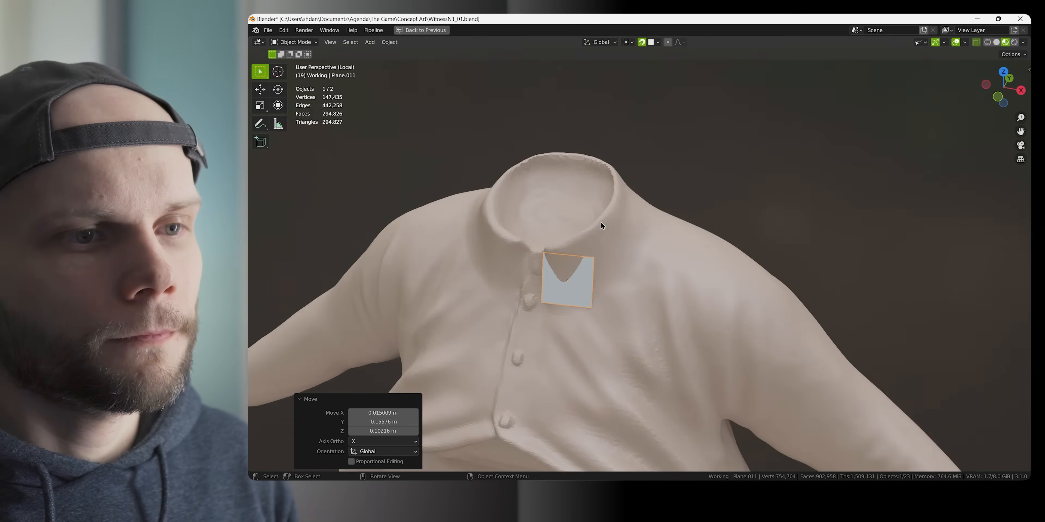
# Rotate and move the end edge of the mirrored collar strip at the back of the neck
pyautogui.moveTo(600, 222); pyautogui.dragTo(625, 198, button='middle')
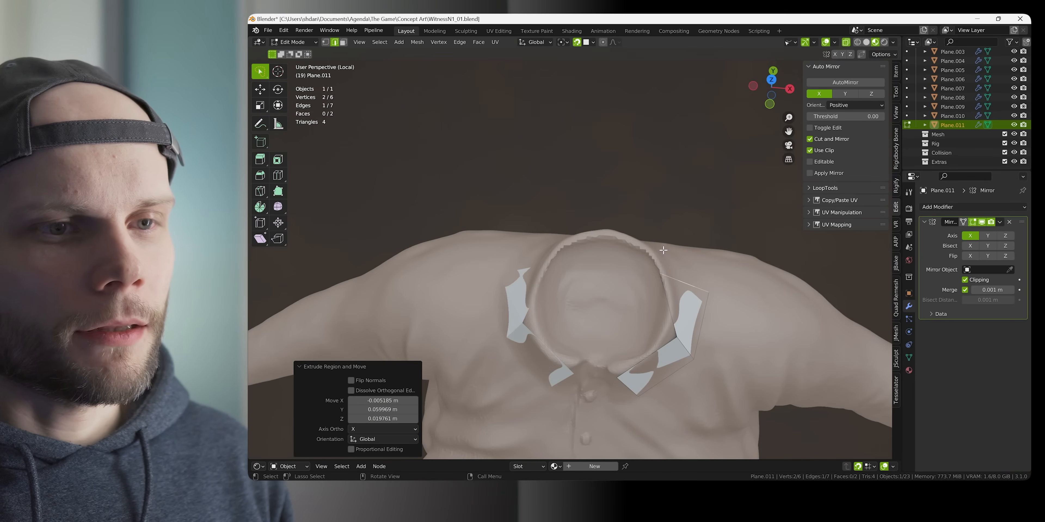
pyautogui.moveTo(652, 243); pyautogui.dragTo(564, 242, button='middle')
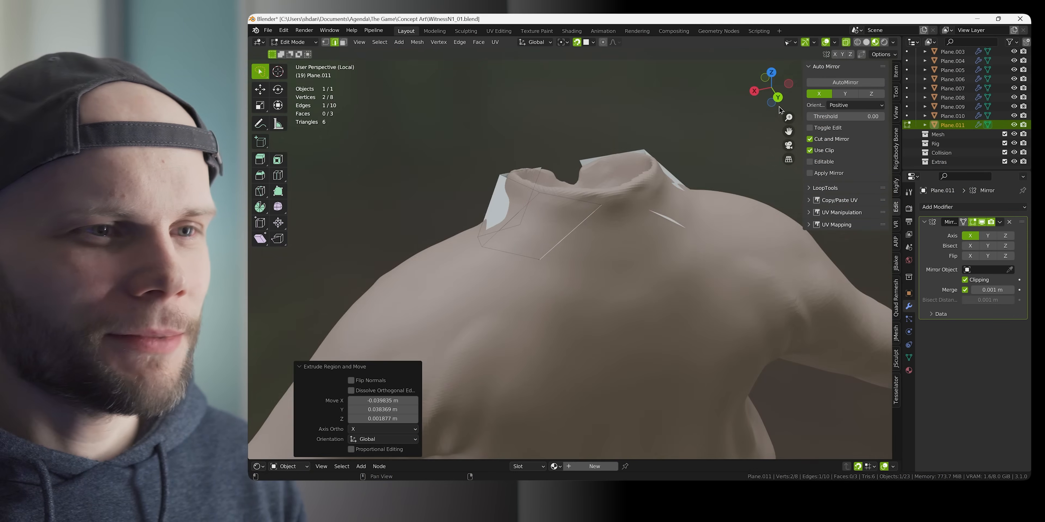
pyautogui.moveTo(609, 171)
pyautogui.mouseDown(button='middle')
pyautogui.moveTo(603, 205)
pyautogui.moveTo(614, 170)
pyautogui.mouseUp(button='middle')
pyautogui.press('r')
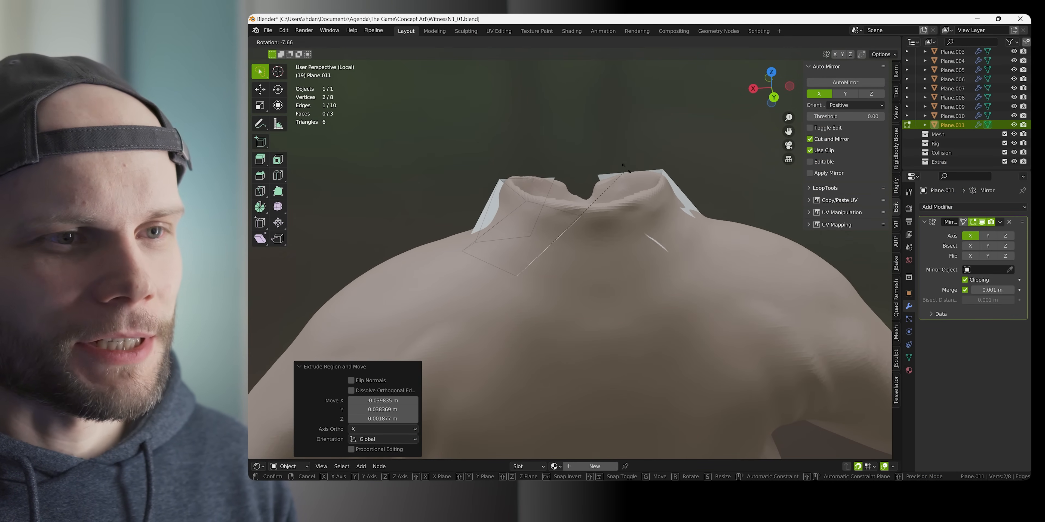
pyautogui.click(561, 195)
pyautogui.press('g')
pyautogui.click(558, 203)
pyautogui.moveTo(561, 204); pyautogui.dragTo(519, 223, button='middle')
# Reposition the collar strip's end vertices and extrude its end edge to the mirror centre line at the nape
pyautogui.click(597, 253)
pyautogui.keyDown('shift'); pyautogui.click(590, 326); pyautogui.keyUp('shift')
pyautogui.press('g')
pyautogui.click(618, 268)
pyautogui.press('e')
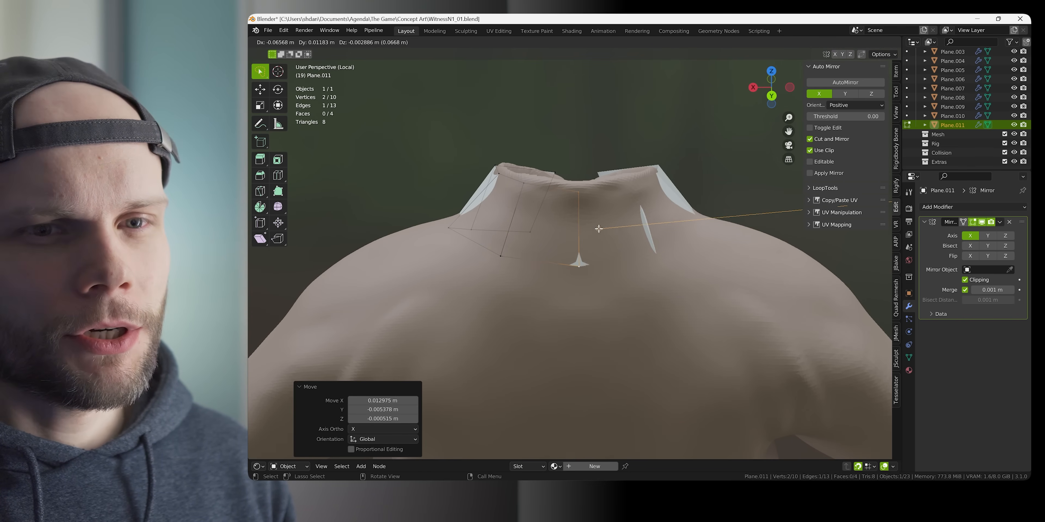
pyautogui.click(599, 229)
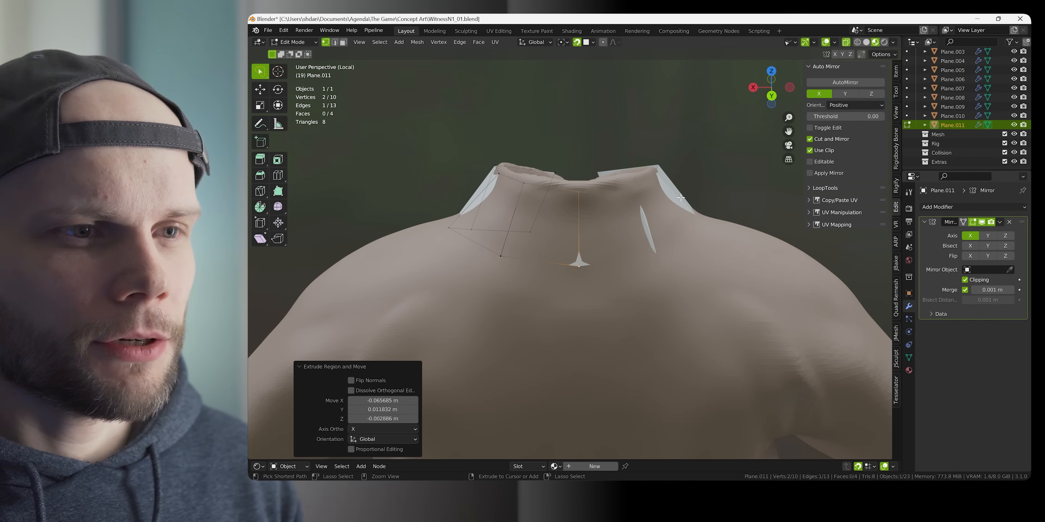
# Add a level 2 Subdivision Surface modifier to the mirrored collar strip and return to Edit Mode
pyautogui.hotkey('ctrl', '2')
pyautogui.hotkey('ctrl', 'z')
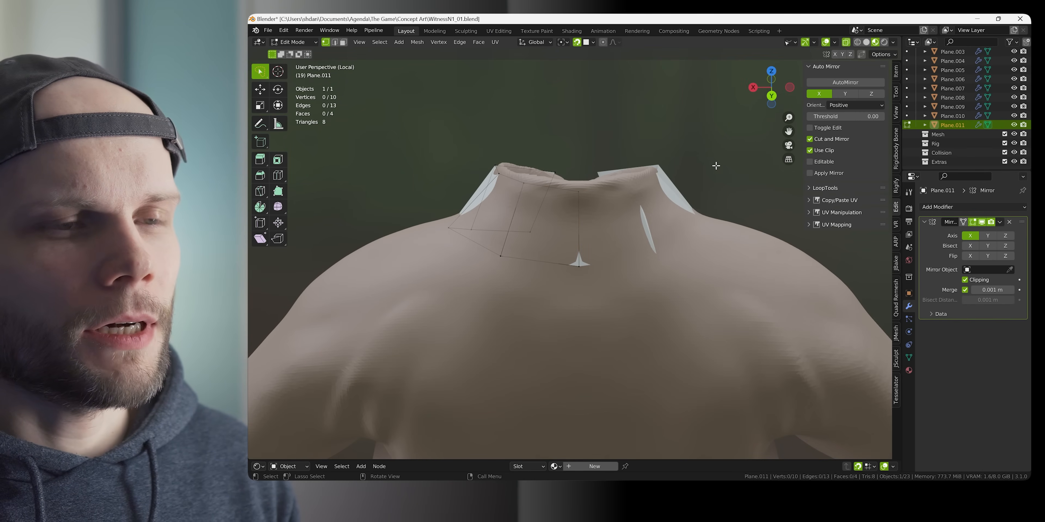
pyautogui.press('Tab')
pyautogui.hotkey('ctrl', '2')
pyautogui.hotkey('ctrl', 'Tab')
pyautogui.press('Tab')
pyautogui.moveTo(619, 262); pyautogui.dragTo(636, 285, button='middle')
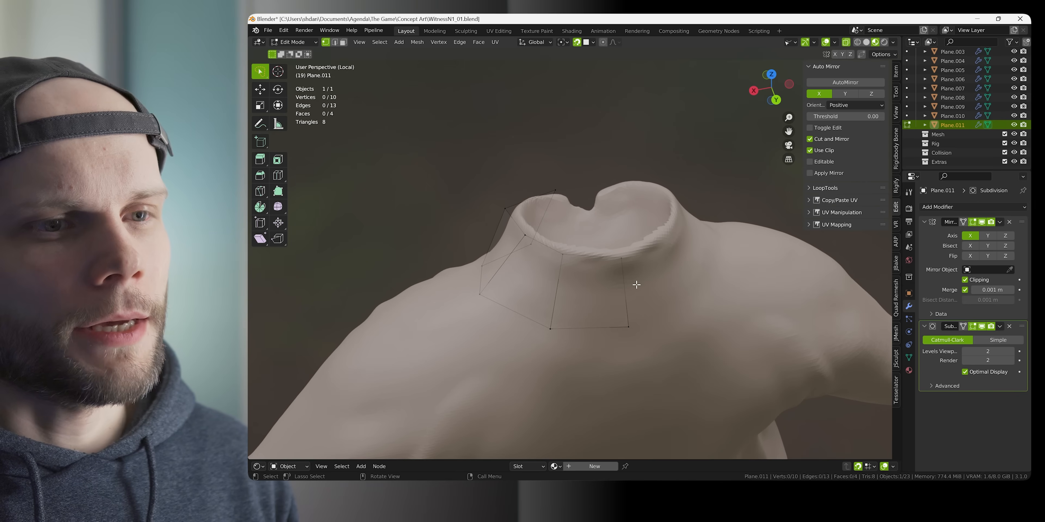
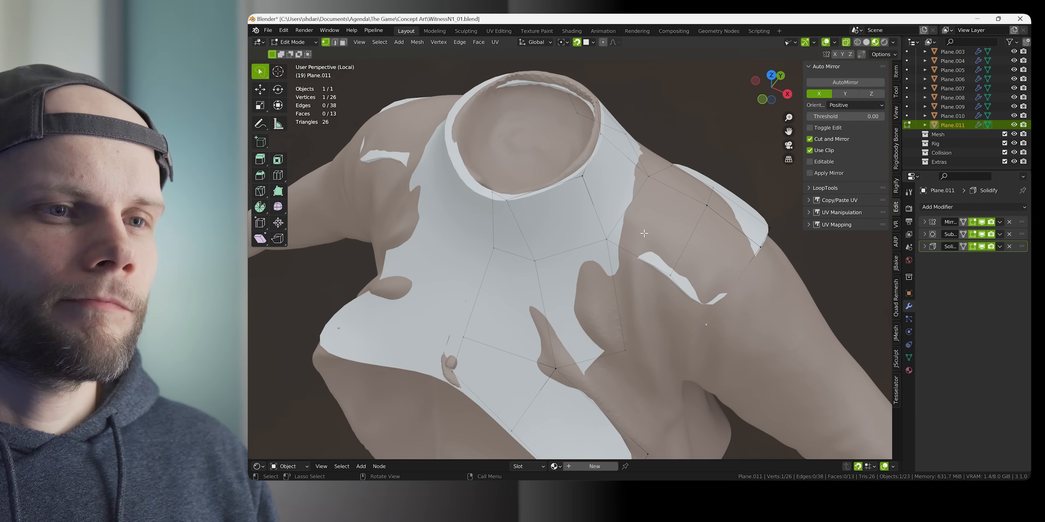
# Leave Edit Mode and delete the plane mesh laid over the shirt
pyautogui.moveTo(635, 225); pyautogui.dragTo(678, 221, button='middle')
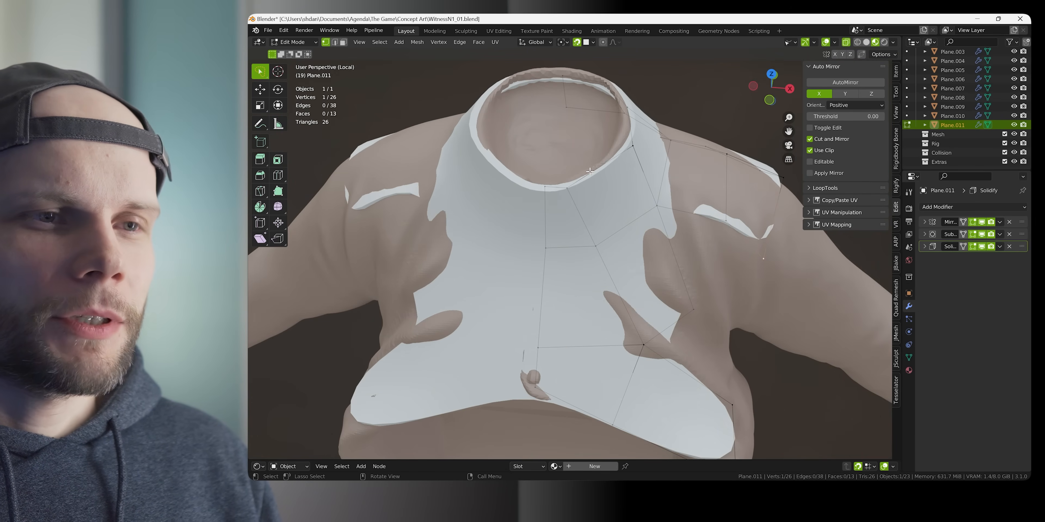
pyautogui.moveTo(663, 272); pyautogui.dragTo(592, 270, button='middle')
pyautogui.keyDown('shift'); pyautogui.moveTo(538, 216); pyautogui.dragTo(589, 236, button='middle'); pyautogui.keyUp('shift')
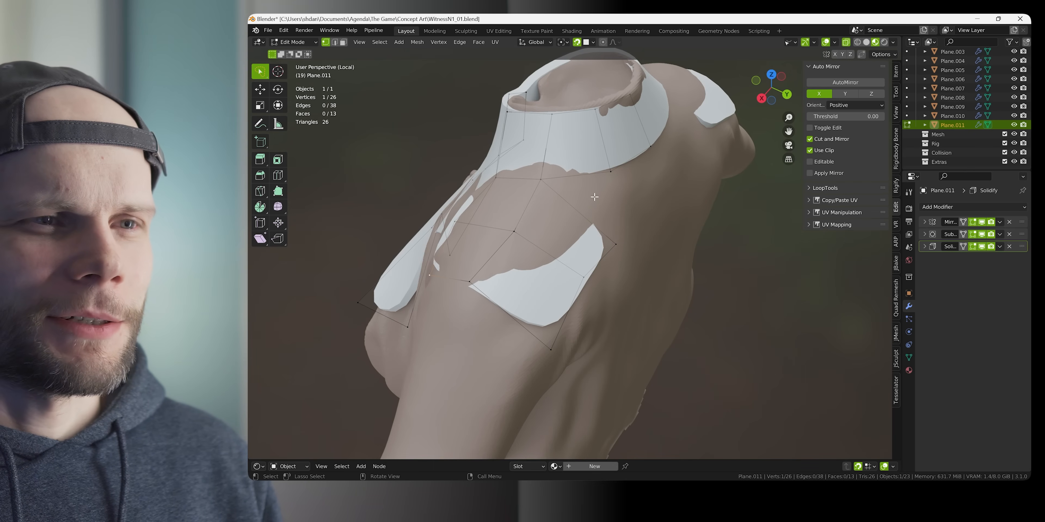
pyautogui.press('Tab')
pyautogui.moveTo(534, 210); pyautogui.dragTo(658, 199, button='middle')
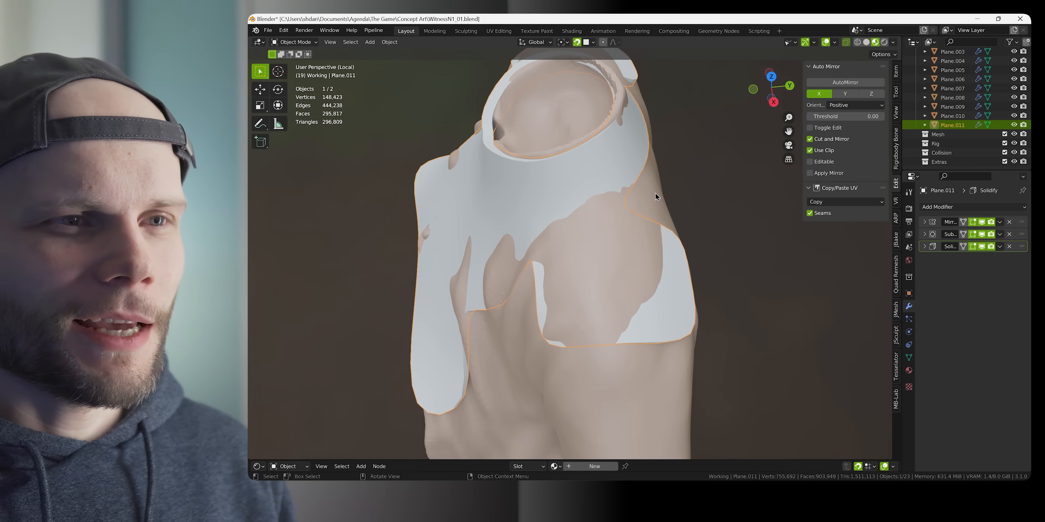
pyautogui.moveTo(548, 205); pyautogui.dragTo(656, 167, button='middle')
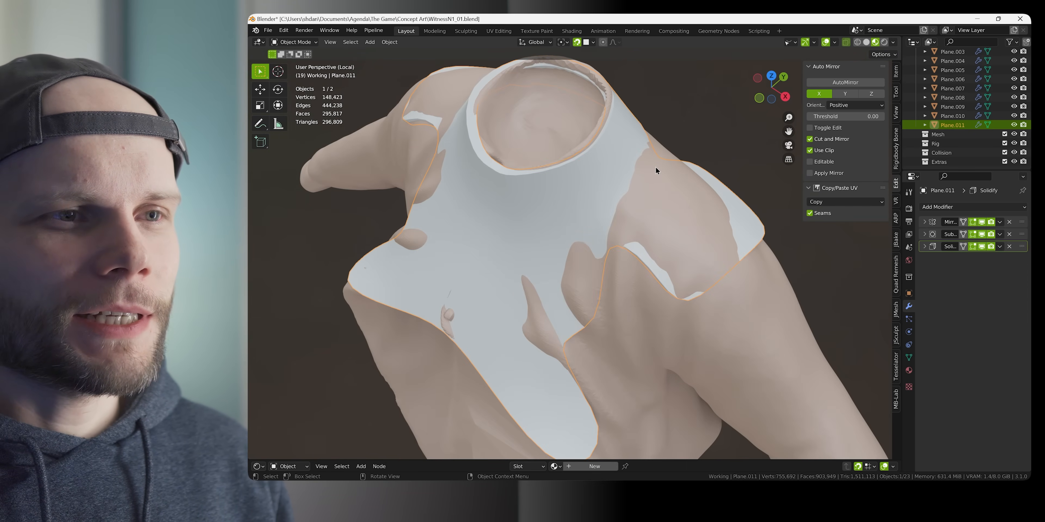
pyautogui.press('Delete')
# Select the shirt, enter Sculpt Mode and set the Grab brush radius to 54 px
pyautogui.click(621, 195)
pyautogui.moveTo(621, 195); pyautogui.dragTo(652, 195, button='middle')
pyautogui.hotkey('ctrl', 'Tab')
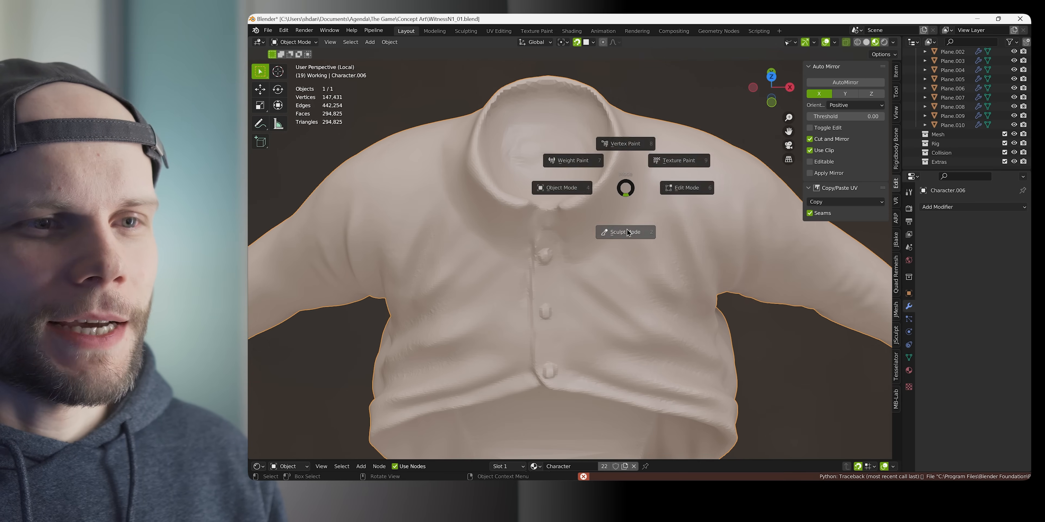
pyautogui.click(654, 201)
pyautogui.hotkey('ctrl', 'Tab')
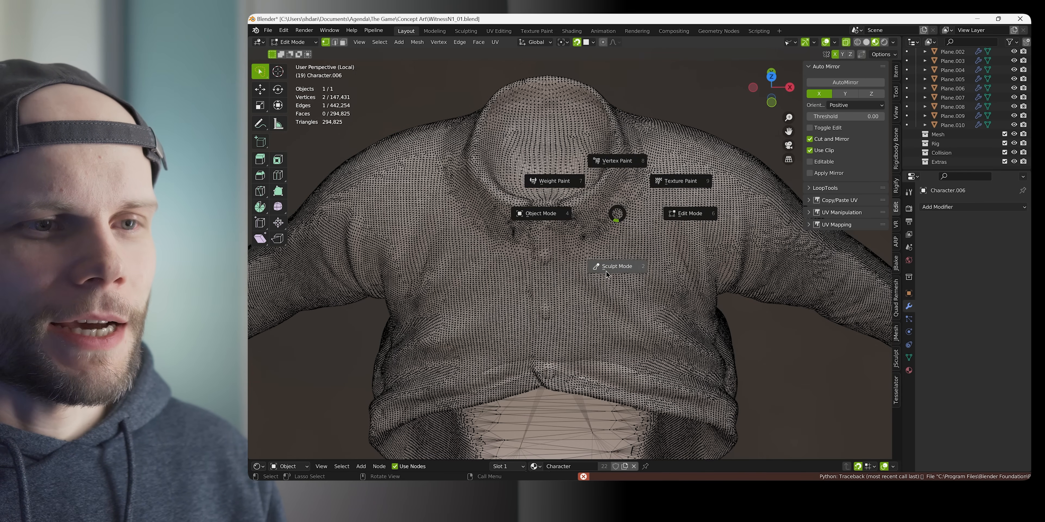
pyautogui.click(605, 267)
pyautogui.moveTo(605, 268); pyautogui.dragTo(663, 208, button='middle')
pyautogui.press('f')
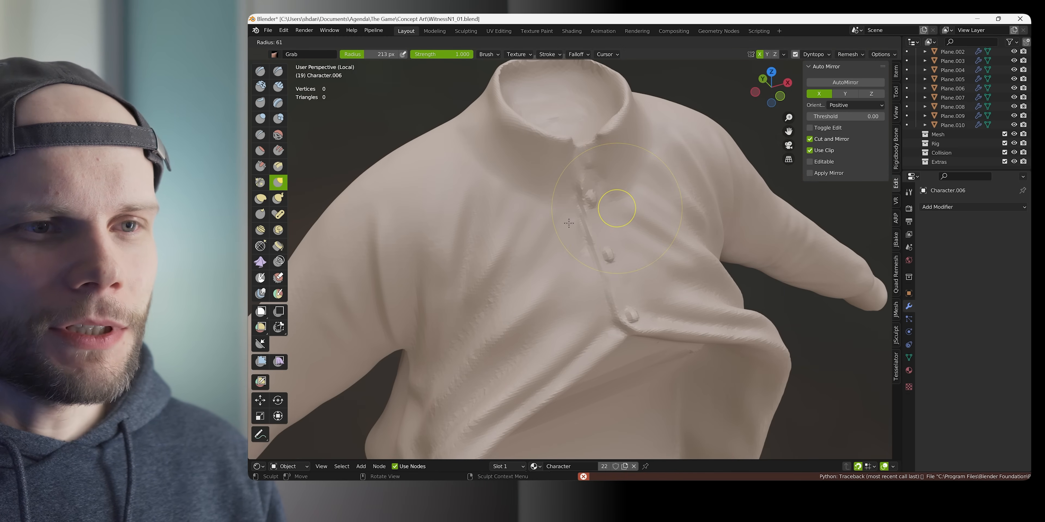
pyautogui.click(633, 208)
# Check the shirt's collar opening up close and return to Object Mode
pyautogui.scroll(3, 617, 208)
pyautogui.keyDown('shift'); pyautogui.moveTo(599, 129); pyautogui.dragTo(592, 217, button='middle'); pyautogui.keyUp('shift')
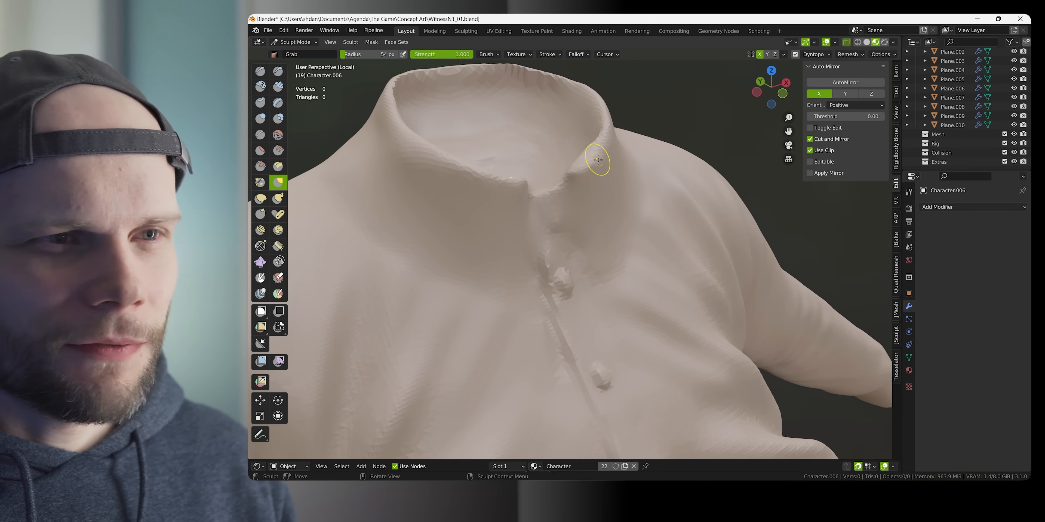
pyautogui.moveTo(598, 166); pyautogui.dragTo(574, 228, button='middle')
pyautogui.scroll(-2, 574, 228)
pyautogui.hotkey('ctrl', 'Tab')
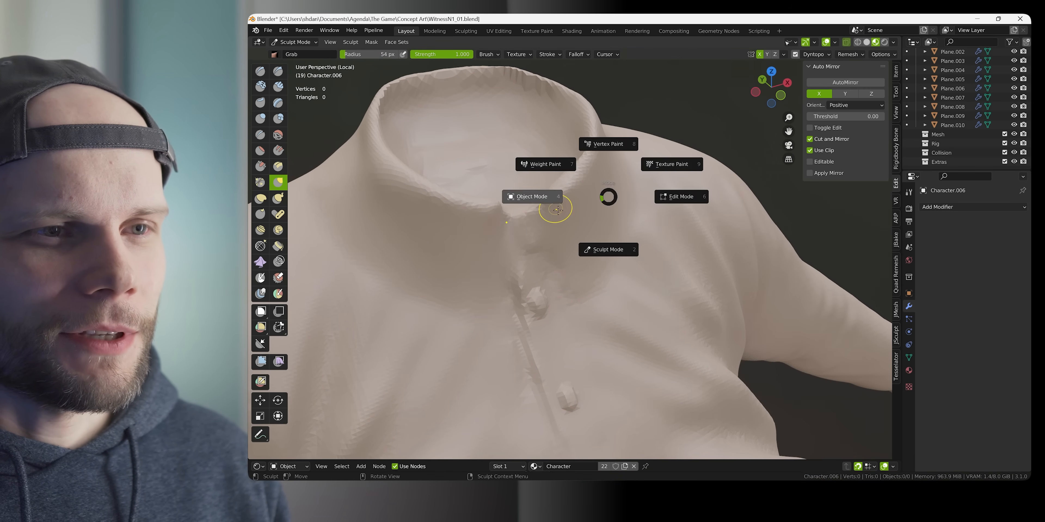
pyautogui.click(565, 204)
pyautogui.scroll(-3, 564, 246)
pyautogui.moveTo(575, 240); pyautogui.dragTo(596, 225, button='middle')
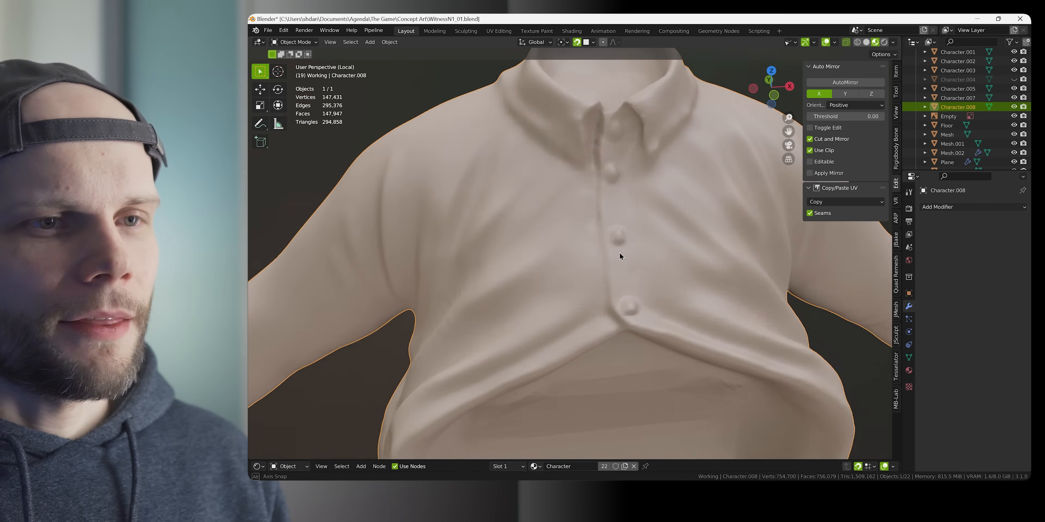
# Enter Sculpt Mode on the shirt with the folded collar and set the Grab brush radius to 104 px
pyautogui.moveTo(620, 252); pyautogui.dragTo(597, 261, button='middle')
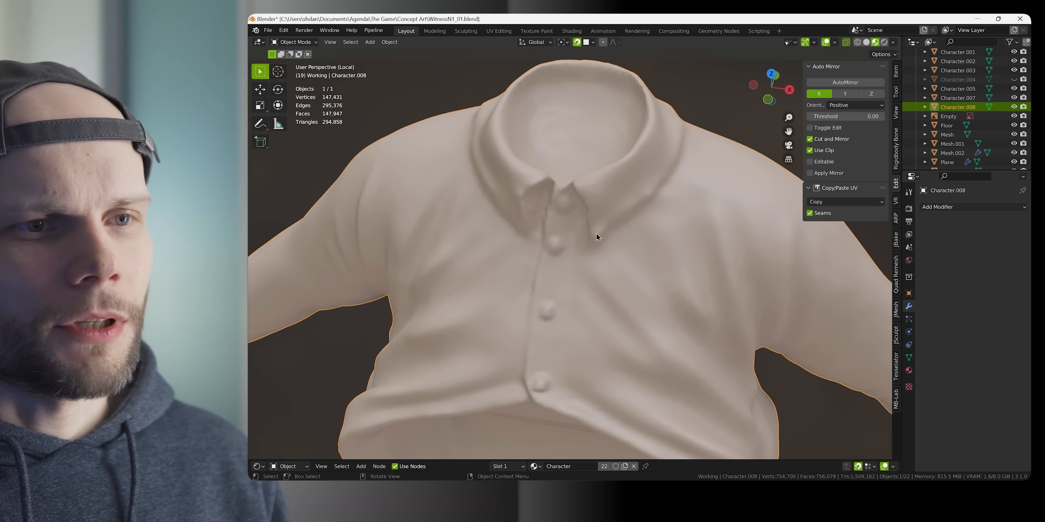
pyautogui.hotkey('ctrl', 'Tab')
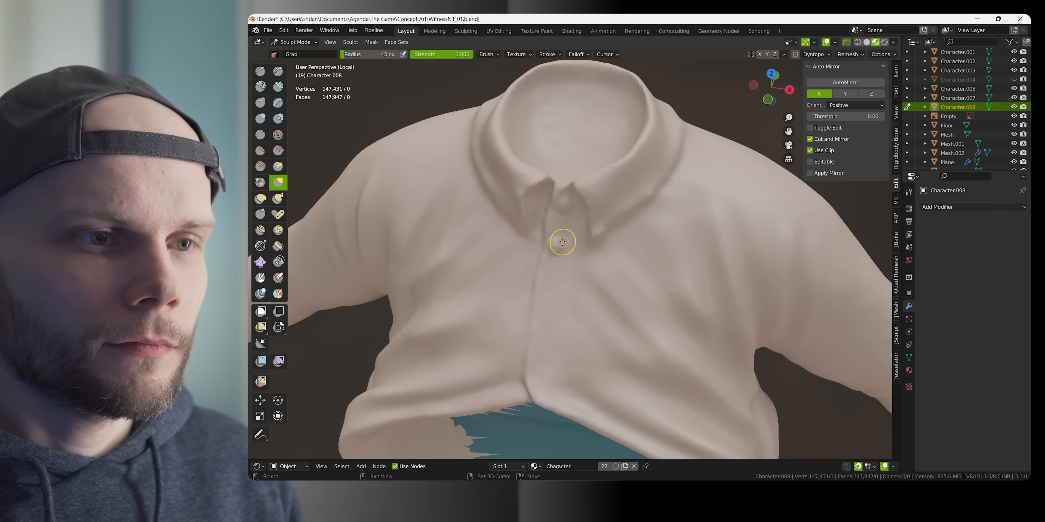
pyautogui.moveTo(566, 213); pyautogui.dragTo(595, 198, button='middle')
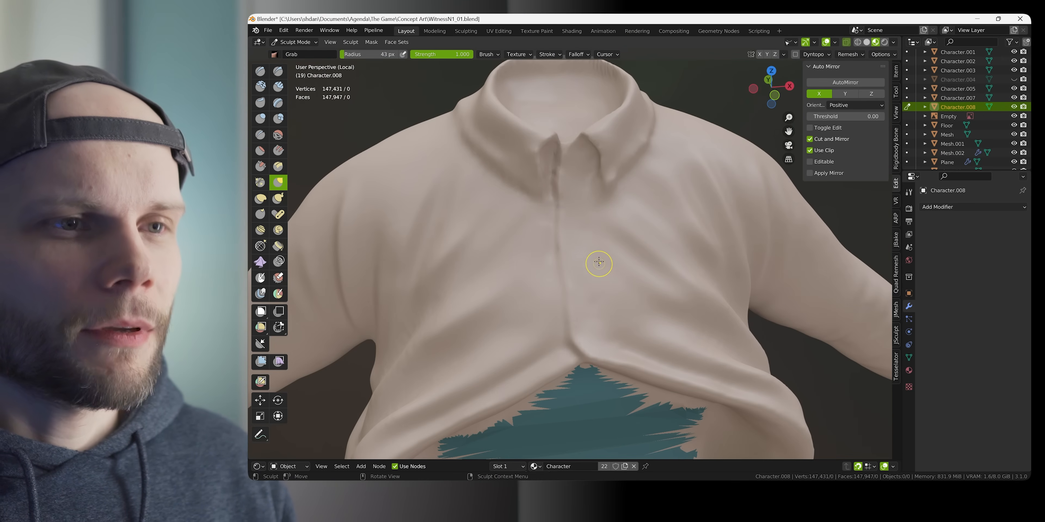
pyautogui.moveTo(597, 252); pyautogui.dragTo(618, 257, button='middle')
pyautogui.press('f')
pyautogui.click(616, 242)
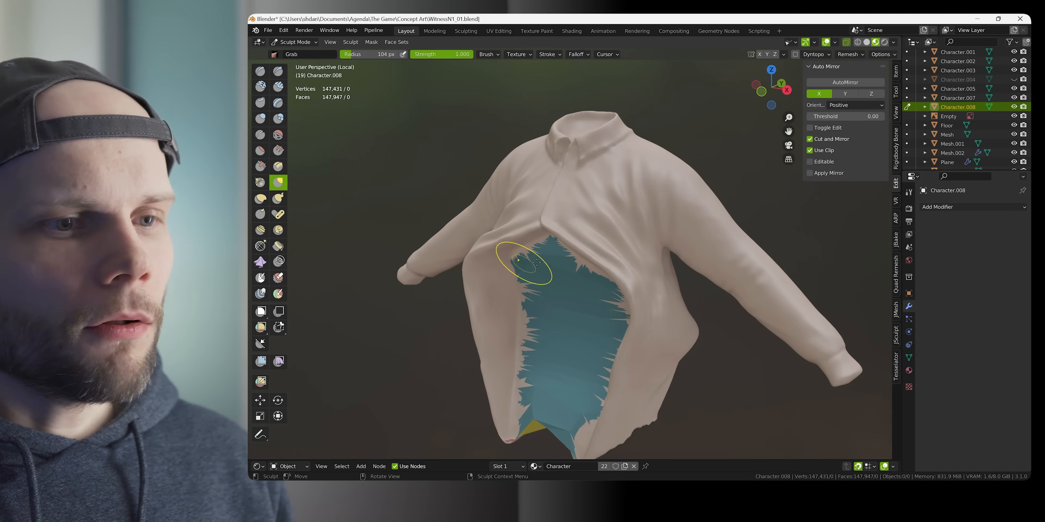
# Exit Local View and examine the shirt's opening around the belly on the full character
pyautogui.moveTo(577, 352)
pyautogui.mouseDown(button='middle')
pyautogui.moveTo(588, 345)
pyautogui.moveTo(608, 248)
pyautogui.moveTo(629, 303)
pyautogui.moveTo(607, 273)
pyautogui.moveTo(628, 138)
pyautogui.mouseUp(button='middle')
pyautogui.press('/')
pyautogui.moveTo(649, 240)
pyautogui.mouseDown(button='middle')
pyautogui.moveTo(667, 205)
pyautogui.moveTo(613, 206)
pyautogui.moveTo(579, 254)
pyautogui.moveTo(625, 301)
pyautogui.mouseUp(button='middle')
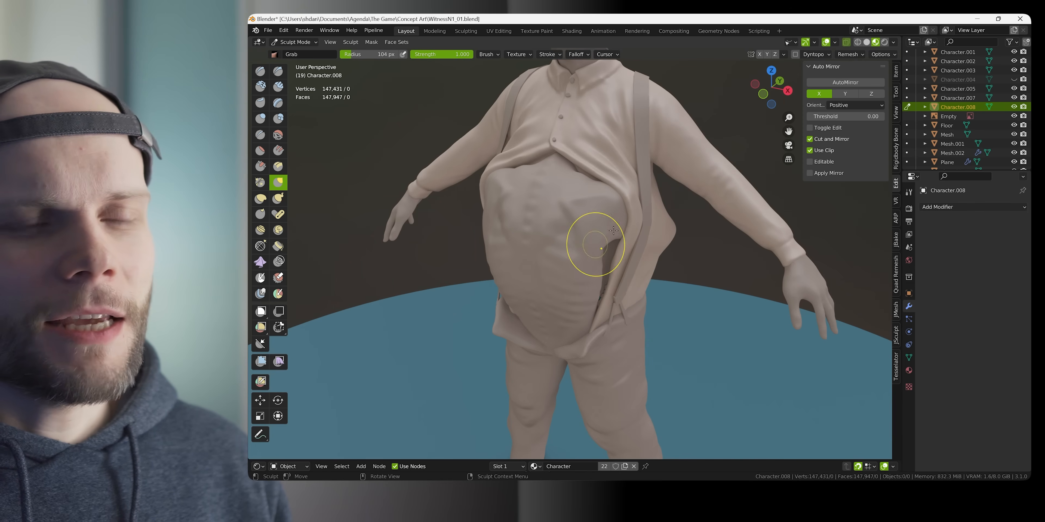
pyautogui.moveTo(629, 239); pyautogui.dragTo(623, 286, button='middle')
pyautogui.scroll(2, 644, 272)
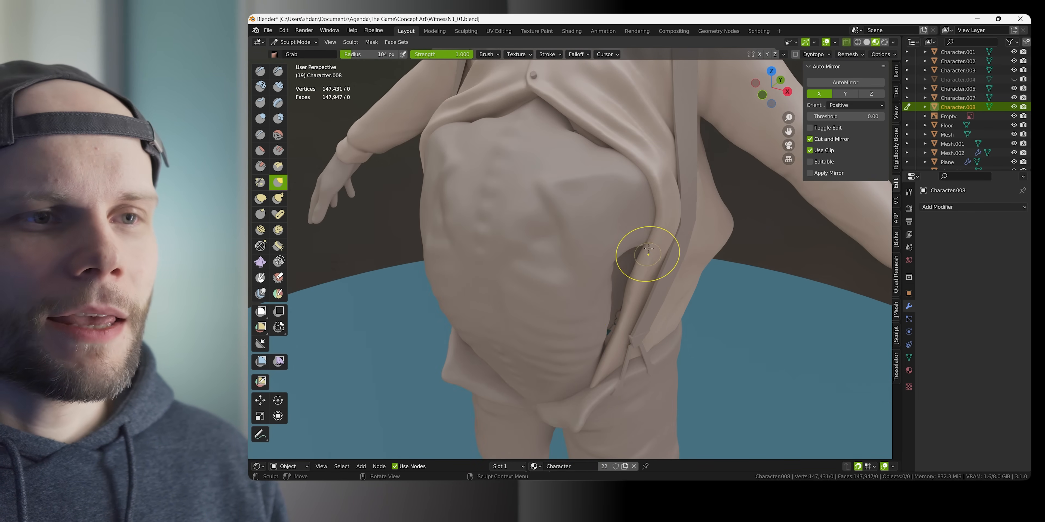
# Examine the shirt over the belly, isolate it in Local View and return to the full character
pyautogui.moveTo(648, 249); pyautogui.dragTo(692, 244, button='middle')
pyautogui.scroll(-1, 693, 245)
pyautogui.keyDown('shift'); pyautogui.moveTo(653, 188); pyautogui.dragTo(637, 255, button='middle'); pyautogui.keyUp('shift')
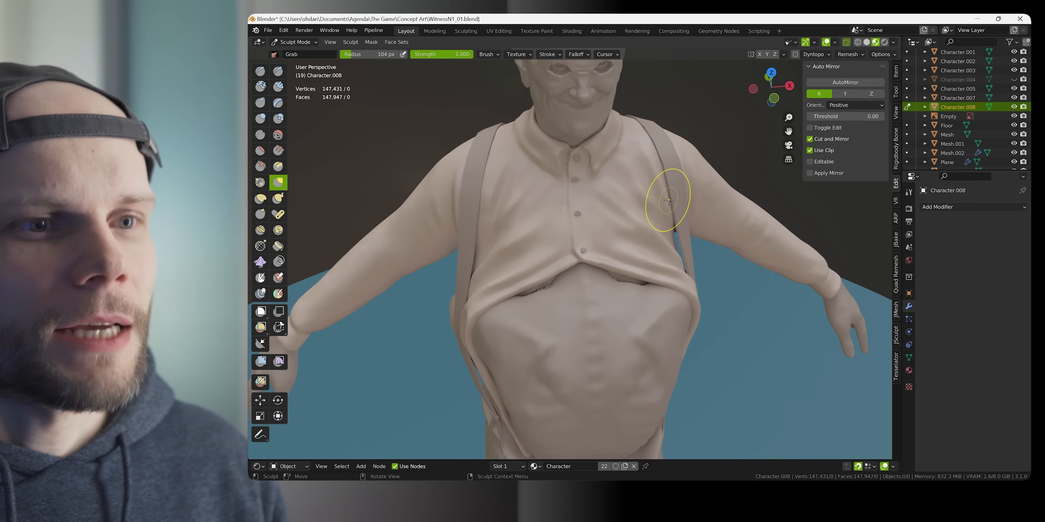
pyautogui.press('KP_Divide')
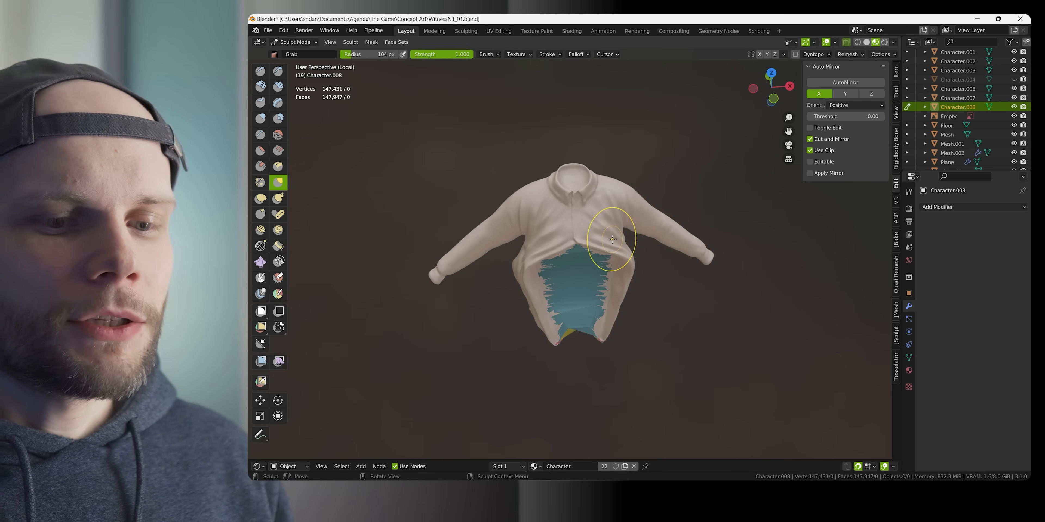
pyautogui.press('KP_Divide')
pyautogui.moveTo(611, 240); pyautogui.dragTo(625, 292, button='middle')
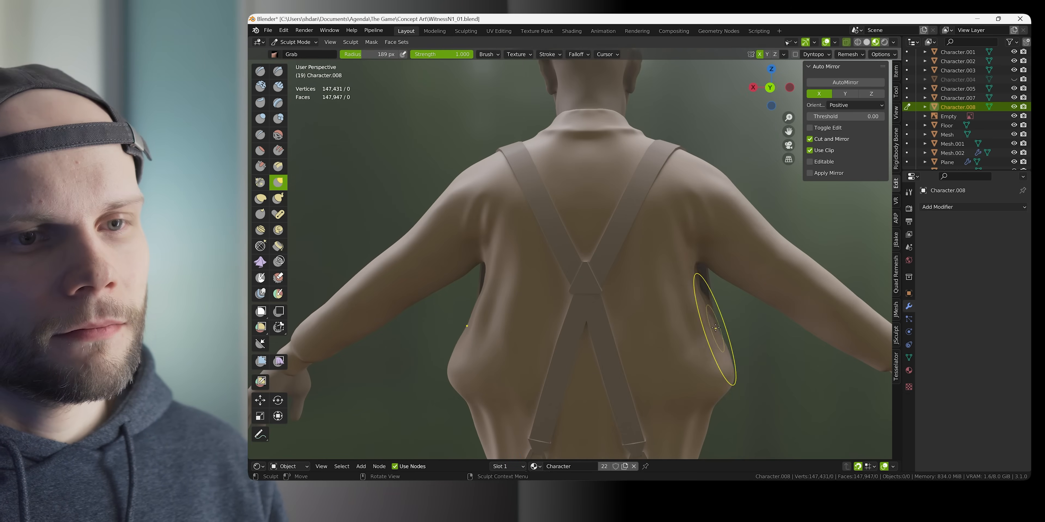
# Pull the shirt's side below the armpit inward with the Grab brush at 189 px radius, mirrored across X
pyautogui.moveTo(716, 327); pyautogui.dragTo(699, 327)
pyautogui.moveTo(549, 337); pyautogui.dragTo(524, 349, button='middle')
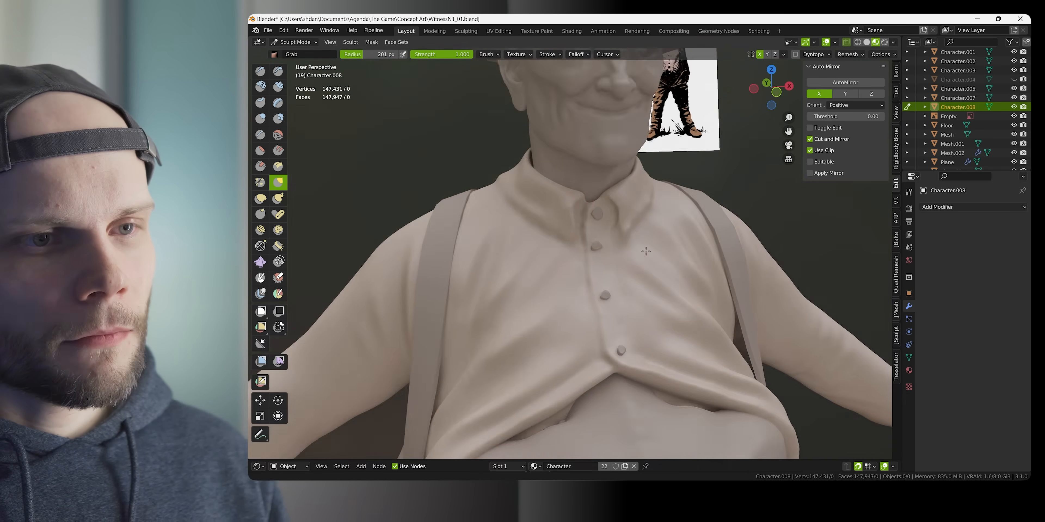
pyautogui.scroll(3, 568, 243)
# Set the Crease brush strength to 0.538 and its radius to 92 px for work around the collar opening
pyautogui.click(522, 54)
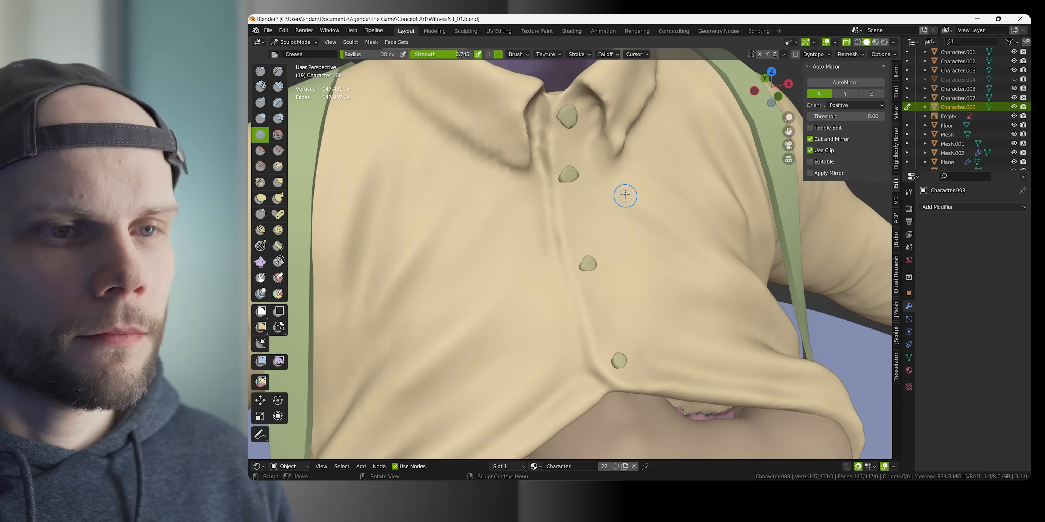
pyautogui.hotkey('shift', 'f')
pyautogui.click(639, 195)
pyautogui.moveTo(625, 195); pyautogui.dragTo(655, 179, button='middle')
pyautogui.scroll(3, 631, 178)
pyautogui.press('f')
pyautogui.click(647, 178)
pyautogui.keyDown('shift'); pyautogui.moveTo(645, 120); pyautogui.dragTo(631, 178, button='middle'); pyautogui.keyUp('shift')
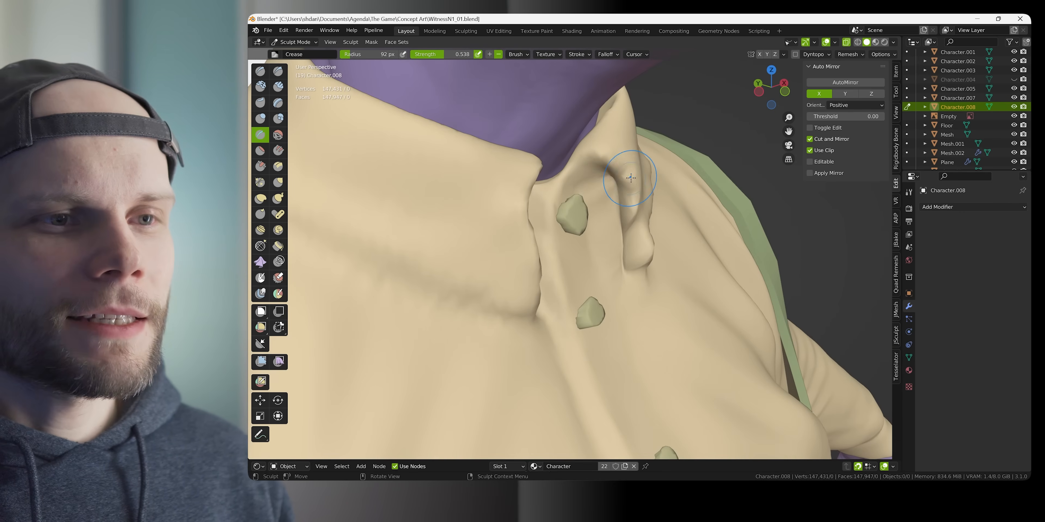
pyautogui.moveTo(618, 255)
pyautogui.mouseDown(button='middle')
pyautogui.moveTo(574, 227)
pyautogui.moveTo(552, 151)
pyautogui.mouseUp(button='middle')
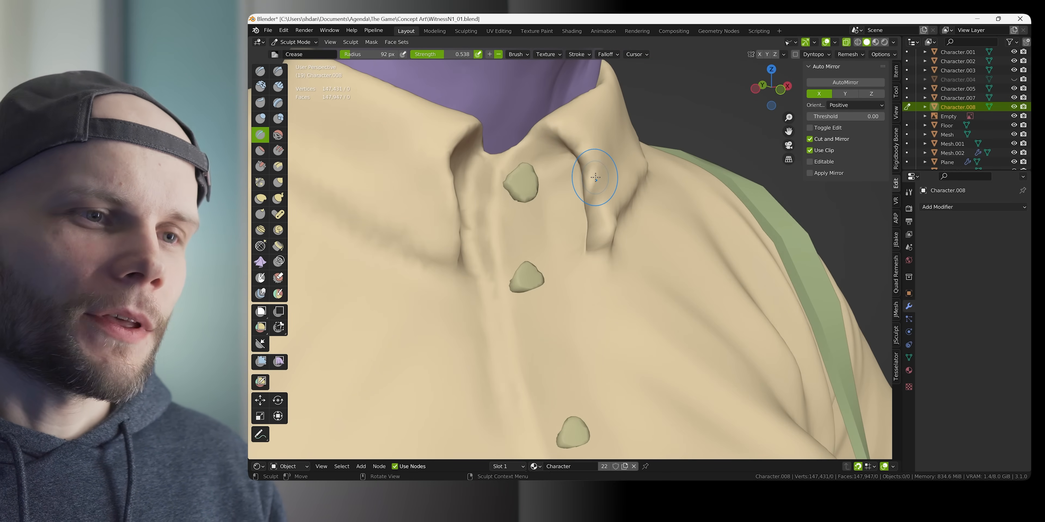
# Reduce the Crease brush radius to 64 px for the collar's edges
pyautogui.keyDown('ctrl'); pyautogui.moveTo(680, 161); pyautogui.dragTo(702, 236, button='middle'); pyautogui.keyUp('ctrl')
pyautogui.keyDown('shift'); pyautogui.moveTo(701, 235); pyautogui.dragTo(666, 196, button='middle'); pyautogui.keyUp('shift')
pyautogui.press('f')
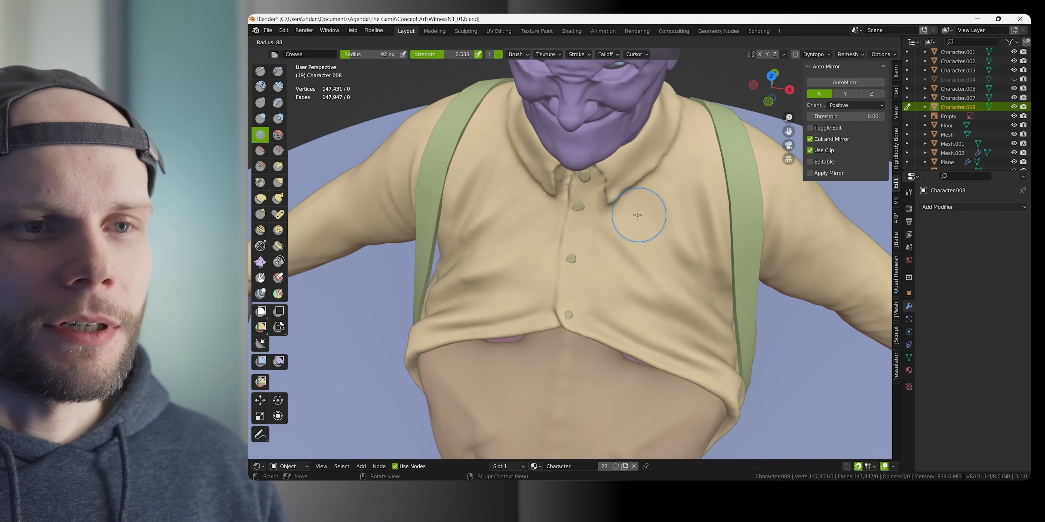
pyautogui.click(631, 218)
pyautogui.moveTo(671, 213)
pyautogui.keyDown('shift'); pyautogui.mouseDown(button='middle')
pyautogui.moveTo(645, 256)
pyautogui.moveTo(672, 163)
pyautogui.moveTo(672, 177)
pyautogui.moveTo(602, 219)
pyautogui.mouseUp(button='middle'); pyautogui.keyUp('shift')
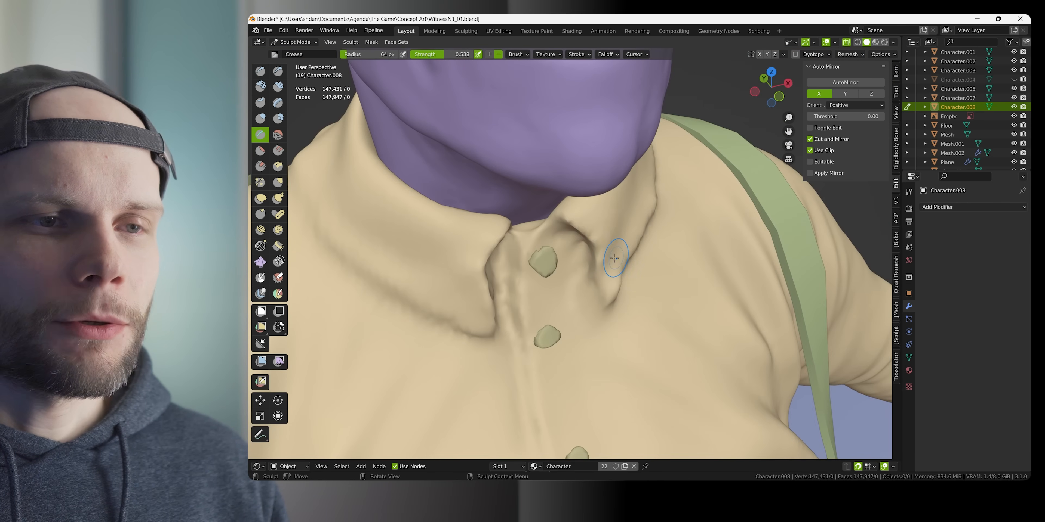
# Crease the shirt inside the collar flap beside the top buttons
pyautogui.moveTo(614, 258); pyautogui.dragTo(653, 219, button='middle')
pyautogui.moveTo(653, 219)
pyautogui.keyDown('ctrl'); pyautogui.mouseDown(button='middle')
pyautogui.moveTo(695, 158)
pyautogui.moveTo(636, 241)
pyautogui.moveTo(637, 180)
pyautogui.mouseUp(button='middle'); pyautogui.keyUp('ctrl')
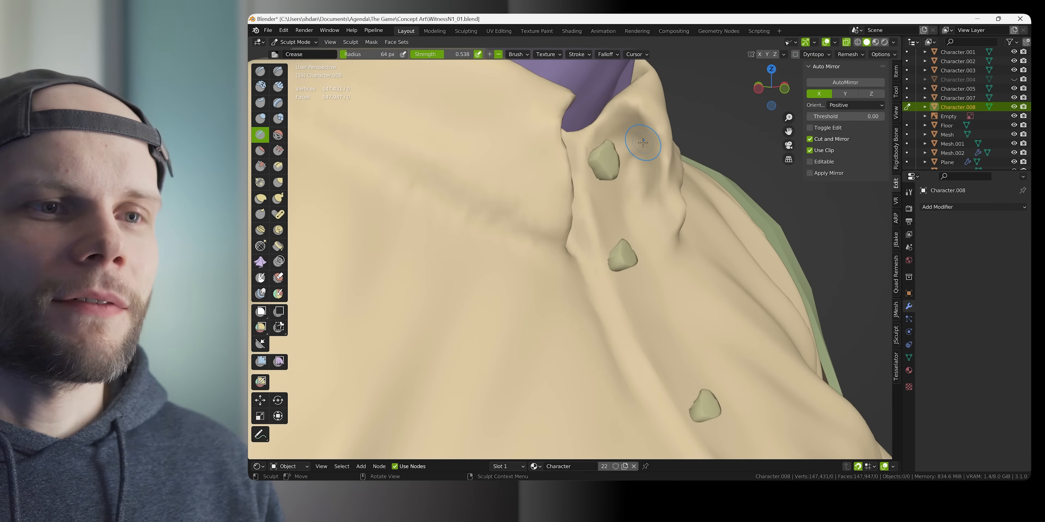
pyautogui.keyDown('shift'); pyautogui.moveTo(643, 142); pyautogui.dragTo(631, 114, button='middle'); pyautogui.keyUp('shift')
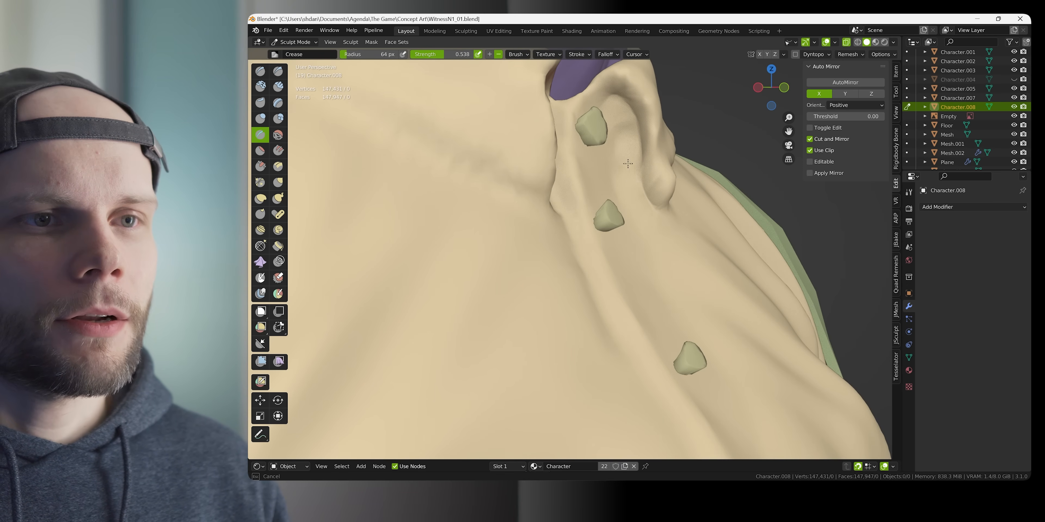
pyautogui.moveTo(619, 146); pyautogui.dragTo(624, 145, button='middle')
pyautogui.moveTo(626, 168); pyautogui.dragTo(631, 184)
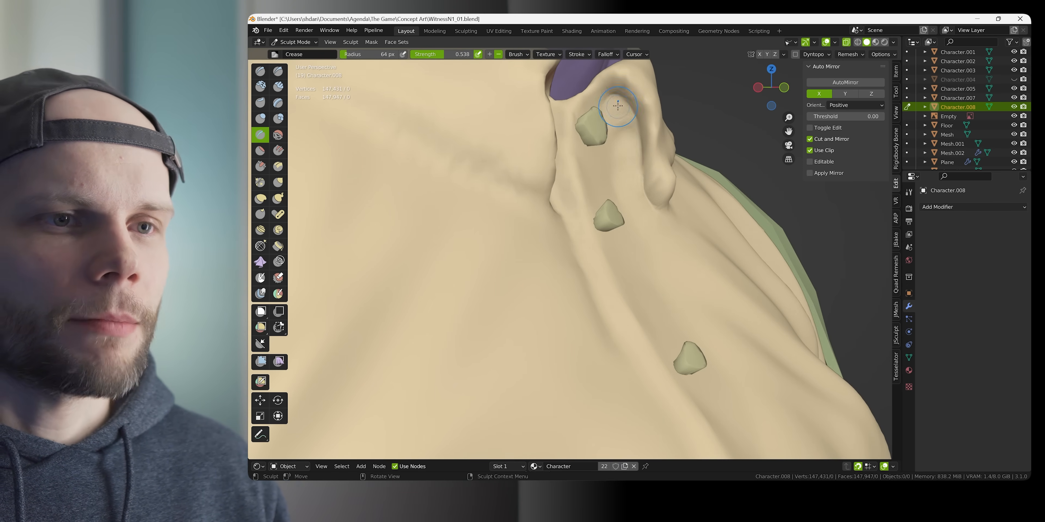
pyautogui.moveTo(615, 128)
pyautogui.mouseDown(button='middle')
pyautogui.moveTo(653, 125)
pyautogui.moveTo(565, 179)
pyautogui.mouseUp(button='middle')
# Carve a crease beneath the collar's lower edge, undoing the first stroke and drawing it again
pyautogui.keyDown('shift'); pyautogui.moveTo(546, 144); pyautogui.dragTo(633, 165, button='middle'); pyautogui.keyUp('shift')
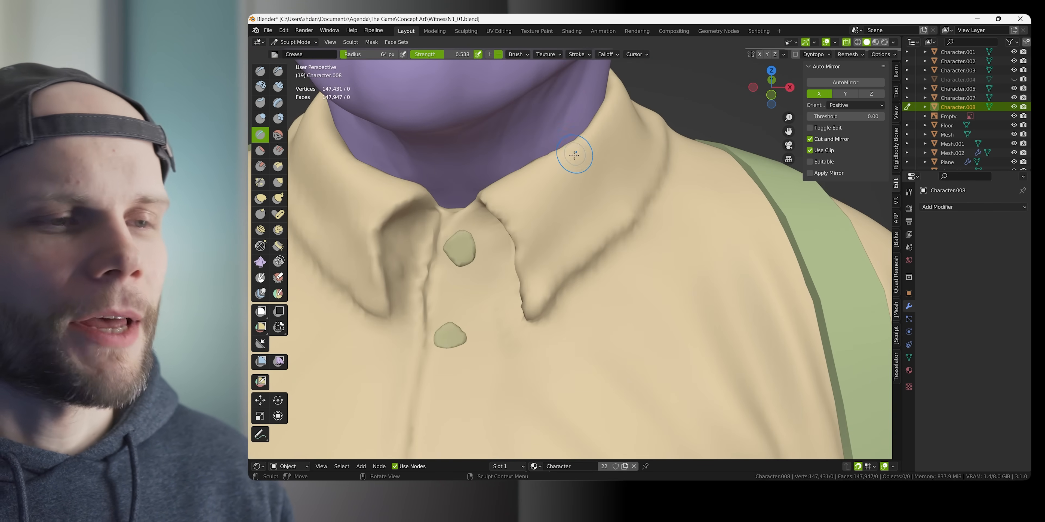
pyautogui.moveTo(566, 173)
pyautogui.mouseDown(button='middle')
pyautogui.moveTo(603, 206)
pyautogui.moveTo(561, 185)
pyautogui.mouseUp(button='middle')
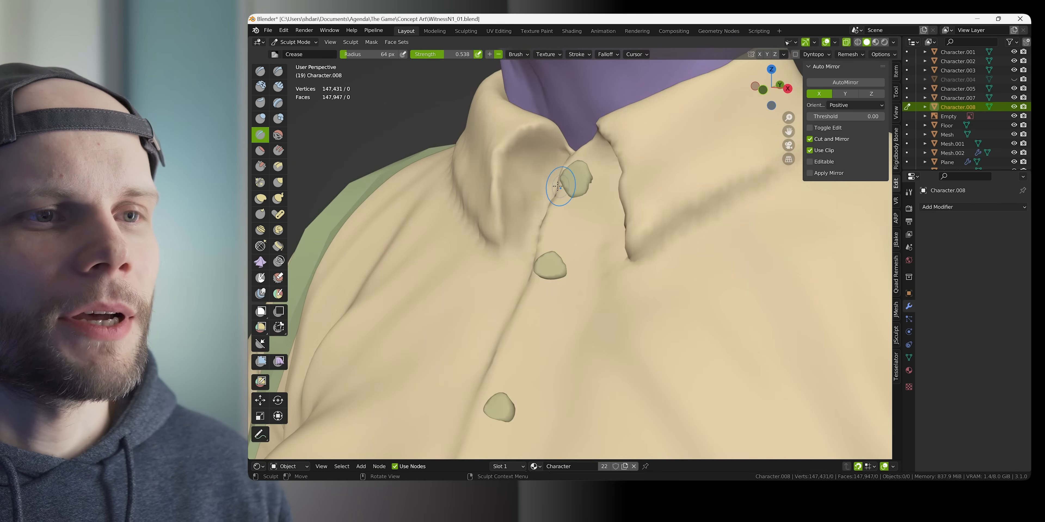
pyautogui.moveTo(518, 155); pyautogui.dragTo(606, 188, button='middle')
pyautogui.moveTo(764, 285); pyautogui.dragTo(613, 224)
pyautogui.hotkey('ctrl', 'z')
pyautogui.moveTo(764, 284); pyautogui.dragTo(619, 230)
pyautogui.moveTo(637, 240); pyautogui.dragTo(674, 210, button='middle')
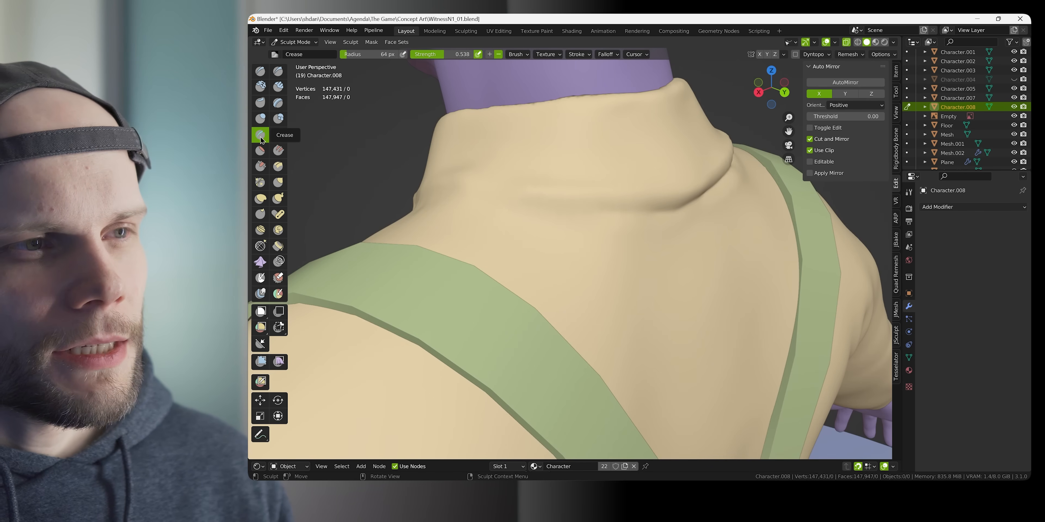
# Check the Crease brush's settings and deepen the crease beneath the collar around the back of the neck
pyautogui.click(522, 57)
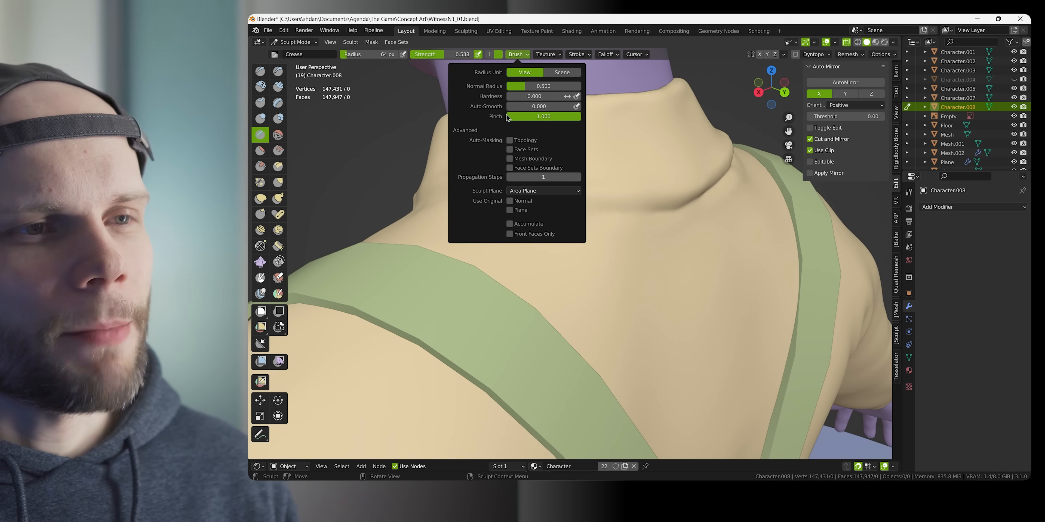
pyautogui.moveTo(567, 112); pyautogui.dragTo(444, 75, button='middle')
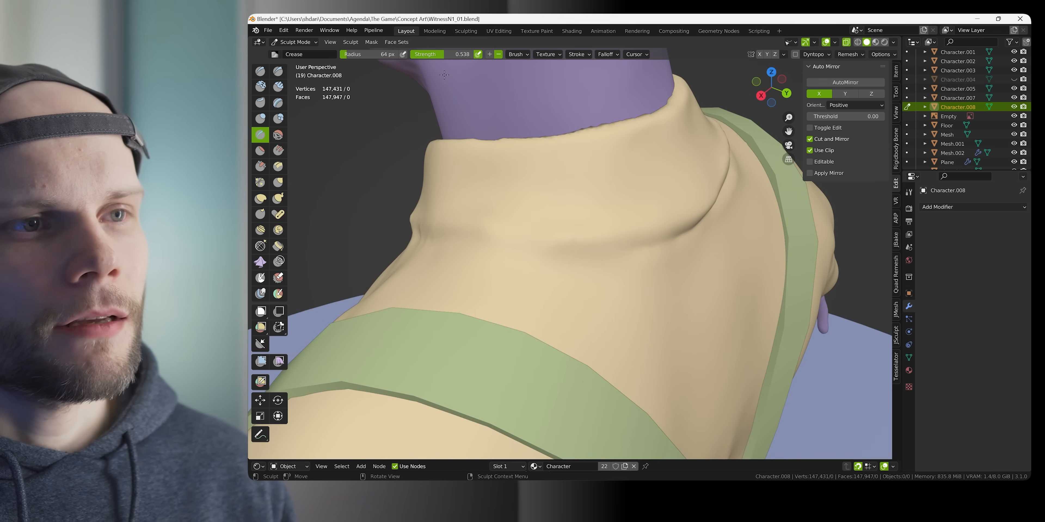
pyautogui.moveTo(671, 215); pyautogui.dragTo(608, 205, button='middle')
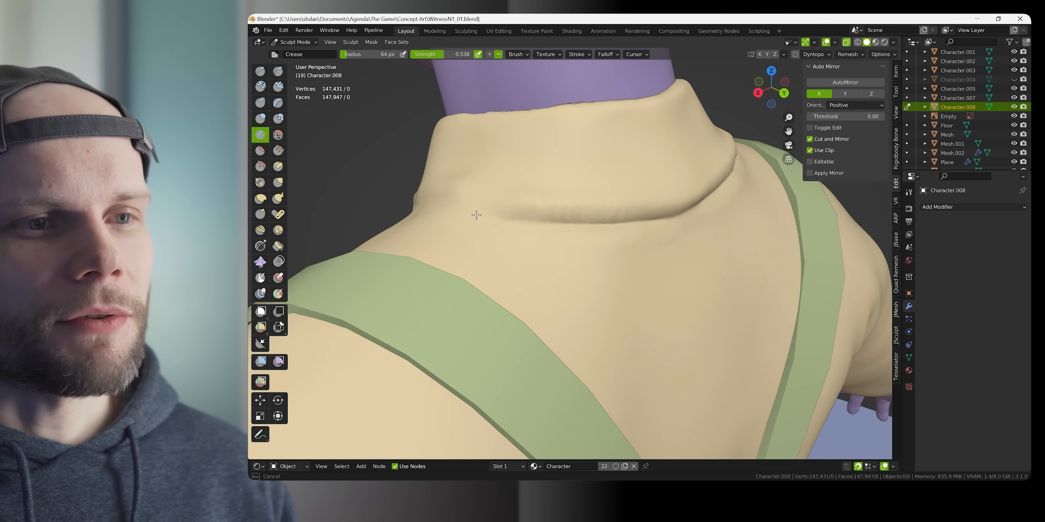
pyautogui.moveTo(477, 215); pyautogui.dragTo(569, 222, button='middle')
pyautogui.moveTo(641, 222); pyautogui.dragTo(625, 215, button='middle')
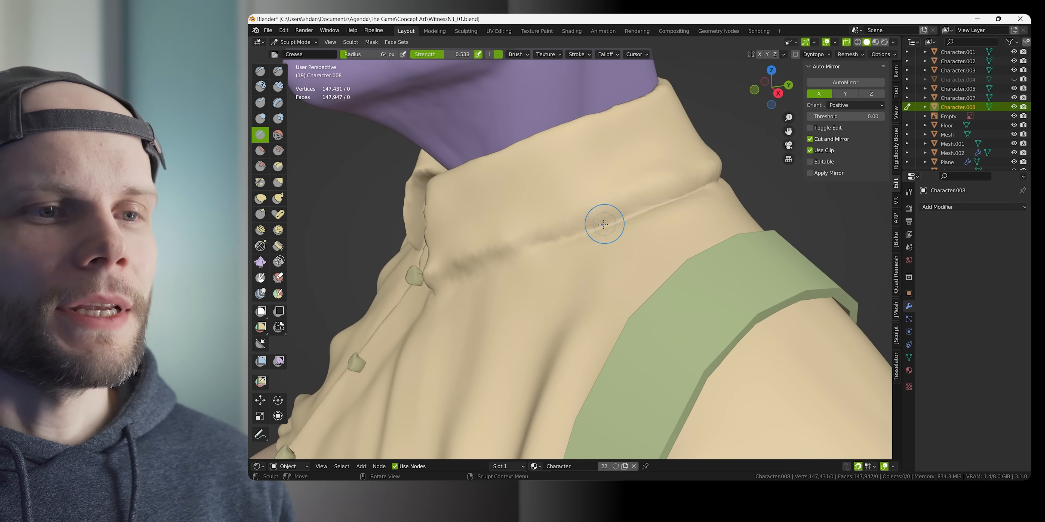
# Continue the crease under the collar's lower edge along the side of the neck towards the front
pyautogui.moveTo(474, 271); pyautogui.dragTo(576, 251, button='middle')
pyautogui.moveTo(613, 232); pyautogui.dragTo(665, 207)
pyautogui.moveTo(676, 196)
pyautogui.keyDown('ctrl'); pyautogui.mouseDown(button='middle')
pyautogui.moveTo(571, 268)
pyautogui.moveTo(660, 236)
pyautogui.moveTo(573, 283)
pyautogui.moveTo(622, 263)
pyautogui.moveTo(702, 260)
pyautogui.moveTo(588, 260)
pyautogui.moveTo(577, 239)
pyautogui.mouseUp(button='middle'); pyautogui.keyUp('ctrl')
pyautogui.keyDown('ctrl'); pyautogui.moveTo(507, 269); pyautogui.dragTo(511, 223, button='middle'); pyautogui.keyUp('ctrl')
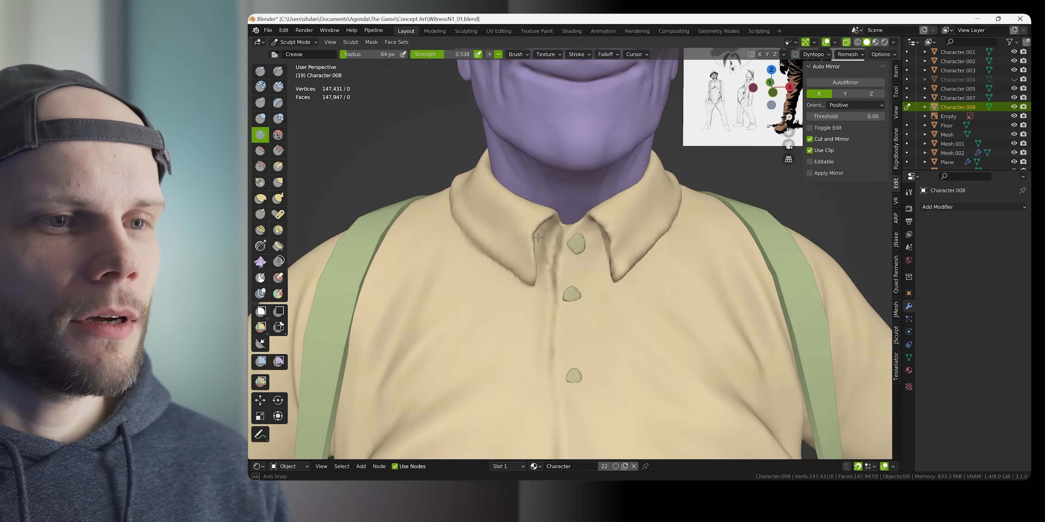
# Pull the collar's lower edge into a cleaner overlapping fold with the Grab brush at 114 px radius
pyautogui.moveTo(589, 302); pyautogui.dragTo(591, 308)
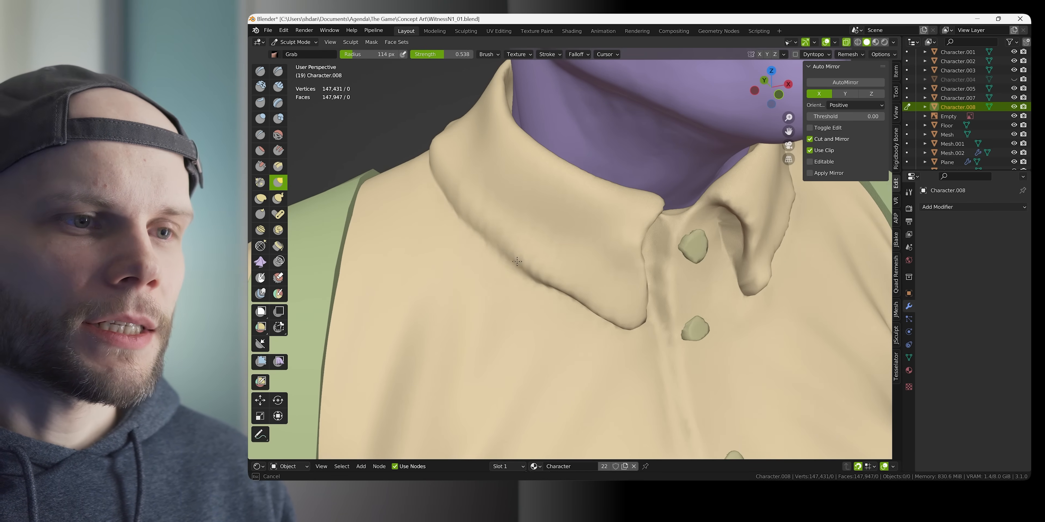
pyautogui.moveTo(446, 232); pyautogui.dragTo(593, 263, button='middle')
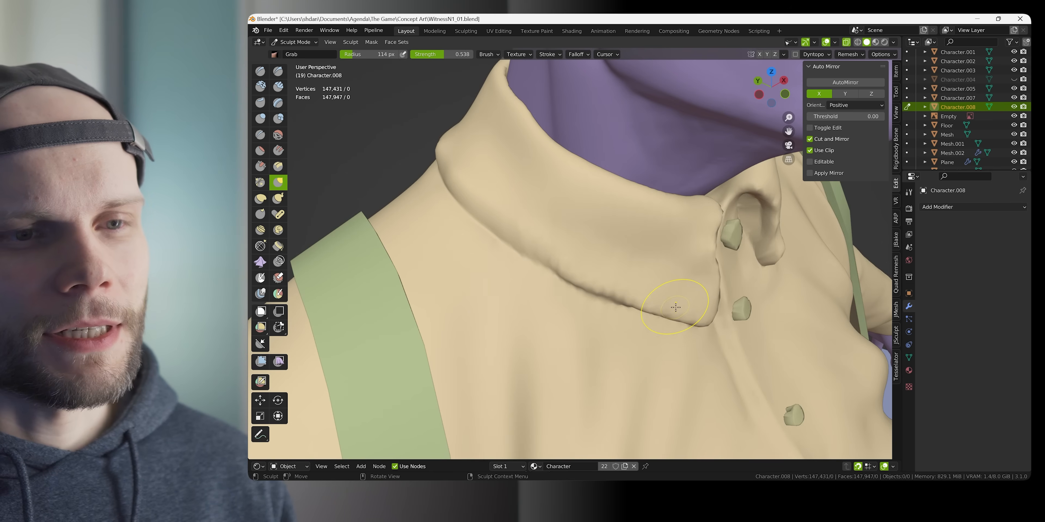
pyautogui.moveTo(632, 282); pyautogui.dragTo(651, 264, button='middle')
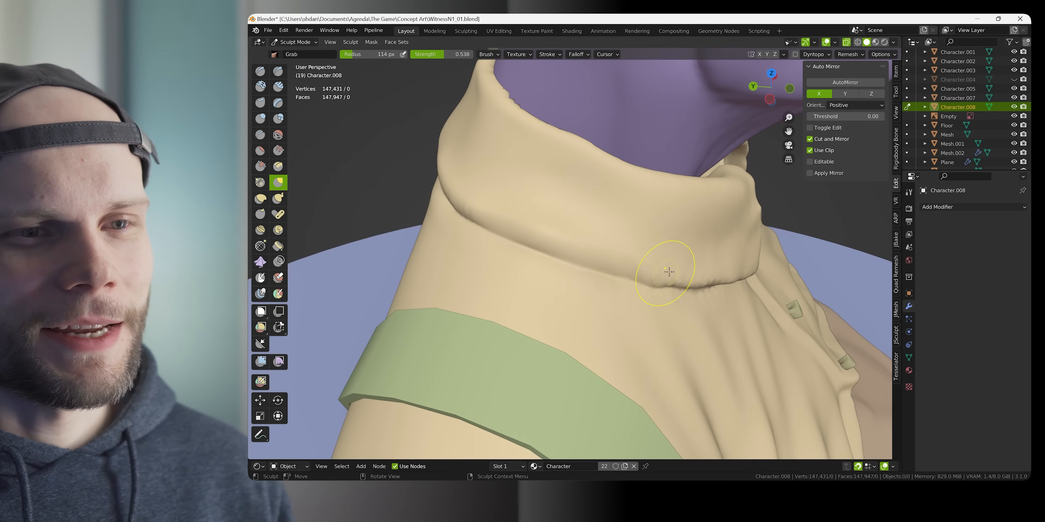
pyautogui.moveTo(640, 277); pyautogui.dragTo(619, 269)
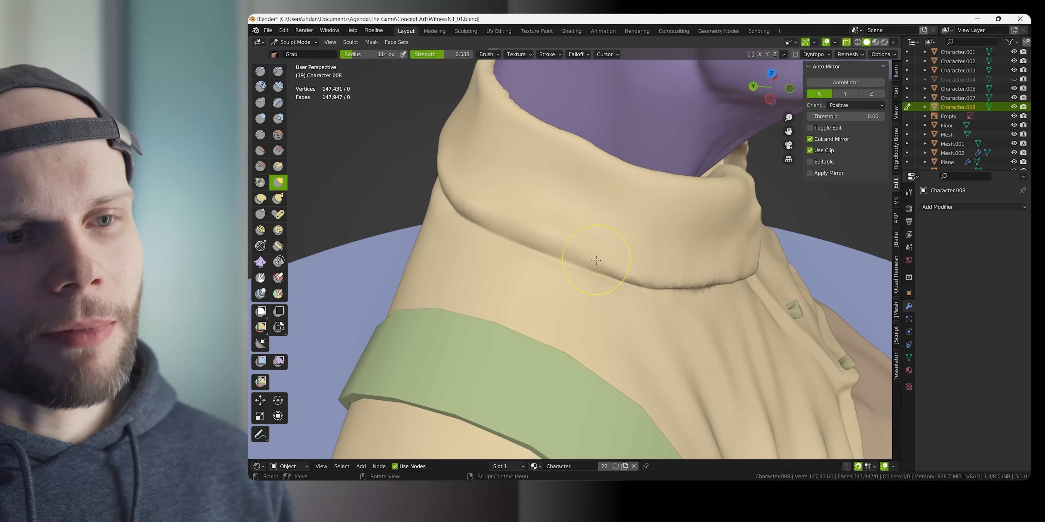
pyautogui.moveTo(586, 233); pyautogui.dragTo(695, 262, button='middle')
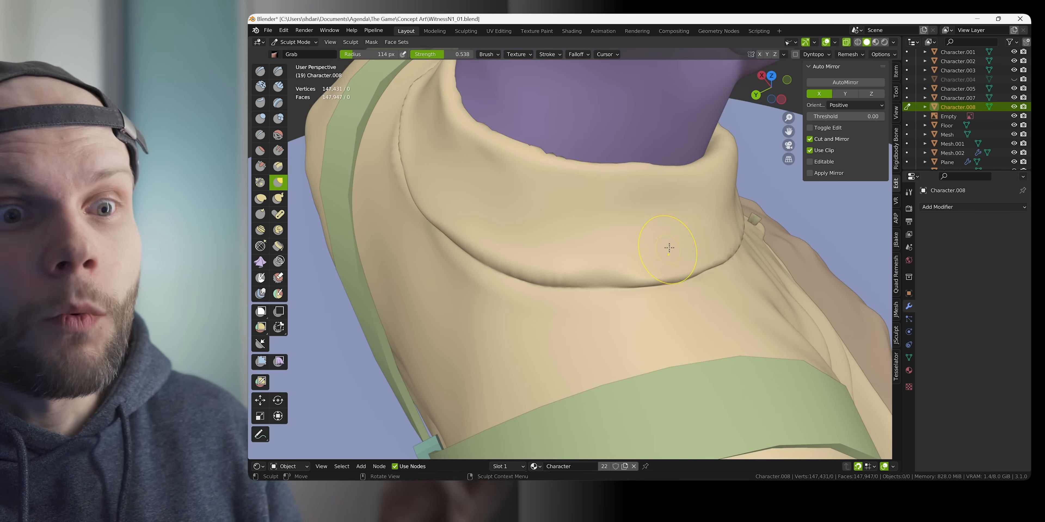
pyautogui.moveTo(669, 247)
pyautogui.mouseDown(button='middle')
pyautogui.moveTo(628, 255)
pyautogui.moveTo(648, 250)
pyautogui.moveTo(632, 239)
pyautogui.moveTo(676, 210)
pyautogui.mouseUp(button='middle')
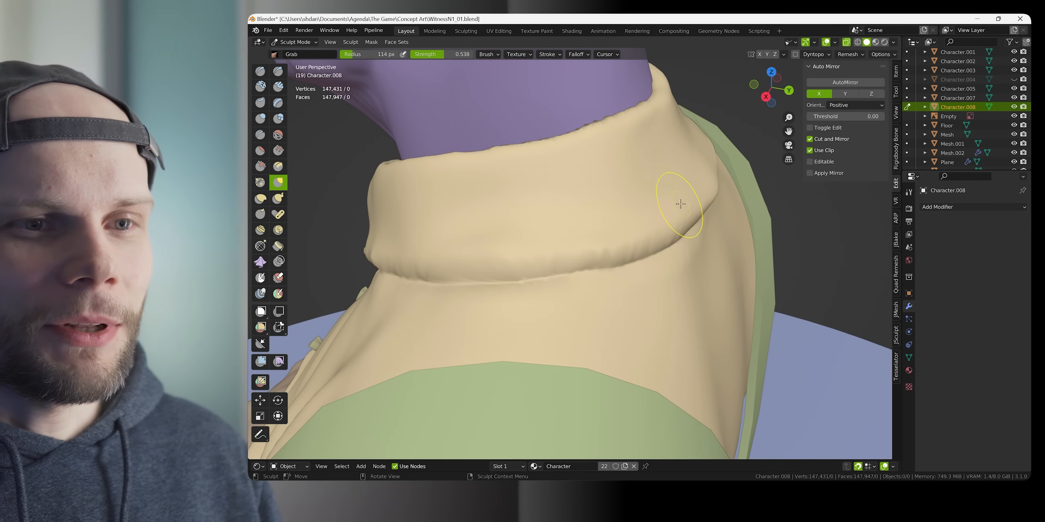
# Set the Grab brush radius to 123 px and shape the collar's back and side edge with the wireframe shown
pyautogui.press('f')
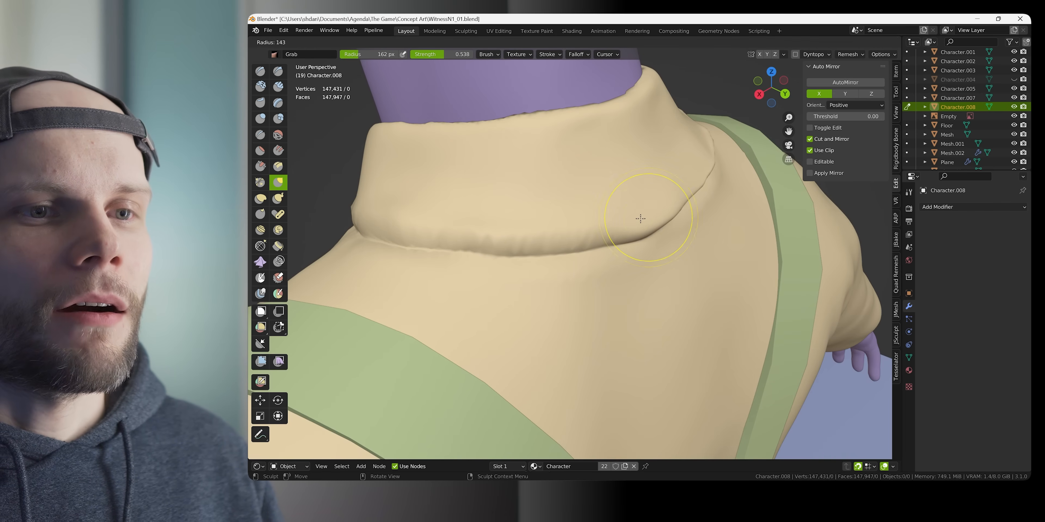
pyautogui.click(657, 211)
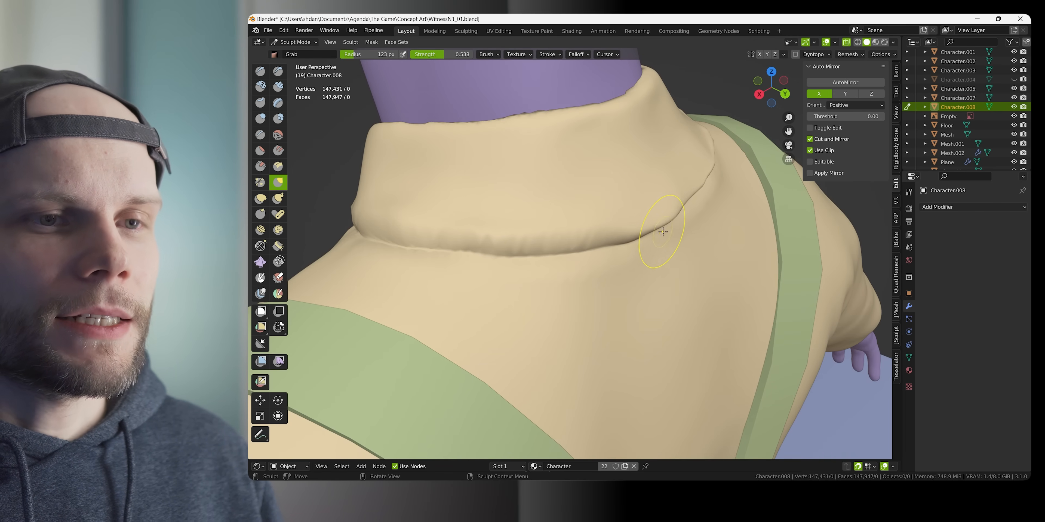
pyautogui.moveTo(666, 223); pyautogui.dragTo(658, 264, button='middle')
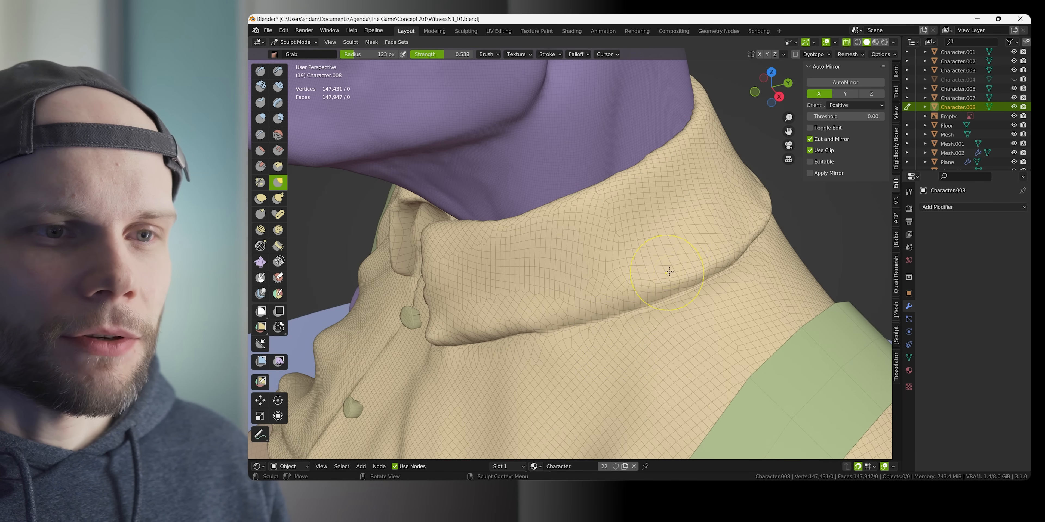
pyautogui.moveTo(640, 287); pyautogui.dragTo(642, 304, button='middle')
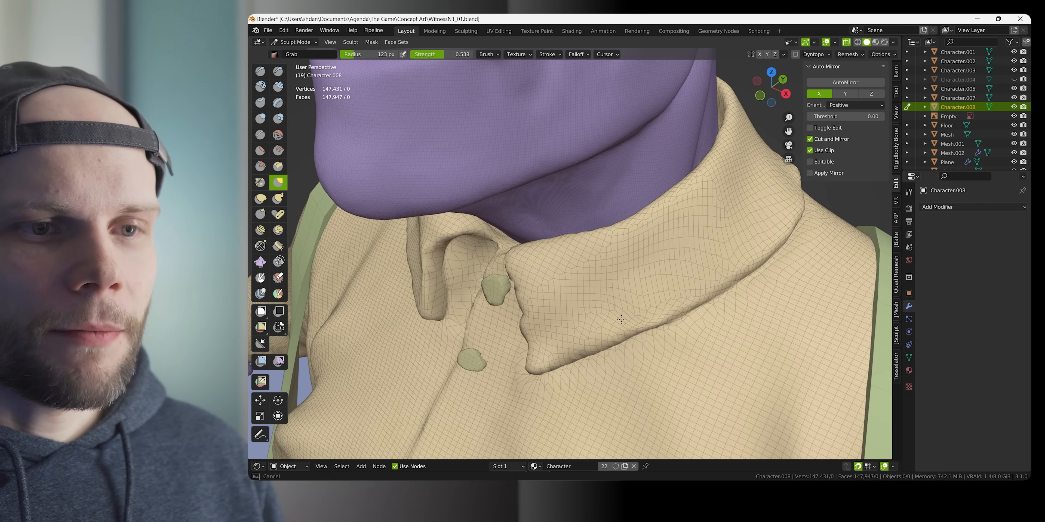
pyautogui.moveTo(581, 344)
pyautogui.mouseDown(button='middle')
pyautogui.moveTo(610, 323)
pyautogui.moveTo(580, 304)
pyautogui.mouseUp(button='middle')
# Refine the collar's front point with the Grab brush, adjusting the radius to 81 px and 88 px
pyautogui.press('f')
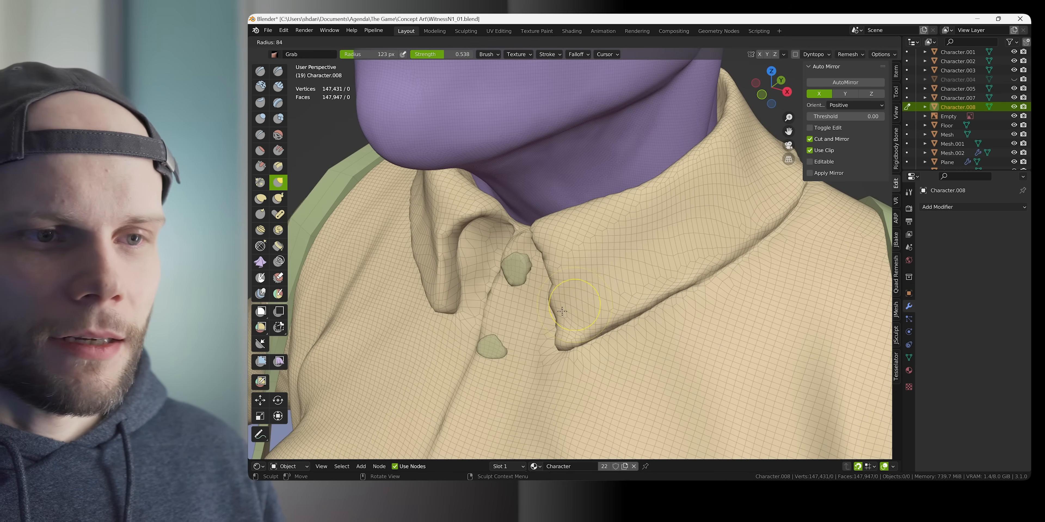
pyautogui.click(567, 311)
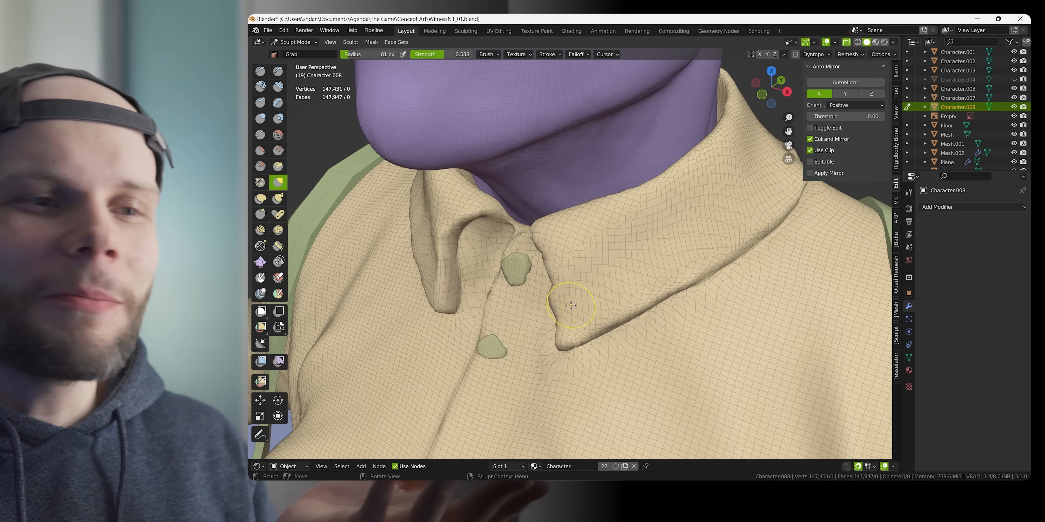
pyautogui.moveTo(568, 309); pyautogui.dragTo(609, 303, button='middle')
pyautogui.press('f')
pyautogui.click(600, 313)
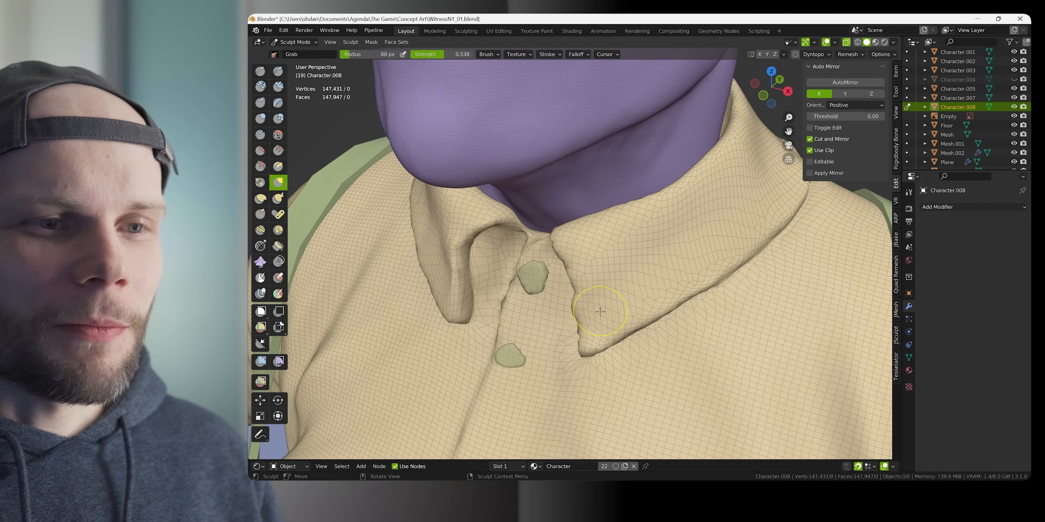
pyautogui.press('f')
pyautogui.click(597, 325)
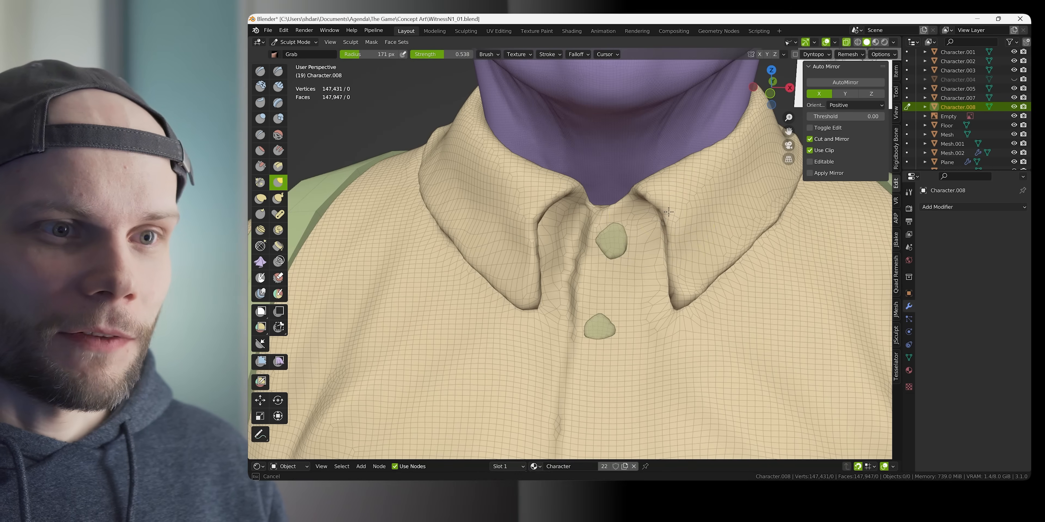
# Hide the wireframe overlay and check the folded collar from the front
pyautogui.moveTo(677, 266); pyautogui.dragTo(602, 293, button='middle')
pyautogui.moveTo(491, 287); pyautogui.dragTo(536, 284, button='middle')
pyautogui.hotkey('shift', 'w')
pyautogui.moveTo(666, 272); pyautogui.dragTo(510, 316, button='middle')
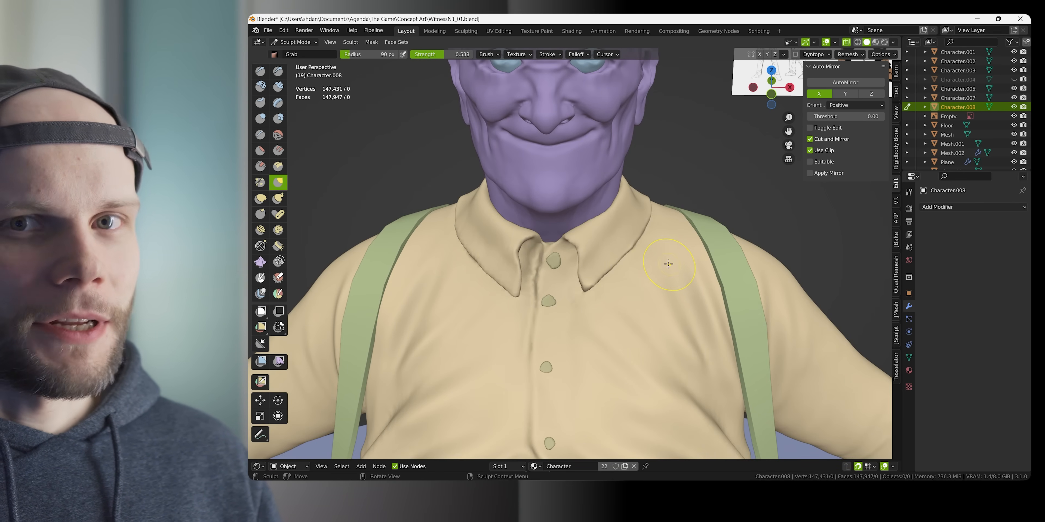
# Sculpt the hollow beneath the folded collar beside the top button with the Clay brush at about 107 px radius
pyautogui.moveTo(592, 241)
pyautogui.keyDown('ctrl'); pyautogui.mouseDown(button='middle')
pyautogui.moveTo(621, 252)
pyautogui.moveTo(555, 240)
pyautogui.moveTo(568, 232)
pyautogui.mouseUp(button='middle'); pyautogui.keyUp('ctrl')
pyautogui.moveTo(568, 232)
pyautogui.keyDown('ctrl'); pyautogui.mouseDown(button='middle')
pyautogui.moveTo(582, 224)
pyautogui.moveTo(536, 251)
pyautogui.mouseUp(button='middle'); pyautogui.keyUp('ctrl')
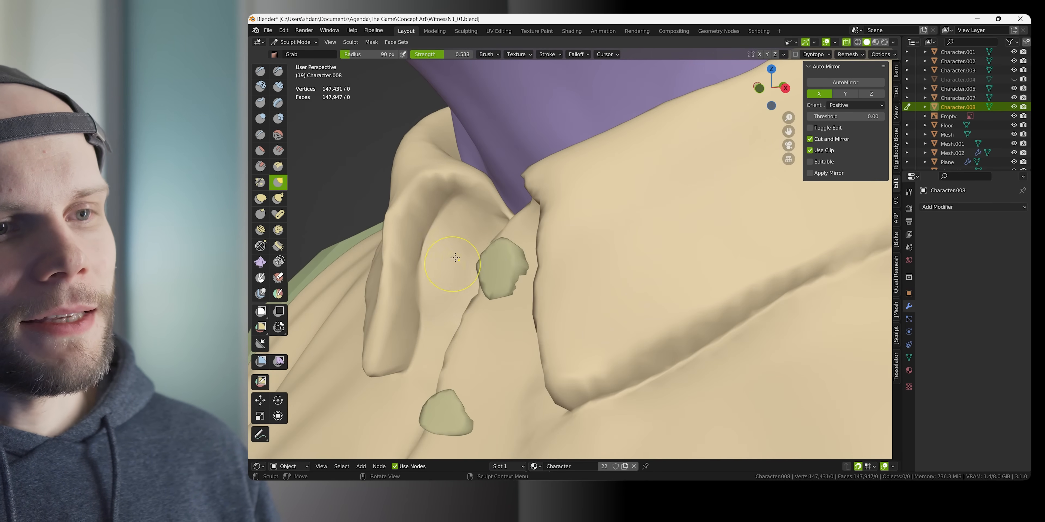
pyautogui.moveTo(455, 257)
pyautogui.mouseDown(button='middle')
pyautogui.moveTo(560, 241)
pyautogui.moveTo(605, 271)
pyautogui.mouseUp(button='middle')
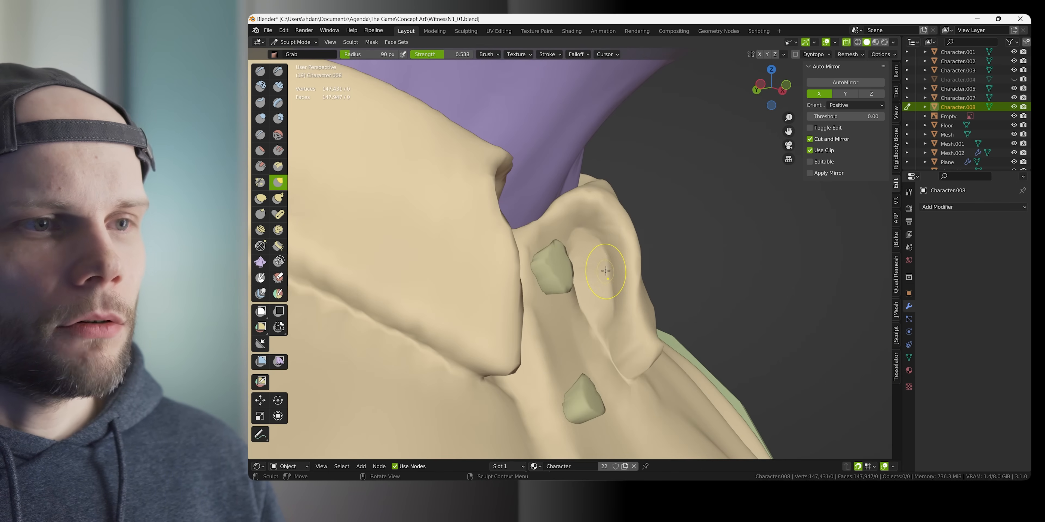
pyautogui.press('c')
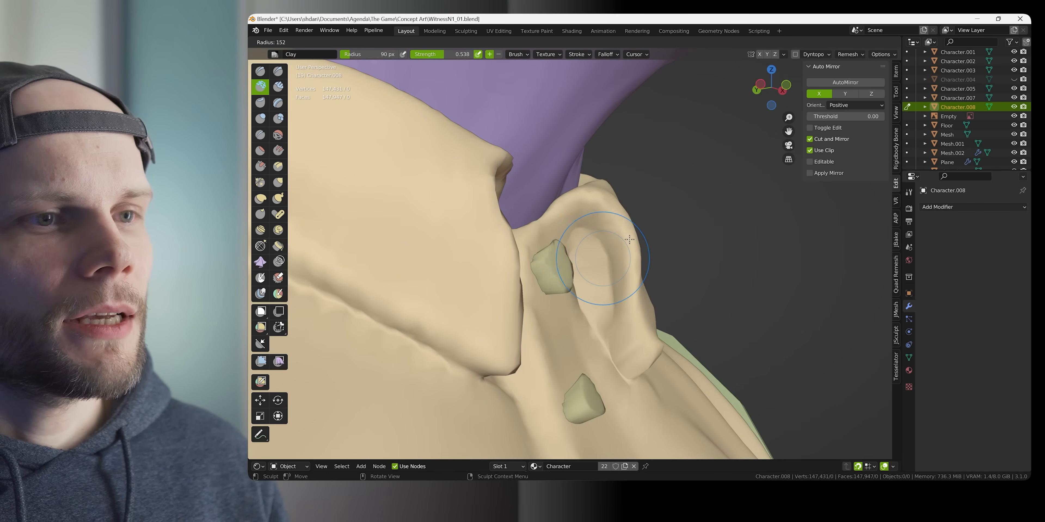
pyautogui.rightClick(632, 238)
pyautogui.keyDown('ctrl'); pyautogui.moveTo(629, 244); pyautogui.dragTo(629, 308, button='middle'); pyautogui.keyUp('ctrl')
pyautogui.keyDown('shift'); pyautogui.moveTo(659, 187); pyautogui.dragTo(597, 228, button='middle'); pyautogui.keyUp('shift')
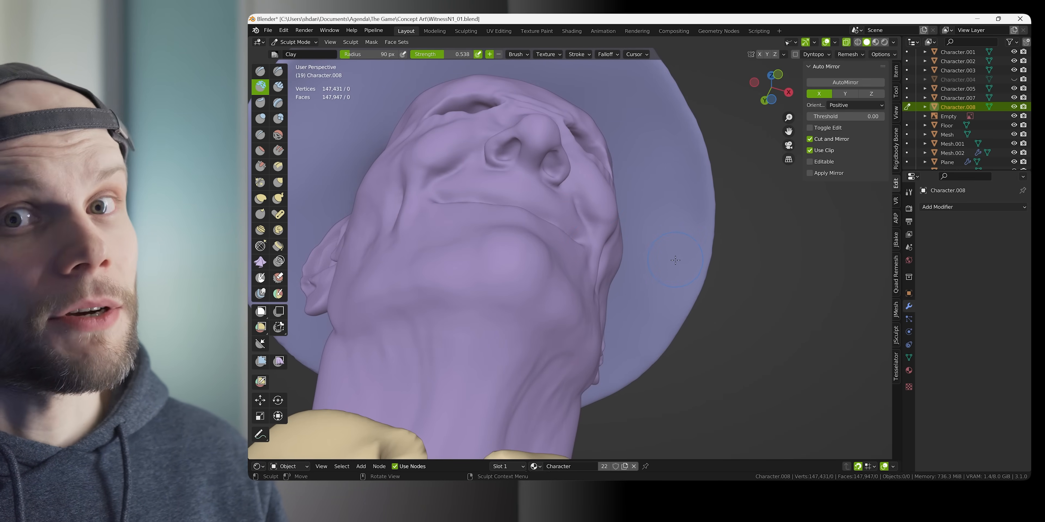
pyautogui.moveTo(671, 263); pyautogui.dragTo(649, 326, button='middle')
pyautogui.moveTo(650, 326)
pyautogui.keyDown('shift'); pyautogui.mouseDown(button='middle')
pyautogui.moveTo(657, 235)
pyautogui.moveTo(695, 214)
pyautogui.moveTo(614, 313)
pyautogui.moveTo(651, 264)
pyautogui.moveTo(610, 298)
pyautogui.moveTo(572, 245)
pyautogui.moveTo(591, 242)
pyautogui.mouseUp(button='middle'); pyautogui.keyUp('shift')
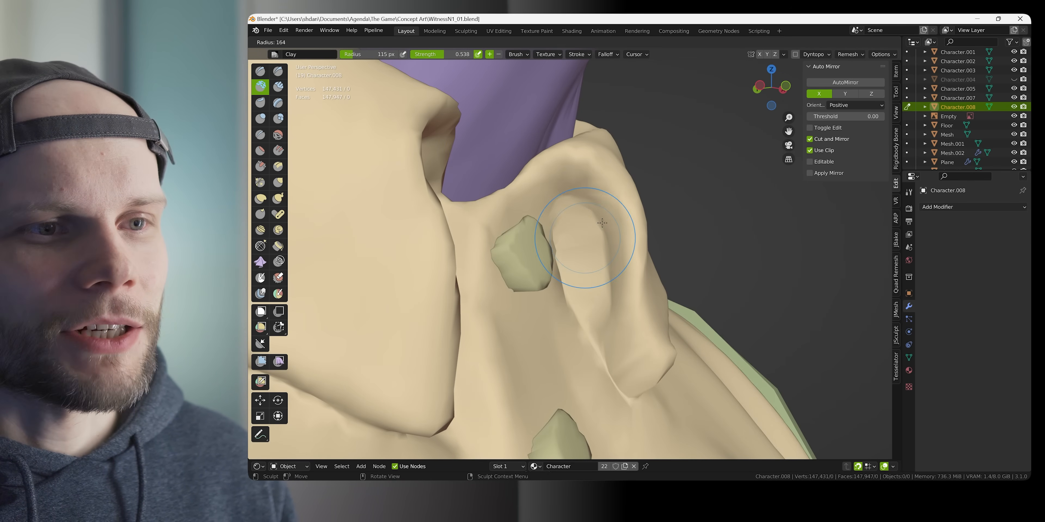
pyautogui.press('g')
pyautogui.hotkey('shift', 'c')
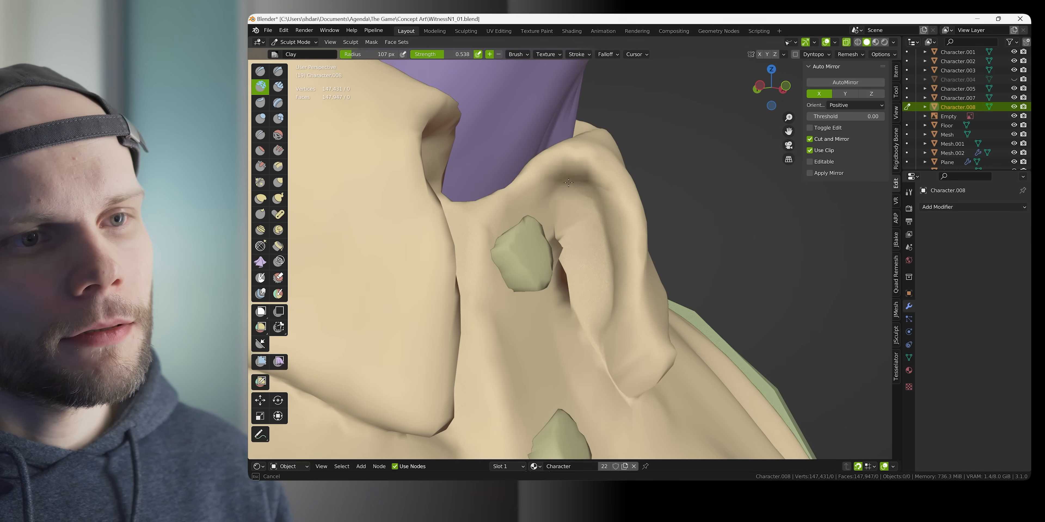
# Isolate the shirt in local view and refine the inside of the collar fold with the Crease, Clay and Grab brushes
pyautogui.moveTo(574, 214)
pyautogui.mouseDown(button='middle')
pyautogui.moveTo(544, 331)
pyautogui.moveTo(669, 245)
pyautogui.moveTo(615, 280)
pyautogui.moveTo(595, 222)
pyautogui.moveTo(589, 296)
pyautogui.moveTo(643, 227)
pyautogui.moveTo(501, 317)
pyautogui.moveTo(559, 270)
pyautogui.moveTo(566, 306)
pyautogui.moveTo(568, 243)
pyautogui.moveTo(534, 158)
pyautogui.mouseUp(button='middle')
pyautogui.press('g')
pyautogui.hotkey('shift', 'c')
pyautogui.moveTo(618, 362)
pyautogui.mouseDown(button='middle')
pyautogui.moveTo(625, 354)
pyautogui.moveTo(587, 264)
pyautogui.moveTo(596, 333)
pyautogui.moveTo(621, 345)
pyautogui.moveTo(690, 234)
pyautogui.moveTo(595, 228)
pyautogui.moveTo(664, 310)
pyautogui.moveTo(532, 203)
pyautogui.moveTo(560, 331)
pyautogui.mouseUp(button='middle')
pyautogui.press('g')
pyautogui.press('/')
pyautogui.press('c')
pyautogui.press('f')
pyautogui.moveTo(560, 331); pyautogui.dragTo(670, 309)
pyautogui.moveTo(671, 309); pyautogui.dragTo(560, 265, button='middle')
pyautogui.press('g')
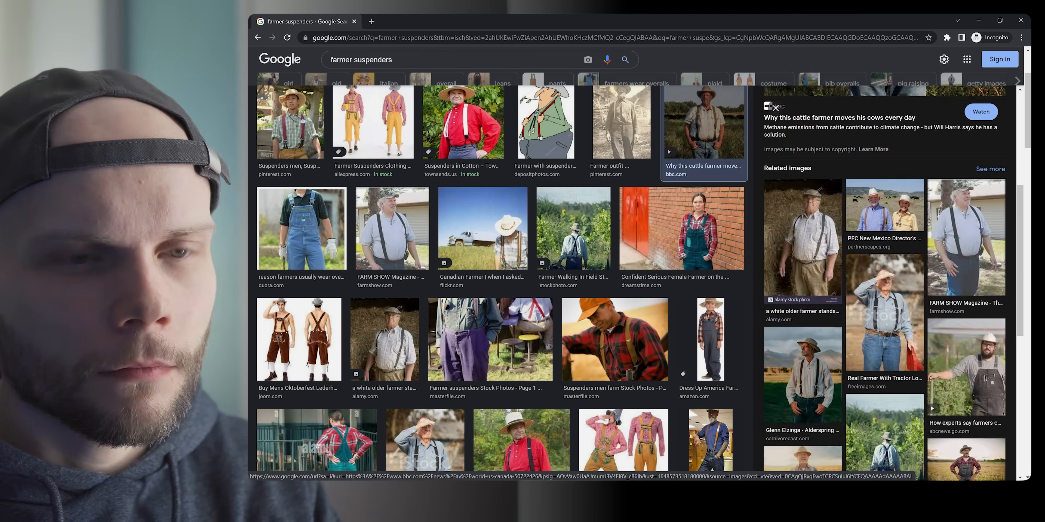
# Examine the photo of a rancher wearing leather suspenders and its related images, then switch back to Blender
pyautogui.click(803, 377)
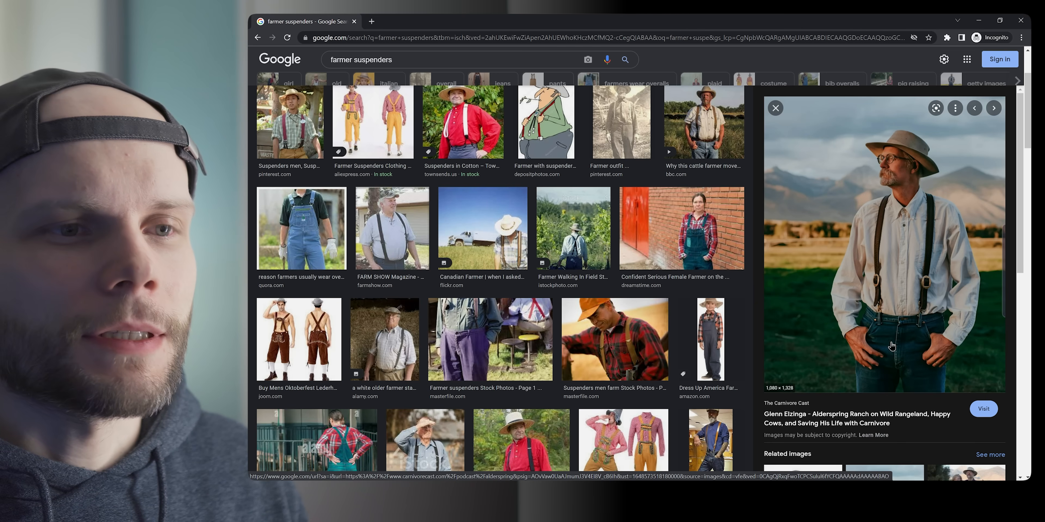
pyautogui.scroll(-5, 896, 432)
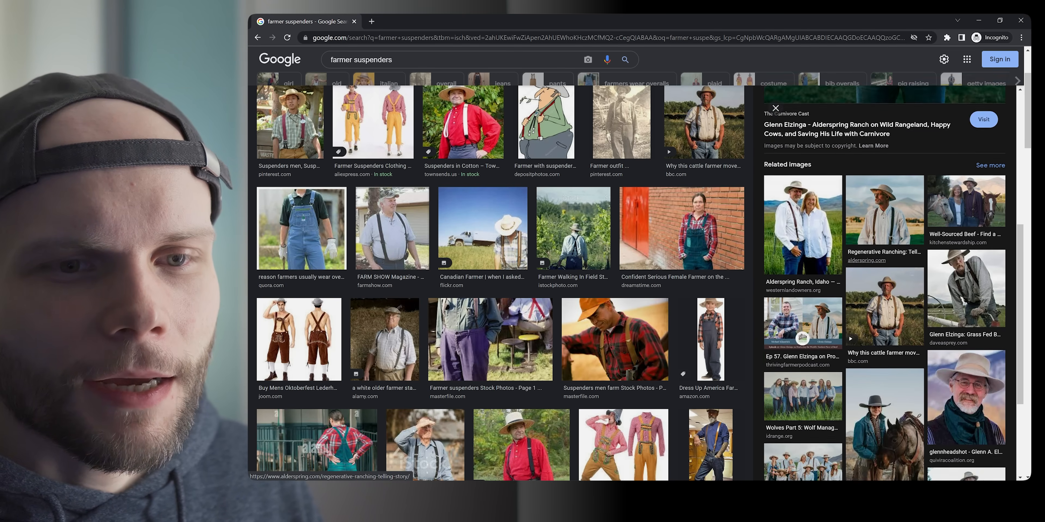
pyautogui.scroll(6, 886, 342)
pyautogui.hotkey('alt', 'Tab')
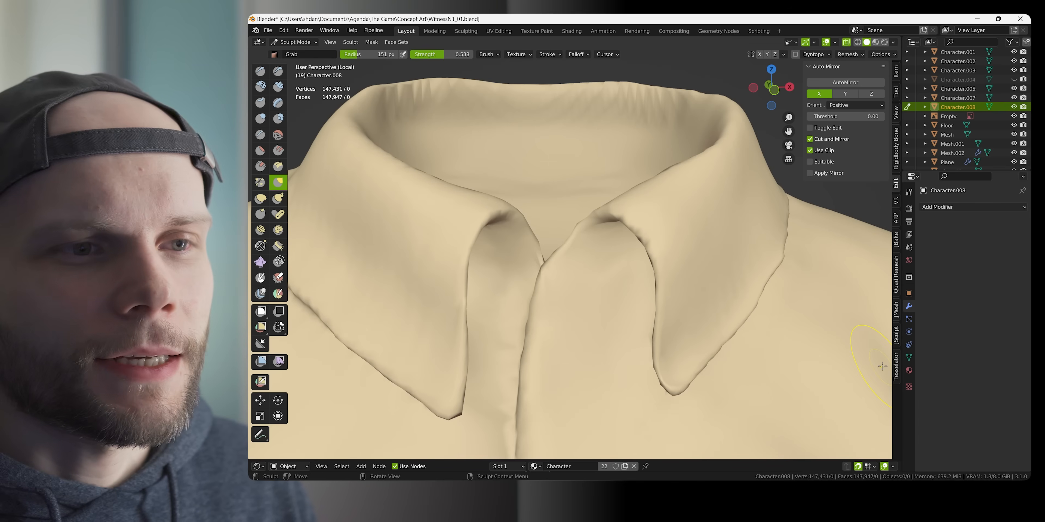
# Try to shift the shirt front at the collar opening with the Grab brush at 264 px radius, then undo it
pyautogui.press('f')
pyautogui.click(616, 240)
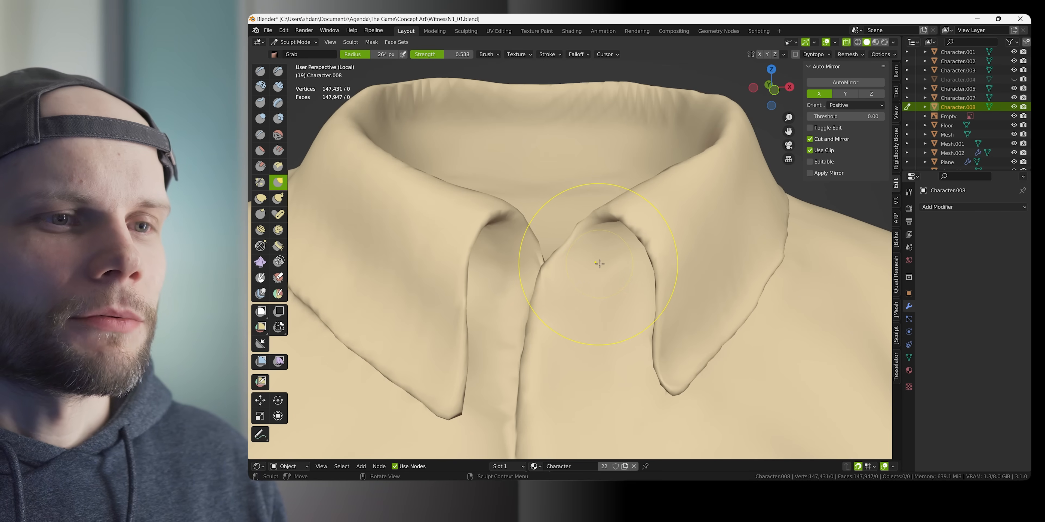
pyautogui.moveTo(606, 249); pyautogui.dragTo(588, 243)
pyautogui.hotkey('ctrl', 'z')
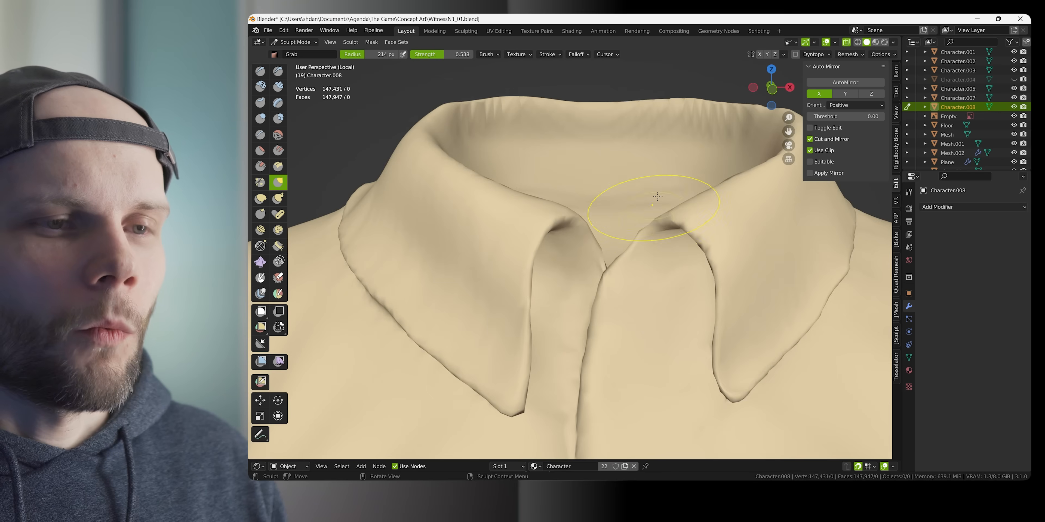
# Reshape the collar opening and front points with the Grab brush at 199 px radius
pyautogui.moveTo(658, 198)
pyautogui.keyDown('ctrl'); pyautogui.mouseDown(button='middle')
pyautogui.moveTo(598, 240)
pyautogui.moveTo(664, 385)
pyautogui.mouseUp(button='middle'); pyautogui.keyUp('ctrl')
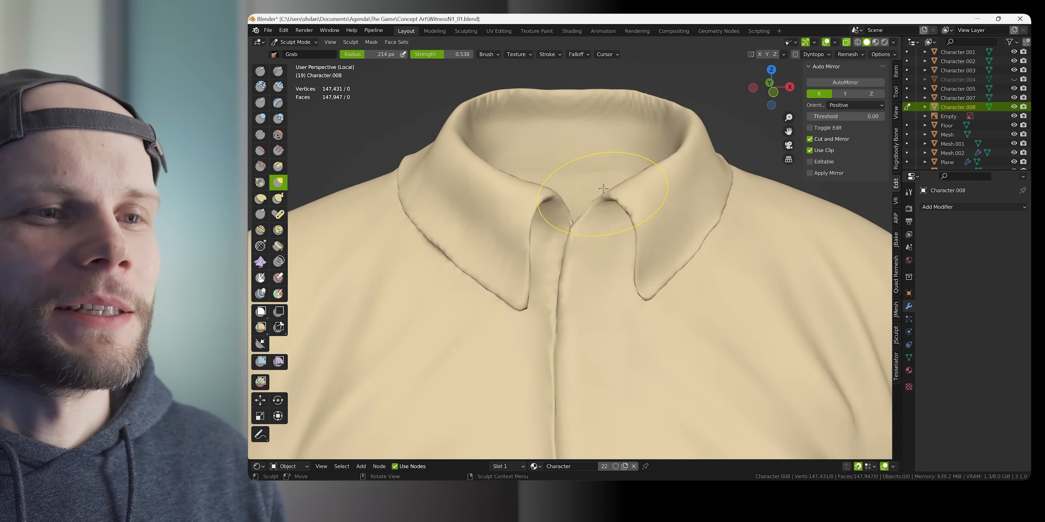
pyautogui.moveTo(603, 188); pyautogui.dragTo(594, 239, button='middle')
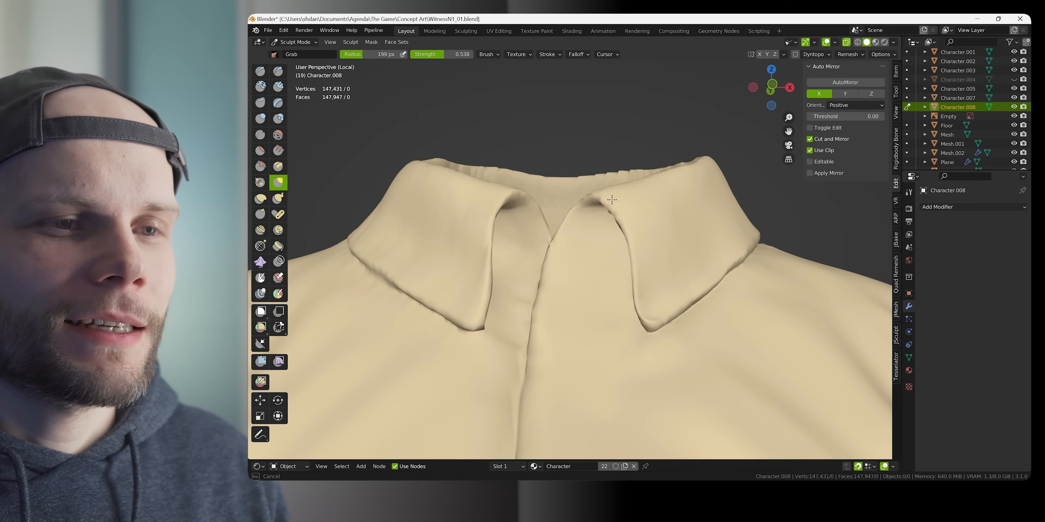
pyautogui.press('f')
pyautogui.click(576, 268)
pyautogui.moveTo(576, 268)
pyautogui.mouseDown(button='middle')
pyautogui.moveTo(623, 240)
pyautogui.moveTo(632, 290)
pyautogui.moveTo(639, 283)
pyautogui.moveTo(504, 357)
pyautogui.moveTo(536, 352)
pyautogui.moveTo(602, 373)
pyautogui.moveTo(568, 211)
pyautogui.mouseUp(button='middle')
pyautogui.press('f')
pyautogui.click(639, 283)
# Define the placket line below the collar with the Crease brush at about 62 px radius and the Clay brush
pyautogui.hotkey('shift', 'c')
pyautogui.press('f')
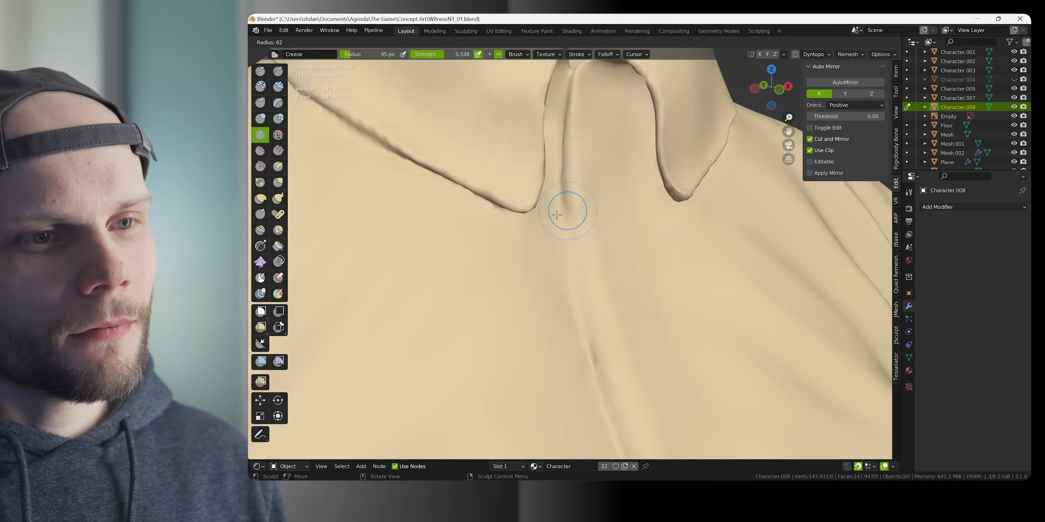
pyautogui.click(557, 215)
pyautogui.scroll(-3, 587, 264)
pyautogui.press('c')
pyautogui.moveTo(587, 263)
pyautogui.mouseDown(button='middle')
pyautogui.moveTo(569, 282)
pyautogui.moveTo(600, 329)
pyautogui.moveTo(507, 171)
pyautogui.moveTo(568, 243)
pyautogui.moveTo(576, 345)
pyautogui.moveTo(563, 260)
pyautogui.mouseUp(button='middle')
pyautogui.scroll(3, 599, 329)
# Adjust the placket's edge between the collar points with the Grab brush at 67 px radius and the Inflate brush
pyautogui.press('g')
pyautogui.moveTo(556, 377); pyautogui.dragTo(560, 377)
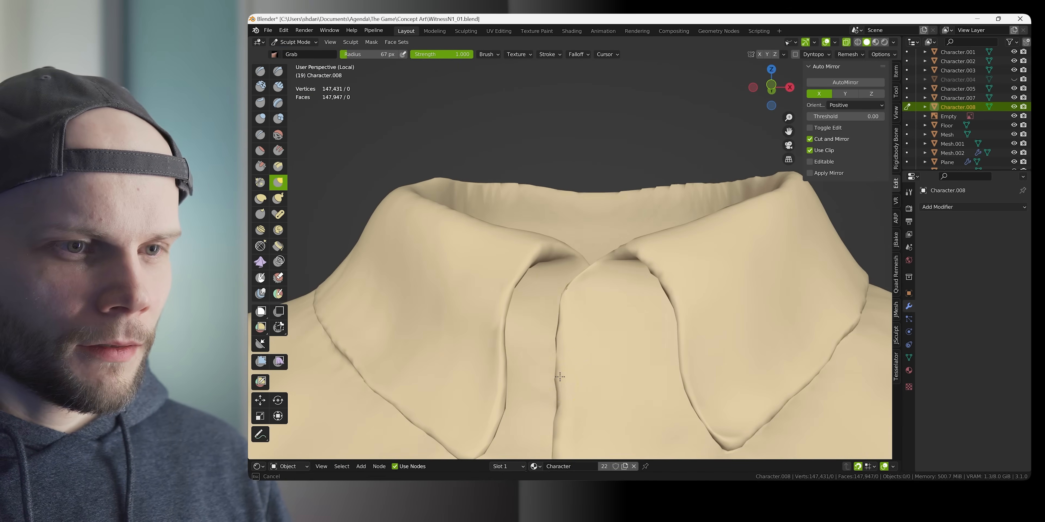
pyautogui.press('f')
pyautogui.click(568, 377)
pyautogui.moveTo(568, 376)
pyautogui.mouseDown(button='middle')
pyautogui.moveTo(591, 303)
pyautogui.moveTo(355, 210)
pyautogui.moveTo(536, 205)
pyautogui.moveTo(550, 296)
pyautogui.moveTo(555, 268)
pyautogui.moveTo(579, 280)
pyautogui.moveTo(568, 317)
pyautogui.mouseUp(button='middle')
pyautogui.press('i')
pyautogui.press('g')
pyautogui.moveTo(568, 316)
pyautogui.keyDown('ctrl'); pyautogui.mouseDown(button='middle')
pyautogui.moveTo(557, 354)
pyautogui.moveTo(564, 333)
pyautogui.mouseUp(button='middle'); pyautogui.keyUp('ctrl')
pyautogui.press('f')
pyautogui.click(658, 348)
# Build up the surface around the collar with the Clay brush and nudge its fold upward with the Grab brush
pyautogui.moveTo(564, 333)
pyautogui.keyDown('ctrl'); pyautogui.mouseDown(button='middle')
pyautogui.moveTo(648, 348)
pyautogui.moveTo(510, 331)
pyautogui.moveTo(641, 396)
pyautogui.moveTo(714, 283)
pyautogui.mouseUp(button='middle'); pyautogui.keyUp('ctrl')
pyautogui.press('c')
pyautogui.moveTo(649, 231)
pyautogui.mouseDown()
pyautogui.moveTo(488, 310)
pyautogui.moveTo(507, 410)
pyautogui.mouseUp()
pyautogui.moveTo(507, 410)
pyautogui.keyDown('shift'); pyautogui.mouseDown(button='middle')
pyautogui.moveTo(529, 270)
pyautogui.moveTo(486, 133)
pyautogui.moveTo(526, 276)
pyautogui.mouseUp(button='middle'); pyautogui.keyUp('shift')
pyautogui.moveTo(714, 292)
pyautogui.mouseDown(button='middle')
pyautogui.moveTo(601, 303)
pyautogui.moveTo(556, 262)
pyautogui.moveTo(617, 239)
pyautogui.mouseUp(button='middle')
pyautogui.press('g')
pyautogui.moveTo(522, 240); pyautogui.dragTo(527, 219)
# Pull the collar's front fold sideways with the Grab brush and thicken its edge with the Inflate brush
pyautogui.moveTo(753, 127)
pyautogui.keyDown('shift'); pyautogui.mouseDown(button='middle')
pyautogui.moveTo(700, 164)
pyautogui.moveTo(689, 251)
pyautogui.mouseUp(button='middle'); pyautogui.keyUp('shift')
pyautogui.moveTo(665, 247); pyautogui.dragTo(697, 267)
pyautogui.moveTo(697, 268)
pyautogui.mouseDown(button='middle')
pyautogui.moveTo(560, 251)
pyautogui.moveTo(665, 268)
pyautogui.mouseUp(button='middle')
pyautogui.scroll(2, 661, 272)
pyautogui.press('i')
pyautogui.moveTo(649, 272); pyautogui.dragTo(665, 280)
pyautogui.keyDown('shift'); pyautogui.moveTo(633, 134); pyautogui.dragTo(649, 345, button='middle'); pyautogui.keyUp('shift')
# Refine the shirt front along the placket with the Clay brush and the Crease brush at 55 px radius
pyautogui.press('c')
pyautogui.scroll(-3, 576, 133)
pyautogui.hotkey('shift', 'c')
pyautogui.moveTo(623, 154)
pyautogui.mouseDown(button='middle')
pyautogui.moveTo(577, 134)
pyautogui.moveTo(567, 245)
pyautogui.moveTo(603, 247)
pyautogui.mouseUp(button='middle')
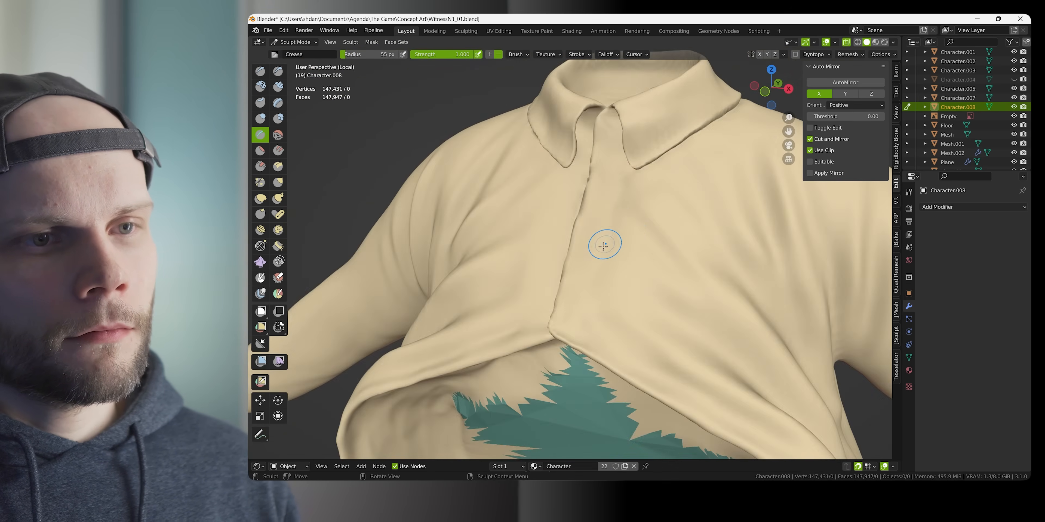
pyautogui.scroll(3, 603, 245)
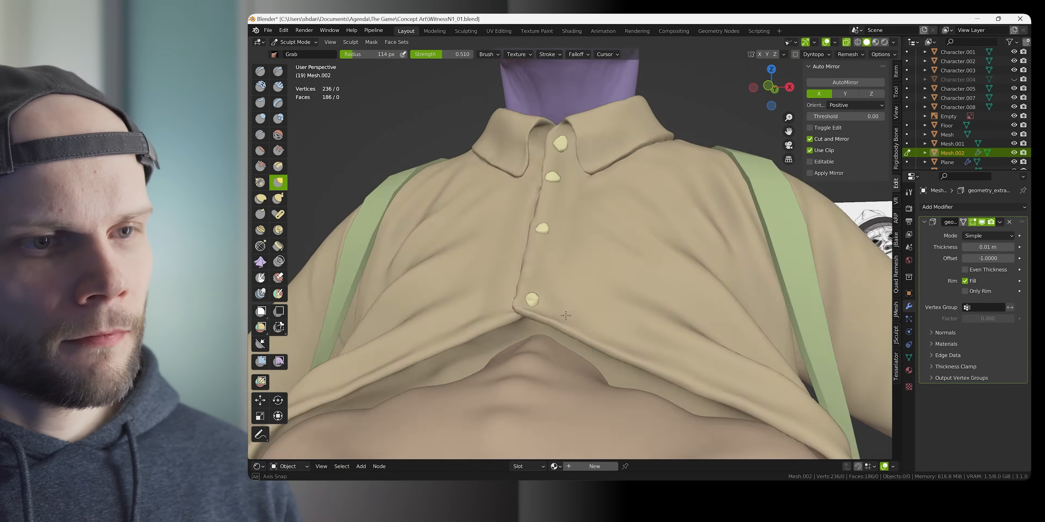
# Leave Sculpt Mode on the buttons, deselect everything, and enter Sculpt Mode on the shirt
pyautogui.moveTo(566, 316)
pyautogui.mouseDown(button='middle')
pyautogui.moveTo(556, 203)
pyautogui.moveTo(556, 243)
pyautogui.mouseUp(button='middle')
pyautogui.scroll(-2, 560, 252)
pyautogui.hotkey('ctrl', 'Tab')
pyautogui.hotkey('alt', 'a')
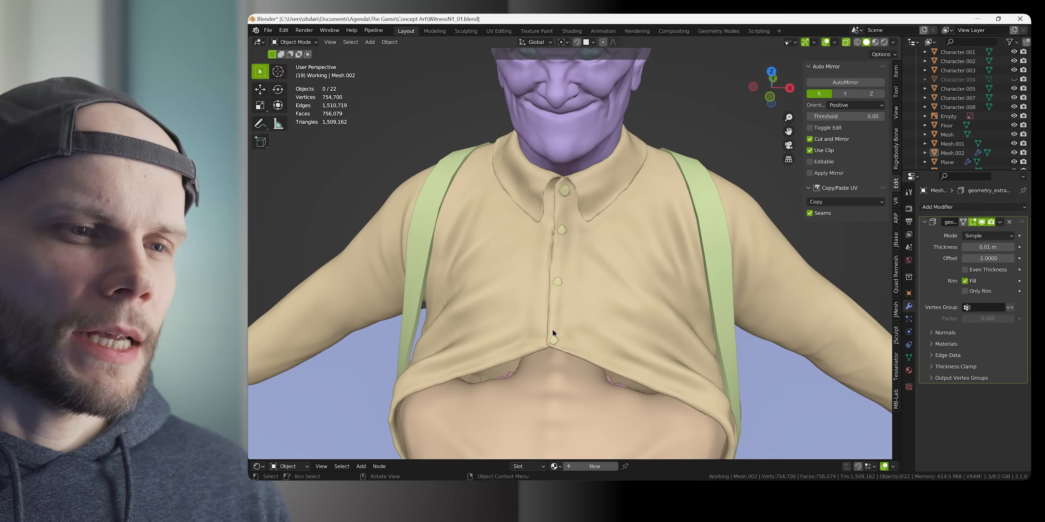
pyautogui.scroll(5, 552, 329)
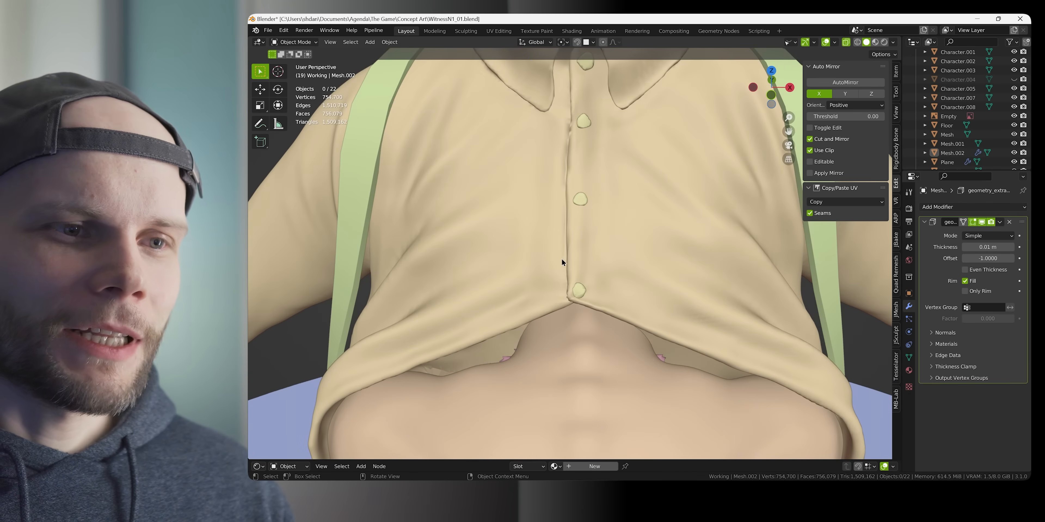
pyautogui.keyDown('ctrl'); pyautogui.moveTo(570, 316); pyautogui.dragTo(568, 320, button='middle'); pyautogui.keyUp('ctrl')
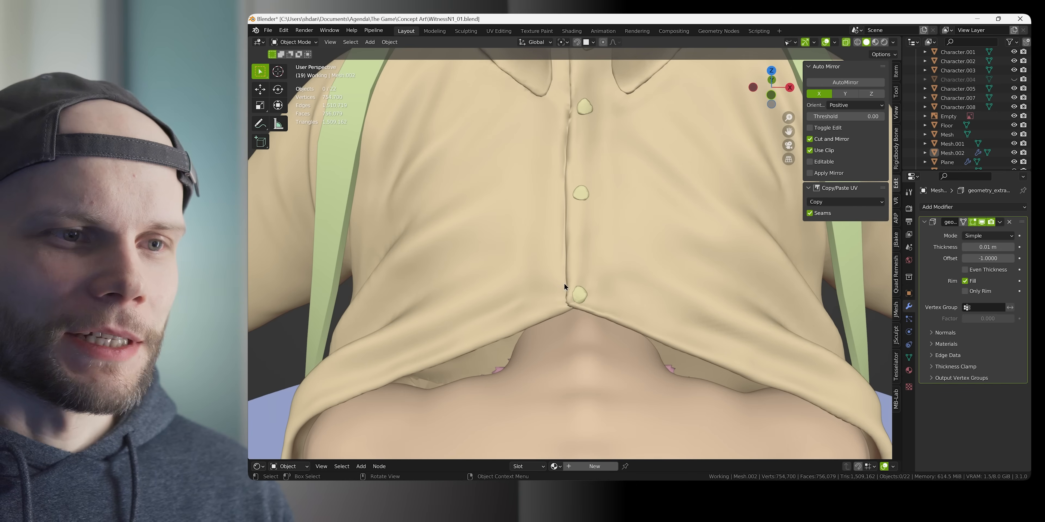
pyautogui.keyDown('ctrl'); pyautogui.moveTo(622, 263); pyautogui.dragTo(649, 219, button='middle'); pyautogui.keyUp('ctrl')
pyautogui.keyDown('shift'); pyautogui.moveTo(608, 268); pyautogui.dragTo(559, 284, button='middle'); pyautogui.keyUp('shift')
pyautogui.click(579, 258)
pyautogui.hotkey('ctrl', 'Tab')
pyautogui.click(584, 308)
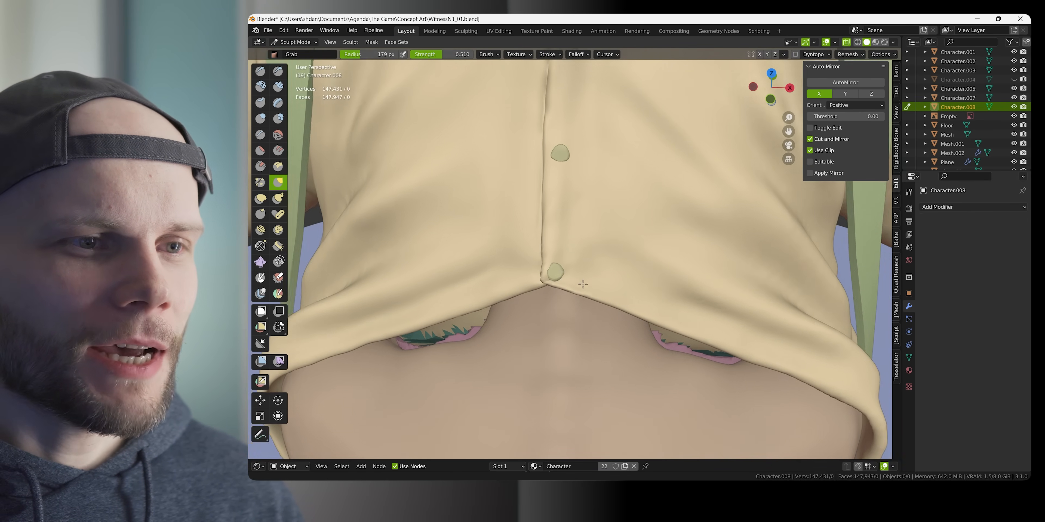
# Round the placket's lower corner beneath the last button with the Grab brush at 67 px radius
pyautogui.scroll(2, 581, 304)
pyautogui.press('f')
pyautogui.click(514, 291)
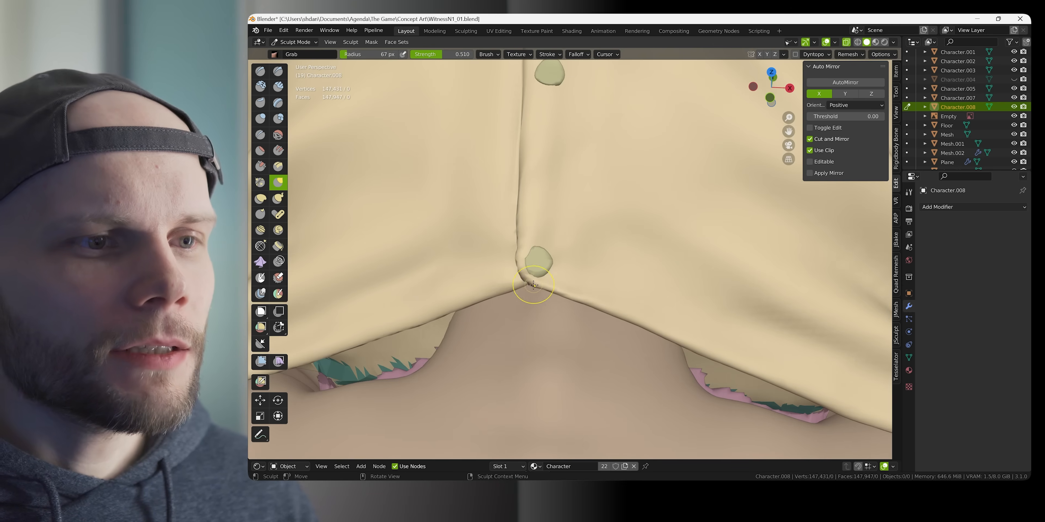
pyautogui.moveTo(589, 250)
pyautogui.keyDown('ctrl'); pyautogui.mouseDown(button='middle')
pyautogui.moveTo(584, 292)
pyautogui.moveTo(559, 229)
pyautogui.mouseUp(button='middle'); pyautogui.keyUp('ctrl')
pyautogui.keyDown('shift'); pyautogui.moveTo(560, 228); pyautogui.dragTo(565, 274, button='middle'); pyautogui.keyUp('shift')
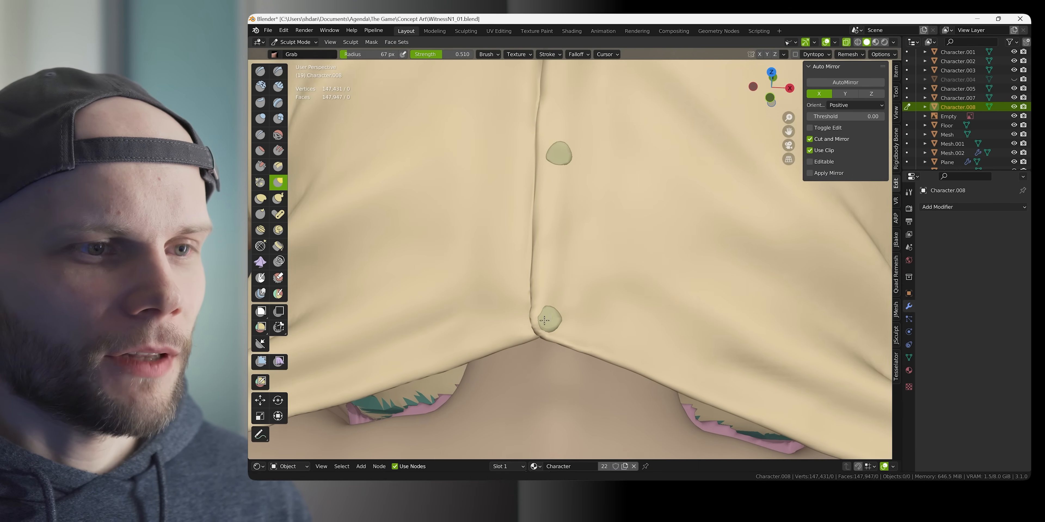
pyautogui.keyDown('ctrl'); pyautogui.moveTo(515, 357); pyautogui.dragTo(553, 399, button='middle'); pyautogui.keyUp('ctrl')
pyautogui.keyDown('shift'); pyautogui.moveTo(568, 213); pyautogui.dragTo(556, 352, button='middle'); pyautogui.keyUp('shift')
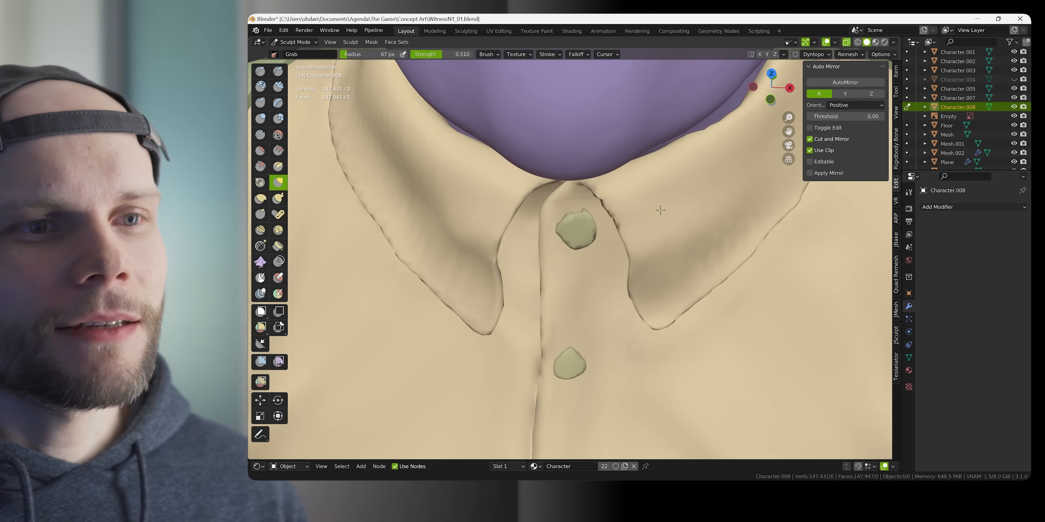
# Add a Multiresolution modifier to the shirt in Object Mode and subdivide it once
pyautogui.keyDown('ctrl'); pyautogui.moveTo(660, 210); pyautogui.dragTo(634, 224, button='middle'); pyautogui.keyUp('ctrl')
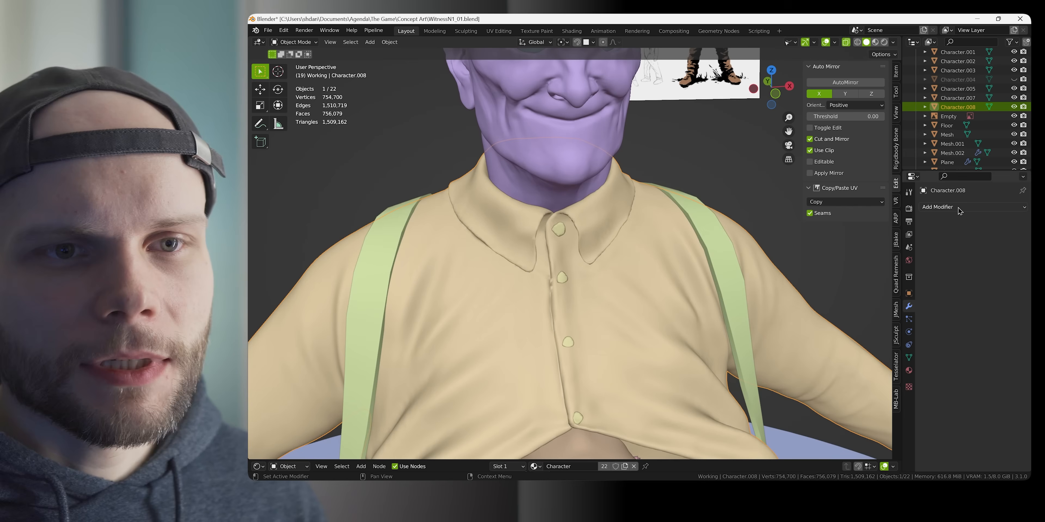
pyautogui.click(960, 208)
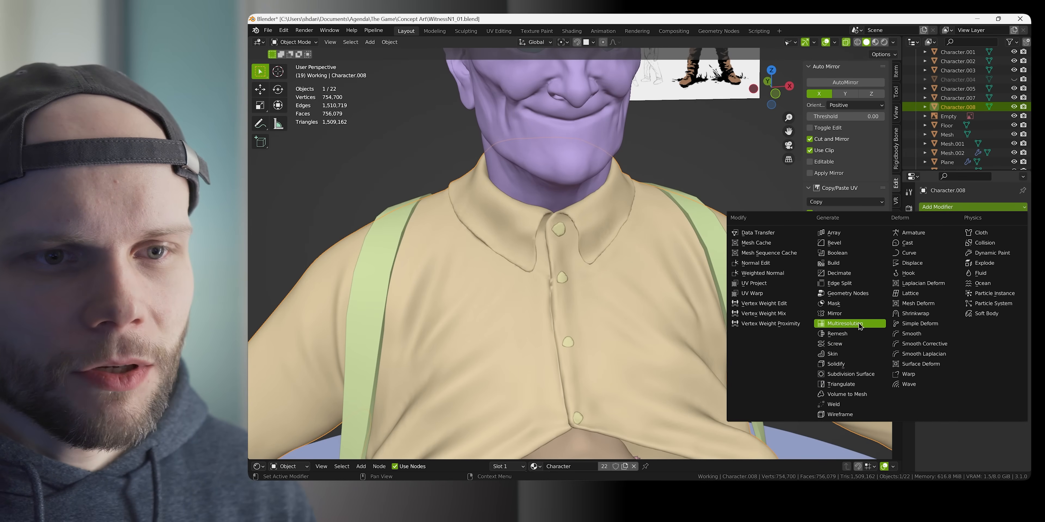
pyautogui.click(845, 324)
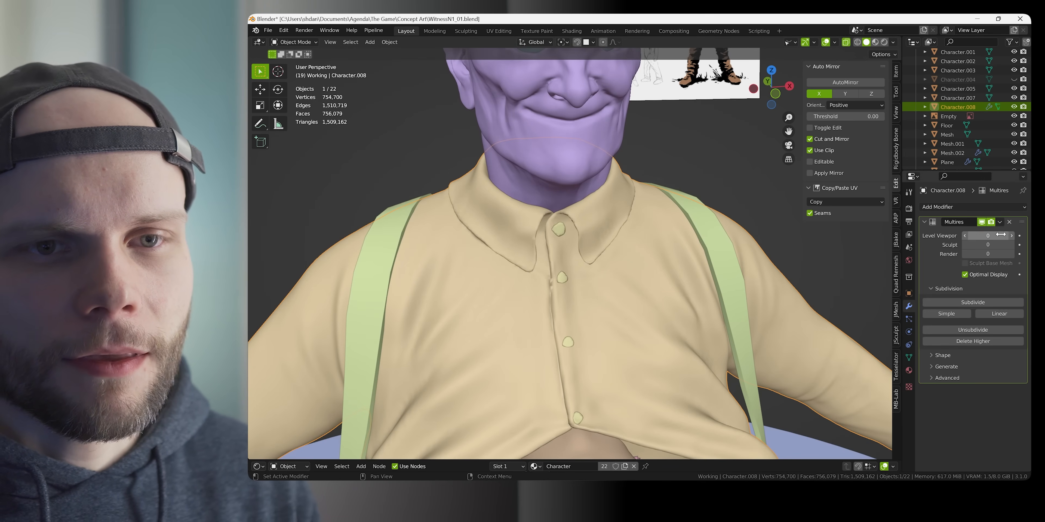
pyautogui.click(989, 303)
pyautogui.press('capslock')
pyautogui.scroll(4, 609, 280)
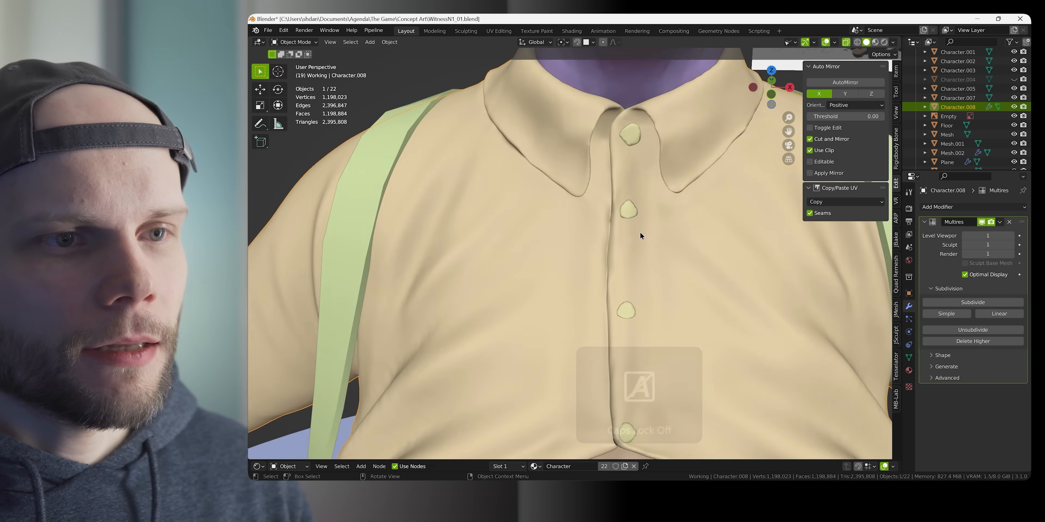
# Return the subdivided shirt to Sculpt Mode and save the file
pyautogui.moveTo(640, 232); pyautogui.dragTo(662, 252, button='middle')
pyautogui.hotkey('ctrl', 'Tab')
pyautogui.click(658, 309)
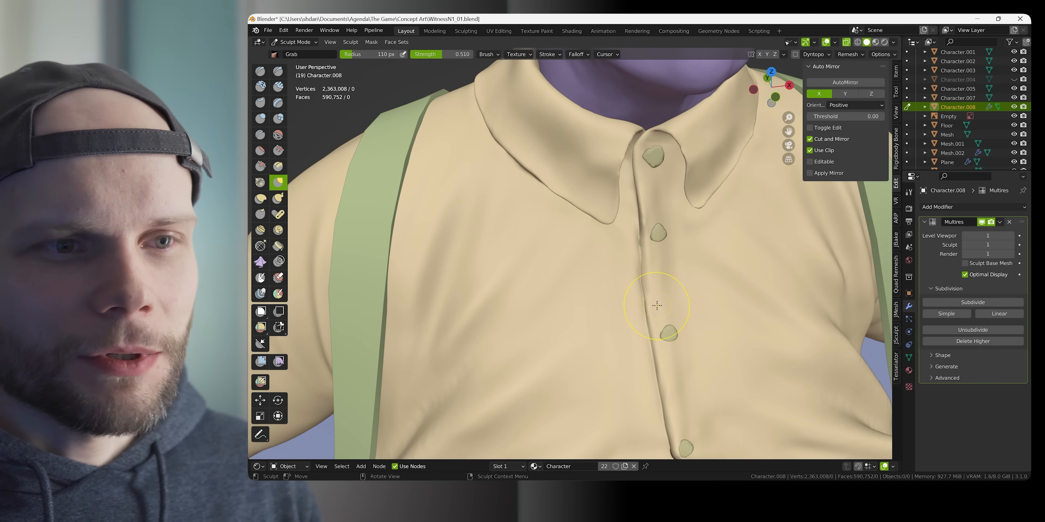
pyautogui.hotkey('ctrl', 's')
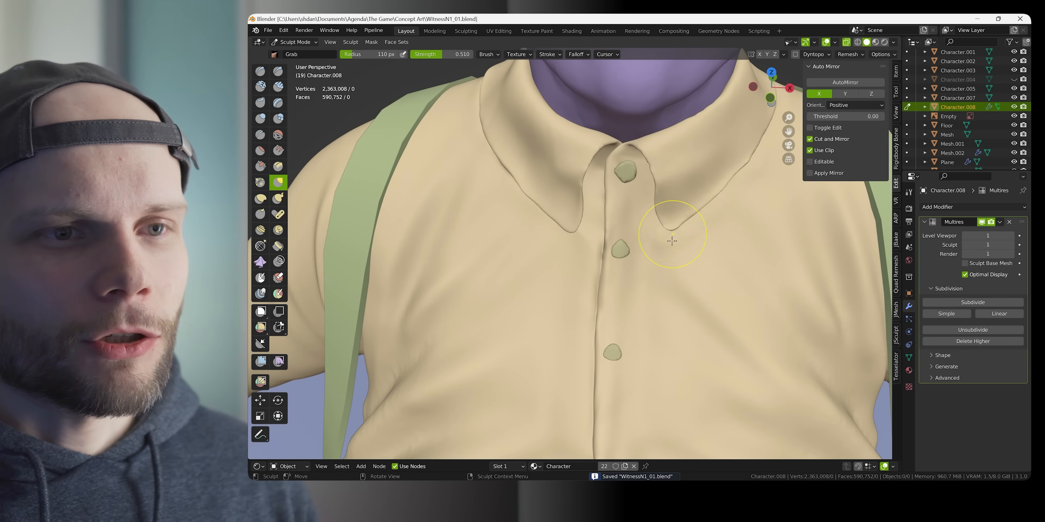
# Set the Grab brush radius to 66 px and refine the collar's front lower edge
pyautogui.press('f')
pyautogui.click(663, 247)
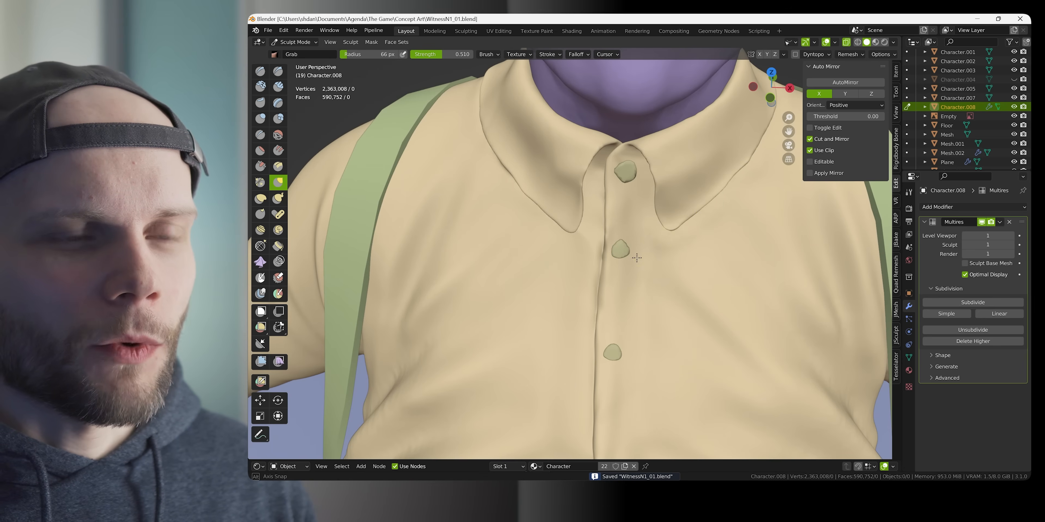
pyautogui.moveTo(636, 258)
pyautogui.mouseDown(button='middle')
pyautogui.moveTo(628, 231)
pyautogui.moveTo(681, 198)
pyautogui.mouseUp(button='middle')
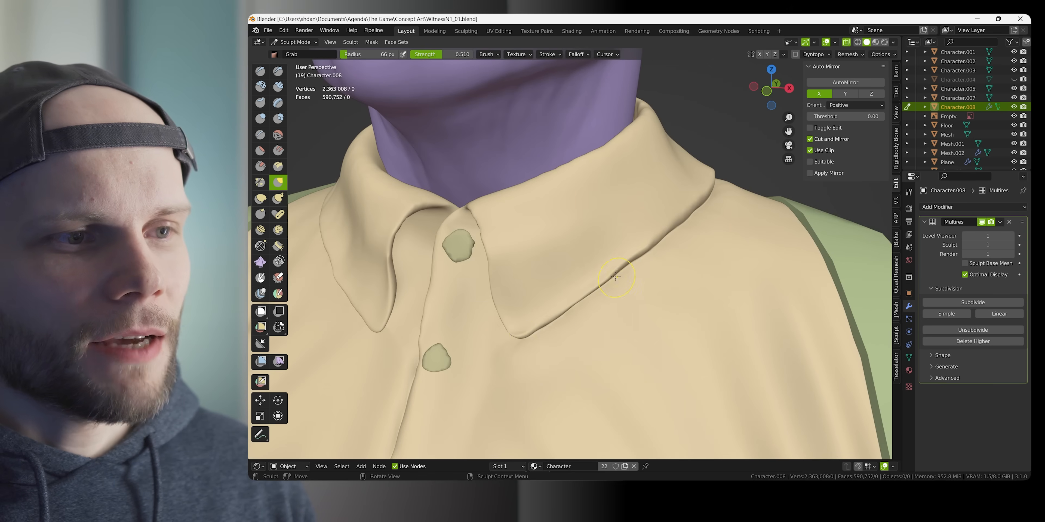
pyautogui.moveTo(615, 278)
pyautogui.mouseDown(button='middle')
pyautogui.moveTo(637, 261)
pyautogui.moveTo(611, 279)
pyautogui.mouseUp(button='middle')
# Reshape the collar's lower edge at the side and back with the Grab brush at 138 px radius
pyautogui.press('f')
pyautogui.click(691, 227)
pyautogui.moveTo(583, 273); pyautogui.dragTo(721, 284, button='middle')
pyautogui.press('f')
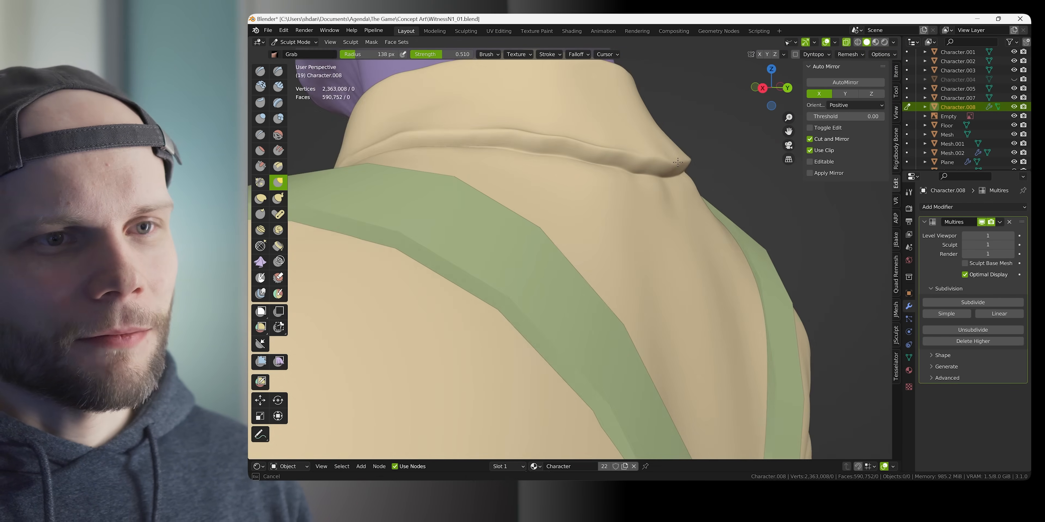
pyautogui.scroll(1, 690, 174)
pyautogui.moveTo(691, 175)
pyautogui.mouseDown(button='middle')
pyautogui.moveTo(658, 159)
pyautogui.moveTo(634, 268)
pyautogui.moveTo(679, 256)
pyautogui.moveTo(710, 272)
pyautogui.mouseUp(button='middle')
pyautogui.scroll(1, 633, 268)
pyautogui.scroll(-1, 627, 272)
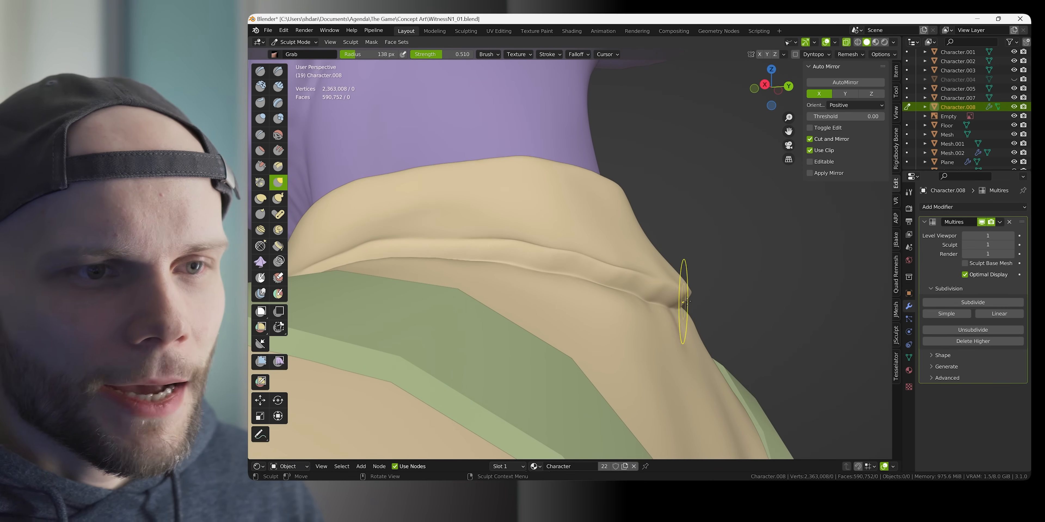
# Even out the folded collar's surface around the back and side with the Scrape brush, reducing its radius to 90 px
pyautogui.scroll(-4, 715, 269)
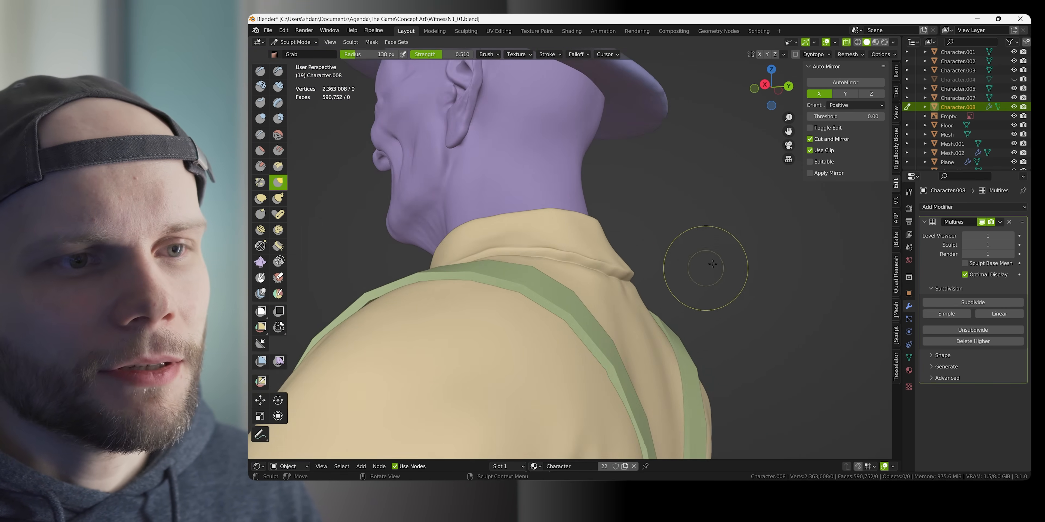
pyautogui.moveTo(699, 264)
pyautogui.mouseDown(button='middle')
pyautogui.moveTo(614, 295)
pyautogui.moveTo(706, 271)
pyautogui.moveTo(692, 283)
pyautogui.moveTo(623, 291)
pyautogui.mouseUp(button='middle')
pyautogui.scroll(2, 690, 274)
pyautogui.hotkey('shift', 't')
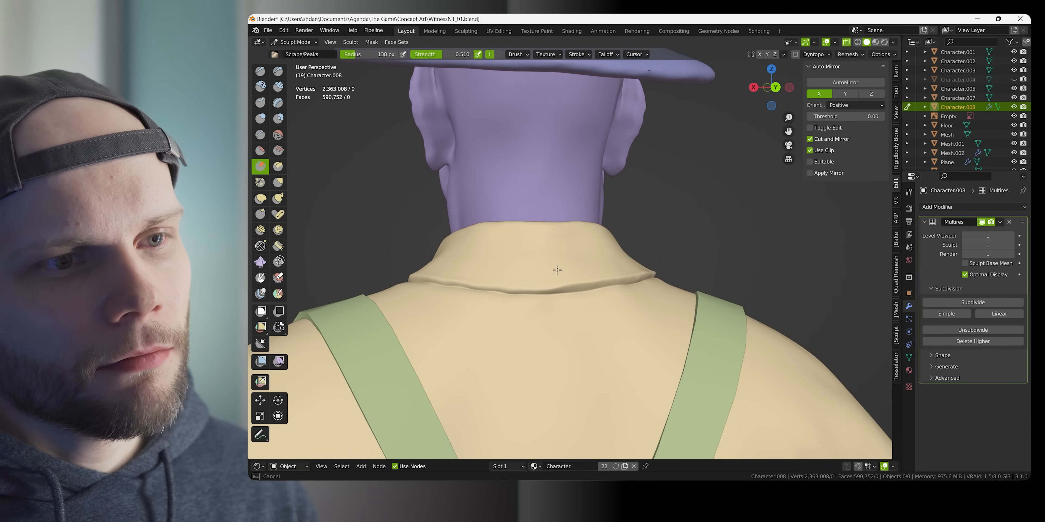
pyautogui.moveTo(617, 256)
pyautogui.mouseDown(button='middle')
pyautogui.moveTo(595, 288)
pyautogui.moveTo(576, 289)
pyautogui.mouseUp(button='middle')
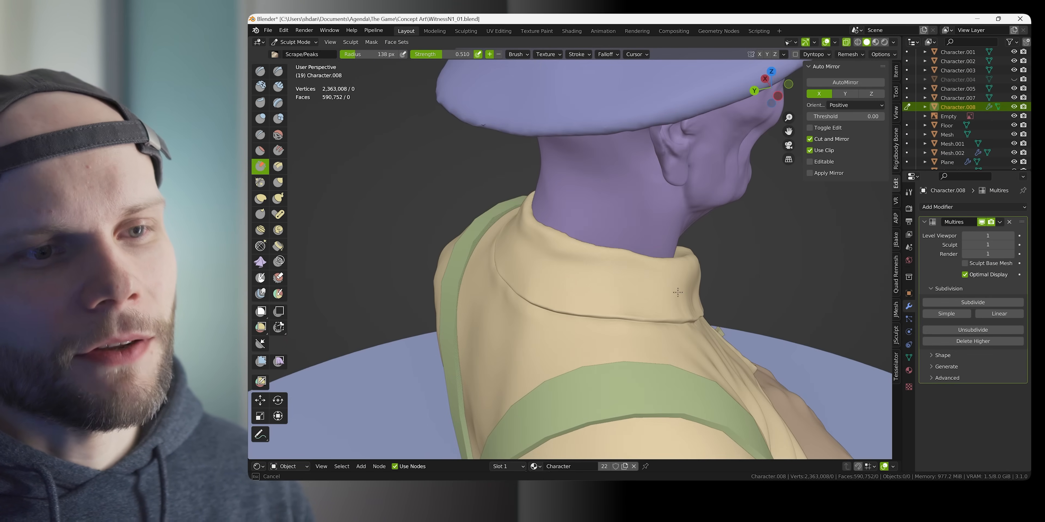
pyautogui.moveTo(677, 292)
pyautogui.mouseDown(button='middle')
pyautogui.moveTo(646, 244)
pyautogui.moveTo(541, 264)
pyautogui.moveTo(784, 212)
pyautogui.moveTo(622, 270)
pyautogui.moveTo(590, 259)
pyautogui.mouseUp(button='middle')
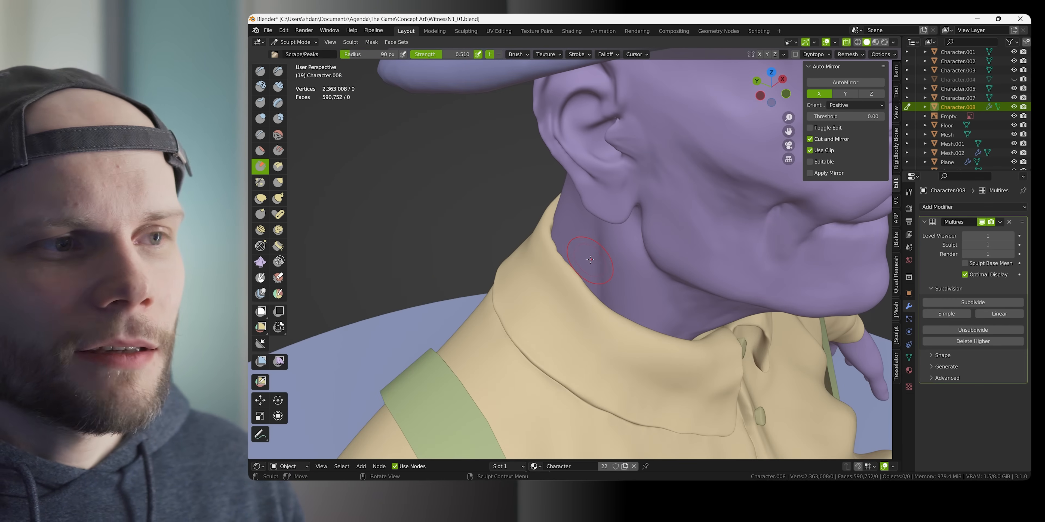
# Flatten the back of the collar and its folded edge using the Flatten and Scrape brushes at 160 px radius
pyautogui.click(260, 151)
pyautogui.moveTo(548, 284); pyautogui.dragTo(592, 291, button='middle')
pyautogui.moveTo(559, 359); pyautogui.dragTo(544, 270, button='middle')
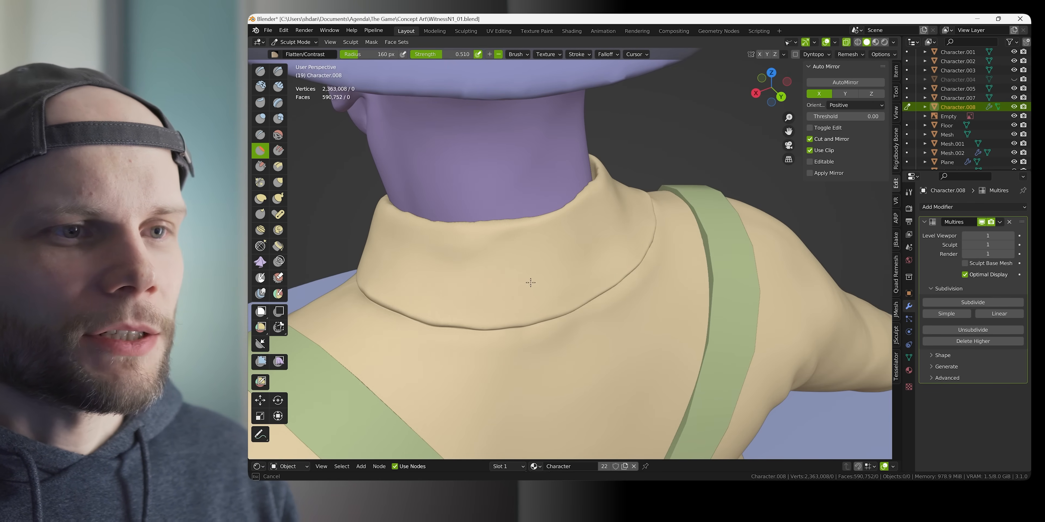
pyautogui.moveTo(665, 237)
pyautogui.mouseDown(button='middle')
pyautogui.moveTo(542, 306)
pyautogui.moveTo(594, 250)
pyautogui.mouseUp(button='middle')
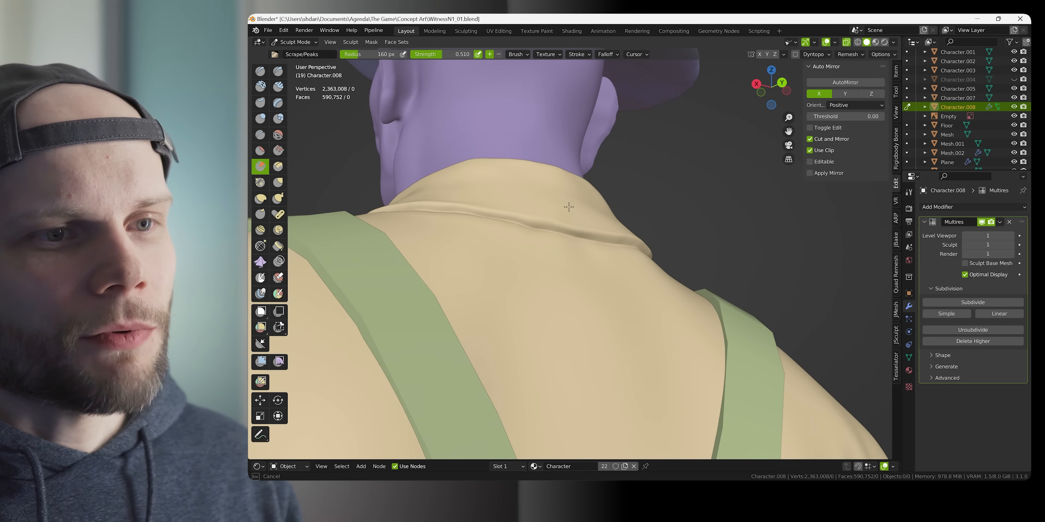
pyautogui.moveTo(670, 215); pyautogui.dragTo(595, 240, button='middle')
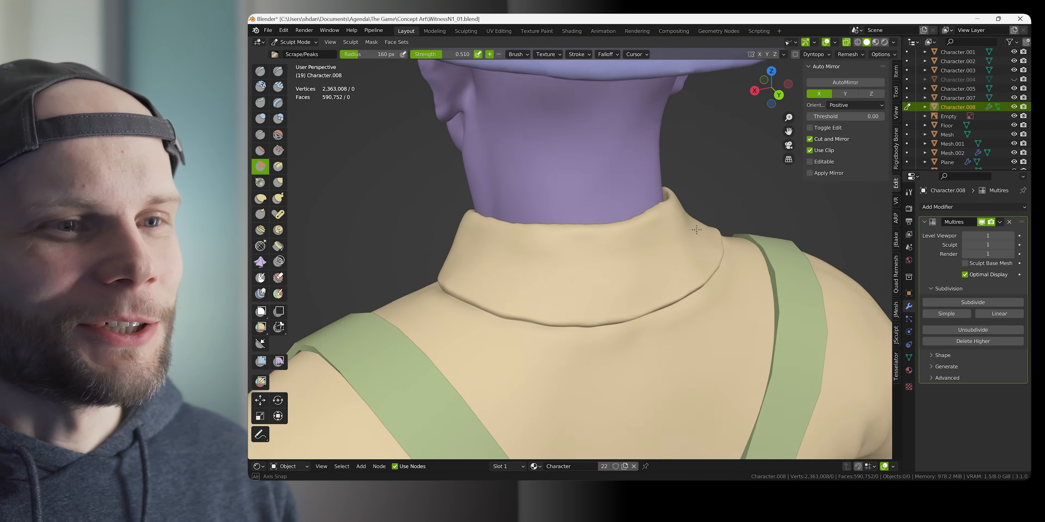
pyautogui.moveTo(697, 230); pyautogui.dragTo(618, 231, button='middle')
# Set the Grab brush radius to 62 px and adjust the collar's lower edge at the back
pyautogui.press('g')
pyautogui.press('f')
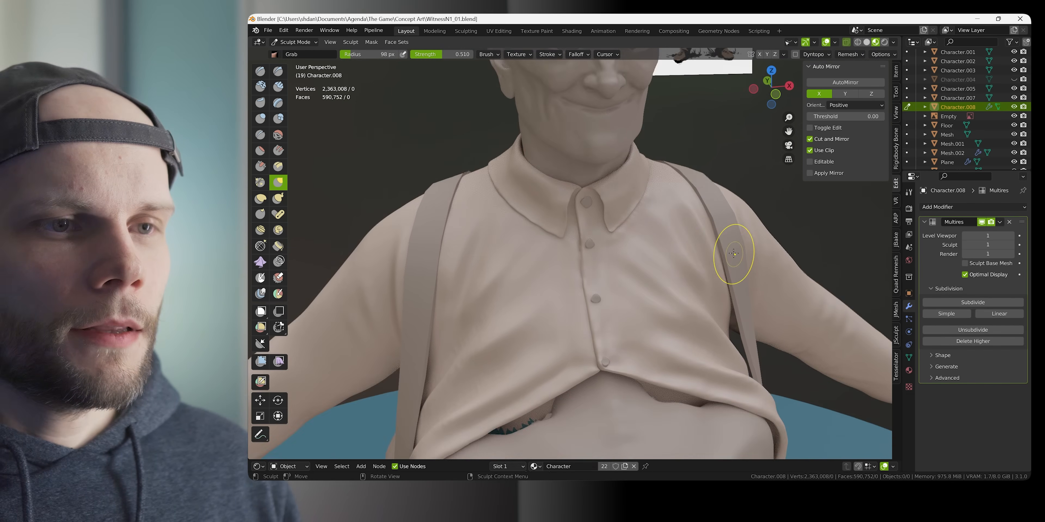
pyautogui.moveTo(735, 256)
pyautogui.mouseDown(button='middle')
pyautogui.moveTo(734, 286)
pyautogui.moveTo(735, 244)
pyautogui.moveTo(692, 253)
pyautogui.moveTo(810, 270)
pyautogui.moveTo(677, 277)
pyautogui.mouseUp(button='middle')
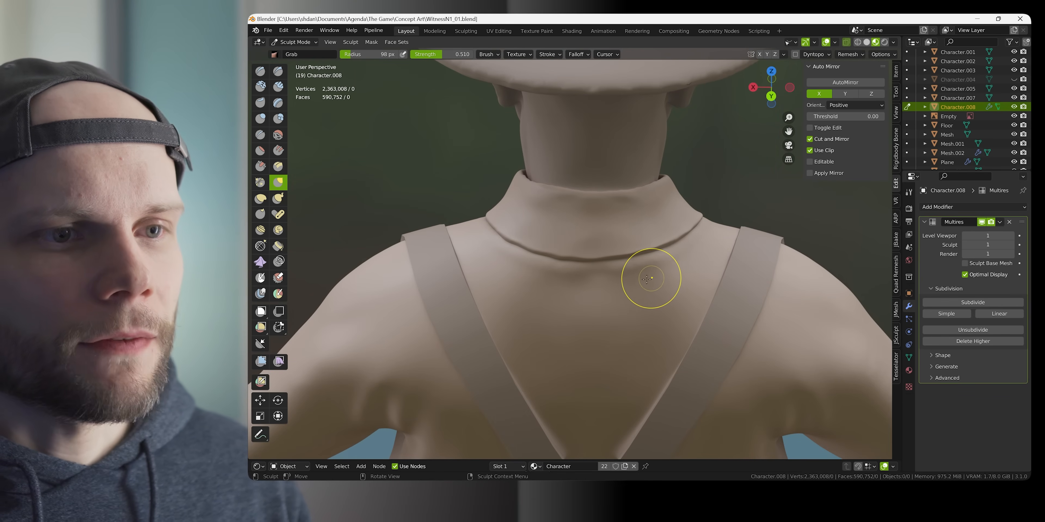
pyautogui.press('f')
pyautogui.click(623, 286)
pyautogui.scroll(1, 622, 282)
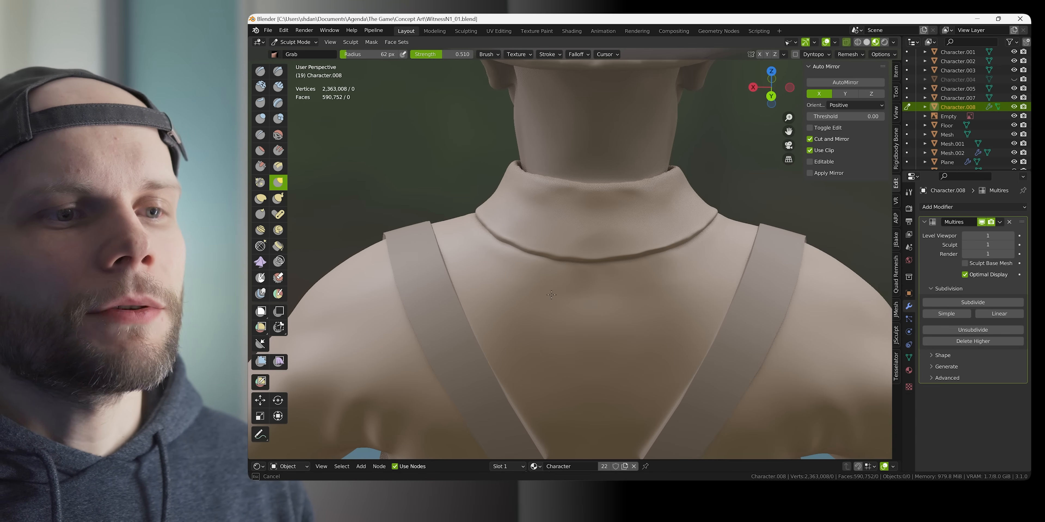
pyautogui.moveTo(607, 294); pyautogui.dragTo(607, 294)
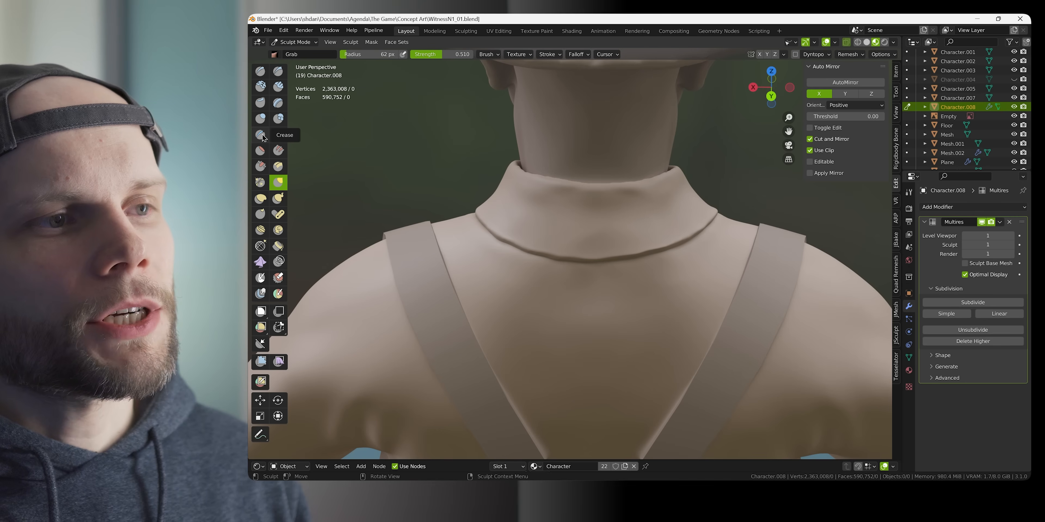
# Try a diagonal Crease brush stroke on the shirt's upper back below the collar
pyautogui.click(261, 134)
pyautogui.moveTo(548, 329); pyautogui.dragTo(502, 286)
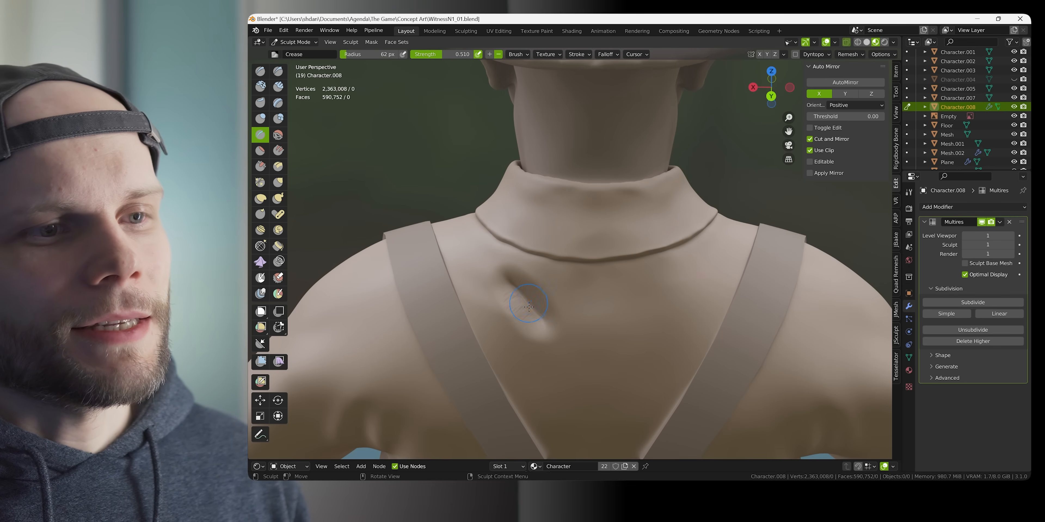
pyautogui.hotkey('ctrl', 'z')
pyautogui.press('c')
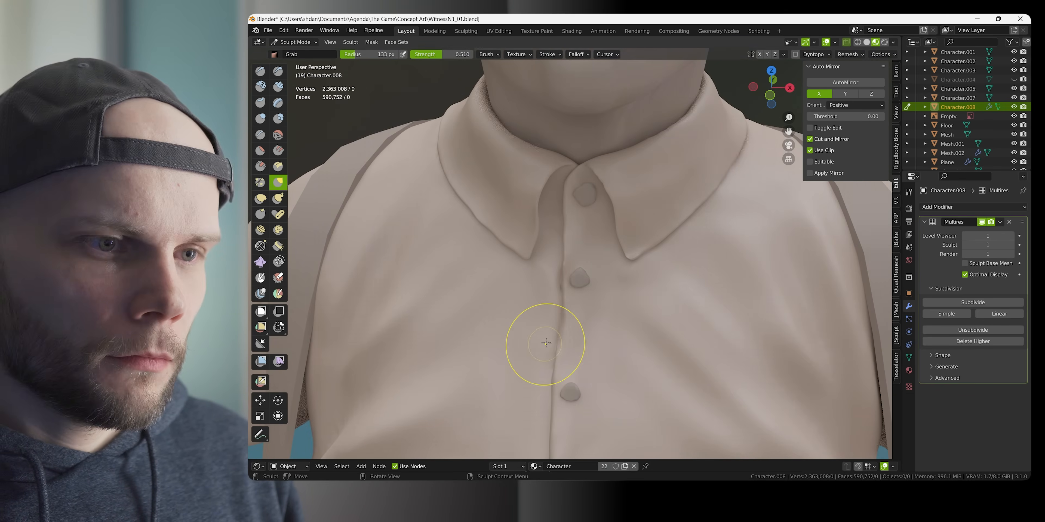
# Set the Grab brush radius to 153 px and reshape the button placket down to the lowest button at the hem
pyautogui.moveTo(568, 295); pyautogui.dragTo(572, 287)
pyautogui.press('f')
pyautogui.click(619, 297)
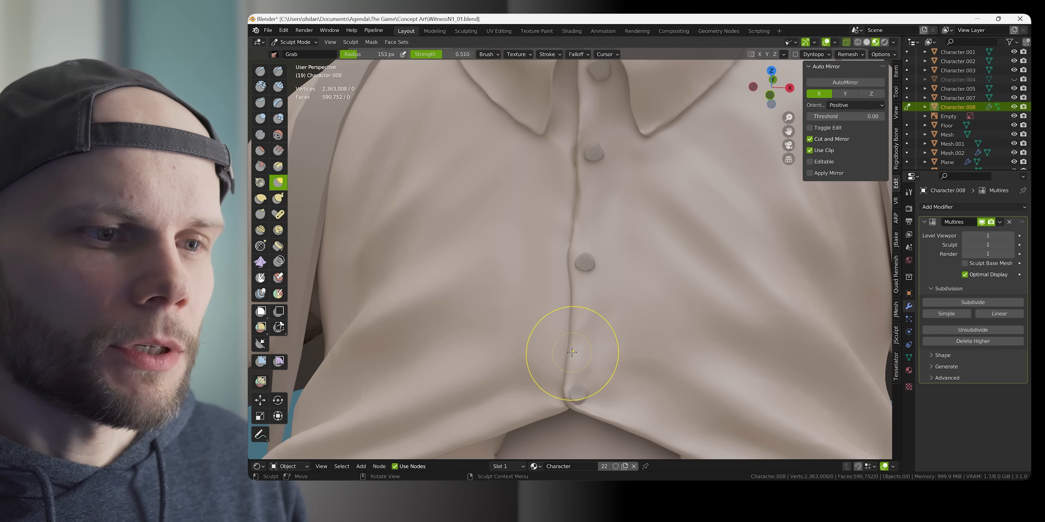
pyautogui.moveTo(567, 357); pyautogui.dragTo(632, 234, button='middle')
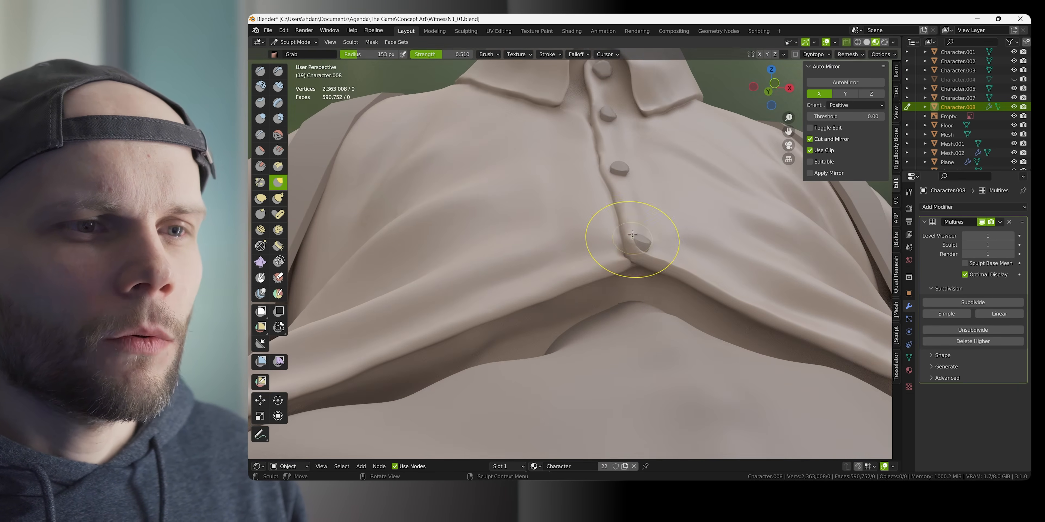
pyautogui.moveTo(634, 241); pyautogui.dragTo(641, 256)
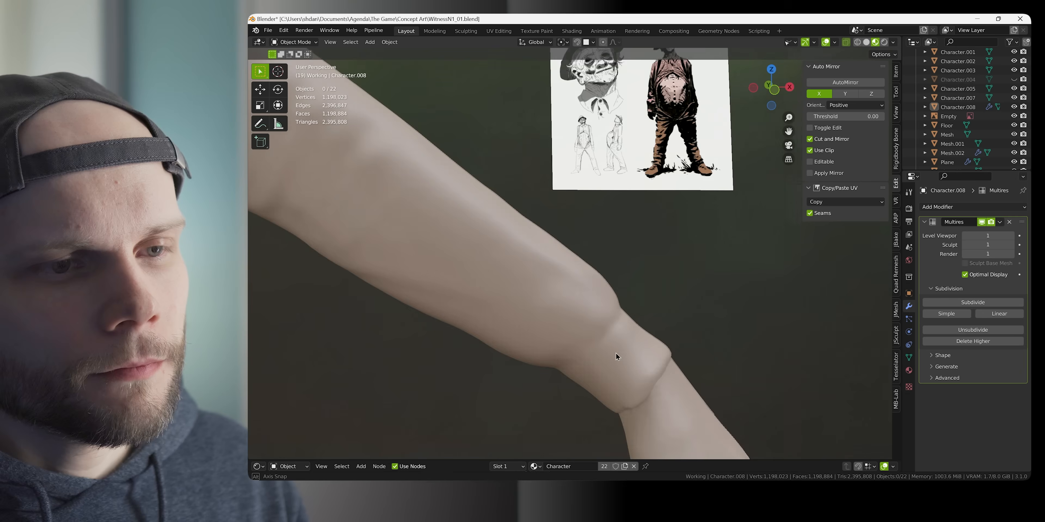
# Switch the viewport to Solid shading and save the file
pyautogui.moveTo(615, 353)
pyautogui.mouseDown(button='middle')
pyautogui.moveTo(610, 293)
pyautogui.moveTo(635, 313)
pyautogui.moveTo(653, 273)
pyautogui.moveTo(694, 284)
pyautogui.moveTo(631, 278)
pyautogui.moveTo(651, 296)
pyautogui.moveTo(591, 242)
pyautogui.moveTo(768, 263)
pyautogui.mouseUp(button='middle')
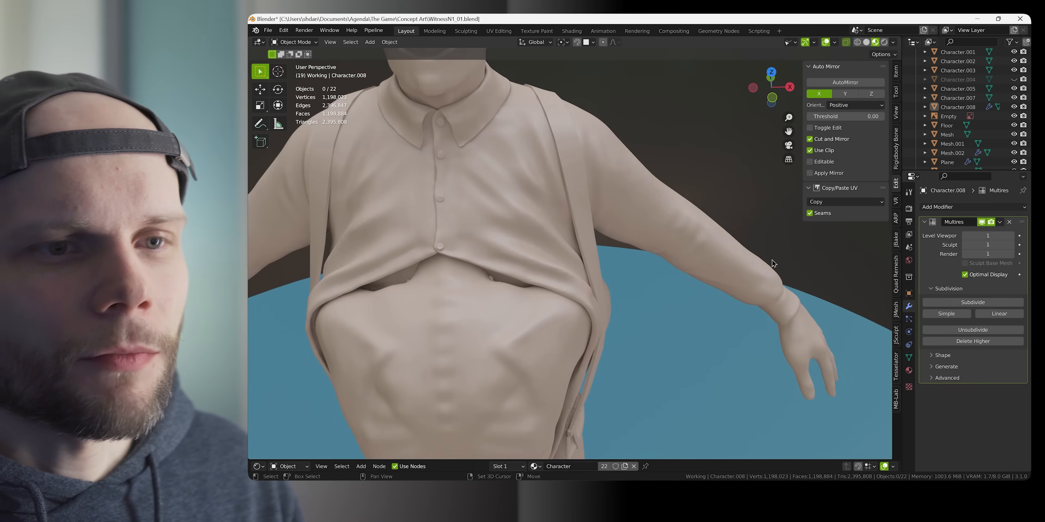
pyautogui.keyDown('shift'); pyautogui.moveTo(667, 215); pyautogui.dragTo(742, 303, button='middle'); pyautogui.keyUp('shift')
pyautogui.keyDown('shift'); pyautogui.moveTo(647, 269); pyautogui.dragTo(594, 272, button='middle'); pyautogui.keyUp('shift')
pyautogui.click(575, 261)
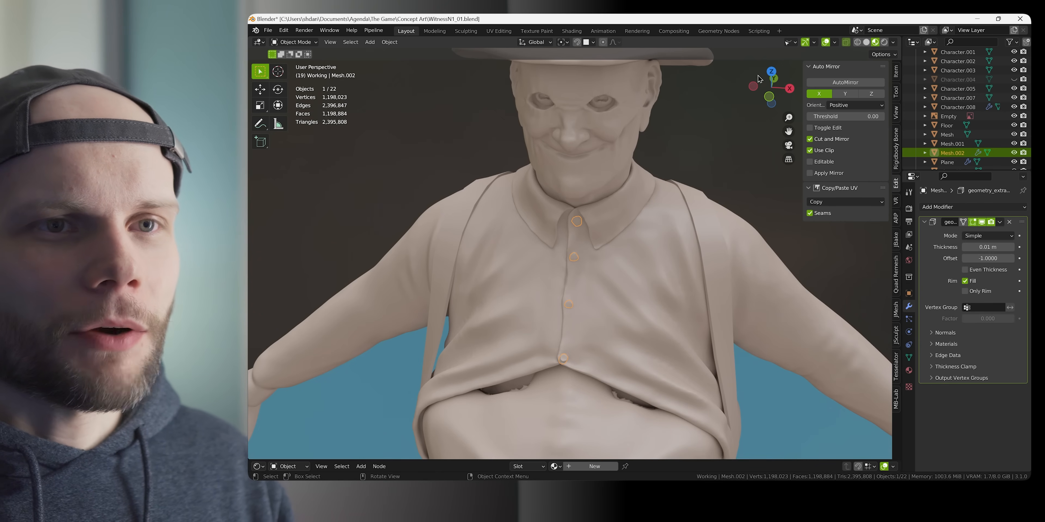
pyautogui.click(867, 42)
pyautogui.hotkey('ctrl', 's')
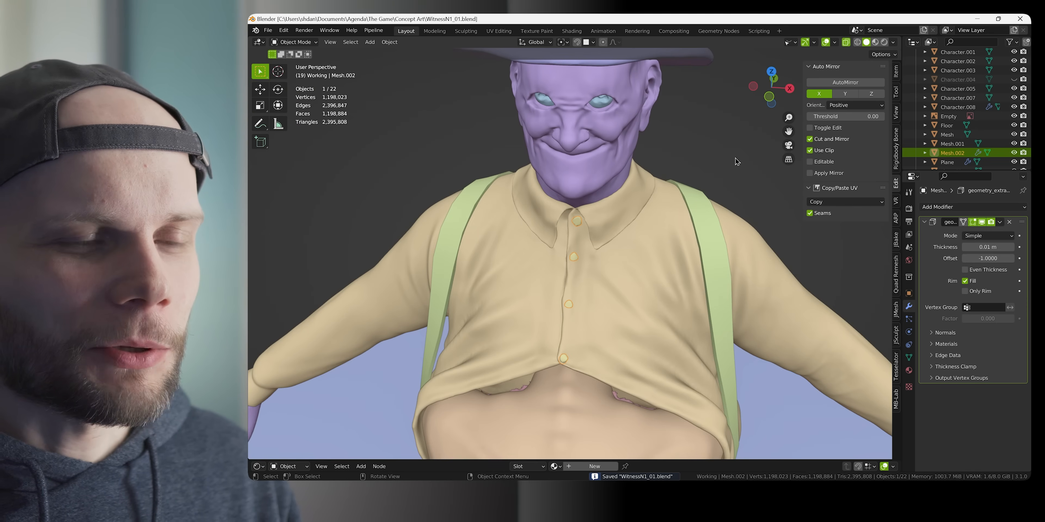
# Deselect everything and add a cylinder mesh as the base for a new shirt button
pyautogui.click(735, 158)
pyautogui.scroll(3, 614, 280)
pyautogui.hotkey('shift', 'a')
pyautogui.moveTo(608, 280)
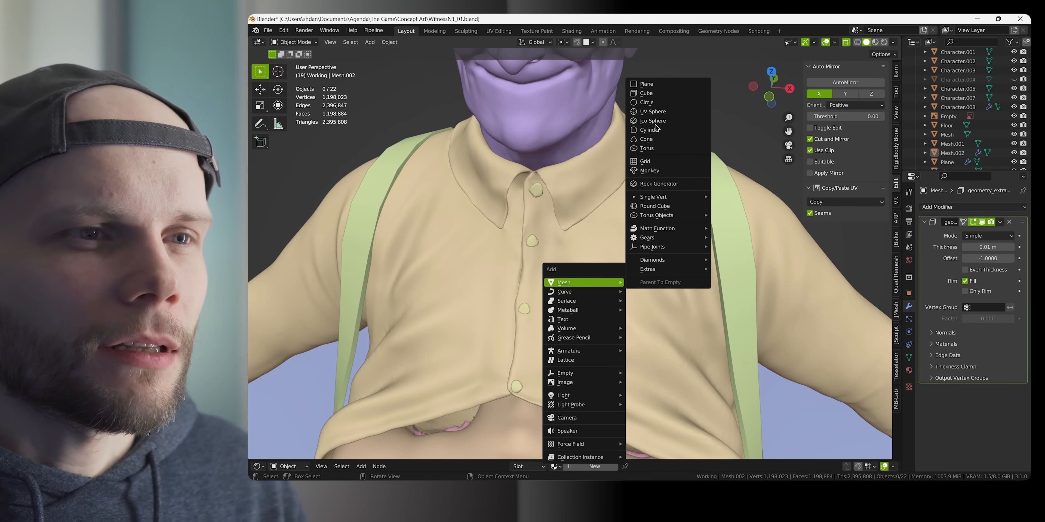
pyautogui.click(667, 130)
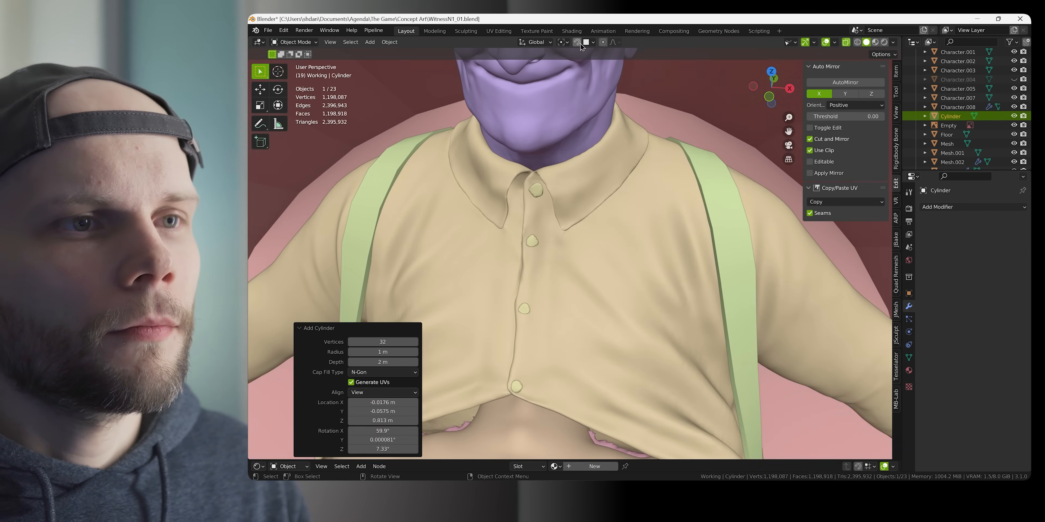
# Enable snapping, place the cylinder on the shirt's placket and scale it down to button size
pyautogui.click(578, 43)
pyautogui.press('g')
pyautogui.click(625, 223)
pyautogui.press('s')
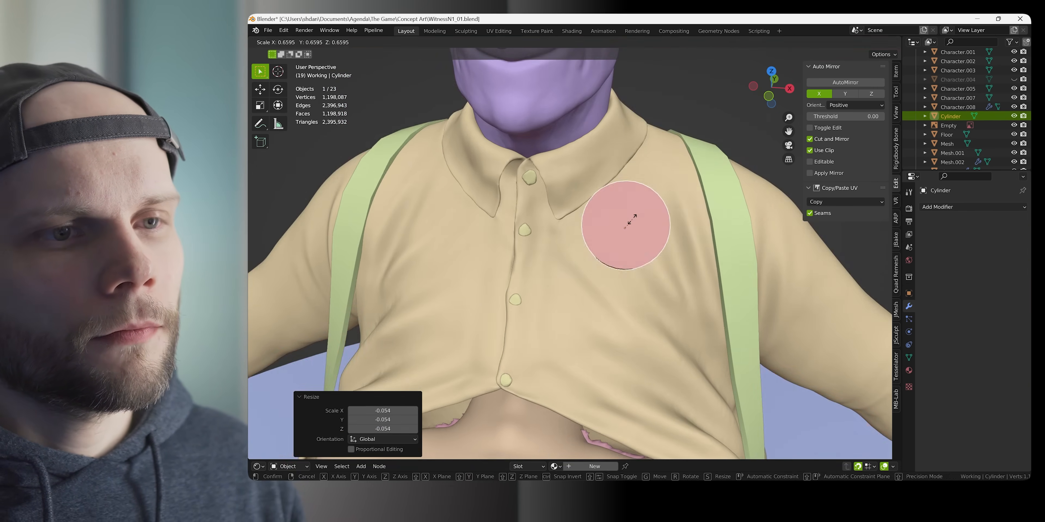
pyautogui.click(632, 220)
pyautogui.moveTo(547, 252); pyautogui.dragTo(617, 238, button='middle')
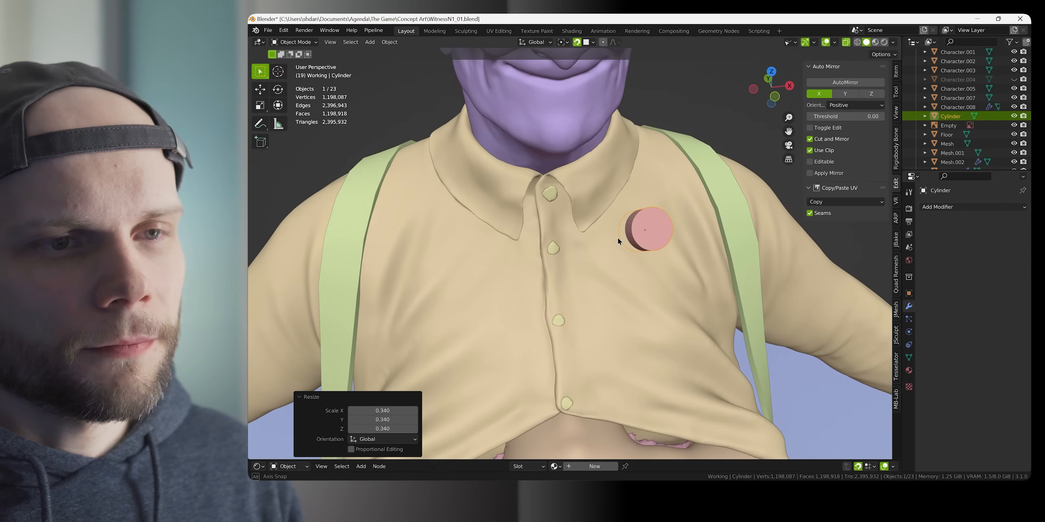
pyautogui.press('g')
pyautogui.click(519, 297)
pyautogui.press('s')
pyautogui.click(518, 305)
# Isolate the cylinder, shade it smooth and enable Auto Smooth at 30° before returning to the full scene
pyautogui.press('/')
pyautogui.rightClick(582, 262)
pyautogui.click(583, 258)
pyautogui.click(909, 357)
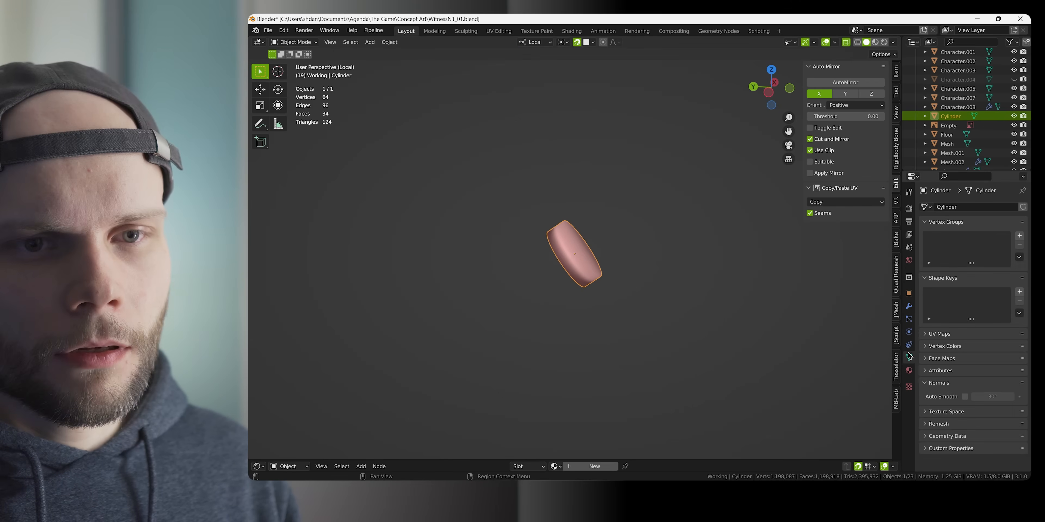
pyautogui.click(964, 397)
pyautogui.press('/')
# Snap the cylinder button onto the shirt over the top sculpted button
pyautogui.scroll(5, 565, 271)
pyautogui.press('g')
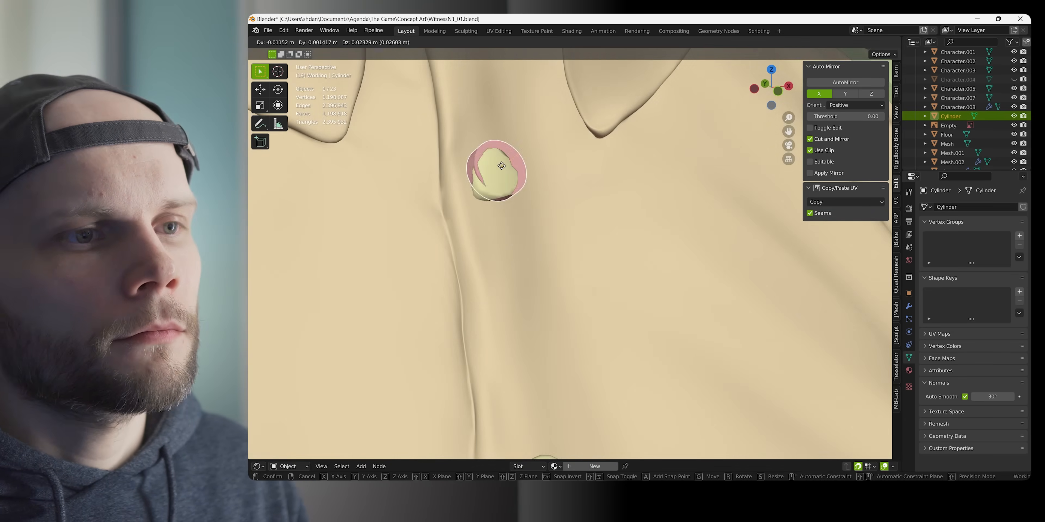
pyautogui.click(502, 166)
pyautogui.scroll(-4, 502, 165)
pyautogui.press('g')
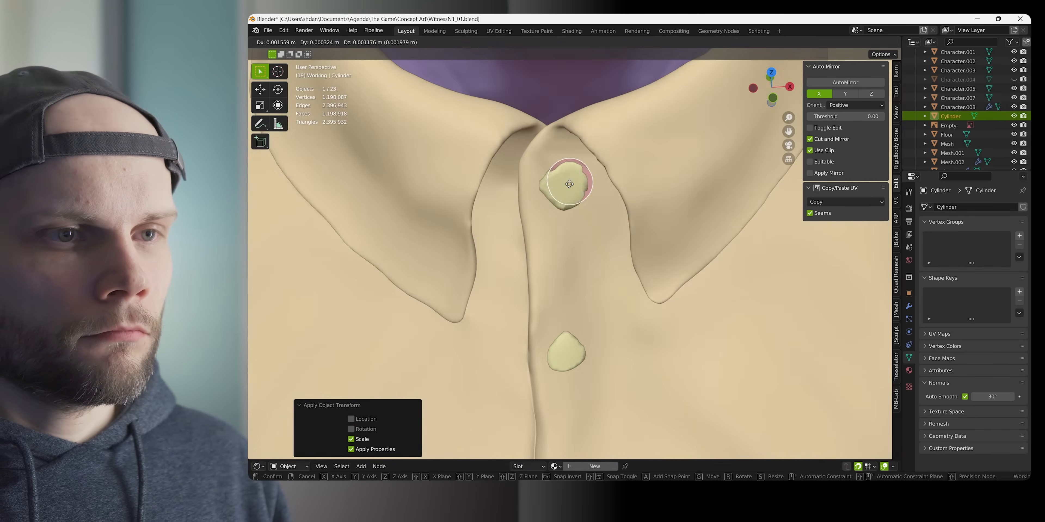
# Place linked duplicates of the cylinder over the three lower buttons and delete the old button mesh
pyautogui.hotkey('alt', 'd')
pyautogui.click(606, 285)
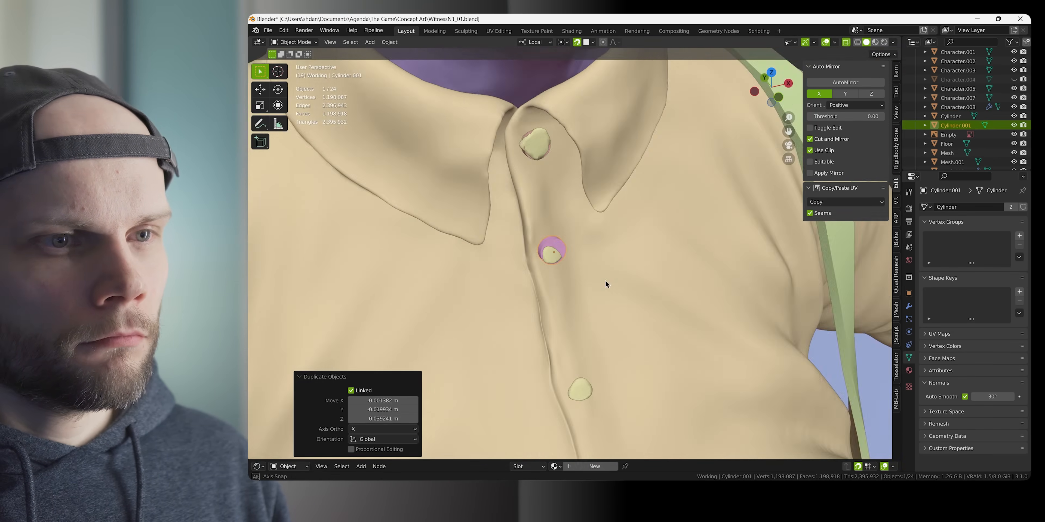
pyautogui.press('g')
pyautogui.click(607, 284)
pyautogui.moveTo(607, 284); pyautogui.dragTo(599, 235, button='middle')
pyautogui.scroll(-3, 596, 239)
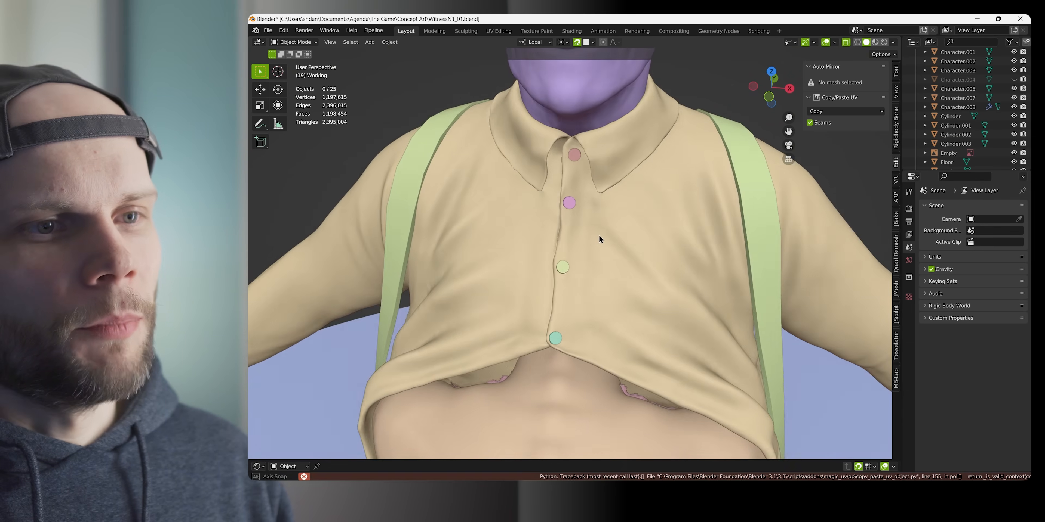
pyautogui.scroll(1, 601, 237)
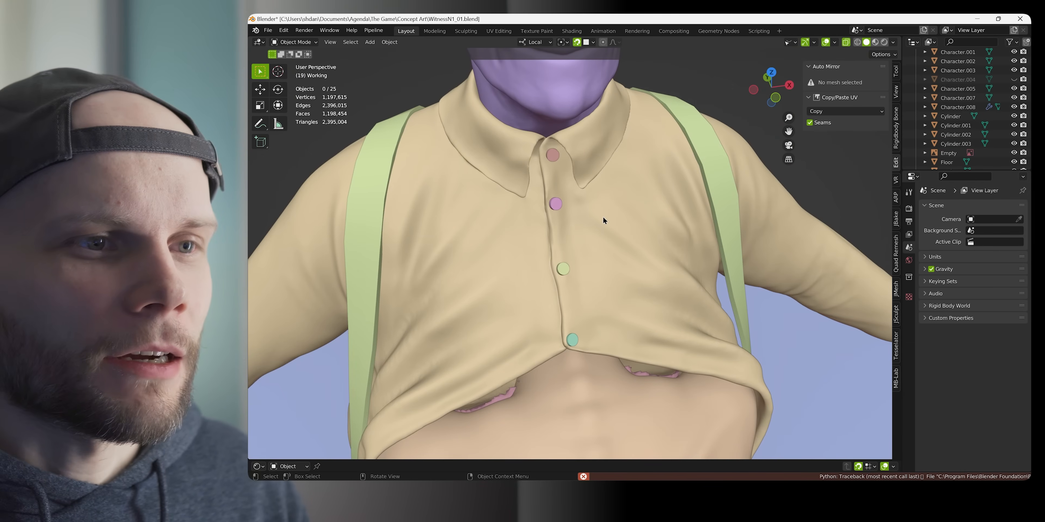
# Change the viewport shading colour so that all objects display in one uniform skin tone
pyautogui.moveTo(605, 226); pyautogui.dragTo(593, 215, button='middle')
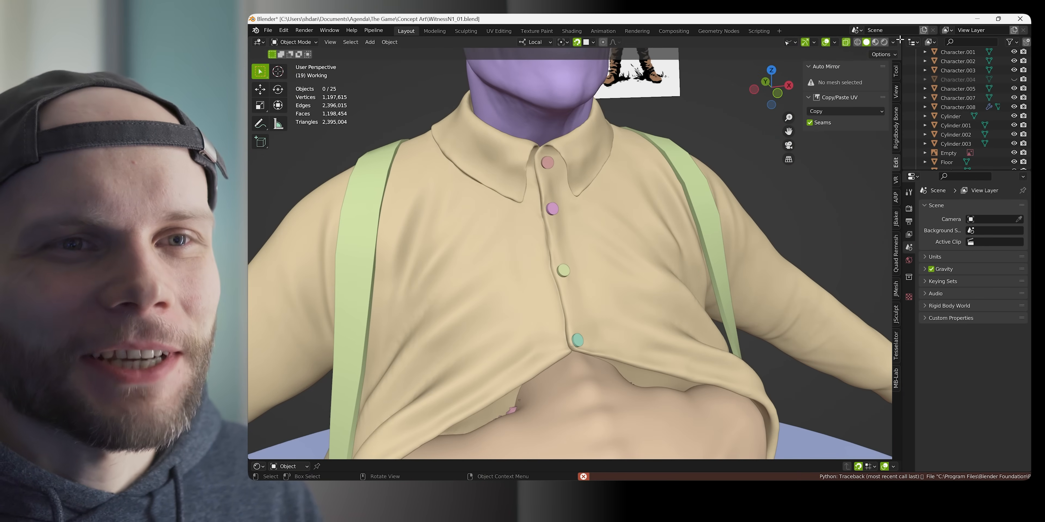
pyautogui.click(893, 42)
pyautogui.click(854, 169)
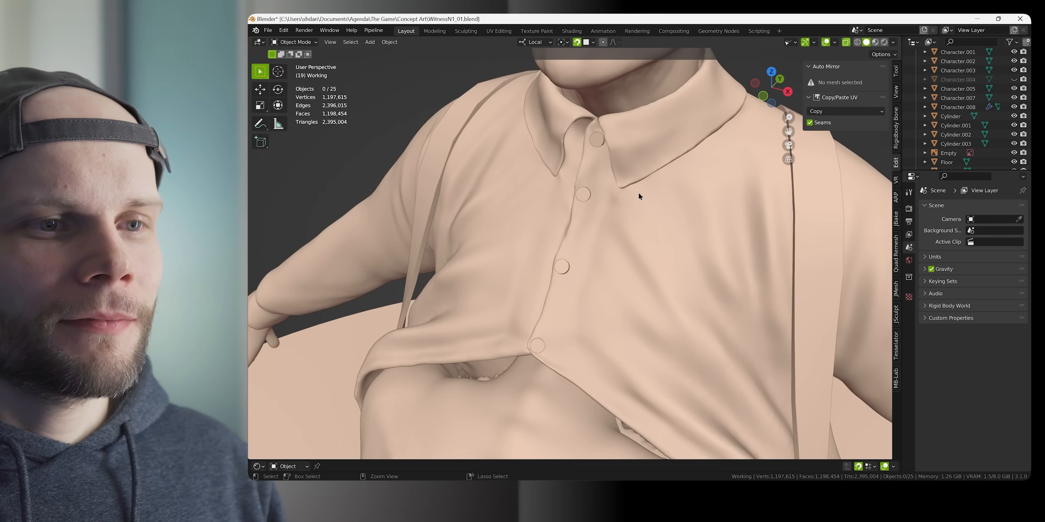
# Try scaling down the linked mesh of the third button from the top in Edit Mode
pyautogui.click(562, 268)
pyautogui.hotkey('ctrl', 'Tab')
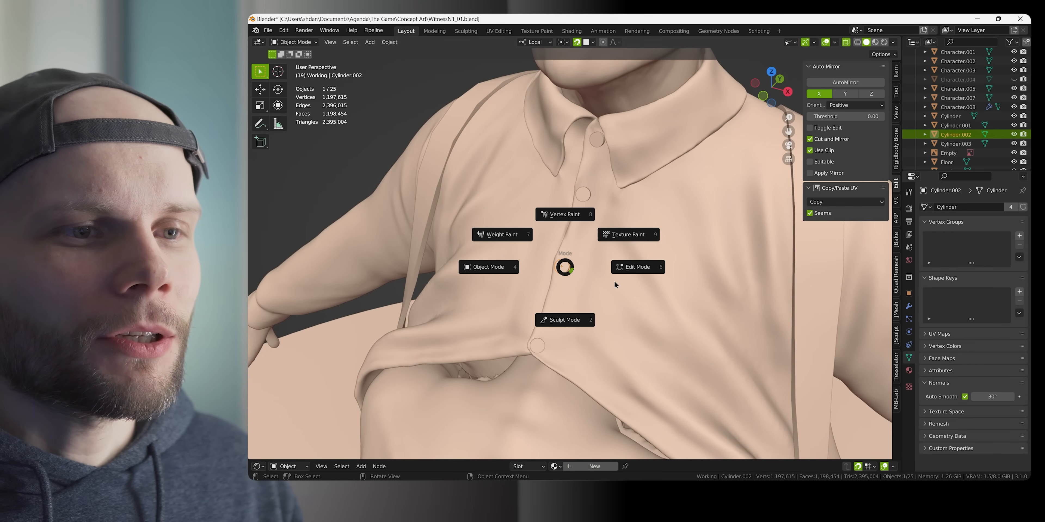
pyautogui.click(628, 265)
pyautogui.press('s')
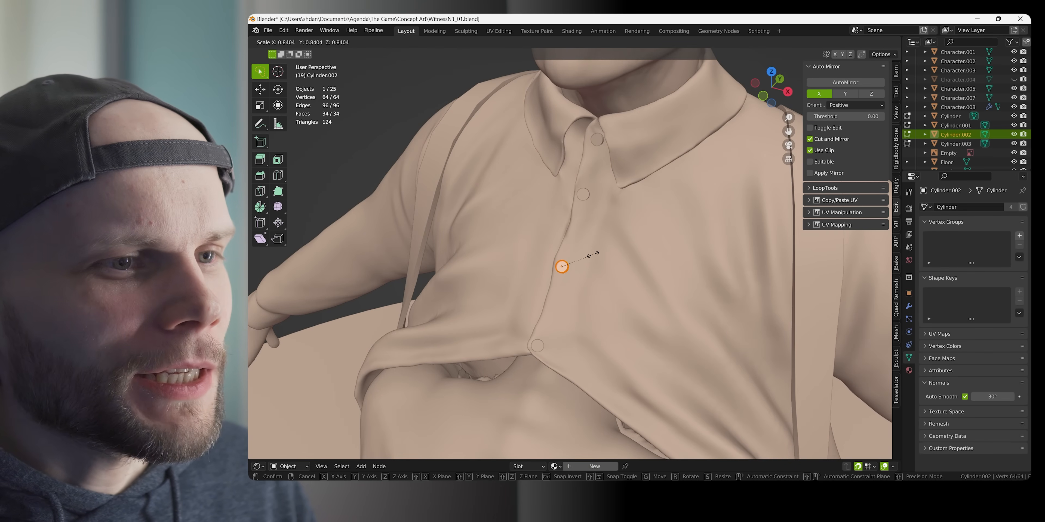
pyautogui.click(593, 255)
pyautogui.hotkey('ctrl', 'Tab')
pyautogui.click(541, 267)
pyautogui.hotkey('ctrl', 'z')
pyautogui.hotkey('ctrl', 'z')
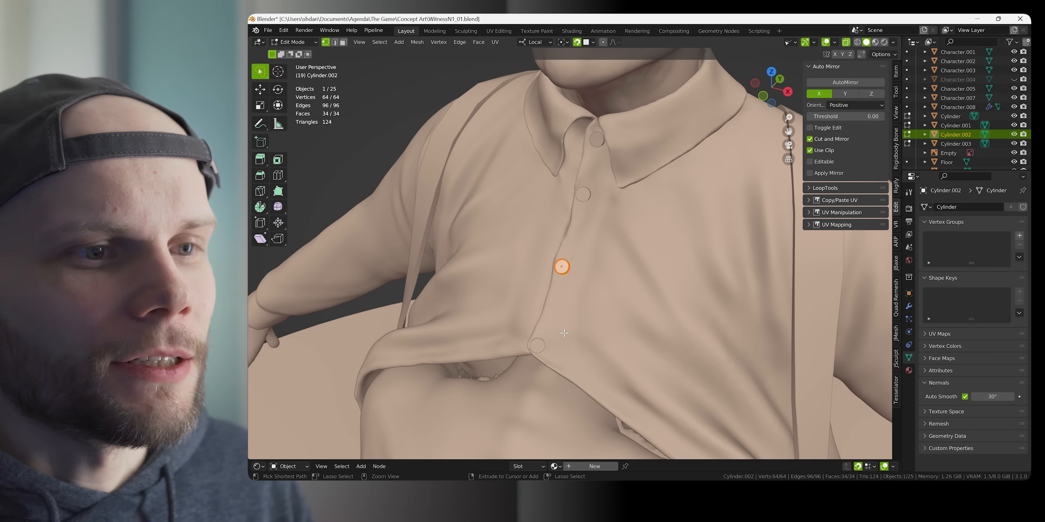
pyautogui.press('Tab')
pyautogui.moveTo(549, 271); pyautogui.dragTo(590, 230, button='middle')
pyautogui.scroll(2, 589, 265)
pyautogui.scroll(-2, 588, 258)
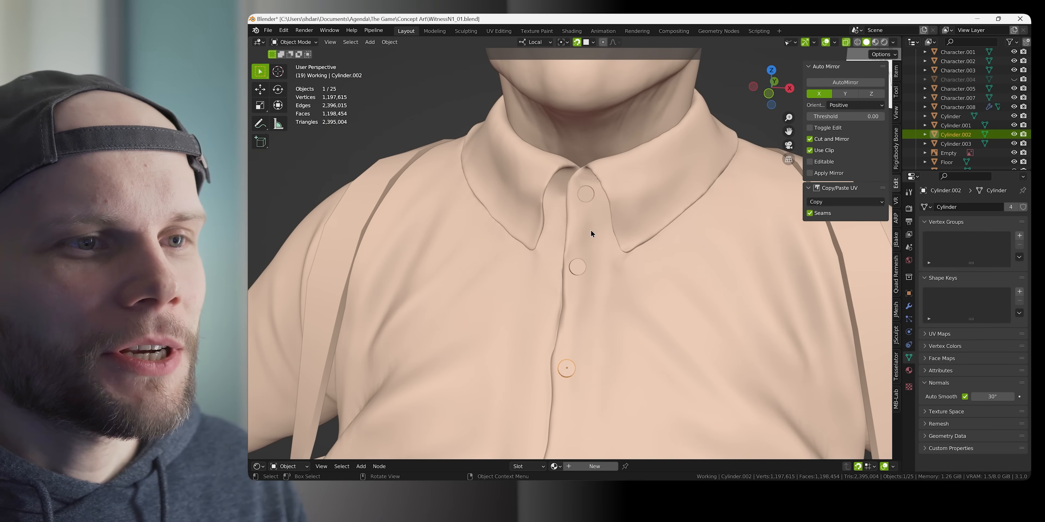
# Move the top shirt button about 0.0037 m along its local Z axis
pyautogui.click(600, 203)
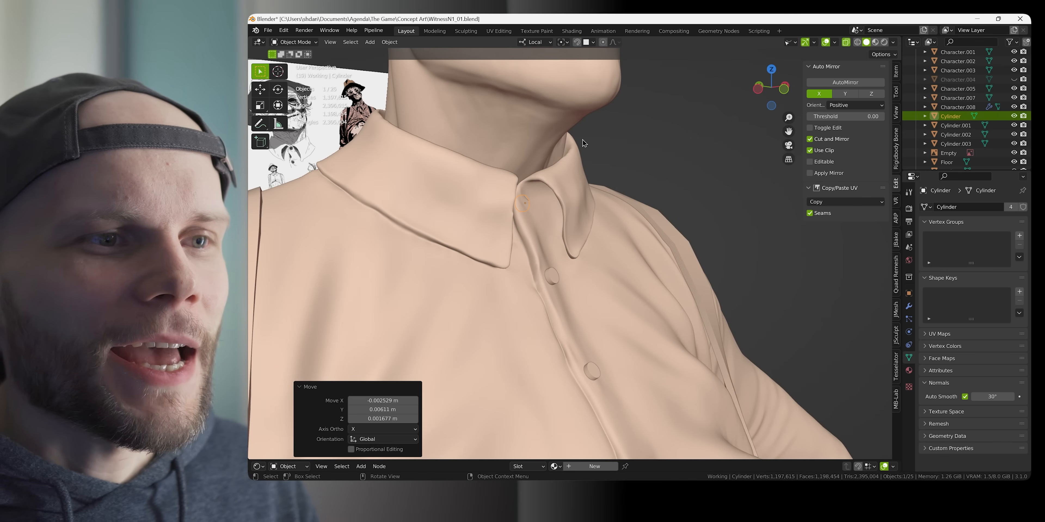
pyautogui.press('g')
pyautogui.press('z')
pyautogui.press('z')
pyautogui.click(591, 225)
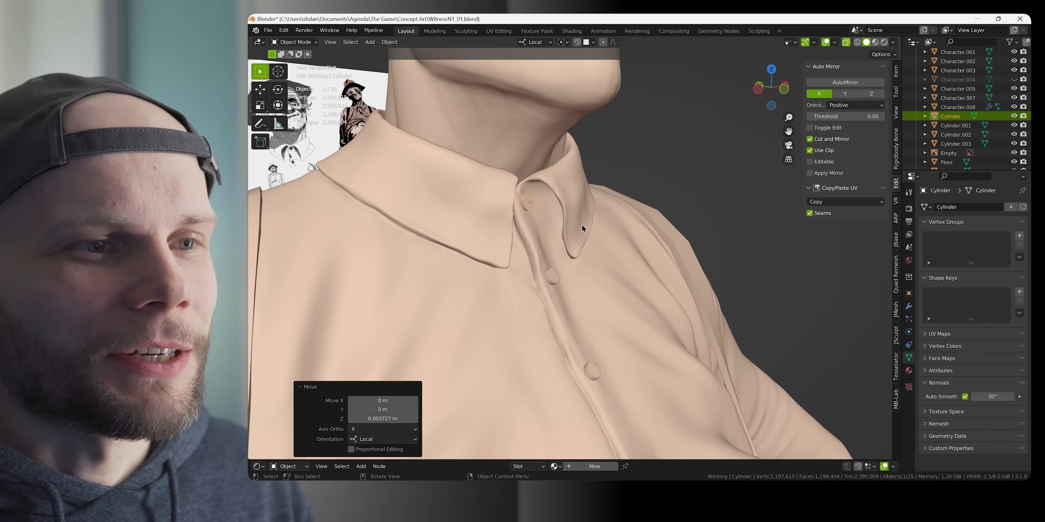
# Adjust the positions of the third and bottom placket buttons so they sit properly against the shirt surface
pyautogui.moveTo(582, 224); pyautogui.dragTo(628, 189, button='middle')
pyautogui.click(583, 216)
pyautogui.press('g')
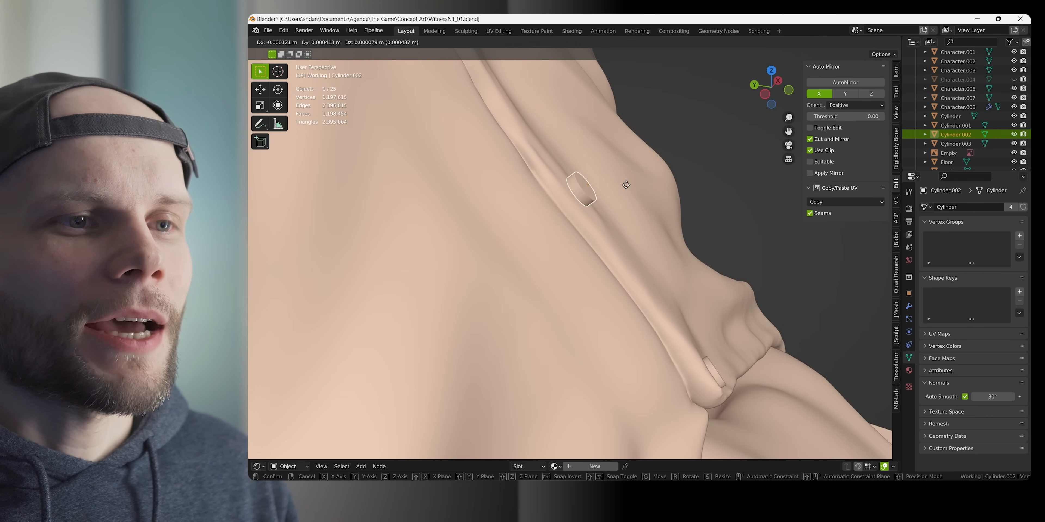
pyautogui.click(632, 210)
pyautogui.moveTo(718, 357); pyautogui.dragTo(698, 390, button='middle')
pyautogui.click(695, 393)
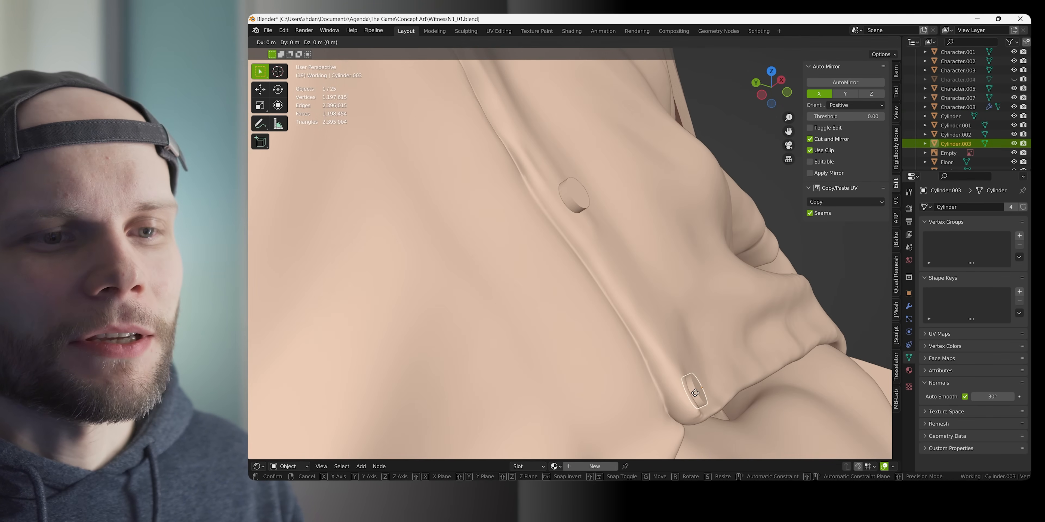
pyautogui.press('g')
pyautogui.click(695, 393)
# Nudge the second button from the top against the placket surface and save the file
pyautogui.moveTo(563, 213); pyautogui.dragTo(545, 173, button='middle')
pyautogui.click(526, 145)
pyautogui.press('g')
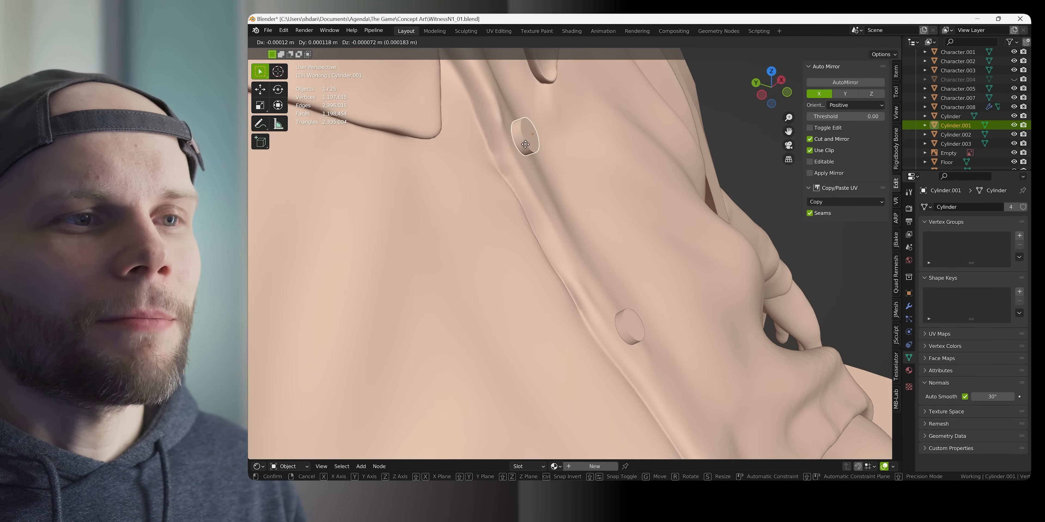
pyautogui.click(521, 145)
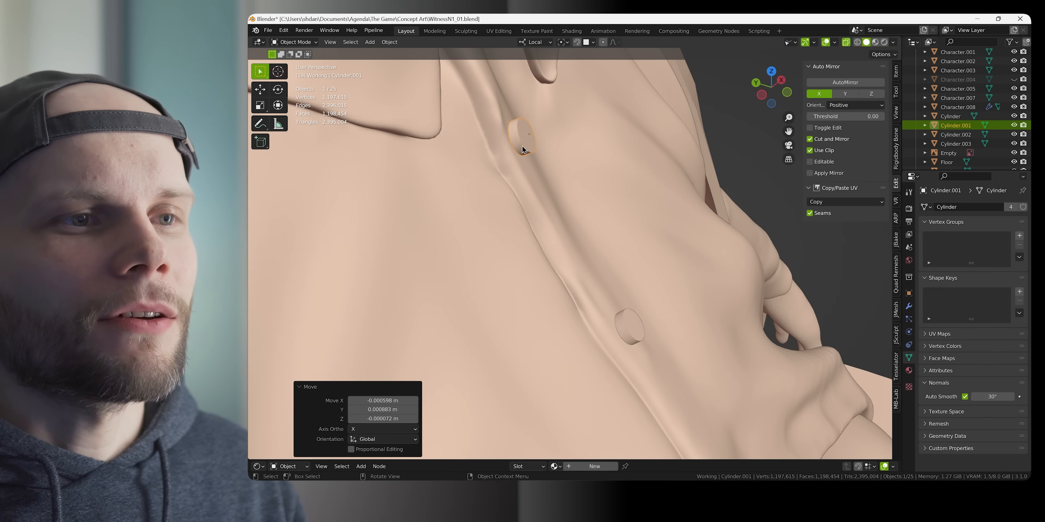
pyautogui.moveTo(521, 145); pyautogui.dragTo(449, 245, button='middle')
pyautogui.scroll(-7, 450, 245)
pyautogui.moveTo(520, 199); pyautogui.dragTo(514, 241, button='middle')
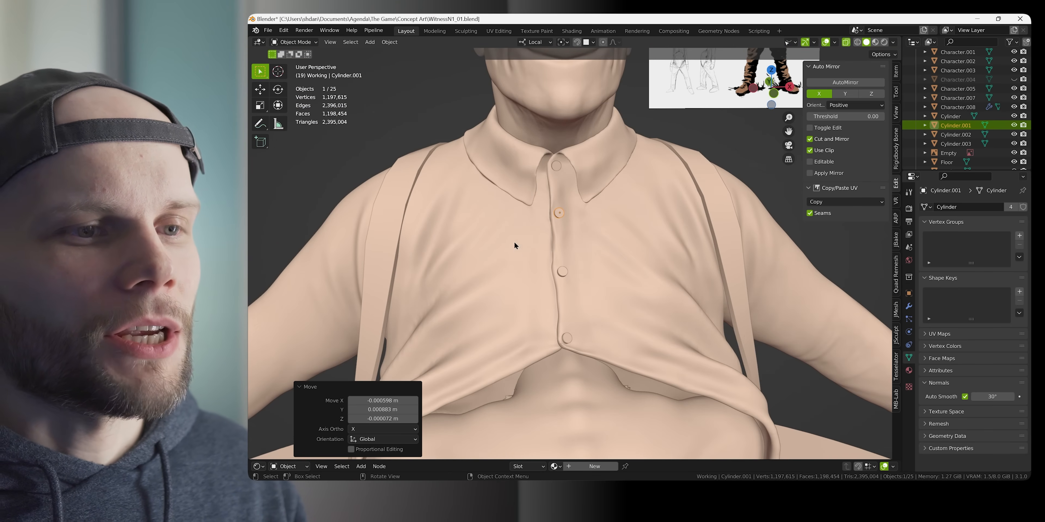
pyautogui.hotkey('ctrl', 's')
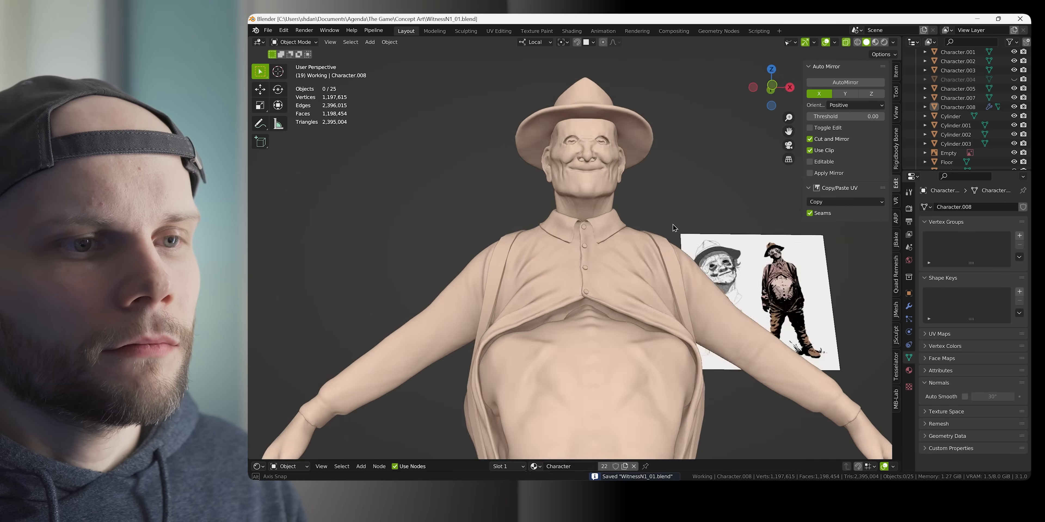
# Duplicate the bottom placket button and place the copy beside it along the shirt's open edge
pyautogui.moveTo(674, 231); pyautogui.dragTo(675, 202, button='middle')
pyautogui.keyDown('shift'); pyautogui.moveTo(602, 211); pyautogui.dragTo(698, 251, button='middle'); pyautogui.keyUp('shift')
pyautogui.scroll(1, 591, 270)
pyautogui.click(594, 264)
pyautogui.scroll(1, 594, 264)
pyautogui.hotkey('shift', 'd')
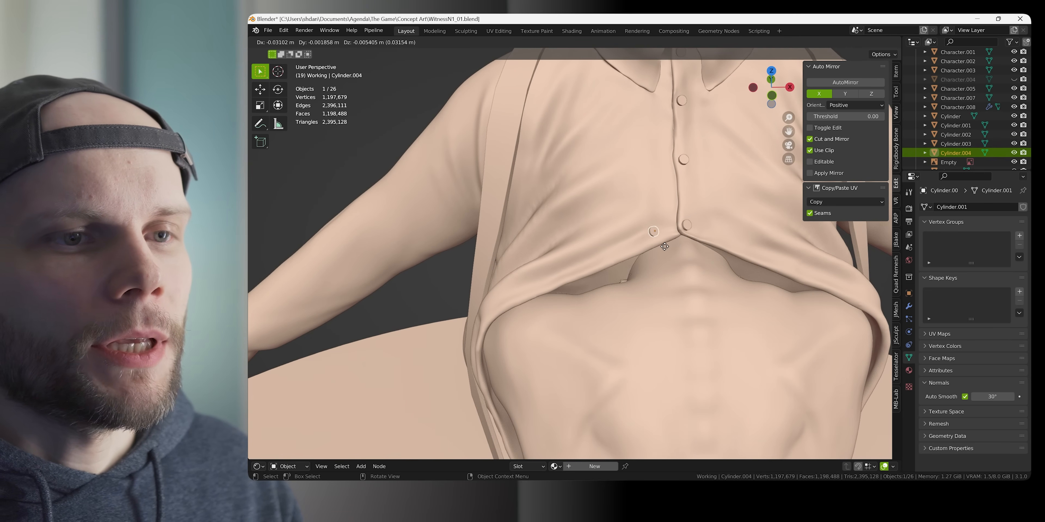
pyautogui.click(650, 258)
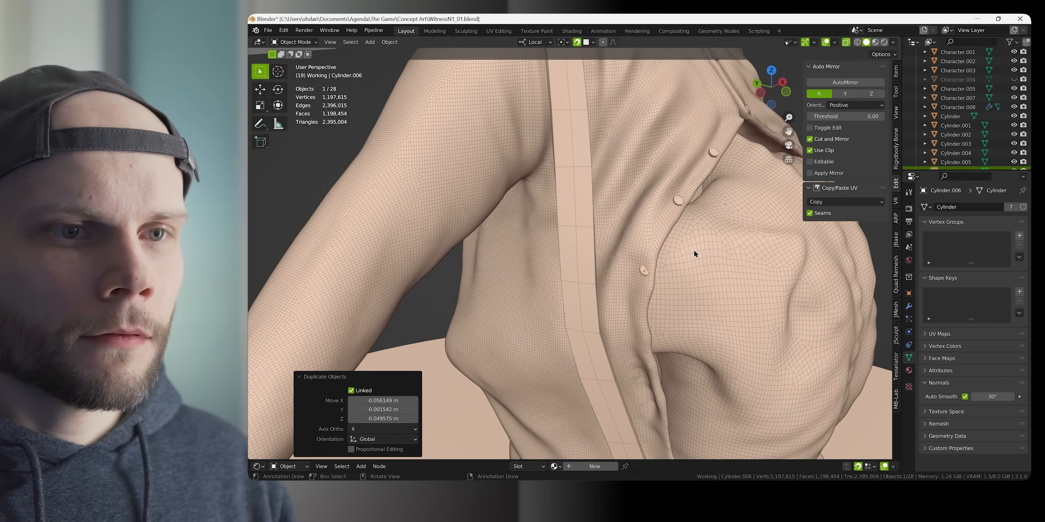
# Examine the buttons, suspenders and trousers on the character from several angles
pyautogui.moveTo(695, 250); pyautogui.dragTo(687, 187, button='middle')
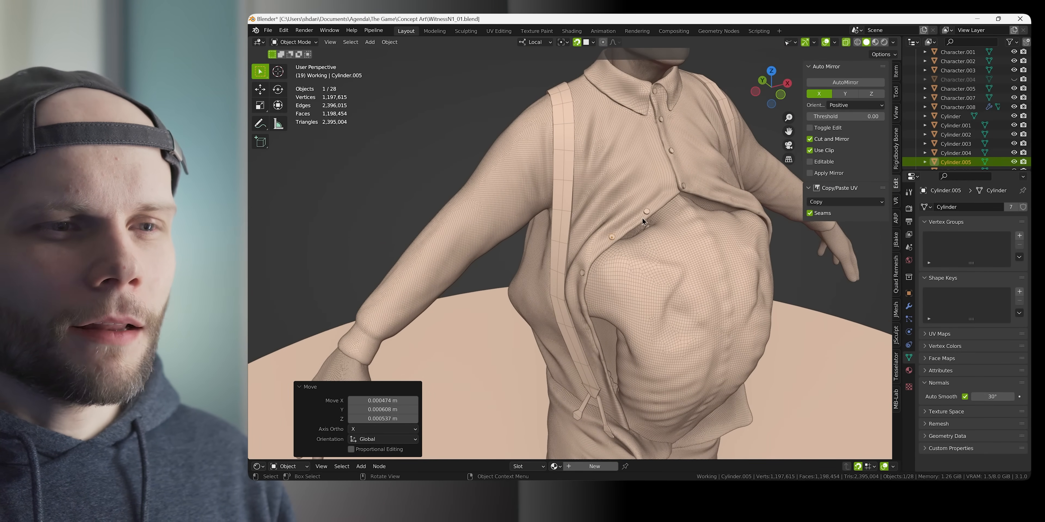
pyautogui.moveTo(624, 419); pyautogui.dragTo(609, 374, button='middle')
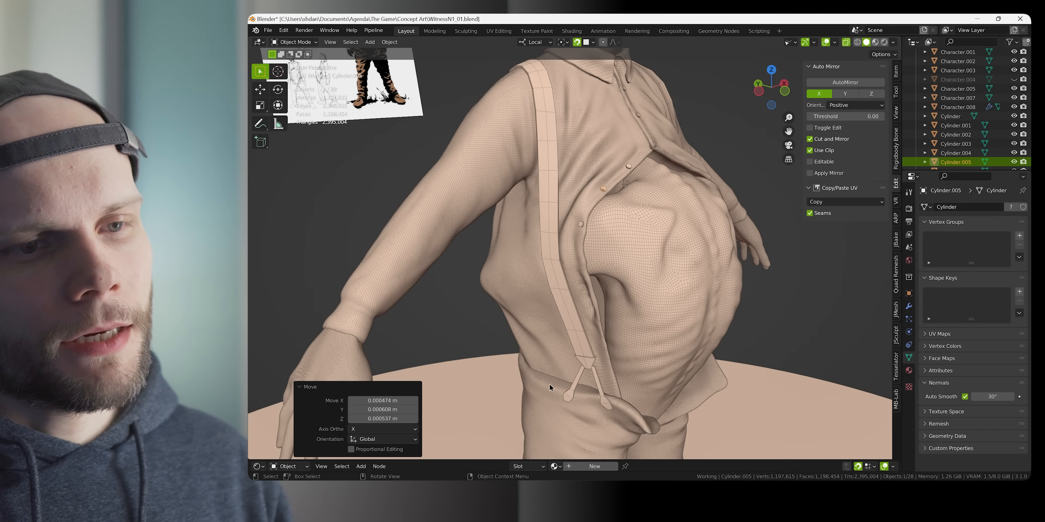
pyautogui.moveTo(623, 373); pyautogui.dragTo(596, 354, button='middle')
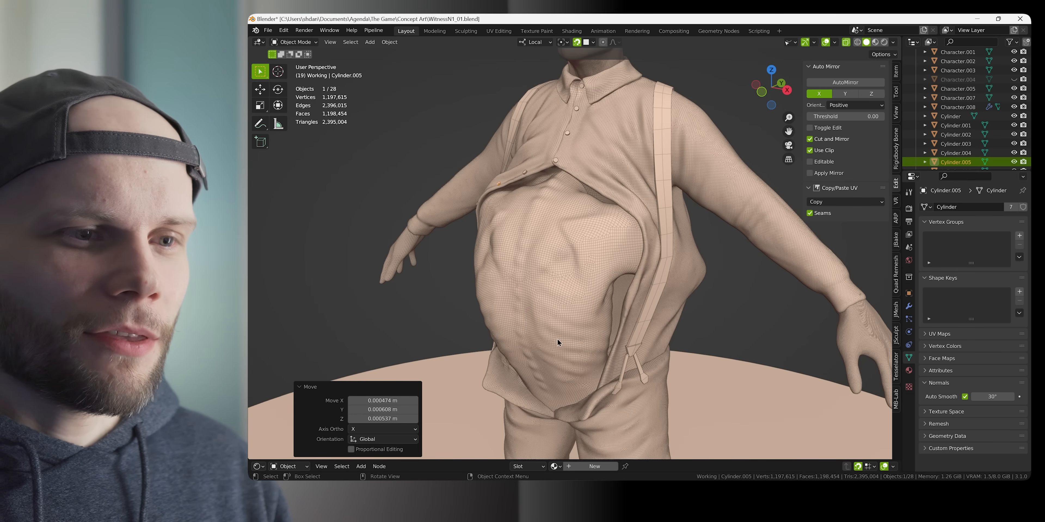
pyautogui.keyDown('shift'); pyautogui.moveTo(558, 342); pyautogui.dragTo(595, 403, button='middle'); pyautogui.keyUp('shift')
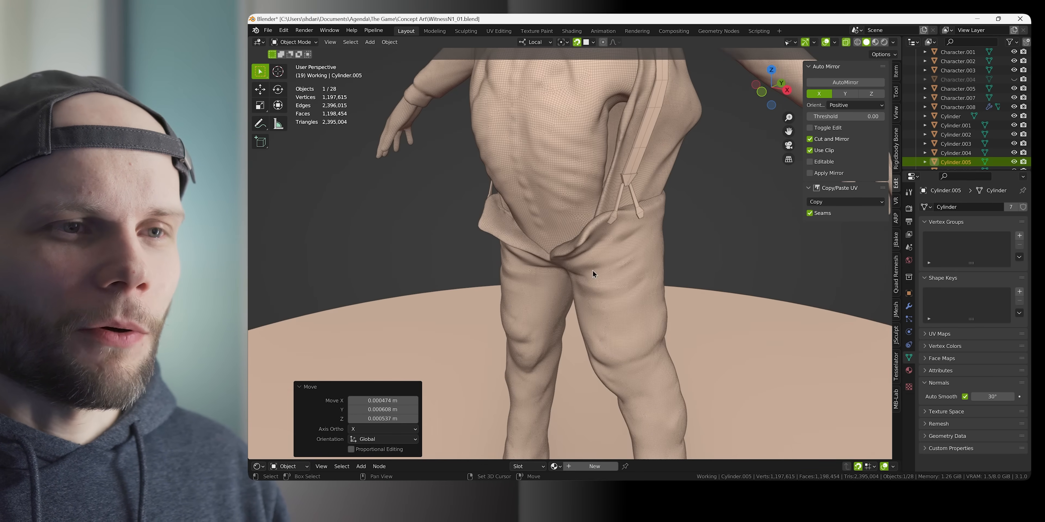
pyautogui.keyDown('shift'); pyautogui.moveTo(593, 274); pyautogui.dragTo(616, 345, button='middle'); pyautogui.keyUp('shift')
pyautogui.moveTo(658, 214)
pyautogui.mouseDown(button='middle')
pyautogui.moveTo(636, 262)
pyautogui.moveTo(681, 294)
pyautogui.moveTo(623, 271)
pyautogui.moveTo(701, 248)
pyautogui.mouseUp(button='middle')
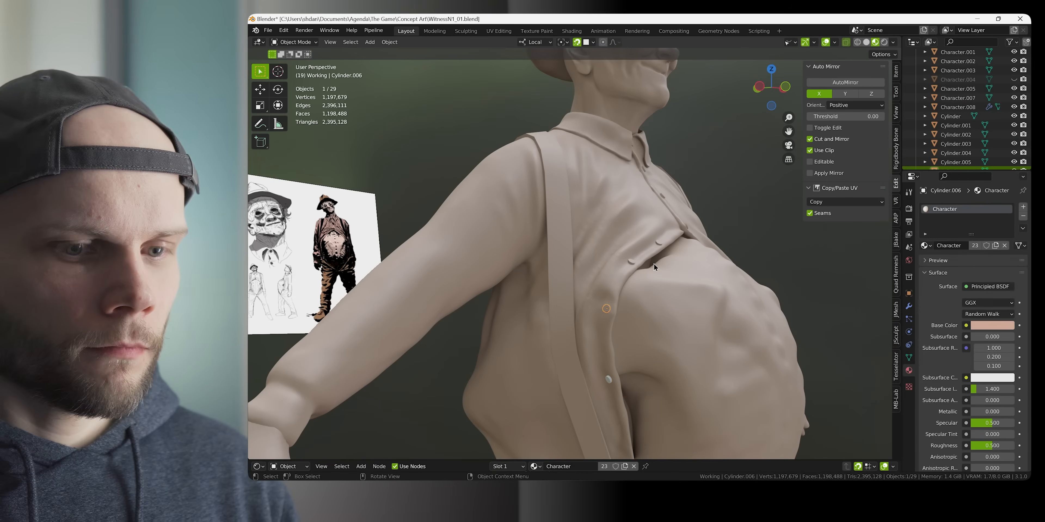
pyautogui.rightClick(382, 442)
pyautogui.rightClick(580, 382)
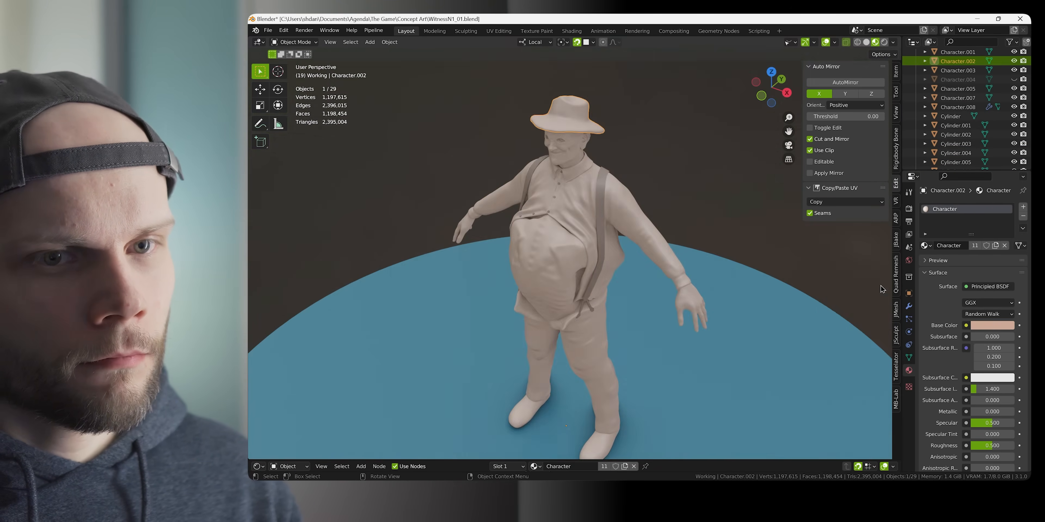
pyautogui.moveTo(600, 243); pyautogui.dragTo(651, 238, button='middle')
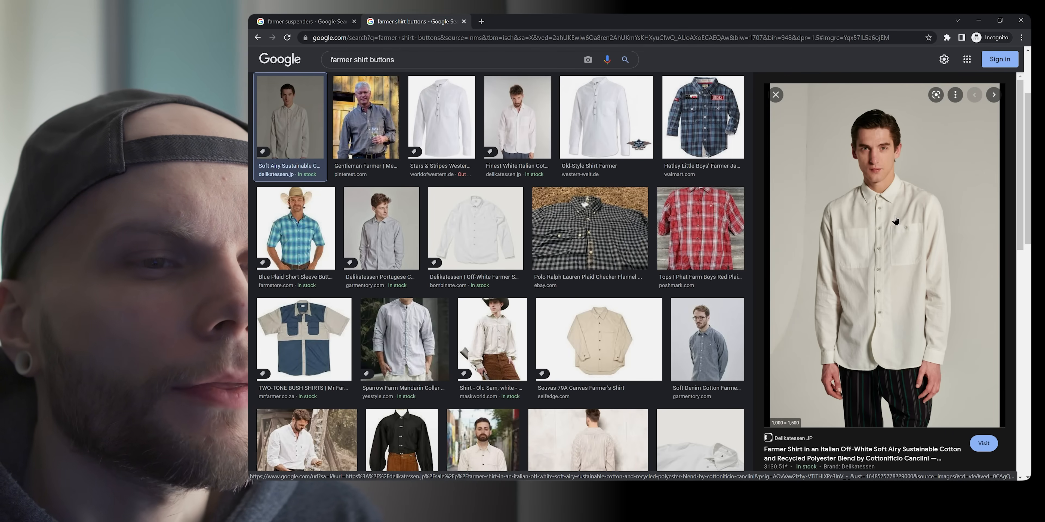
# Compare the character's shirt and suspenders with the farmer shirt buttons and farmer suspenders image results in the browser
pyautogui.click(712, 326)
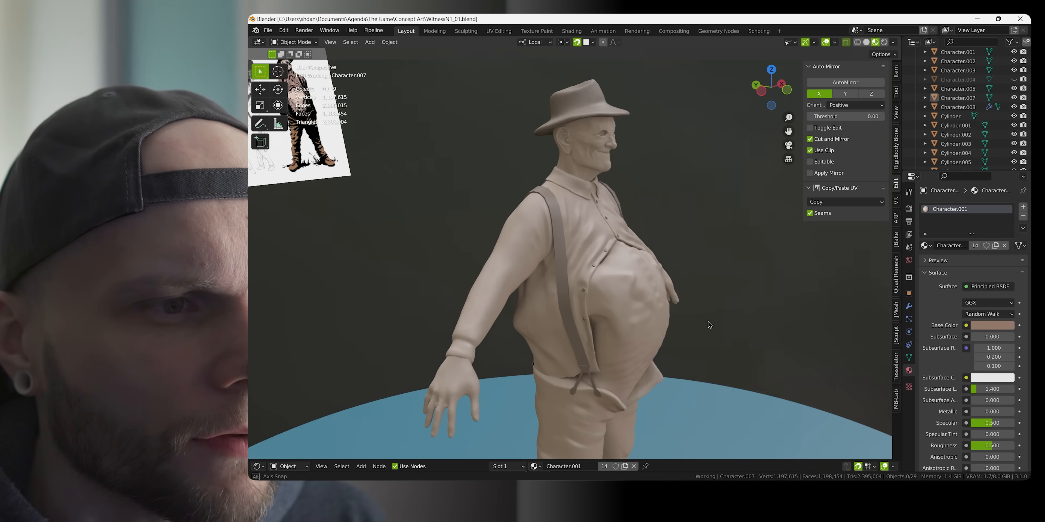
pyautogui.moveTo(709, 324)
pyautogui.mouseDown(button='middle')
pyautogui.moveTo(598, 175)
pyautogui.moveTo(593, 189)
pyautogui.mouseUp(button='middle')
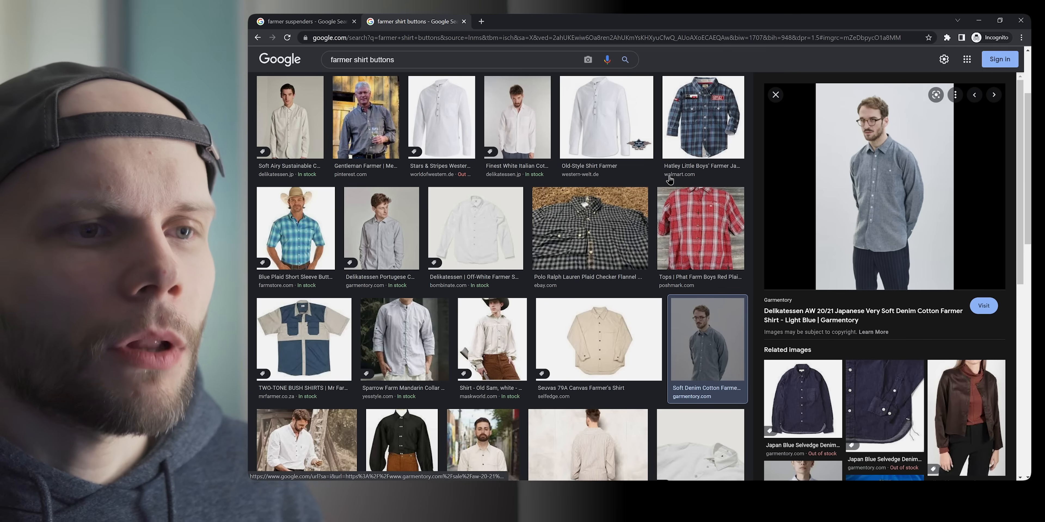
pyautogui.scroll(3, 399, 189)
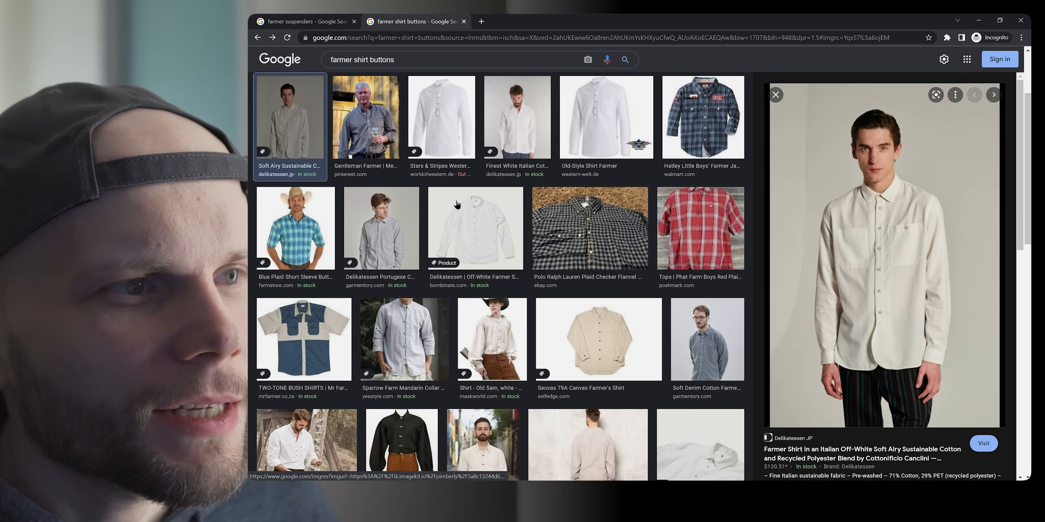
pyautogui.click(280, 20)
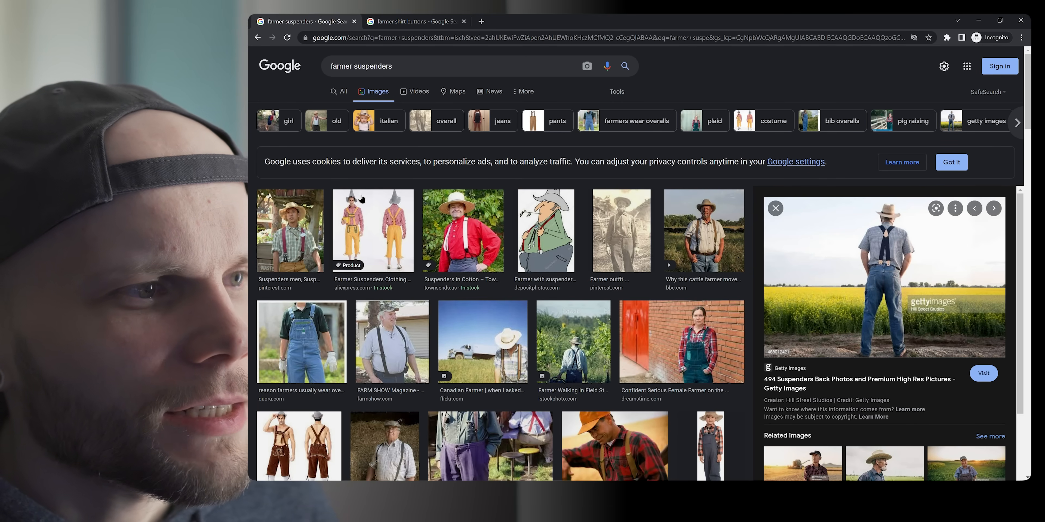
pyautogui.scroll(-1, 373, 223)
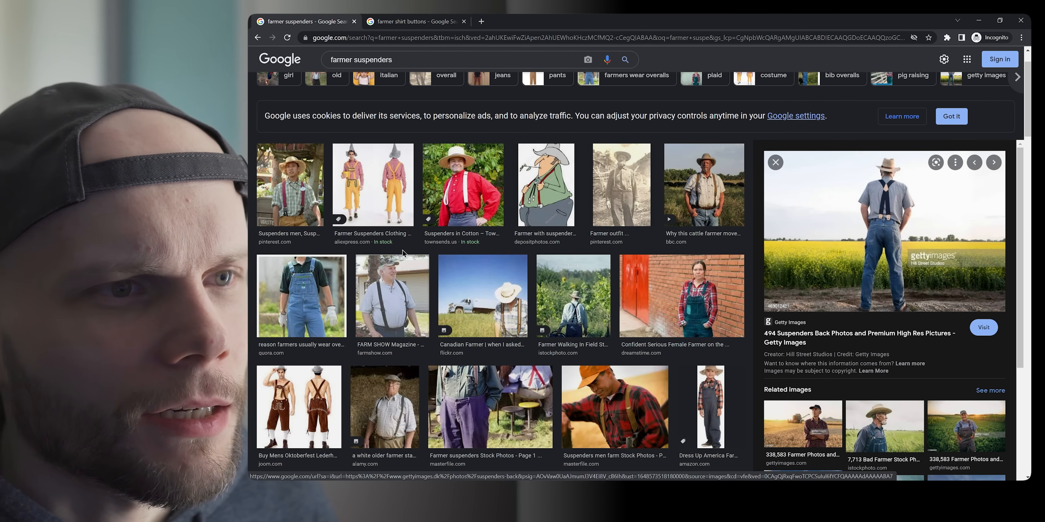
pyautogui.click(573, 292)
pyautogui.click(630, 128)
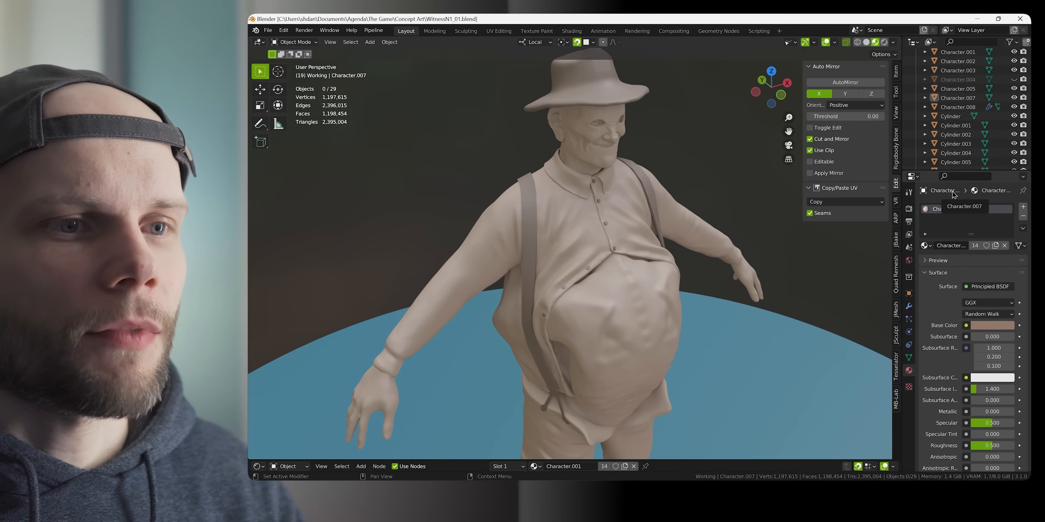
# Delete the lowest button on the shirt's open edge and respace the remaining buttons along that edge
pyautogui.keyDown('ctrl'); pyautogui.moveTo(661, 217); pyautogui.dragTo(642, 232, button='middle'); pyautogui.keyUp('ctrl')
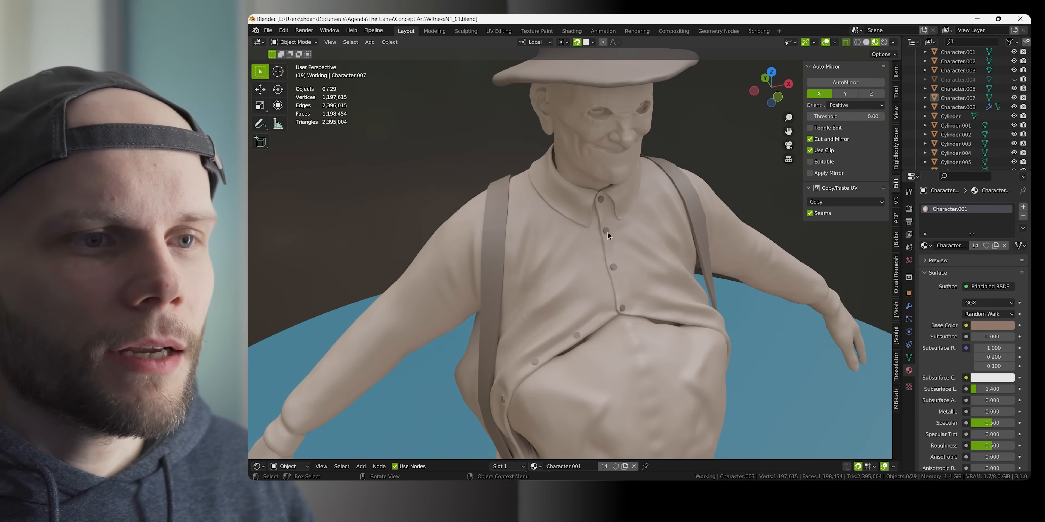
pyautogui.click(606, 231)
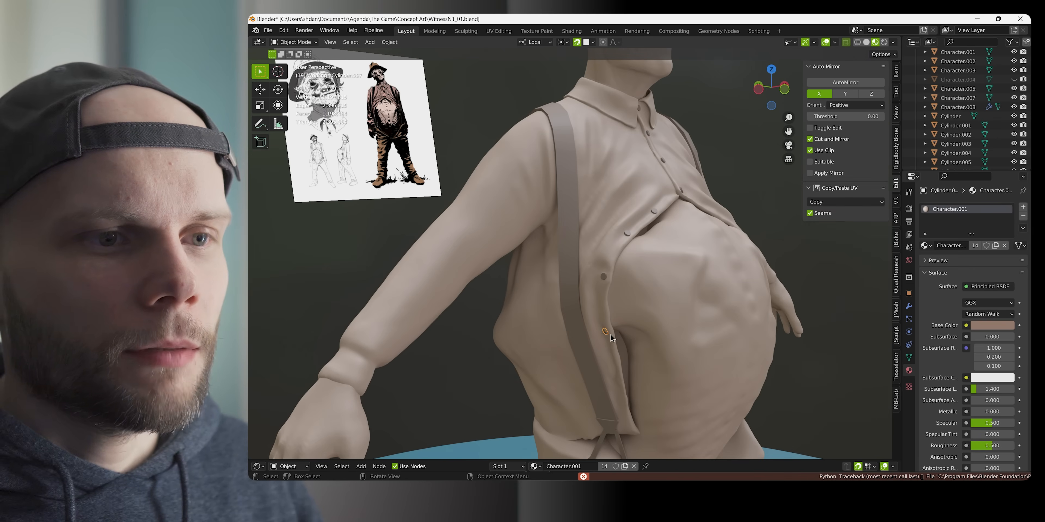
pyautogui.press('Delete')
pyautogui.click(634, 260)
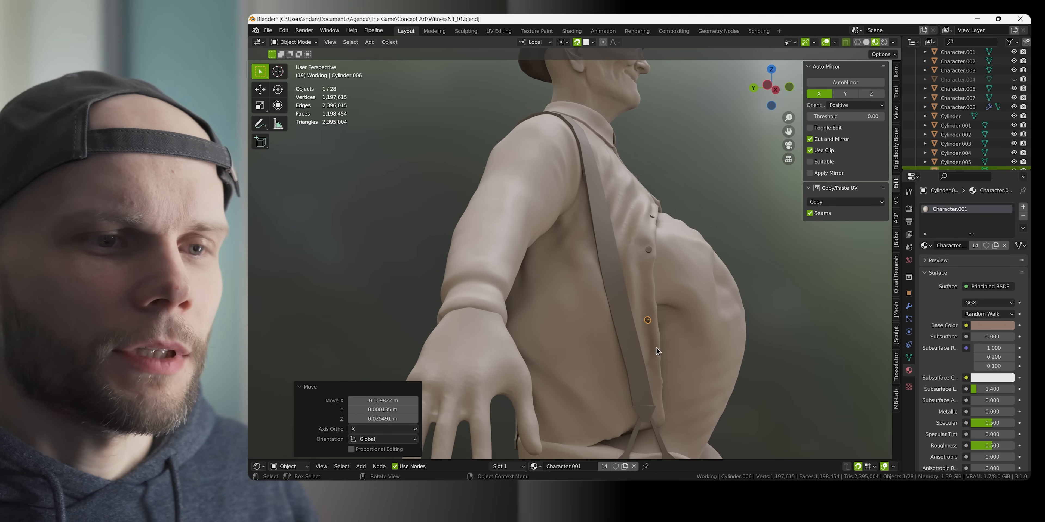
pyautogui.moveTo(656, 347); pyautogui.dragTo(646, 307, button='middle')
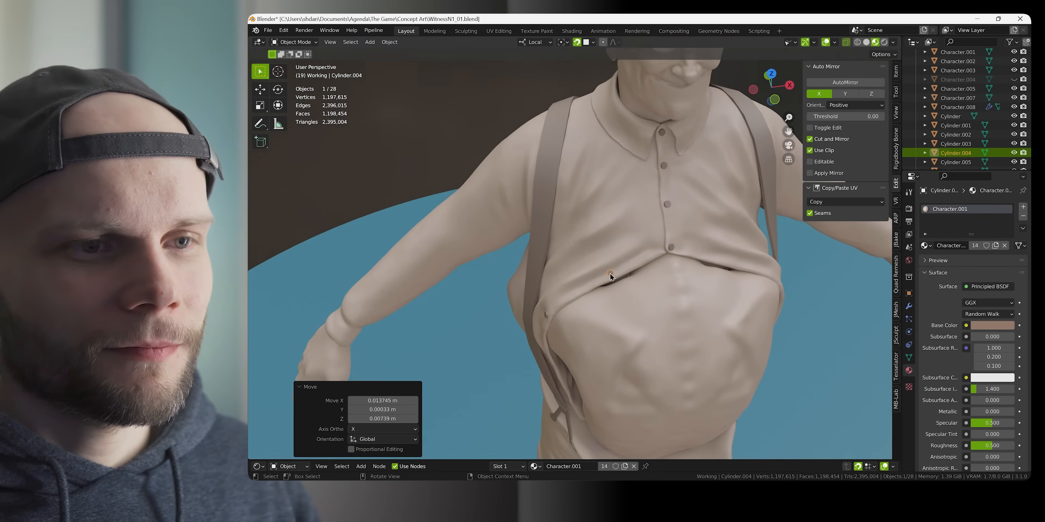
# Delete the third placket button and move the second one midway between the top and bottom buttons
pyautogui.moveTo(610, 273); pyautogui.dragTo(592, 269, button='middle')
pyautogui.click(642, 231)
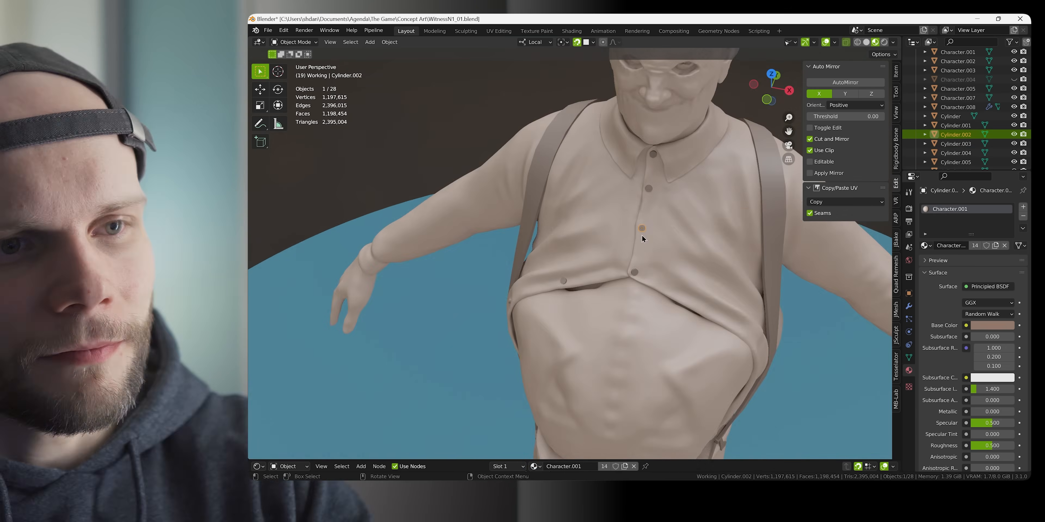
pyautogui.click(649, 235)
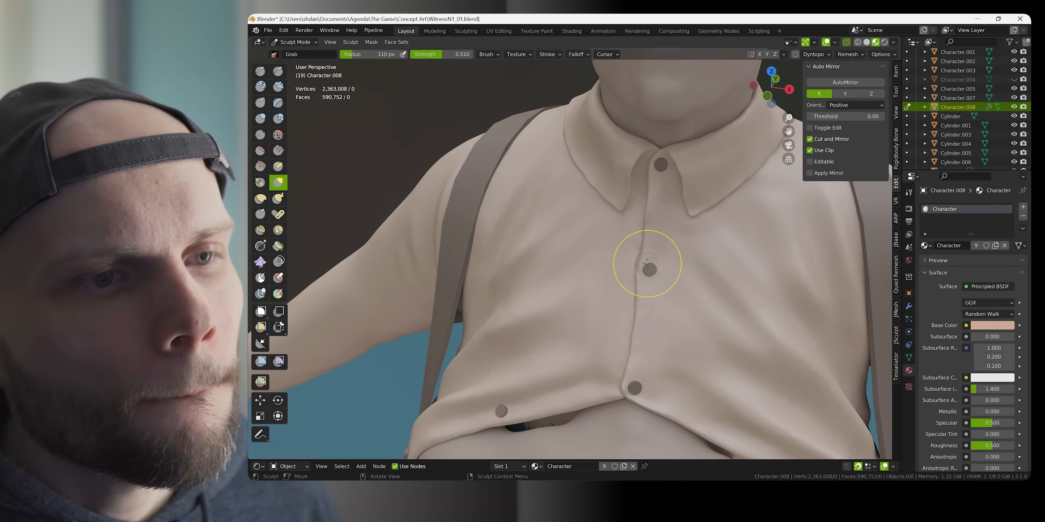
# Return the shirt from Sculpt Mode to Object Mode and save the file
pyautogui.moveTo(648, 263); pyautogui.dragTo(662, 274, button='middle')
pyautogui.hotkey('ctrl', 'Tab')
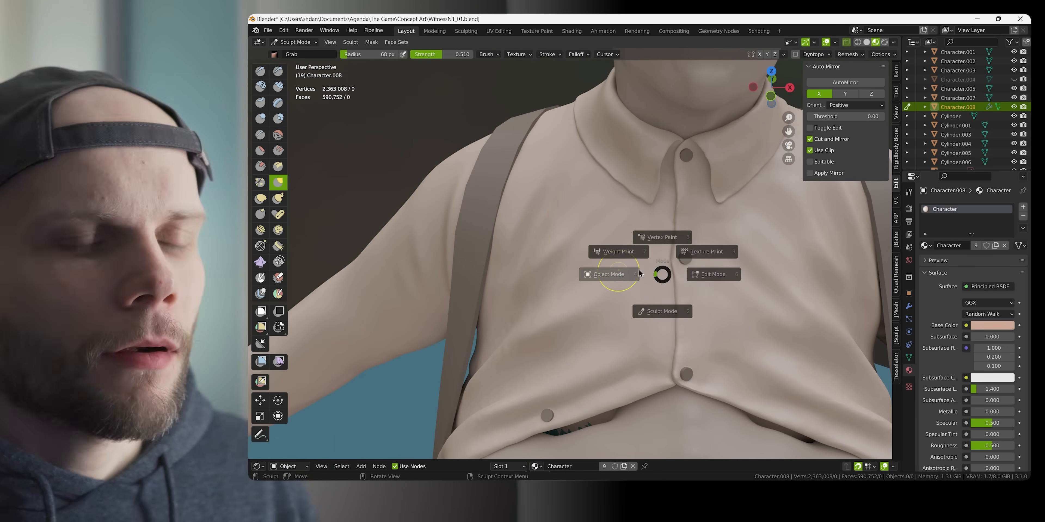
pyautogui.click(639, 273)
pyautogui.hotkey('ctrl', 's')
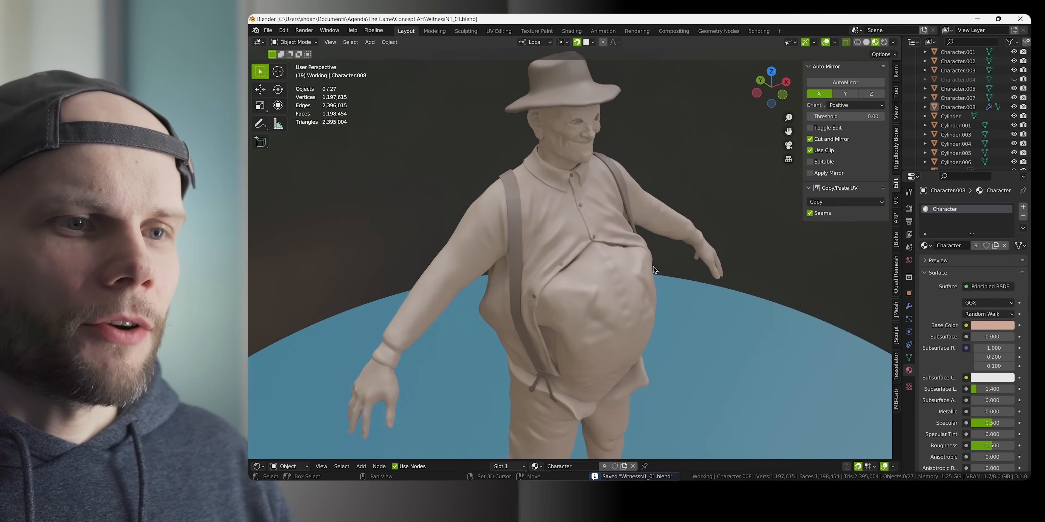
# Switch to the browser and view the plaid-shirt suspenders photo and the Suspenders in Black Elastic image from the farmer suspenders results
pyautogui.moveTo(653, 266); pyautogui.dragTo(595, 253, button='middle')
pyautogui.moveTo(603, 309); pyautogui.dragTo(644, 295, button='middle')
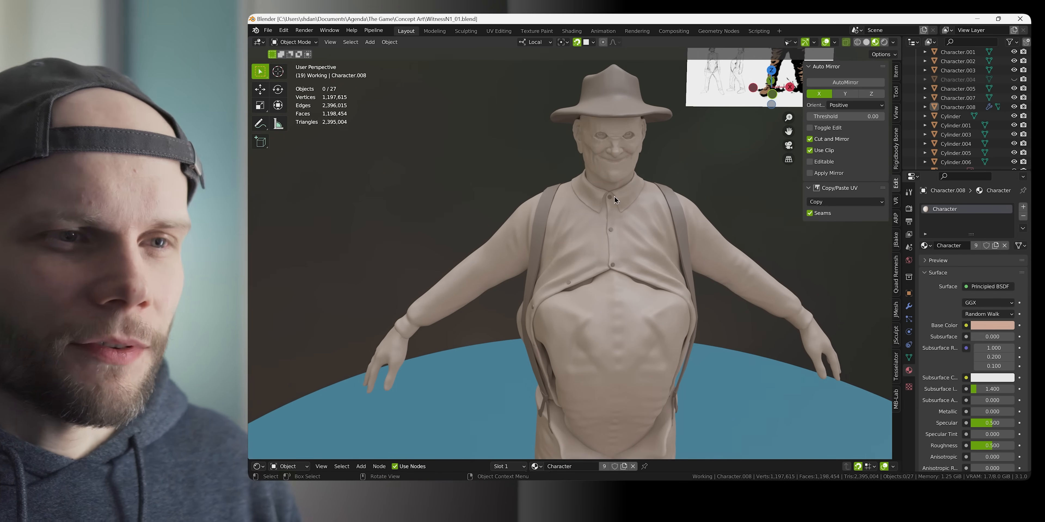
pyautogui.moveTo(616, 218); pyautogui.dragTo(681, 250, button='middle')
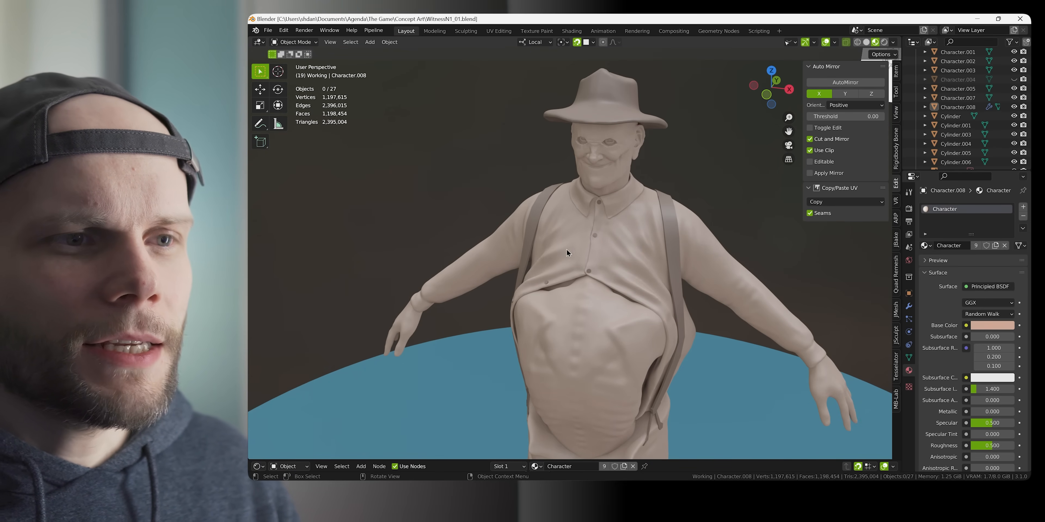
pyautogui.hotkey('alt', 'Tab')
pyautogui.click(615, 339)
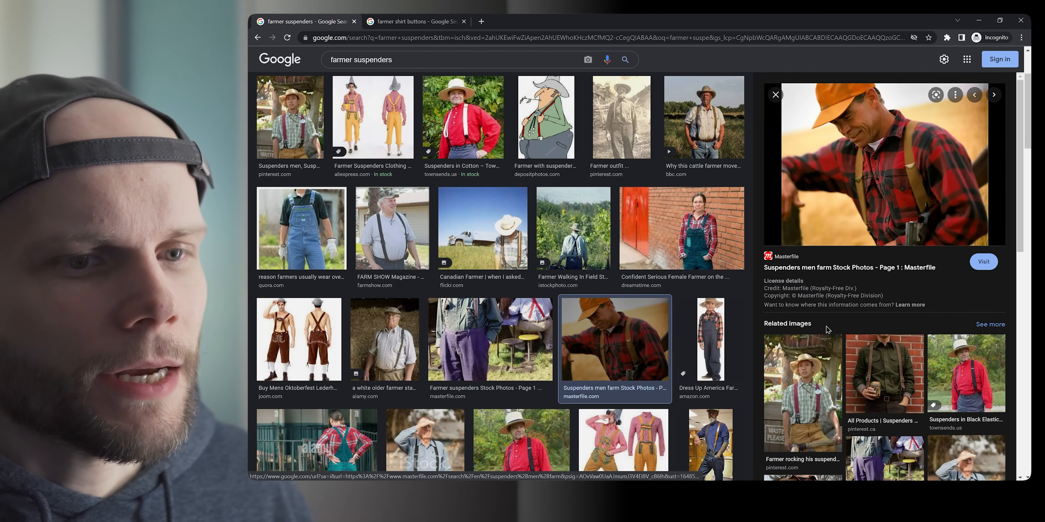
pyautogui.click(938, 362)
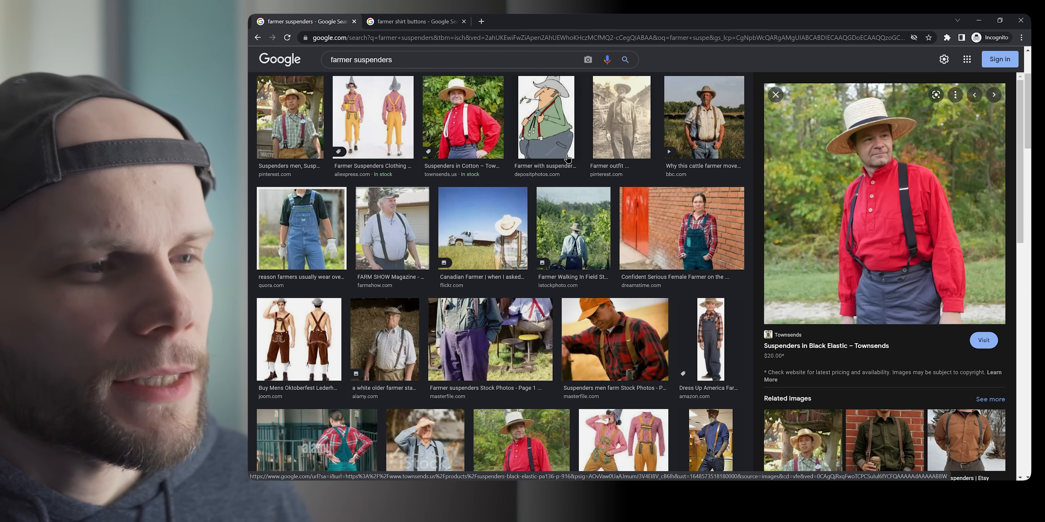
# View the photo of the older farmer in the barn among the farmer suspenders results and browse further down
pyautogui.click(407, 345)
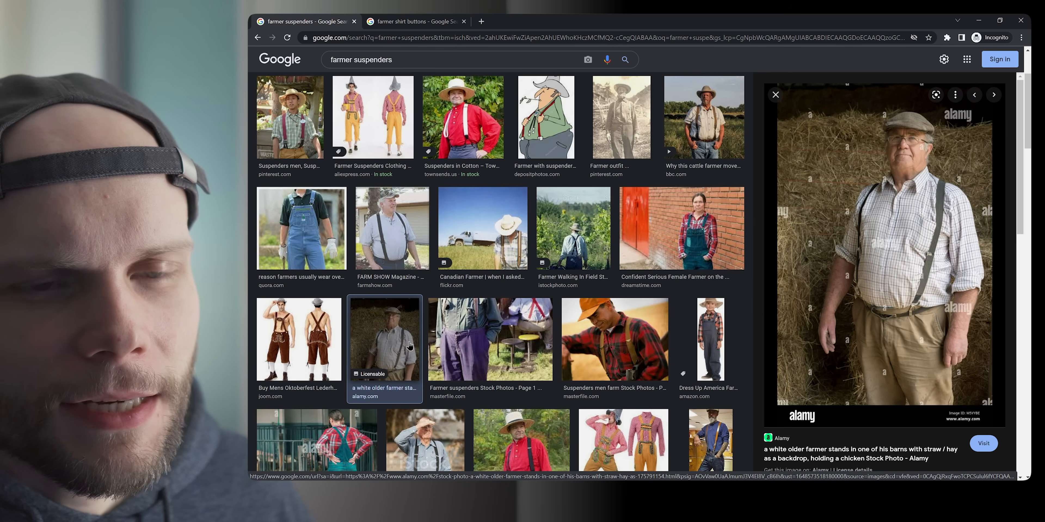
pyautogui.scroll(-3, 470, 198)
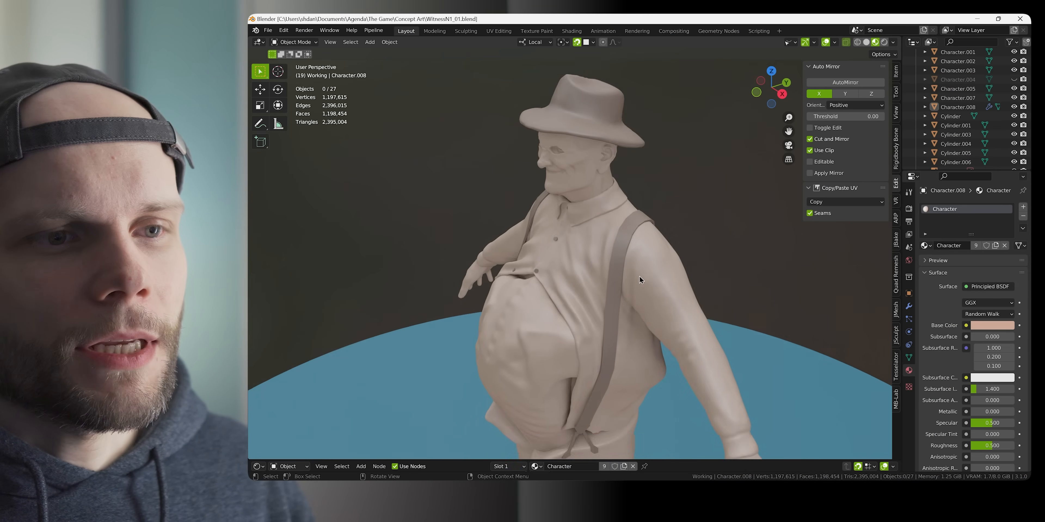
# Switch to Blender, place a cube scaled to 0.027 on the front suspender strap, and check the Suspenders in Black Elastic photo in the browser
pyautogui.scroll(5, 639, 276)
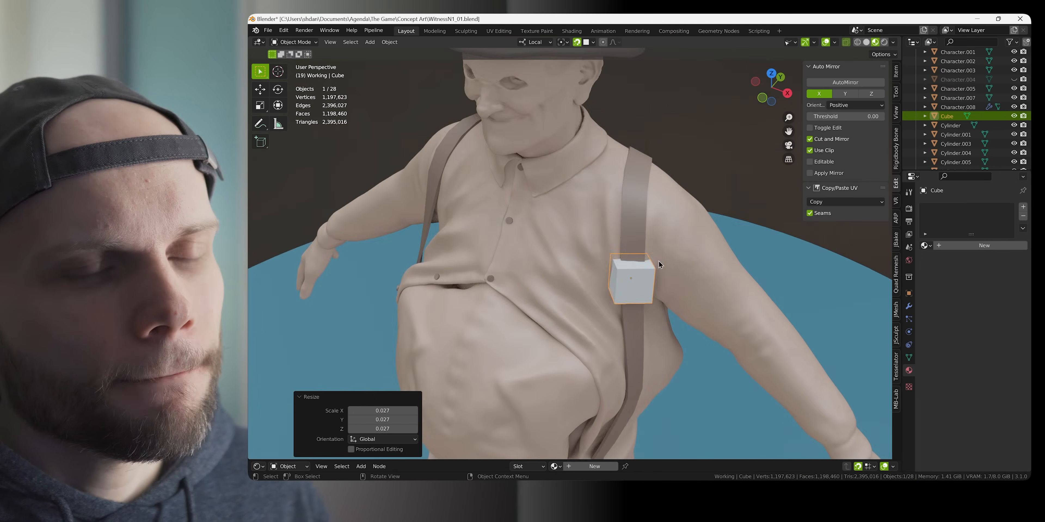
pyautogui.press('g')
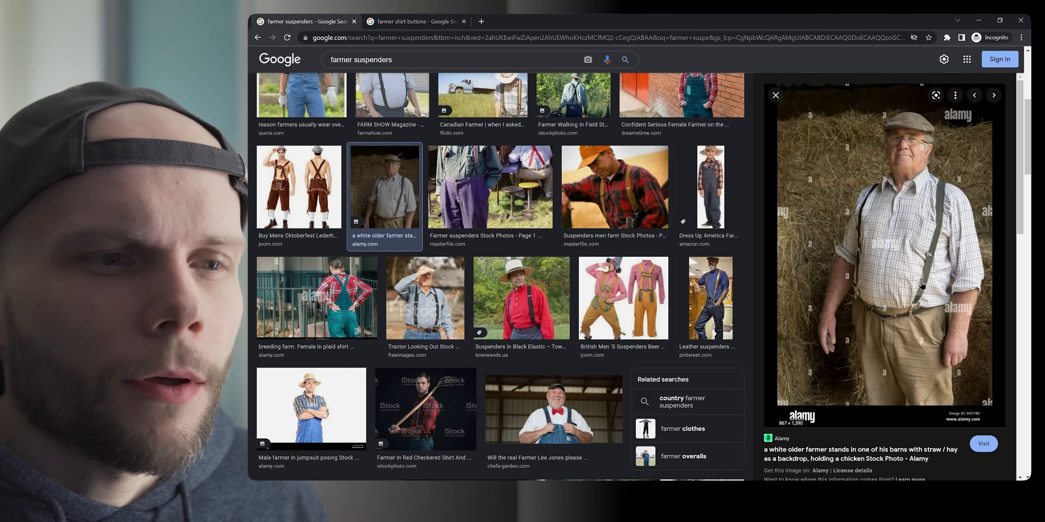
pyautogui.click(566, 323)
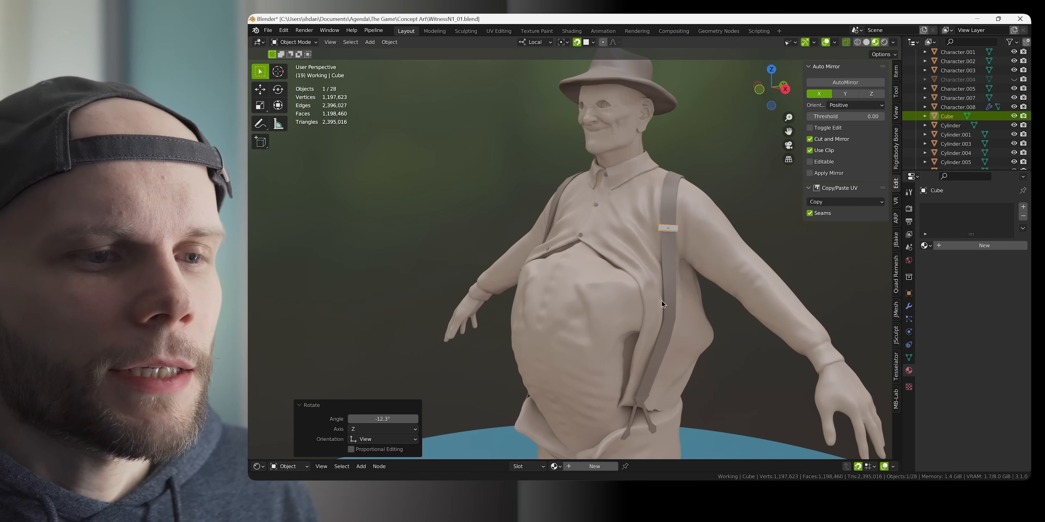
# Inspect the flattened cube buckle and the suspender strap in Blender from the front, side and back of the character
pyautogui.moveTo(661, 300); pyautogui.dragTo(630, 297, button='middle')
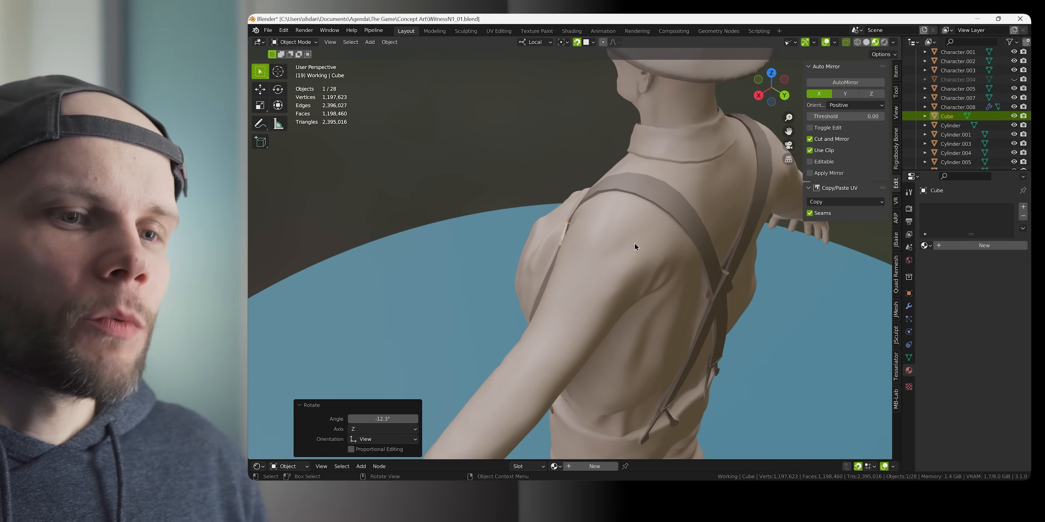
pyautogui.moveTo(636, 244); pyautogui.dragTo(631, 176, button='middle')
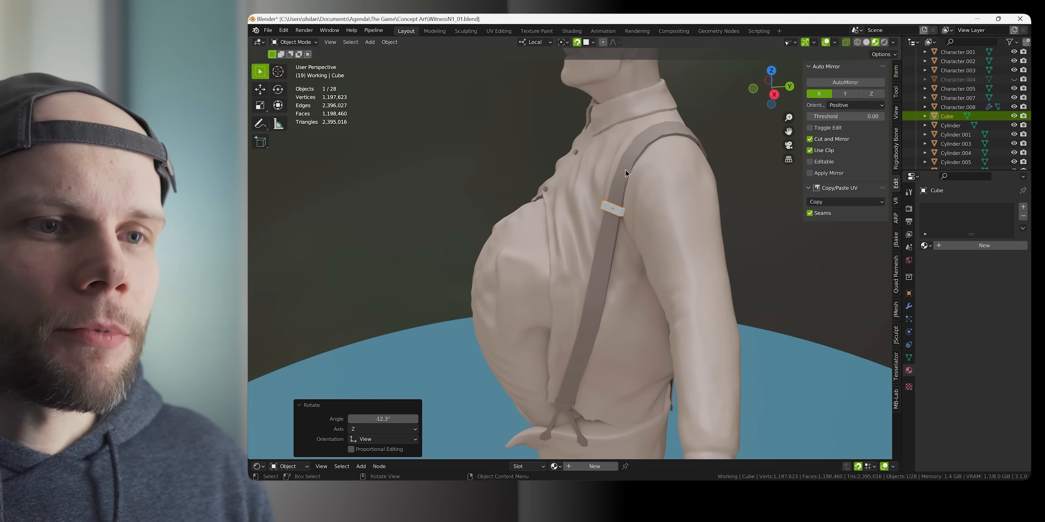
pyautogui.click(625, 170)
pyautogui.moveTo(658, 231); pyautogui.dragTo(605, 208, button='middle')
pyautogui.click(602, 200)
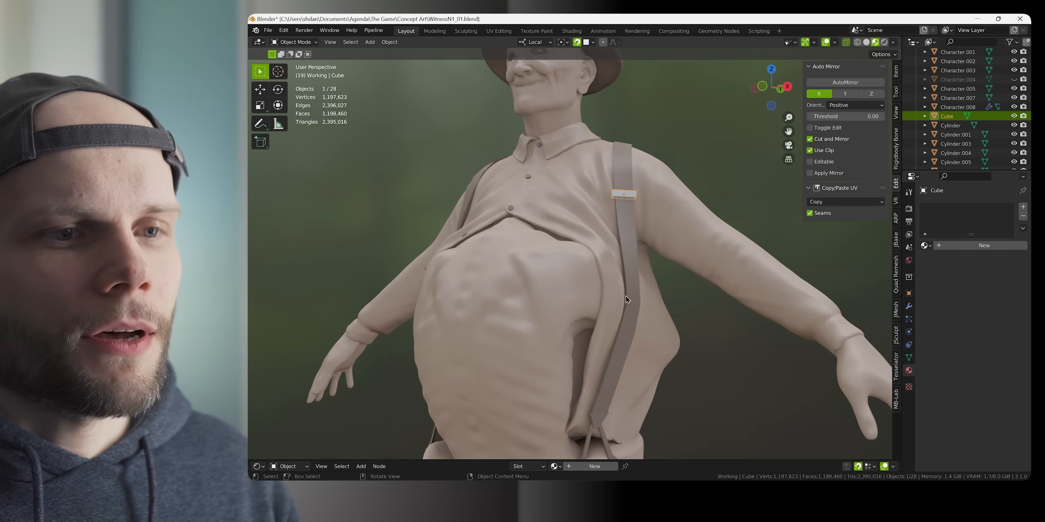
pyautogui.moveTo(625, 296); pyautogui.dragTo(619, 264, button='middle')
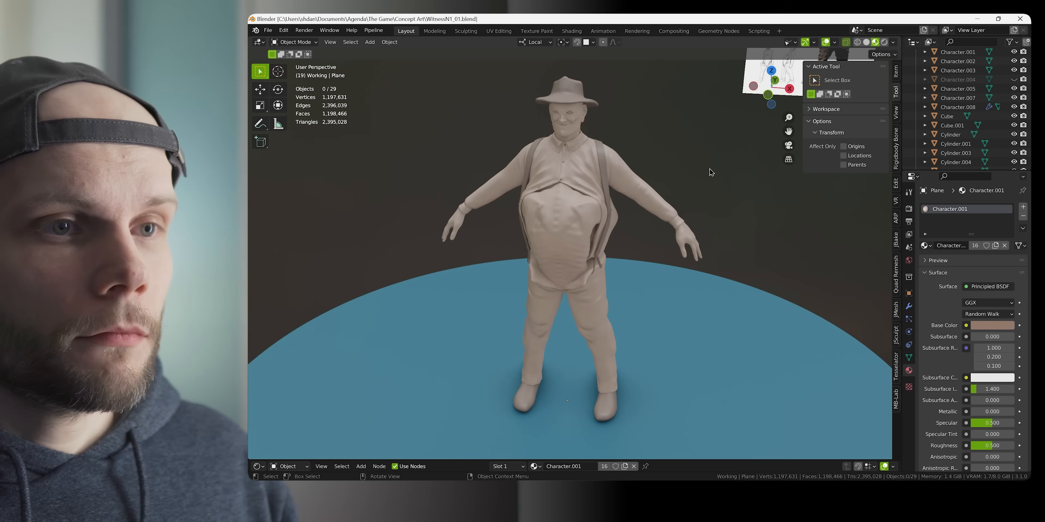
# Delete the hidden Character.004 object after comparing the model with it shown and hidden, and save the file
pyautogui.moveTo(712, 172); pyautogui.dragTo(643, 273, button='middle')
pyautogui.scroll(-2, 684, 179)
pyautogui.scroll(6, 690, 206)
pyautogui.moveTo(647, 315); pyautogui.dragTo(618, 307, button='middle')
pyautogui.click(958, 80)
pyautogui.click(1014, 80)
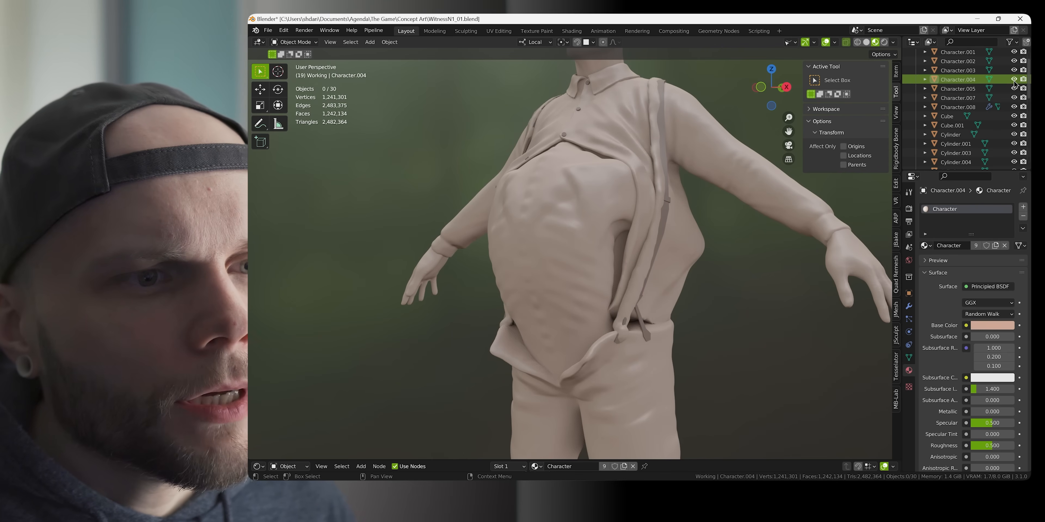
pyautogui.click(1014, 80)
pyautogui.click(1014, 80)
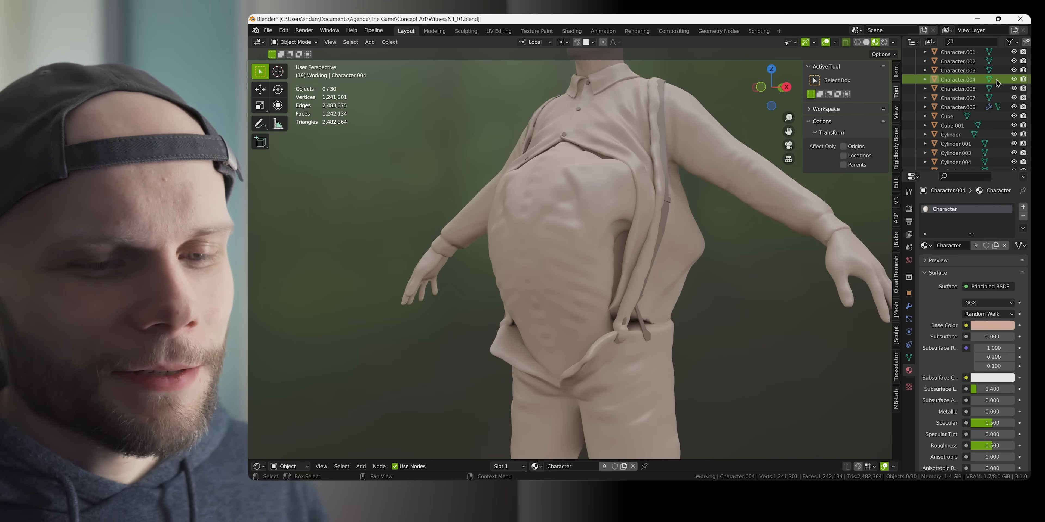
pyautogui.press('Delete')
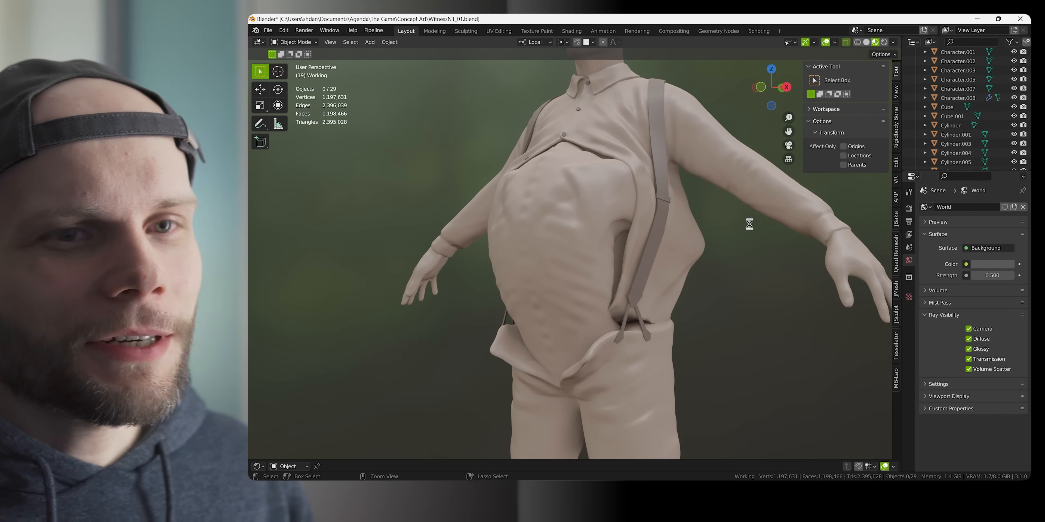
pyautogui.hotkey('ctrl', 's')
# Inspect the suspender clips, the exposed belly and the hat from several angles
pyautogui.moveTo(661, 247); pyautogui.dragTo(610, 202, button='middle')
pyautogui.click(628, 256)
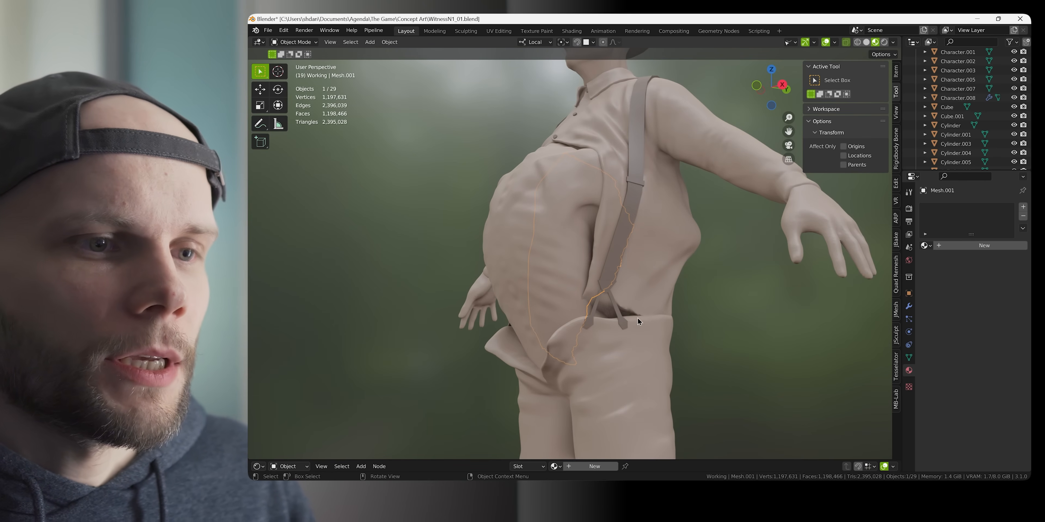
pyautogui.moveTo(620, 270)
pyautogui.mouseDown(button='middle')
pyautogui.moveTo(621, 306)
pyautogui.moveTo(624, 272)
pyautogui.mouseUp(button='middle')
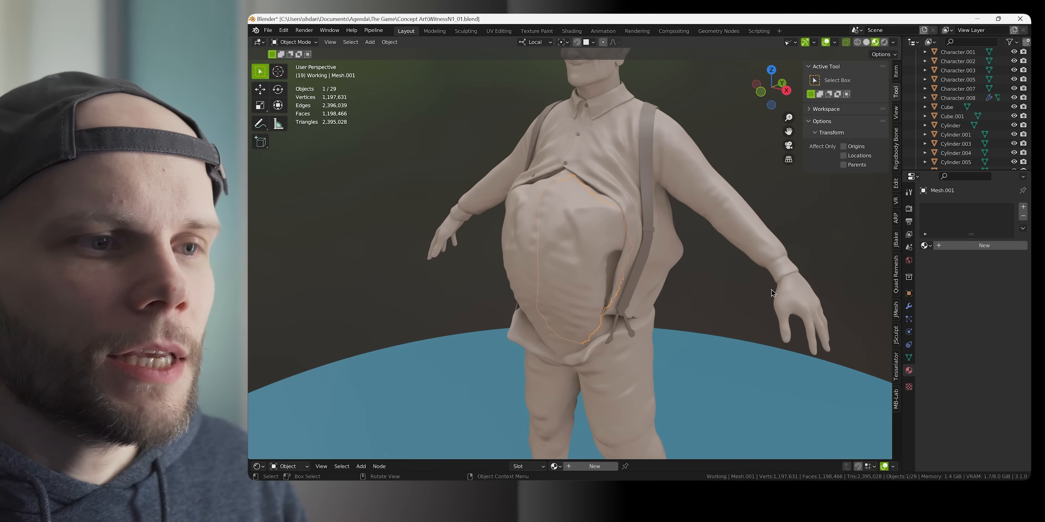
pyautogui.moveTo(771, 294); pyautogui.dragTo(611, 141, button='middle')
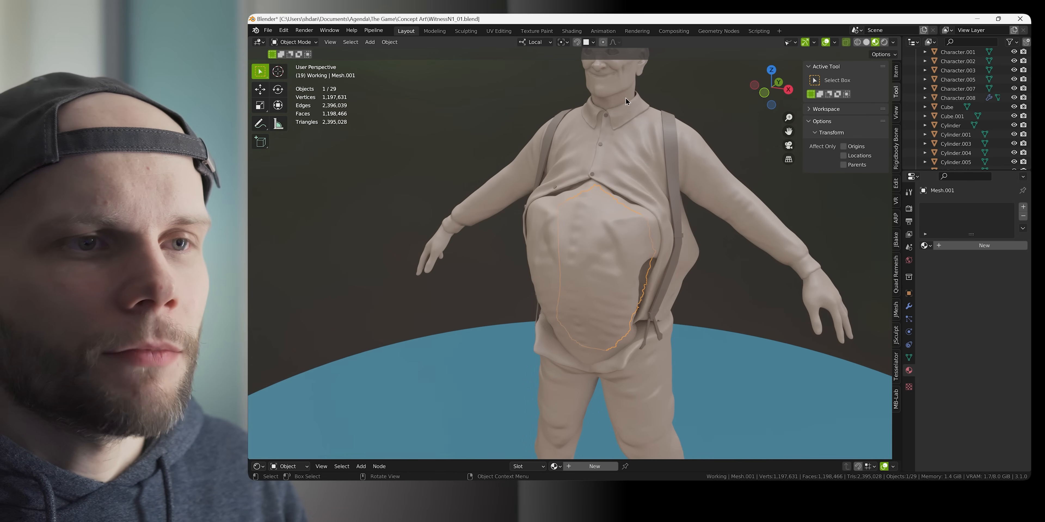
pyautogui.keyDown('shift'); pyautogui.moveTo(636, 307); pyautogui.dragTo(578, 240, button='middle'); pyautogui.keyUp('shift')
pyautogui.scroll(3, 660, 310)
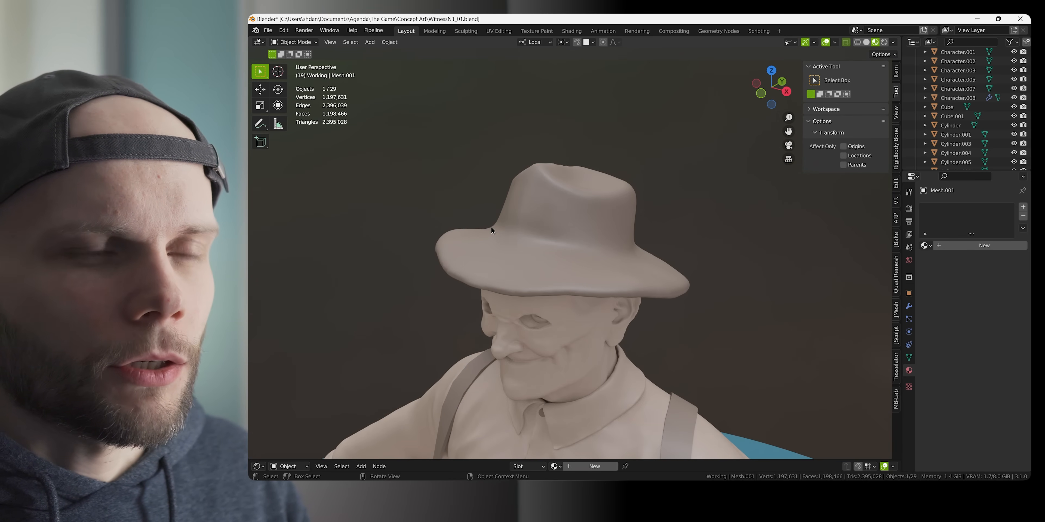
# Switch to the browser and view the senior farmer portrait, the Canadian Farmer photo and a related image for suspender details
pyautogui.hotkey('alt', 'Tab')
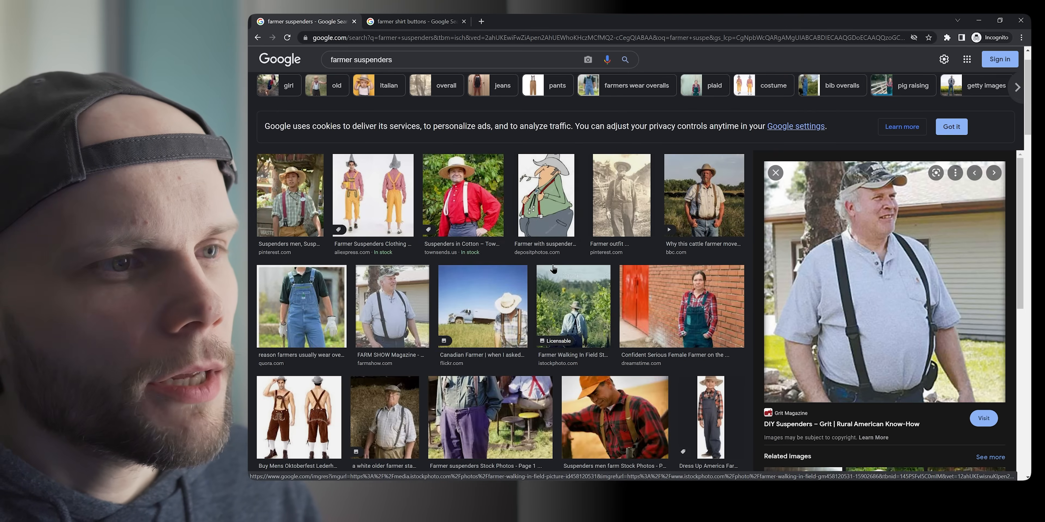
pyautogui.scroll(-5, 388, 289)
pyautogui.click(389, 289)
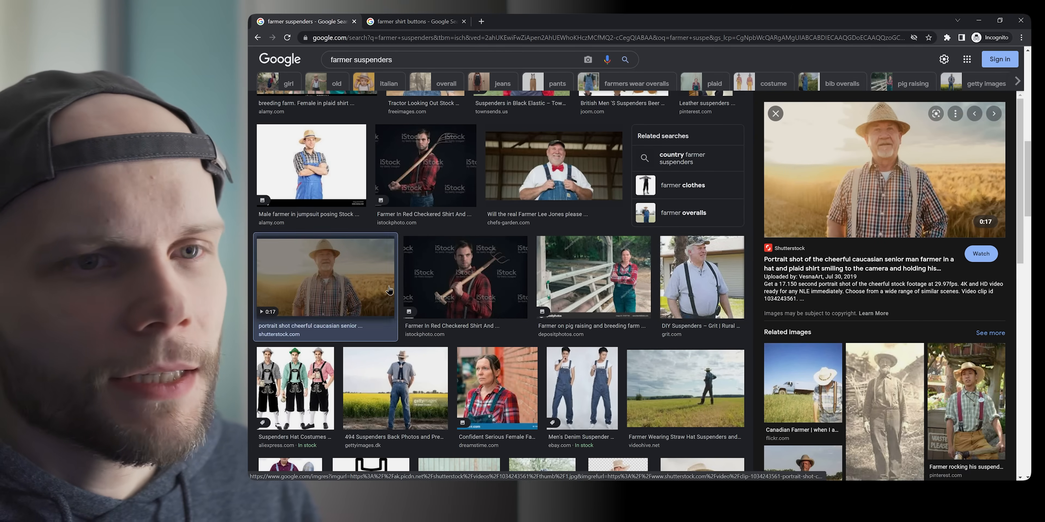
pyautogui.scroll(1, 500, 284)
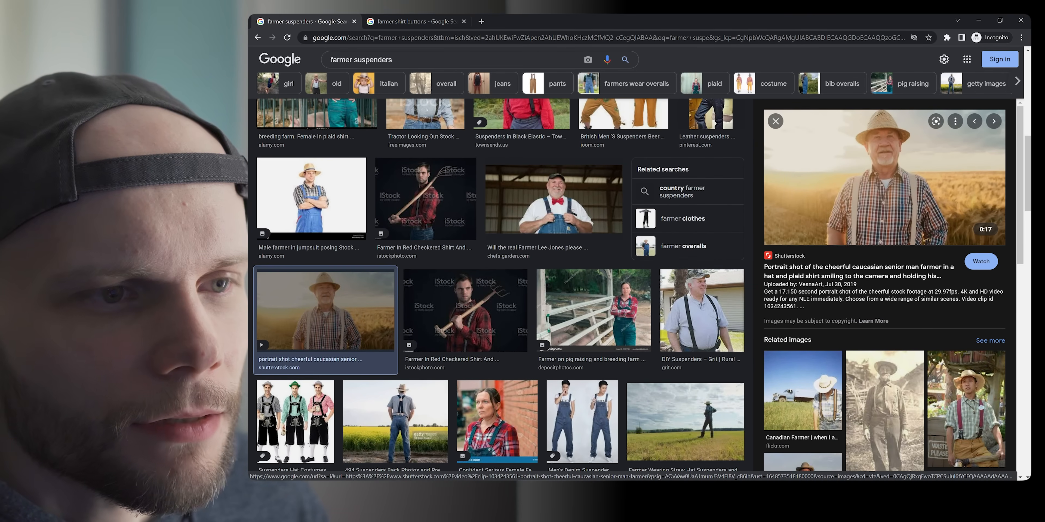
pyautogui.click(838, 391)
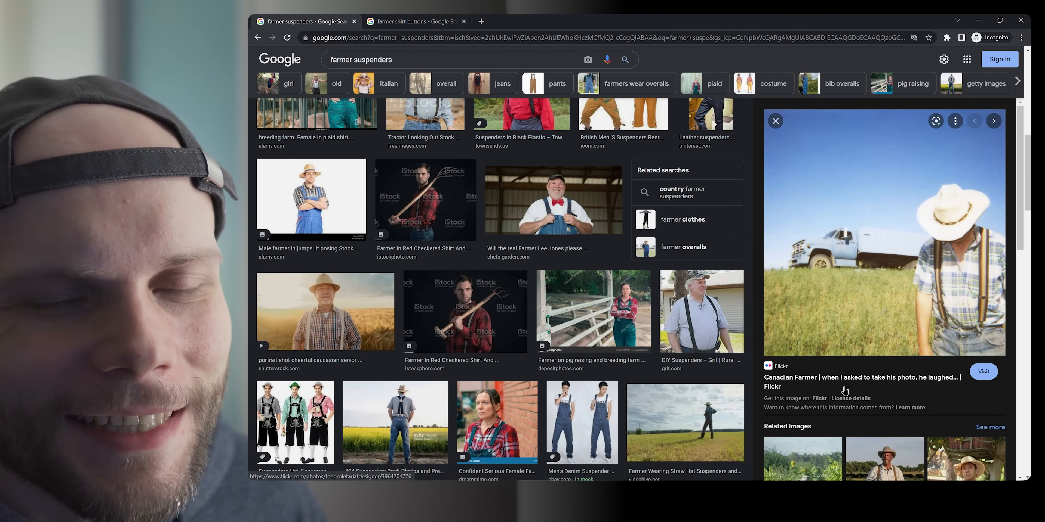
pyautogui.click(803, 458)
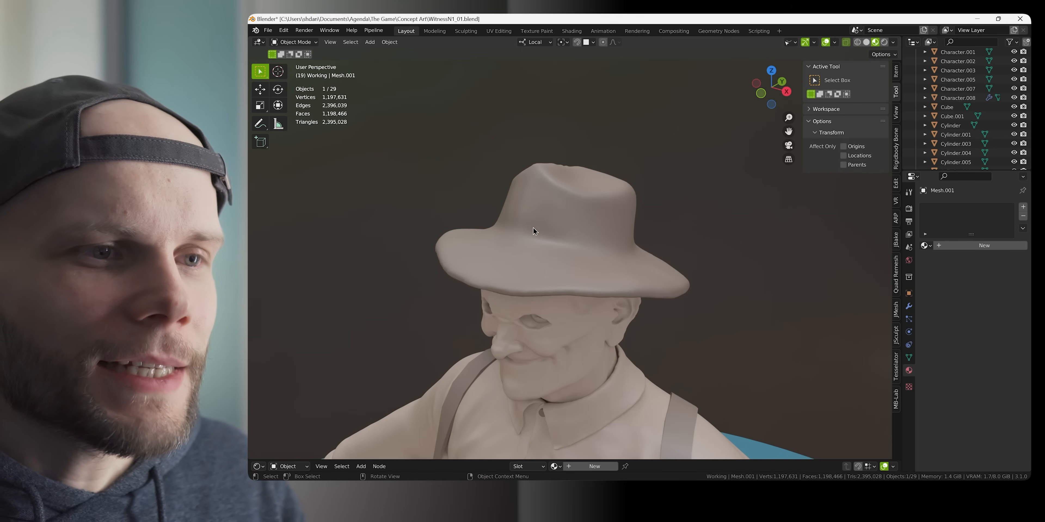
# Return to Blender and examine the hat, shirt and overall figure from the front and side against the concept art
pyautogui.scroll(-2, 665, 229)
pyautogui.moveTo(587, 238)
pyautogui.mouseDown(button='middle')
pyautogui.moveTo(665, 229)
pyautogui.moveTo(652, 336)
pyautogui.moveTo(640, 267)
pyautogui.moveTo(652, 309)
pyautogui.moveTo(687, 327)
pyautogui.moveTo(610, 302)
pyautogui.mouseUp(button='middle')
pyautogui.scroll(-2, 680, 319)
pyautogui.click(662, 216)
pyautogui.moveTo(675, 258); pyautogui.dragTo(729, 219, button='middle')
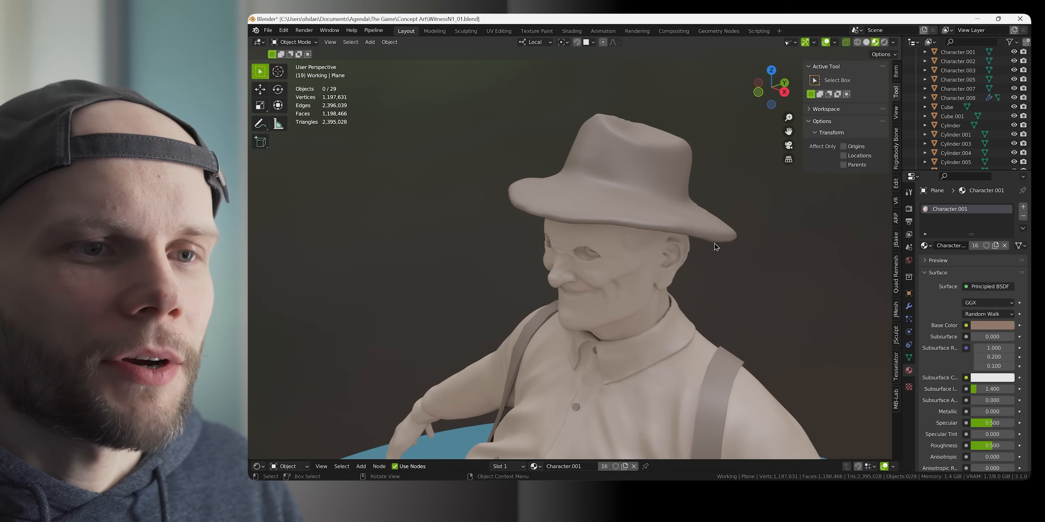
pyautogui.scroll(-3, 640, 291)
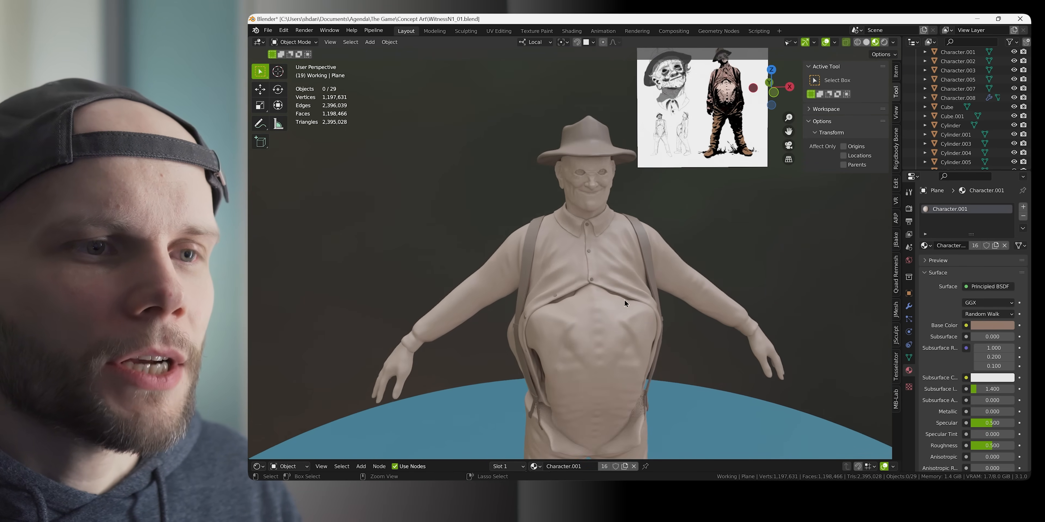
pyautogui.keyDown('shift'); pyautogui.moveTo(677, 286); pyautogui.dragTo(661, 315, button='middle'); pyautogui.keyUp('shift')
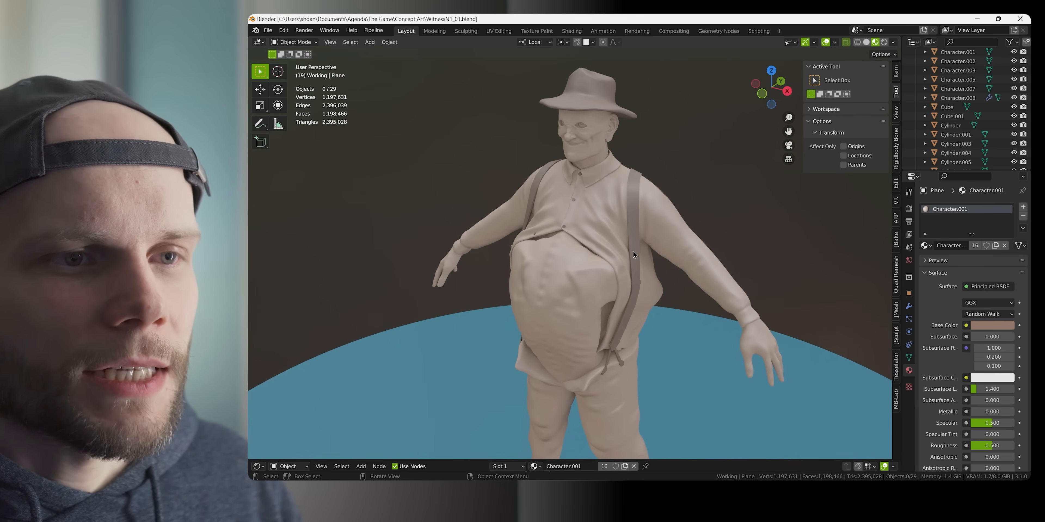
# Compare the suspender strap with its Solidify modifier off and on in the viewport, leave it enabled, and save the file
pyautogui.click(634, 269)
pyautogui.moveTo(633, 269); pyautogui.dragTo(550, 206, button='middle')
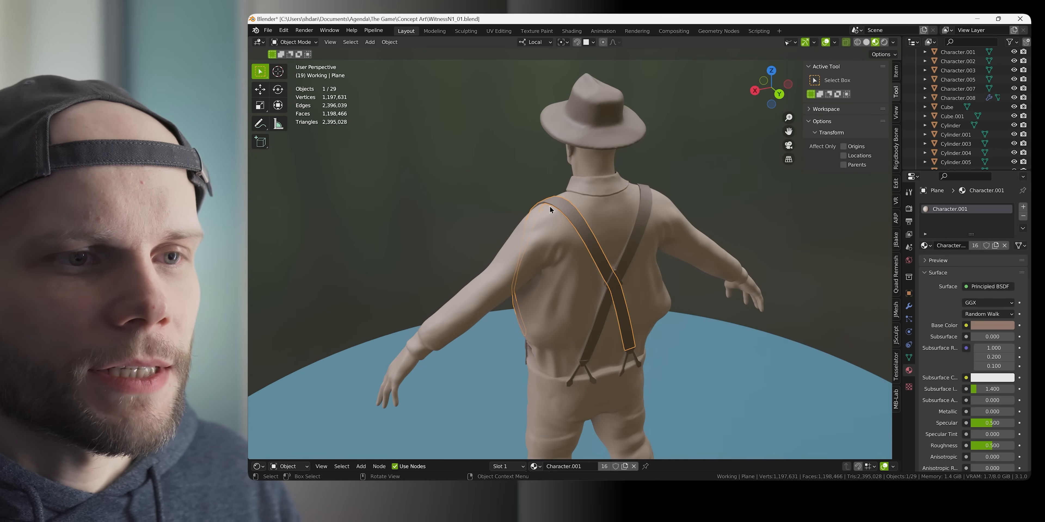
pyautogui.moveTo(627, 343)
pyautogui.mouseDown(button='middle')
pyautogui.moveTo(576, 296)
pyautogui.moveTo(659, 278)
pyautogui.moveTo(669, 230)
pyautogui.moveTo(673, 268)
pyautogui.moveTo(617, 297)
pyautogui.moveTo(698, 244)
pyautogui.moveTo(587, 309)
pyautogui.moveTo(630, 287)
pyautogui.moveTo(625, 272)
pyautogui.moveTo(653, 311)
pyautogui.moveTo(633, 338)
pyautogui.mouseUp(button='middle')
pyautogui.scroll(1, 660, 287)
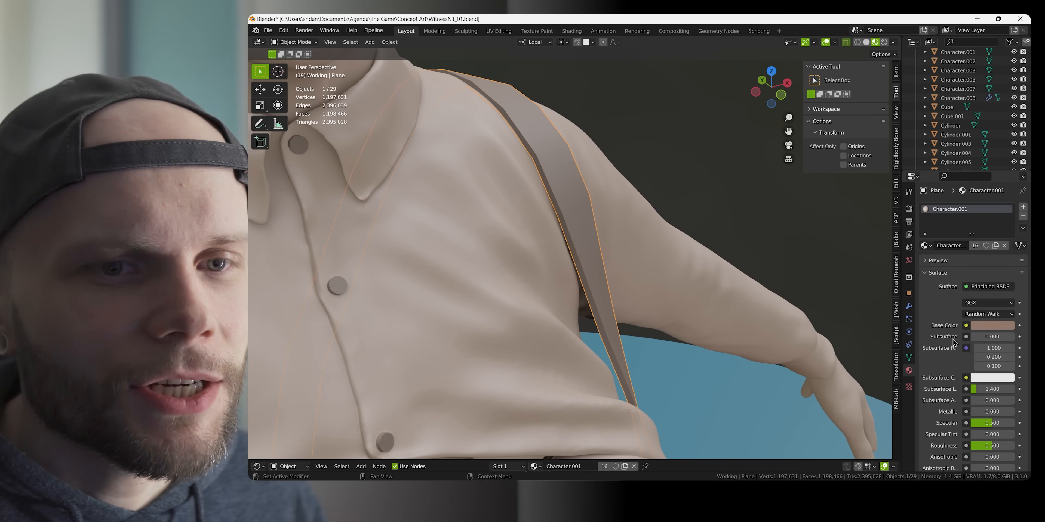
pyautogui.click(908, 306)
pyautogui.click(982, 224)
pyautogui.click(982, 223)
pyautogui.click(982, 223)
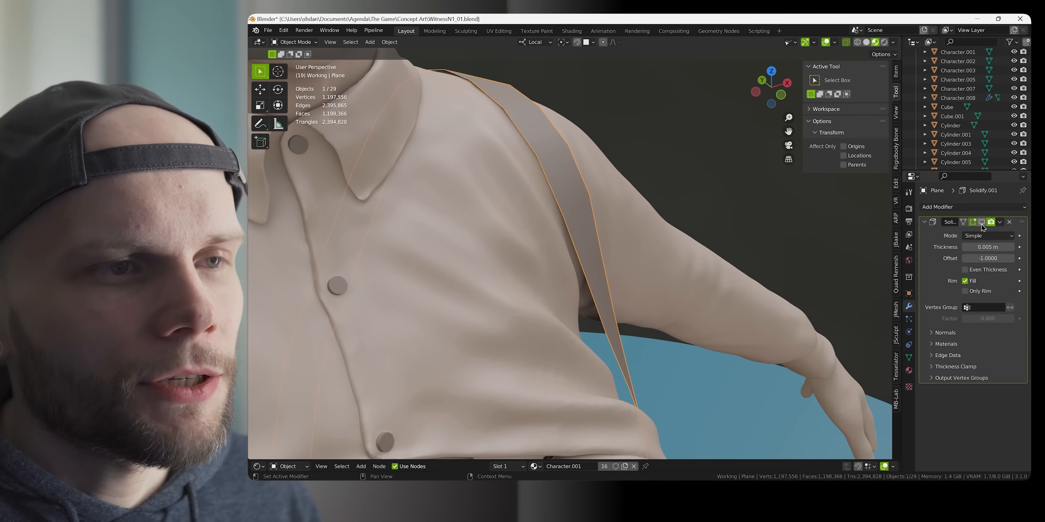
pyautogui.click(982, 224)
pyautogui.click(982, 223)
pyautogui.click(982, 223)
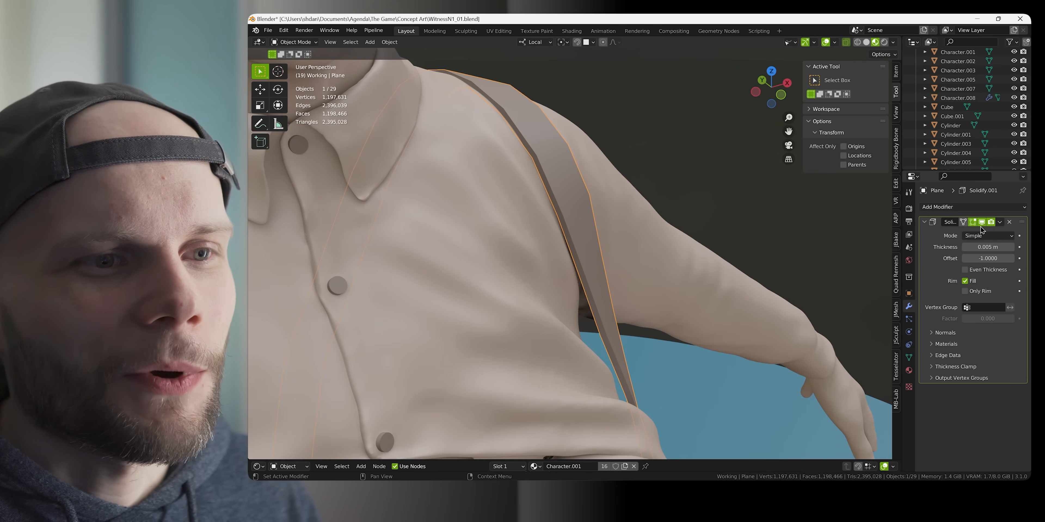
pyautogui.hotkey('ctrl', 's')
# Make a linked duplicate of a shirt button and place it on the character's right sleeve cuff with snapping enabled
pyautogui.keyDown('shift'); pyautogui.moveTo(747, 208); pyautogui.dragTo(684, 235, button='middle'); pyautogui.keyUp('shift')
pyautogui.scroll(-5, 621, 278)
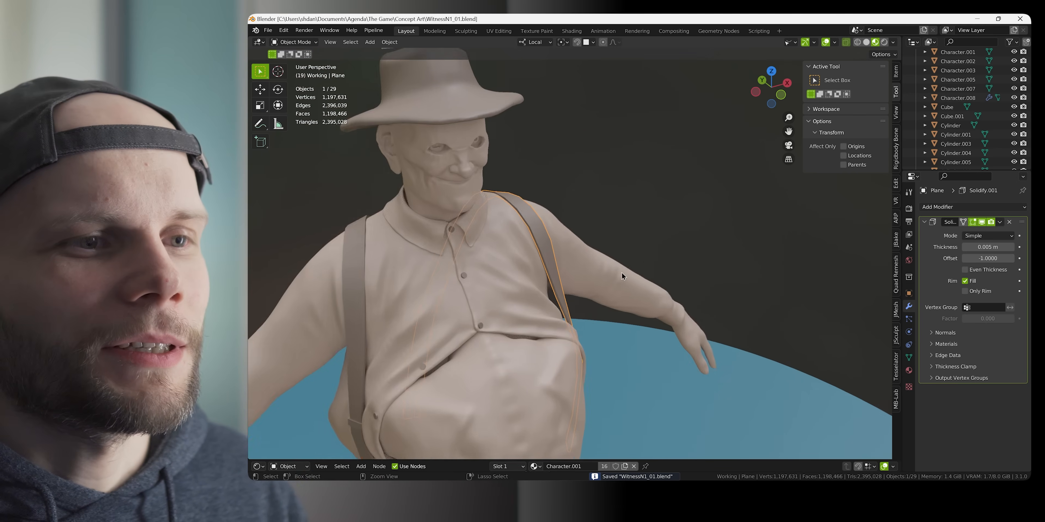
pyautogui.click(663, 245)
pyautogui.keyDown('shift'); pyautogui.moveTo(633, 309); pyautogui.dragTo(728, 179, button='middle'); pyautogui.keyUp('shift')
pyautogui.scroll(-2, 729, 179)
pyautogui.click(592, 258)
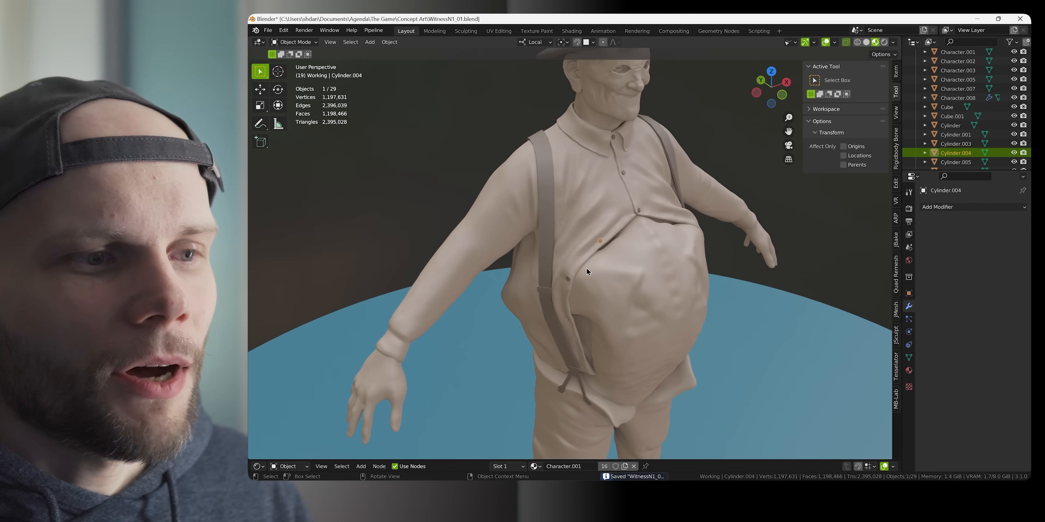
pyautogui.moveTo(586, 268); pyautogui.dragTo(601, 323, button='middle')
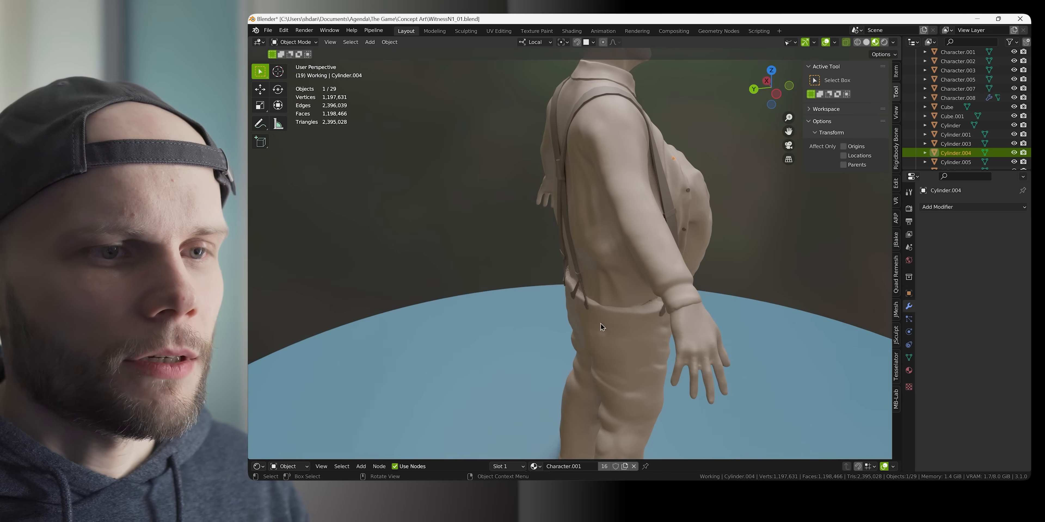
pyautogui.moveTo(674, 300); pyautogui.dragTo(714, 271, button='middle')
pyautogui.click(686, 241)
pyautogui.hotkey('alt', 'd')
pyautogui.hotkey('shift', 'Tab')
pyautogui.click(634, 322)
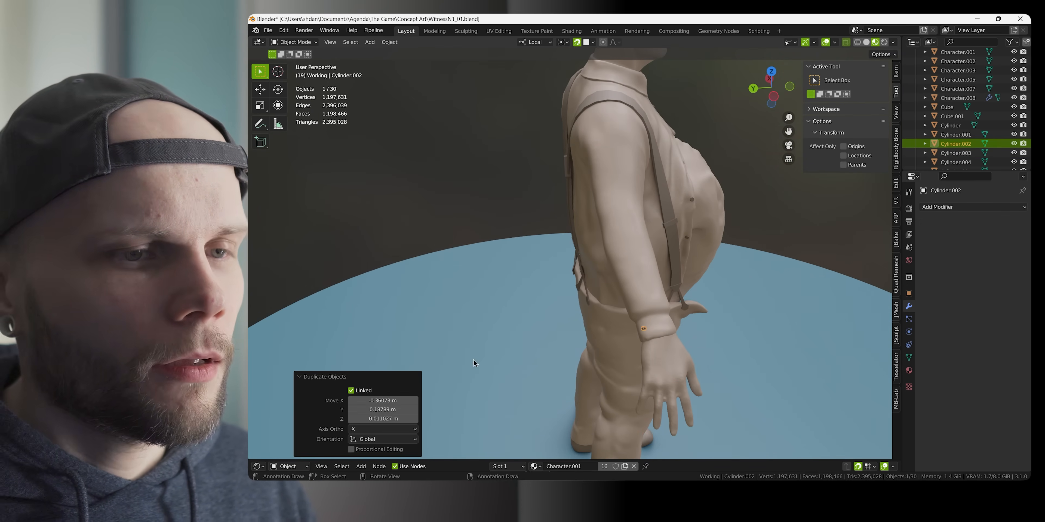
# Move the cuff button about -0.004 m in X, 0.003 m in Y and -0.007 m in Z across the cuff surface
pyautogui.scroll(2, 718, 318)
pyautogui.keyDown('shift'); pyautogui.moveTo(718, 319); pyautogui.dragTo(644, 267, button='middle'); pyautogui.keyUp('shift')
pyautogui.scroll(-3, 645, 270)
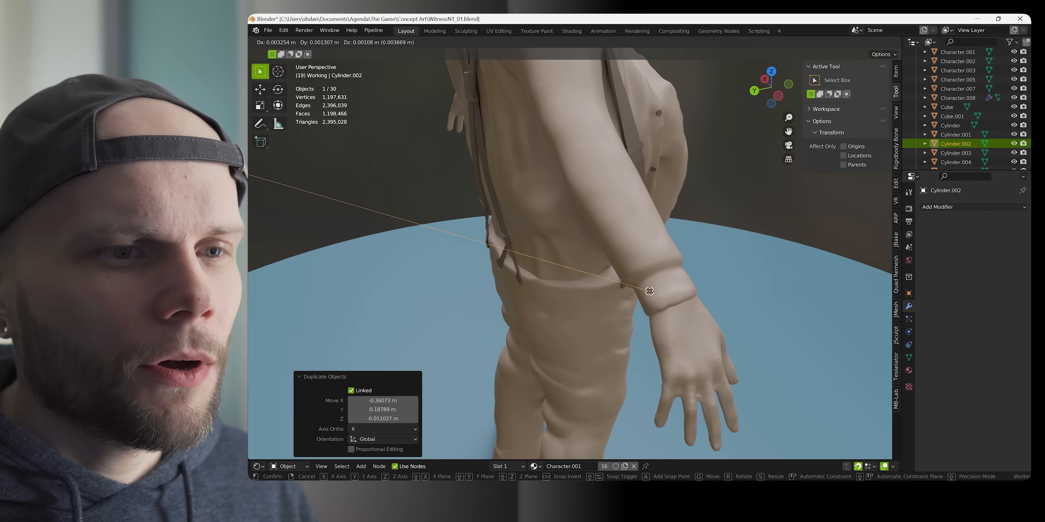
pyautogui.press('g')
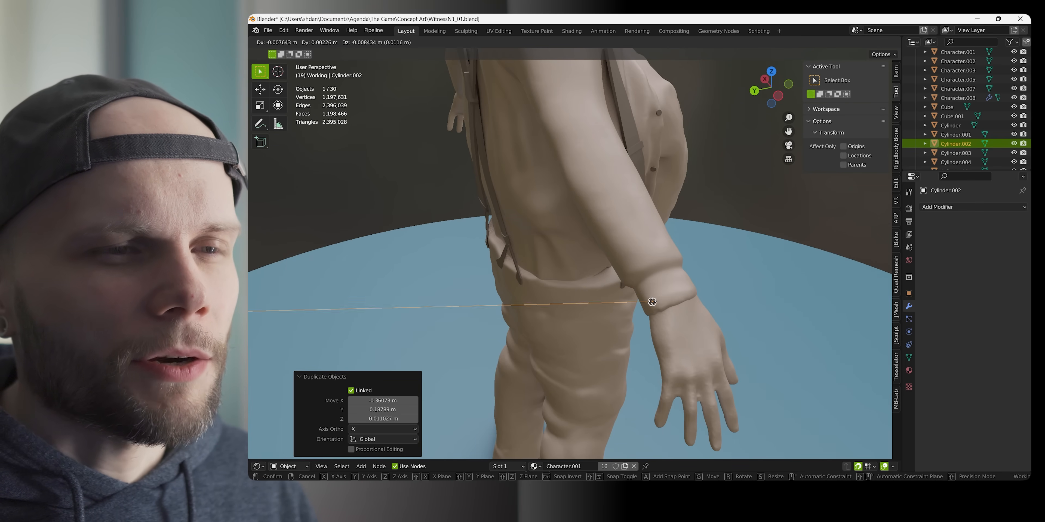
pyautogui.click(651, 299)
pyautogui.moveTo(693, 297); pyautogui.dragTo(670, 301, button='middle')
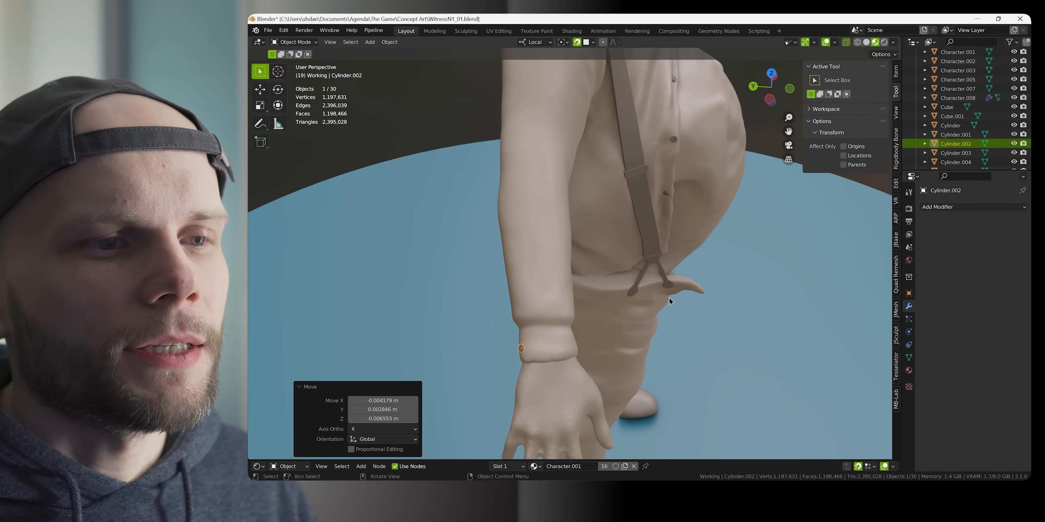
# Check the farmer shirt buttons references in the browser and add a linked duplicate of the cuff button slightly farther up the right sleeve
pyautogui.hotkey('alt', 'Tab')
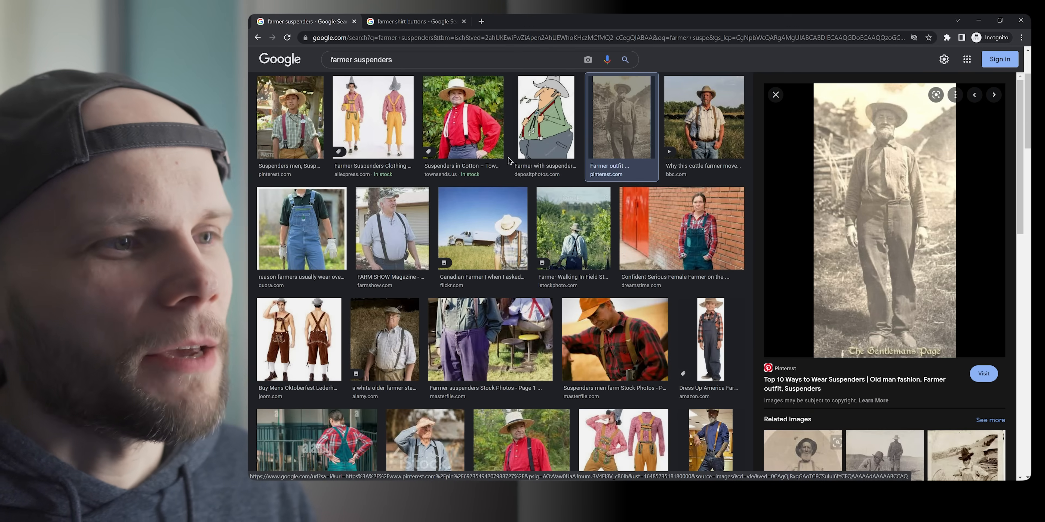
pyautogui.click(418, 25)
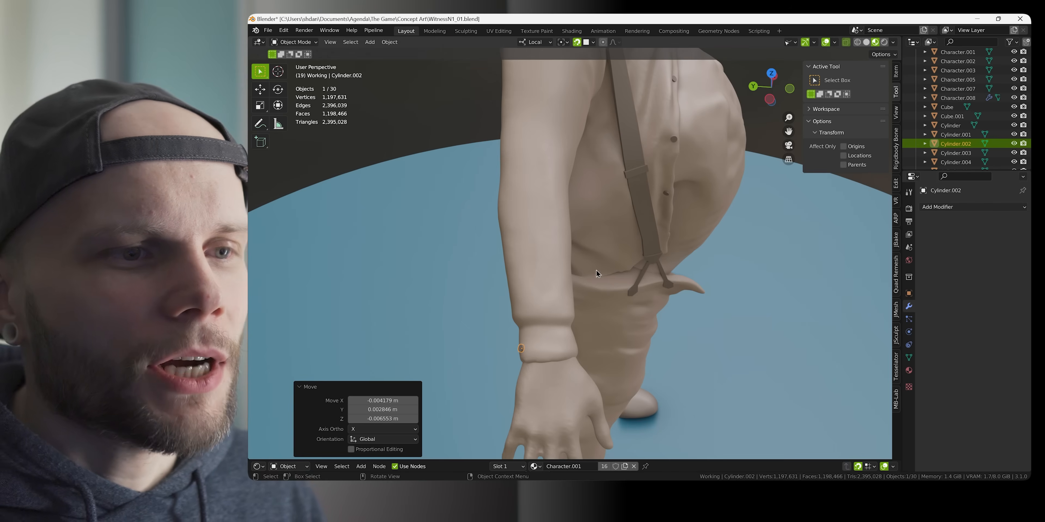
pyautogui.moveTo(596, 270); pyautogui.dragTo(662, 259, button='middle')
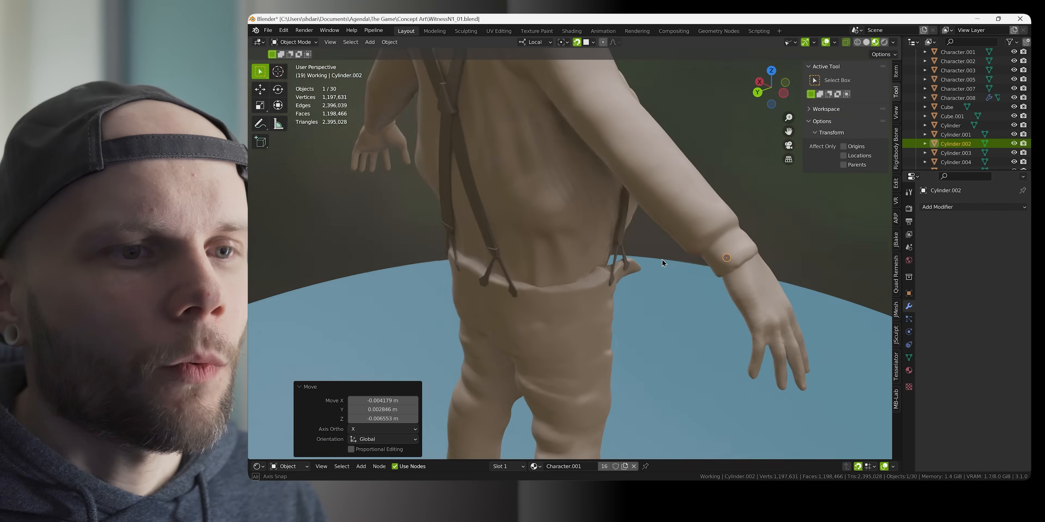
pyautogui.press('g')
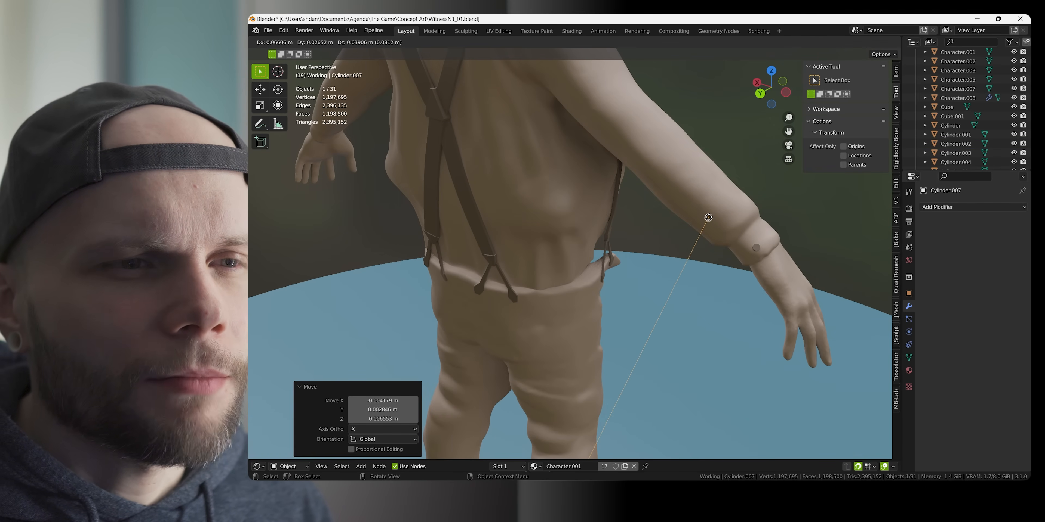
pyautogui.click(709, 218)
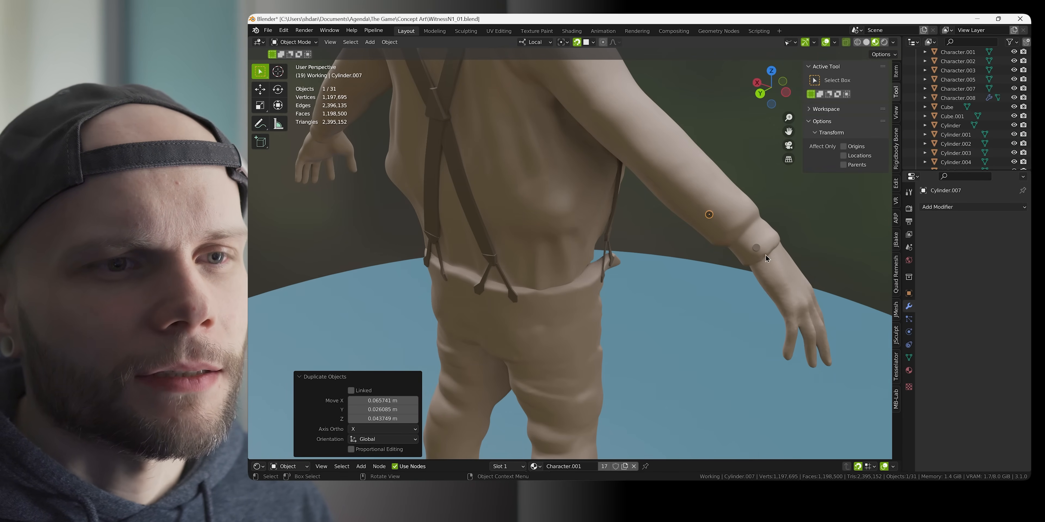
pyautogui.moveTo(730, 237); pyautogui.dragTo(765, 205, button='middle')
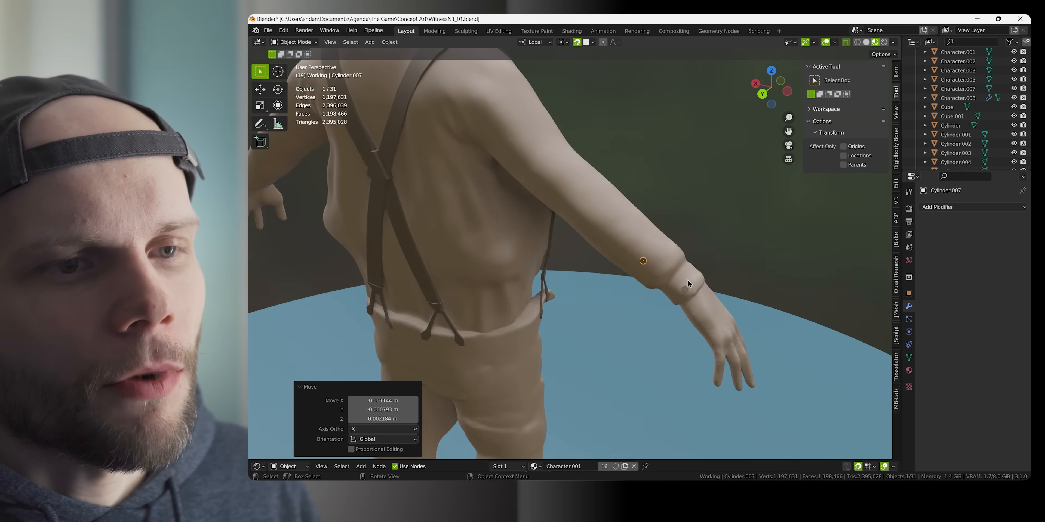
pyautogui.moveTo(687, 280); pyautogui.dragTo(771, 259, button='middle')
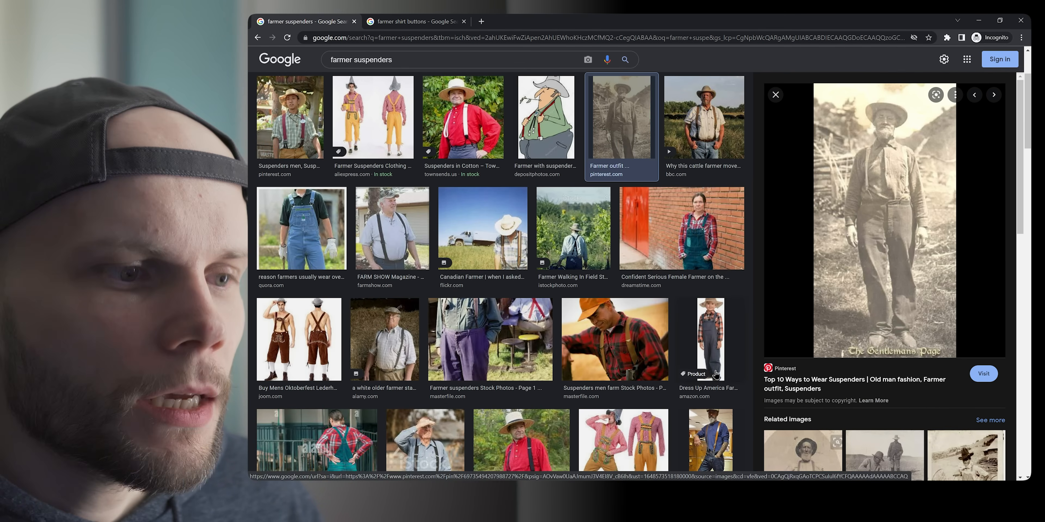
# Switch to the browser and examine how suspenders attach to the trousers in the farmer suspenders photos
pyautogui.click(425, 352)
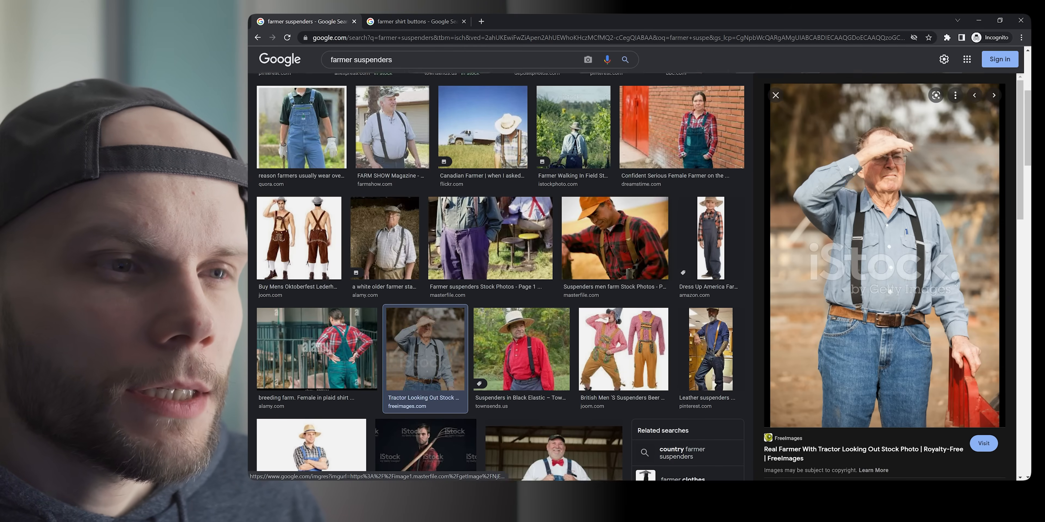
pyautogui.scroll(3, 608, 243)
pyautogui.click(621, 130)
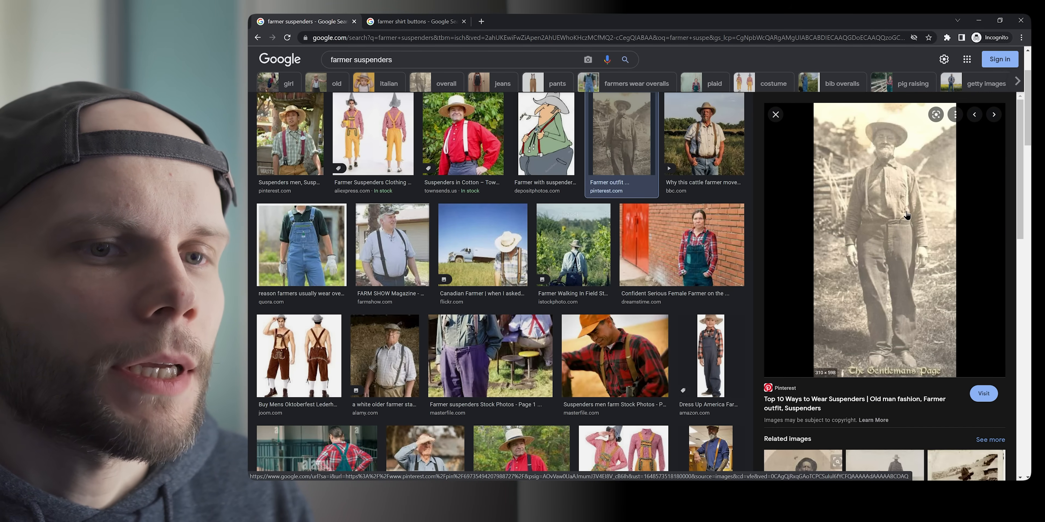
pyautogui.scroll(-4, 612, 325)
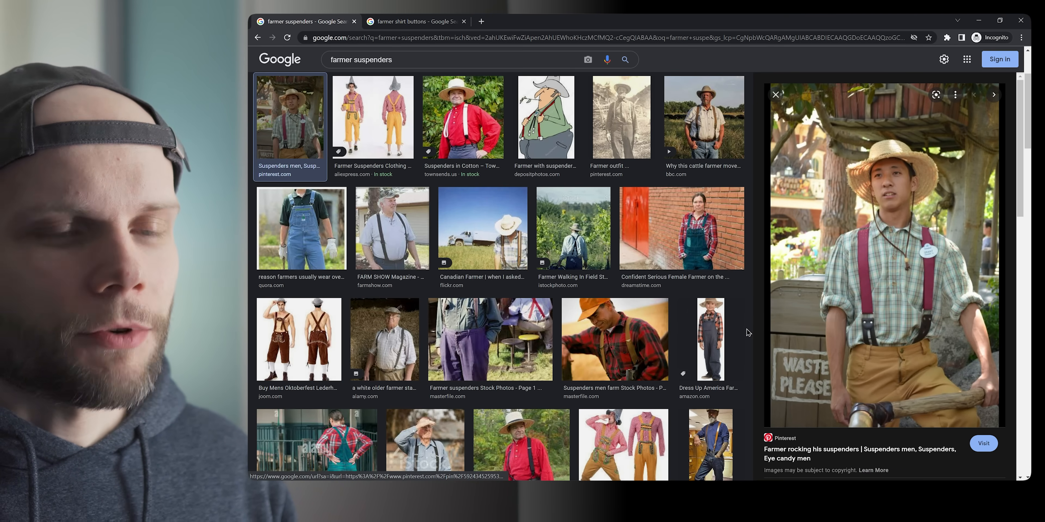
# Return to Blender, inspect the suspenders and their trouser attachments from the front and back, and save the file
pyautogui.hotkey('alt', 'Tab')
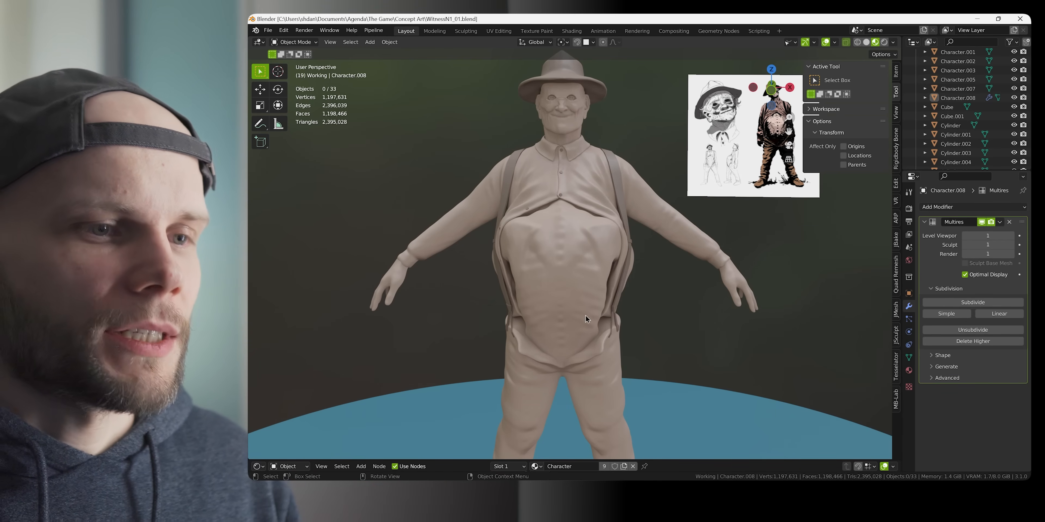
pyautogui.moveTo(585, 315); pyautogui.dragTo(660, 303, button='middle')
pyautogui.click(619, 280)
pyautogui.click(660, 303)
pyautogui.click(644, 265)
pyautogui.hotkey('ctrl', 's')
pyautogui.moveTo(568, 268); pyautogui.dragTo(645, 249, button='middle')
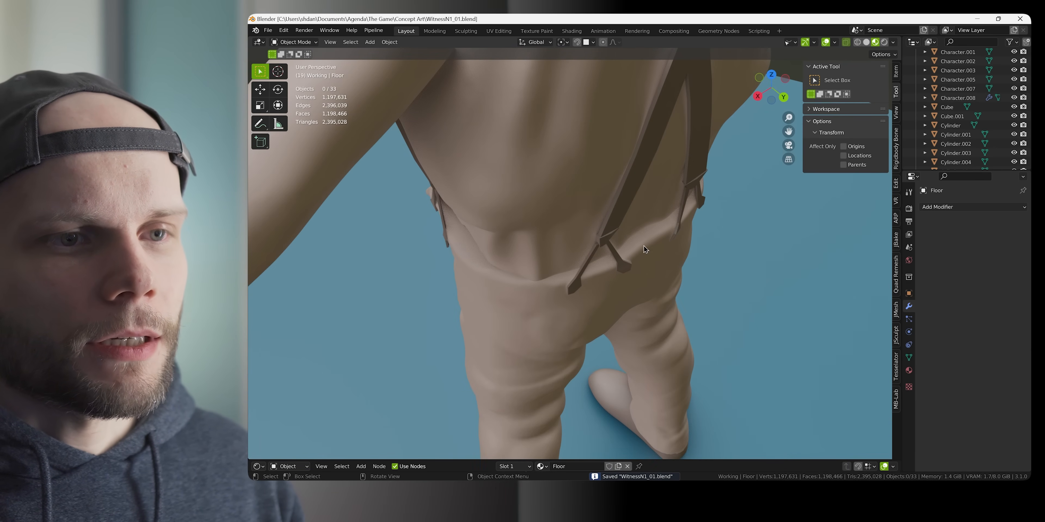
pyautogui.click(654, 236)
pyautogui.moveTo(618, 330); pyautogui.dragTo(645, 286, button='middle')
pyautogui.click(655, 250)
pyautogui.hotkey('ctrl', 's')
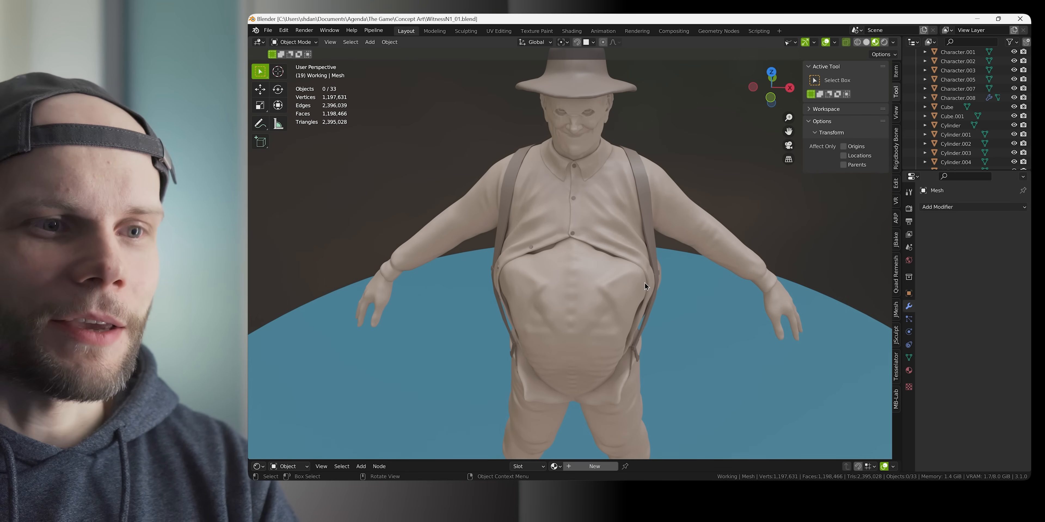
# Examine the character in rendered shading from the front, side and back, checking the shoes, shirt, belly and suspenders
pyautogui.moveTo(690, 325); pyautogui.dragTo(695, 245, button='middle')
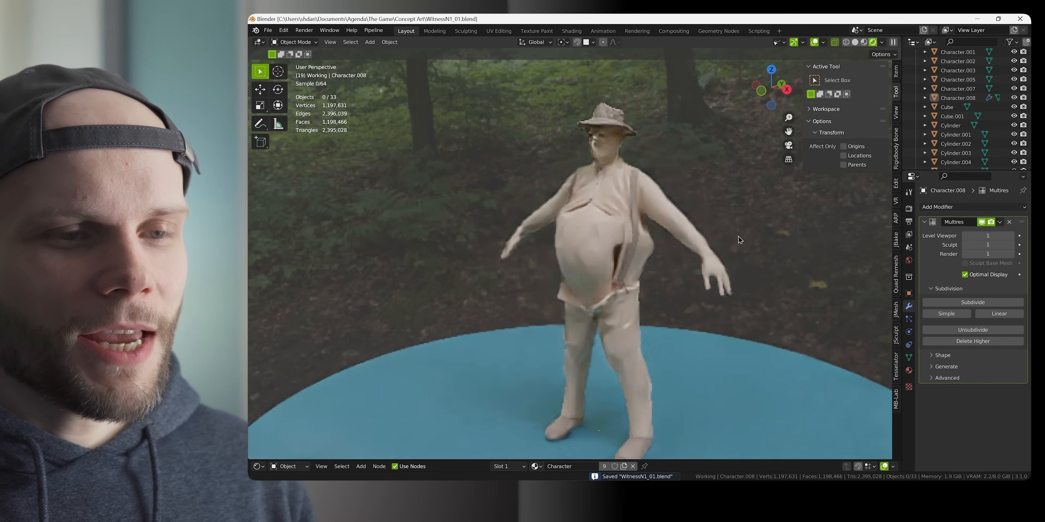
pyautogui.click(628, 389)
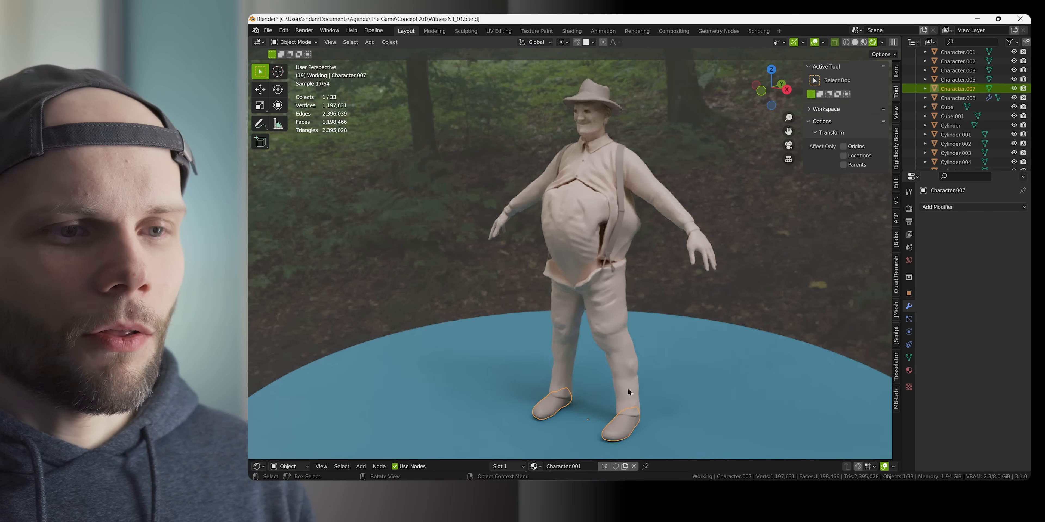
pyautogui.click(642, 194)
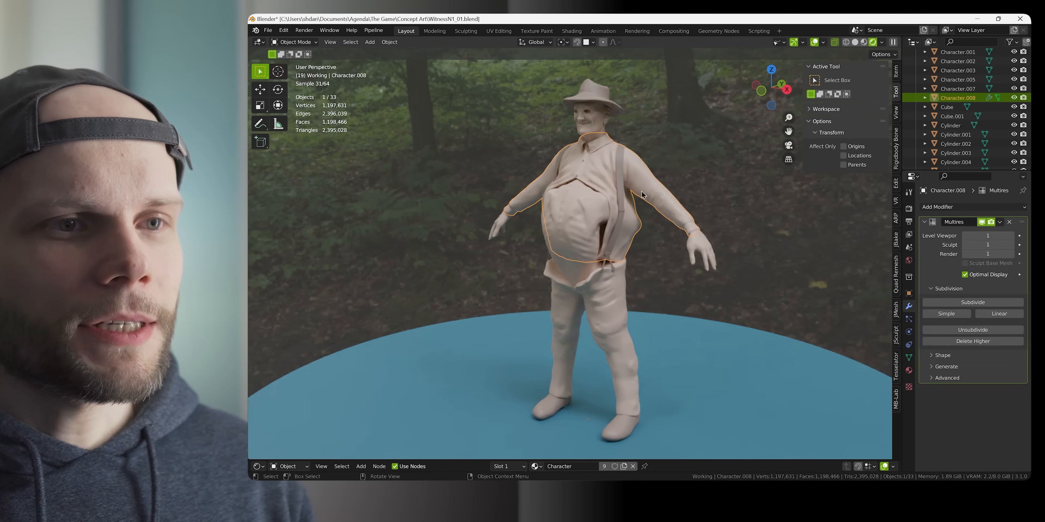
pyautogui.click(608, 132)
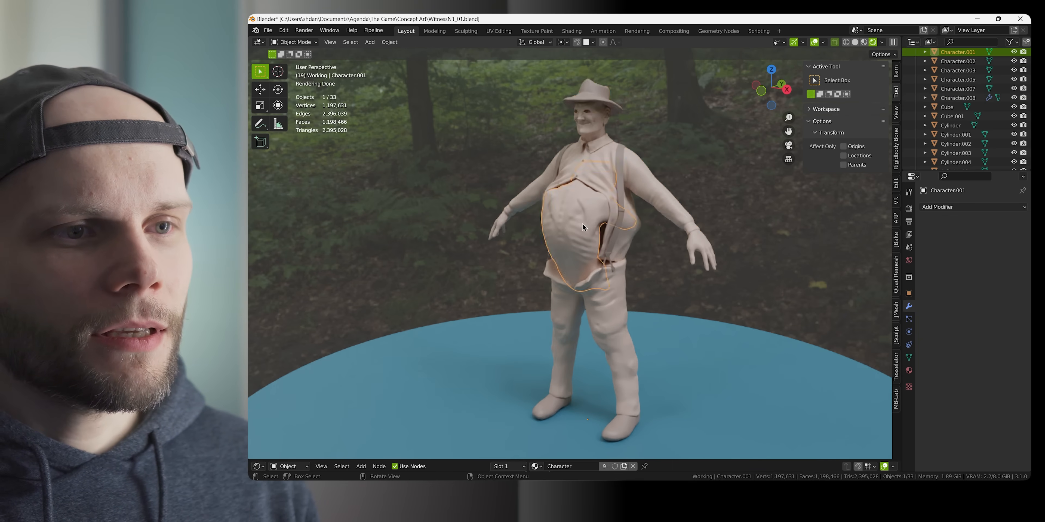
pyautogui.click(582, 223)
pyautogui.moveTo(582, 223); pyautogui.dragTo(684, 201, button='middle')
pyautogui.click(567, 224)
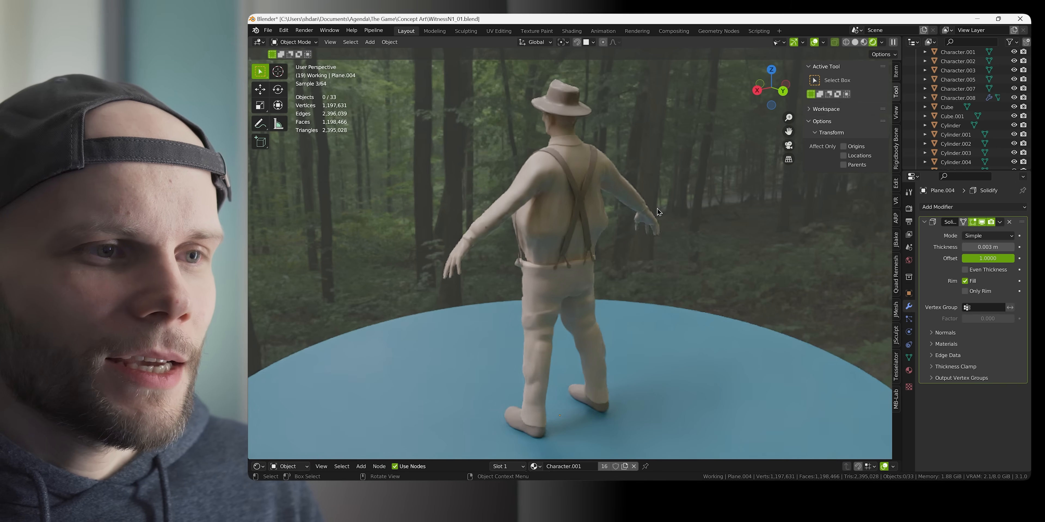
pyautogui.moveTo(657, 208)
pyautogui.mouseDown(button='middle')
pyautogui.moveTo(631, 196)
pyautogui.moveTo(657, 205)
pyautogui.mouseUp(button='middle')
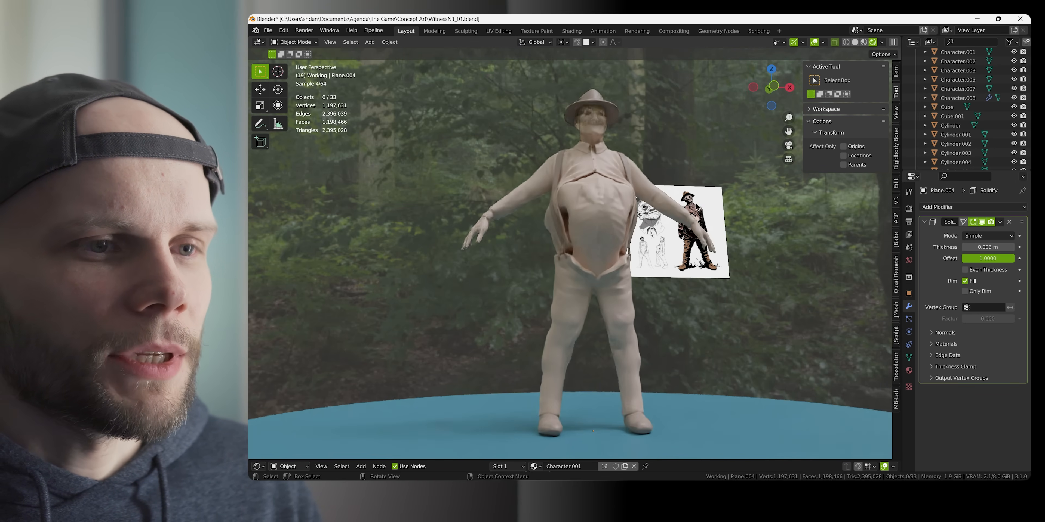
pyautogui.moveTo(657, 203)
pyautogui.mouseDown(button='middle')
pyautogui.moveTo(642, 248)
pyautogui.moveTo(682, 212)
pyautogui.moveTo(652, 196)
pyautogui.mouseUp(button='middle')
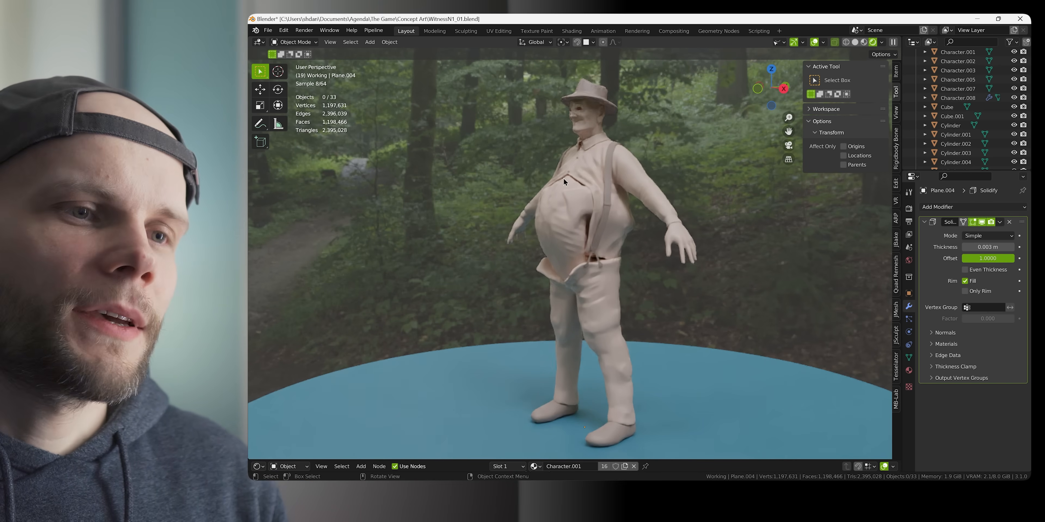